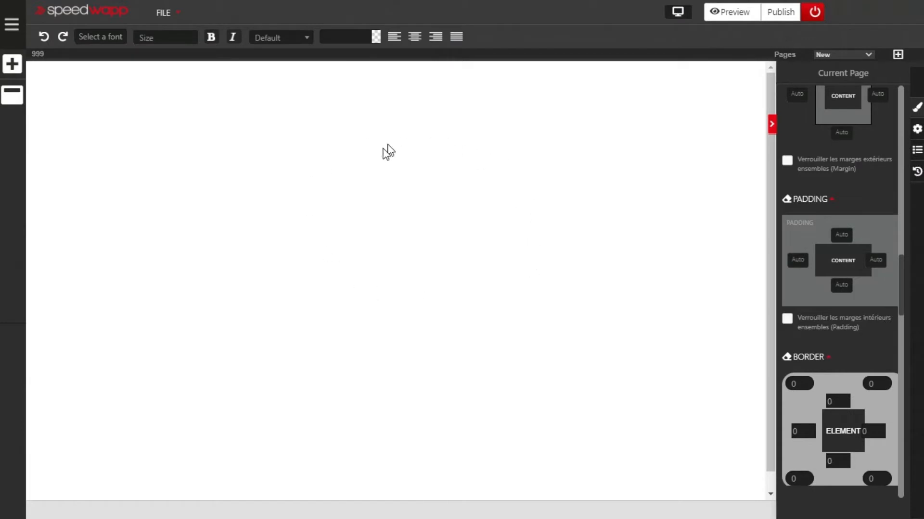
# - Add an empty section container to the blank page
pyautogui.click(7, 68)
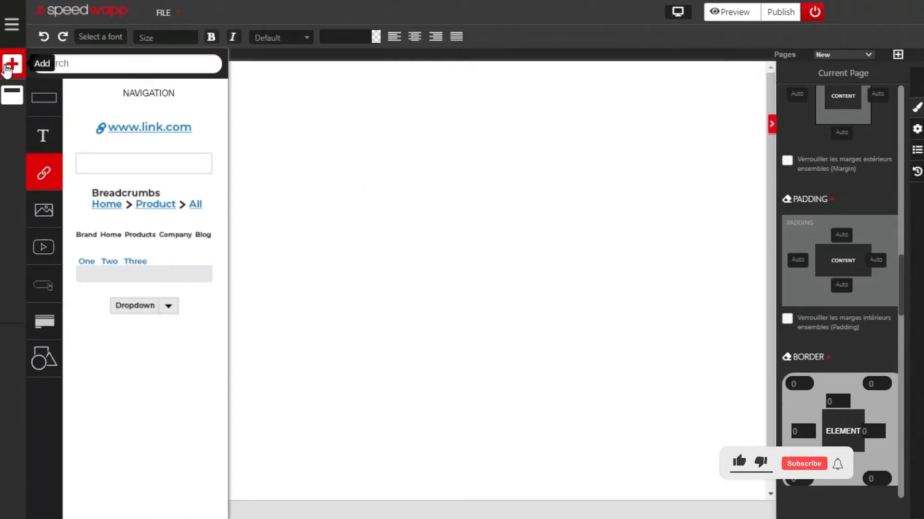
pyautogui.click(36, 98)
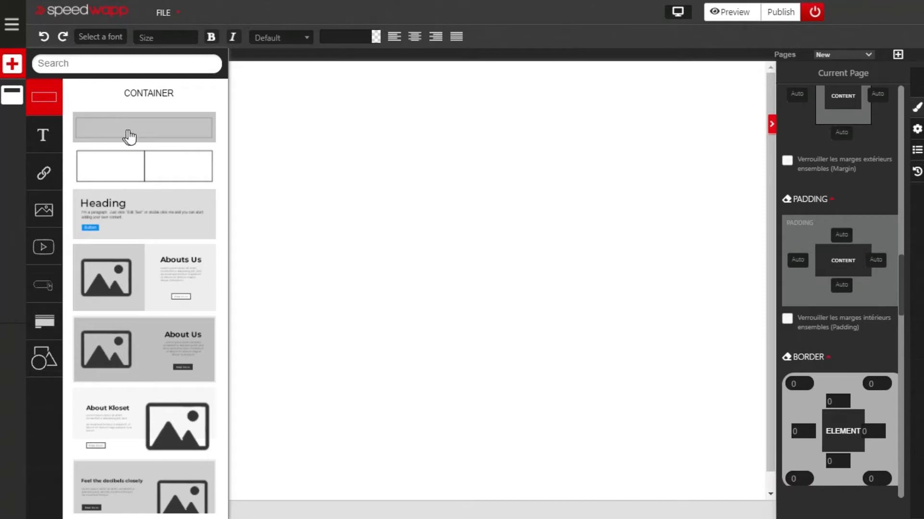
pyautogui.moveTo(132, 130); pyautogui.dragTo(276, 377)
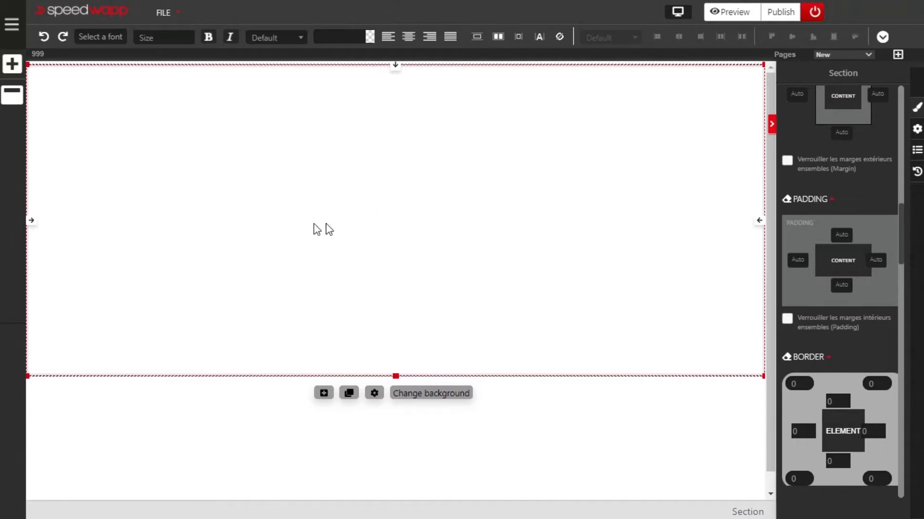
# - Add a Heading 1 text element inside the section
pyautogui.click(8, 65)
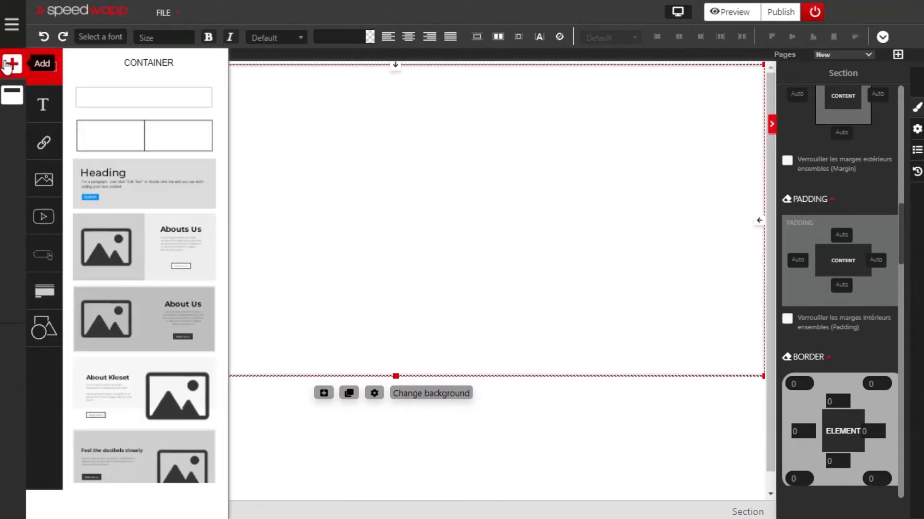
pyautogui.click(35, 129)
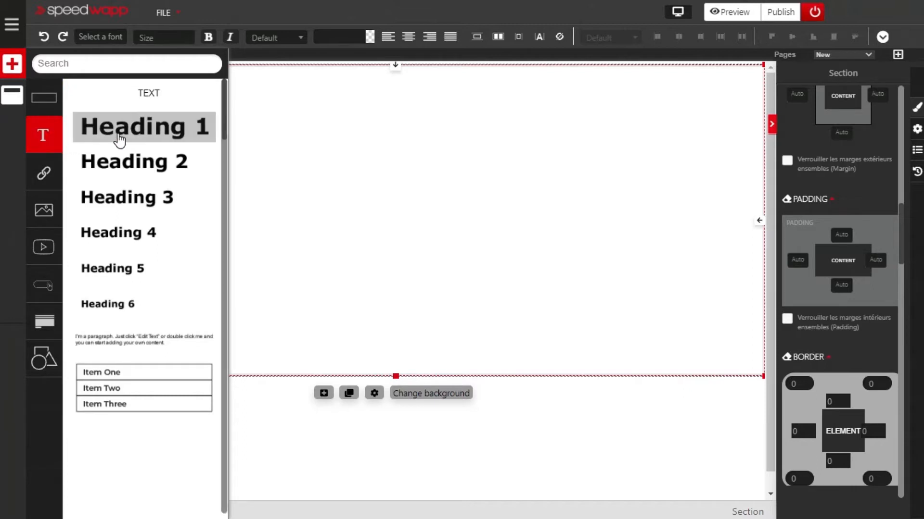
pyautogui.moveTo(119, 141); pyautogui.dragTo(37, 63)
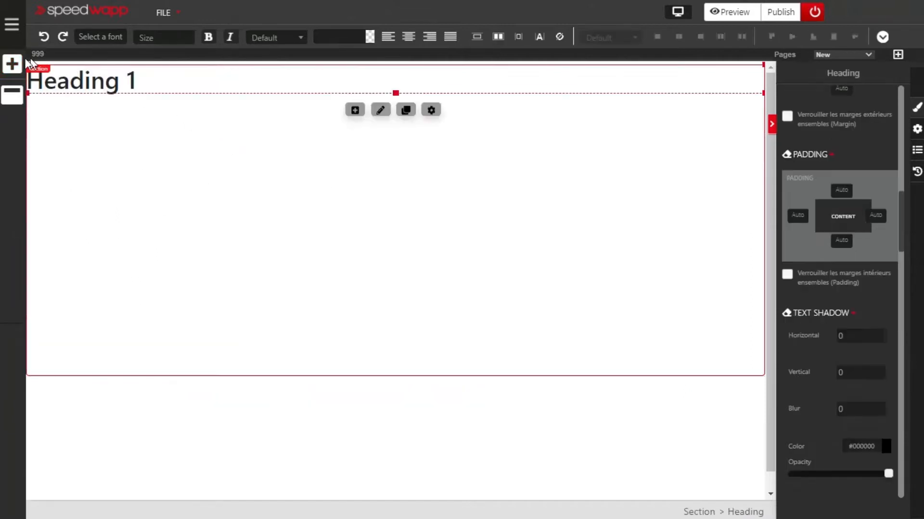
# - Add a plain rectangular button below the heading in the section
pyautogui.click(12, 64)
pyautogui.click(44, 247)
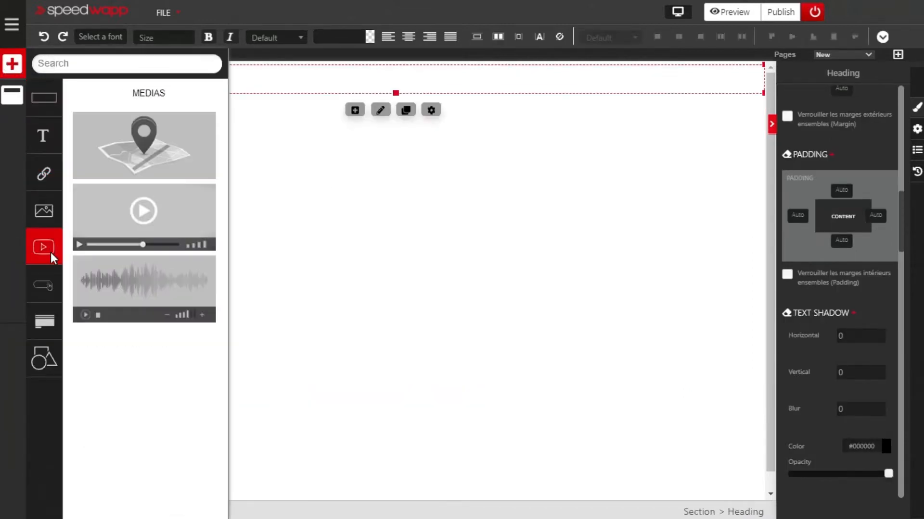
pyautogui.moveTo(47, 280)
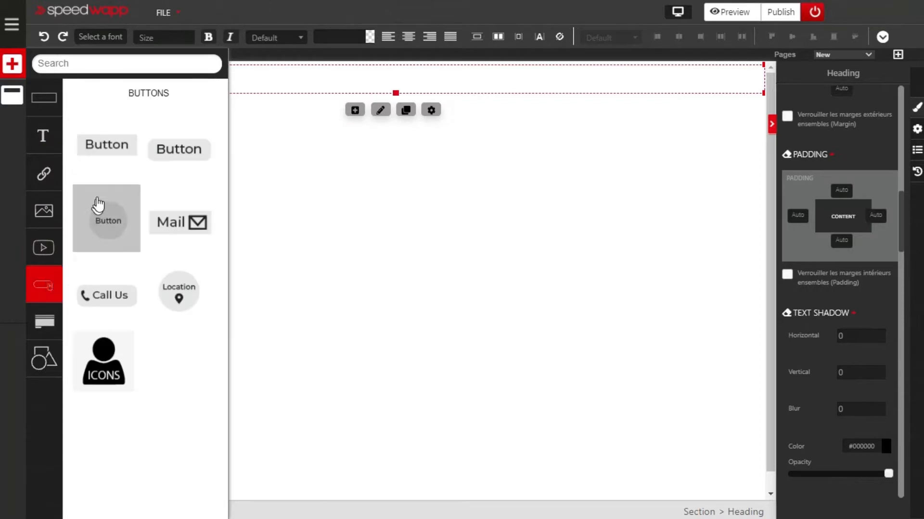
pyautogui.moveTo(117, 152); pyautogui.dragTo(204, 147)
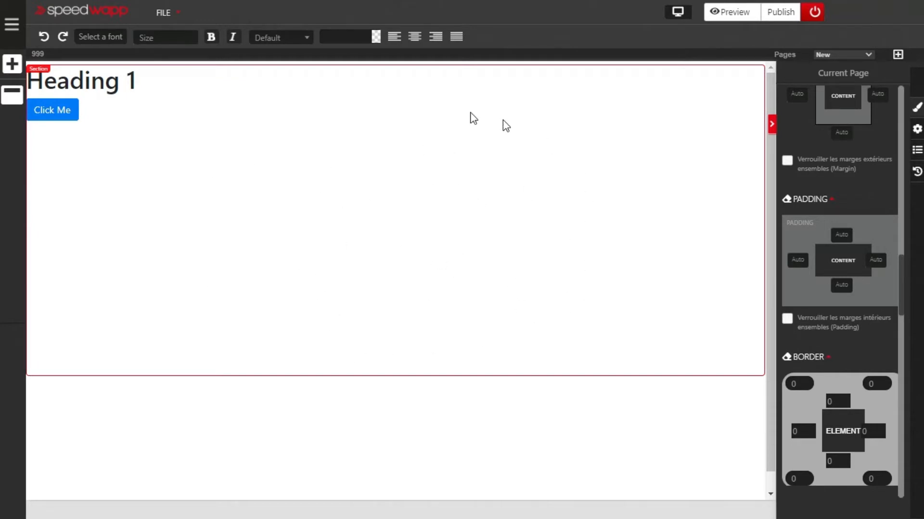
# - Give the section the background image Banner.png from the Element folder on the computer
pyautogui.click(463, 292)
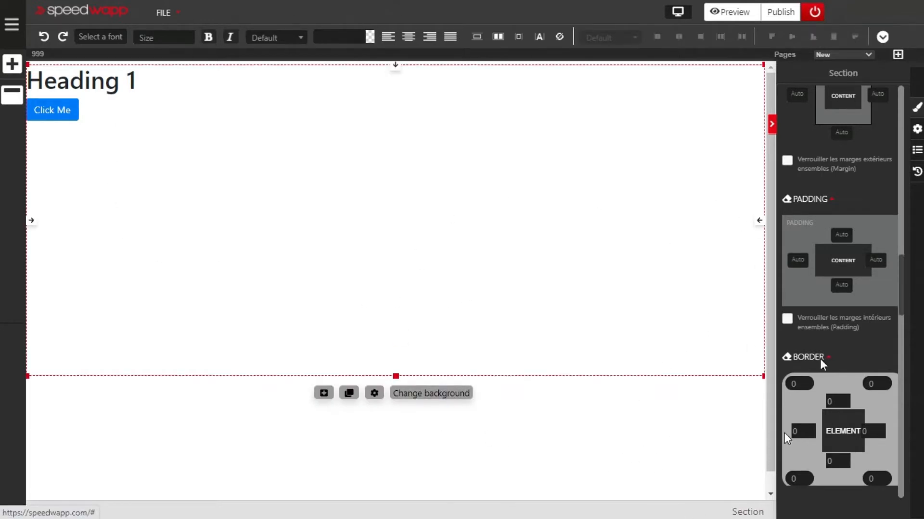
pyautogui.click(917, 150)
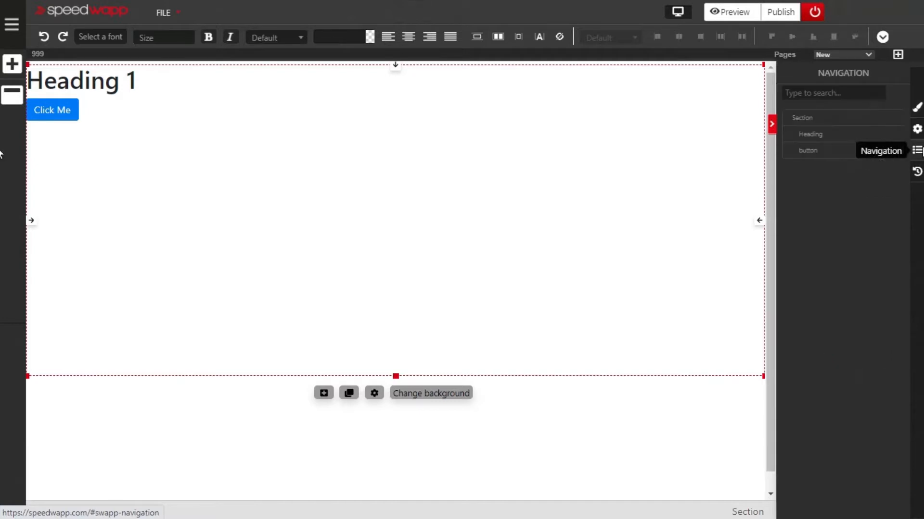
pyautogui.click(865, 124)
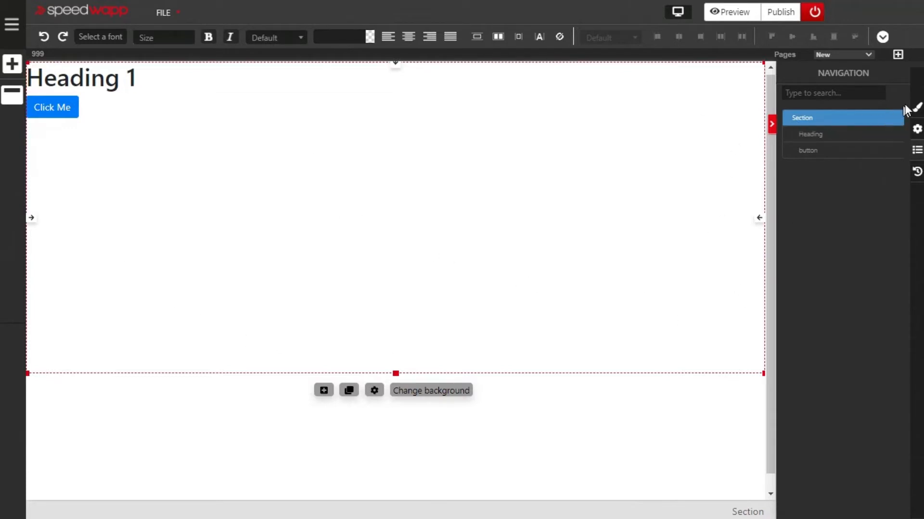
pyautogui.click(918, 110)
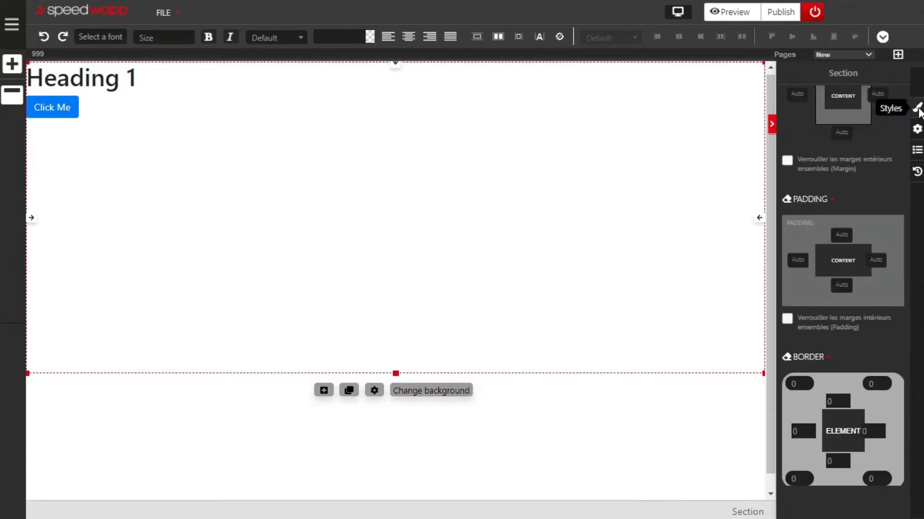
pyautogui.scroll(2, 867, 152)
pyautogui.scroll(5, 867, 152)
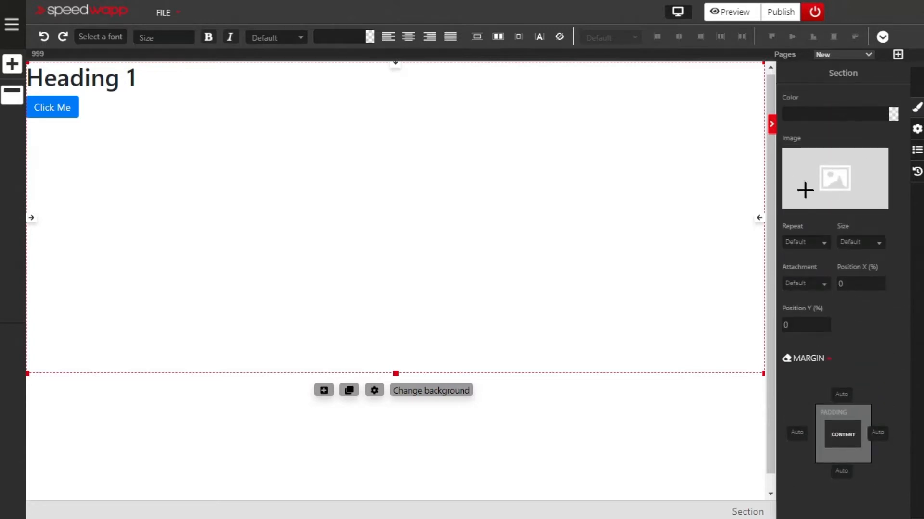
pyautogui.click(833, 171)
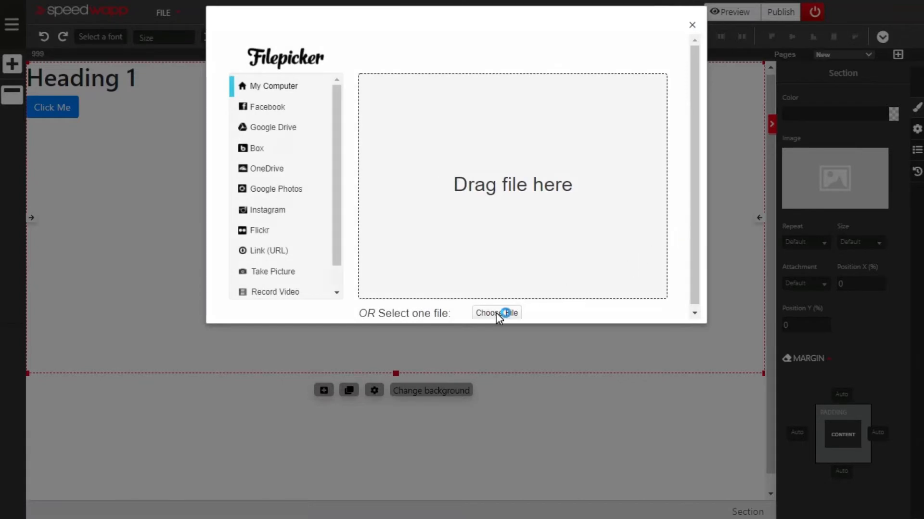
pyautogui.click(496, 313)
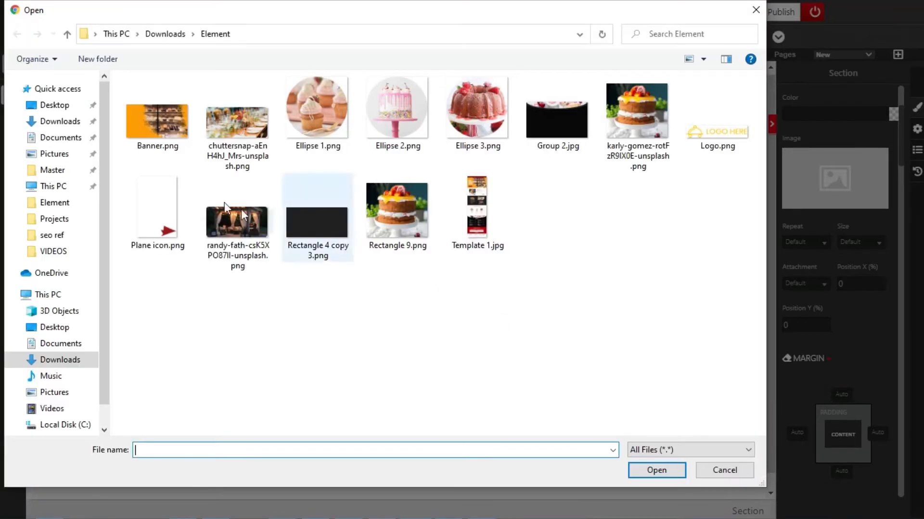
pyautogui.click(137, 130)
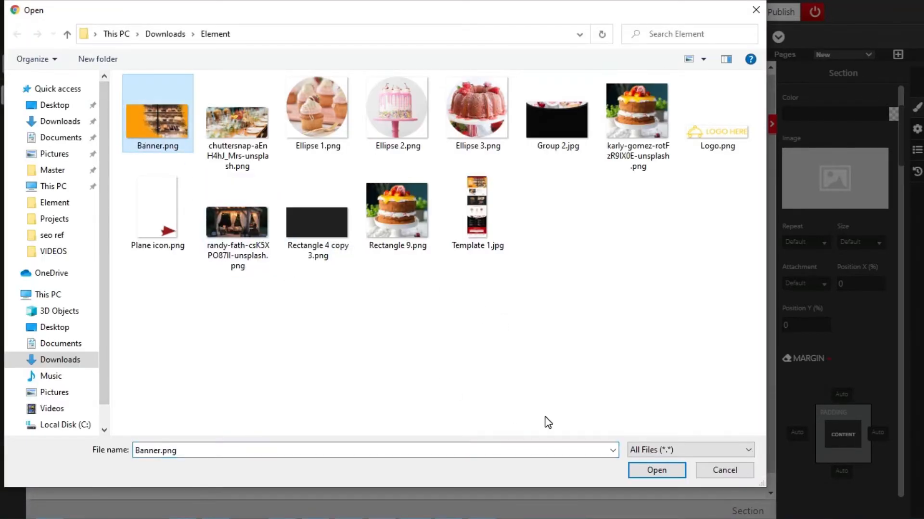
pyautogui.click(656, 471)
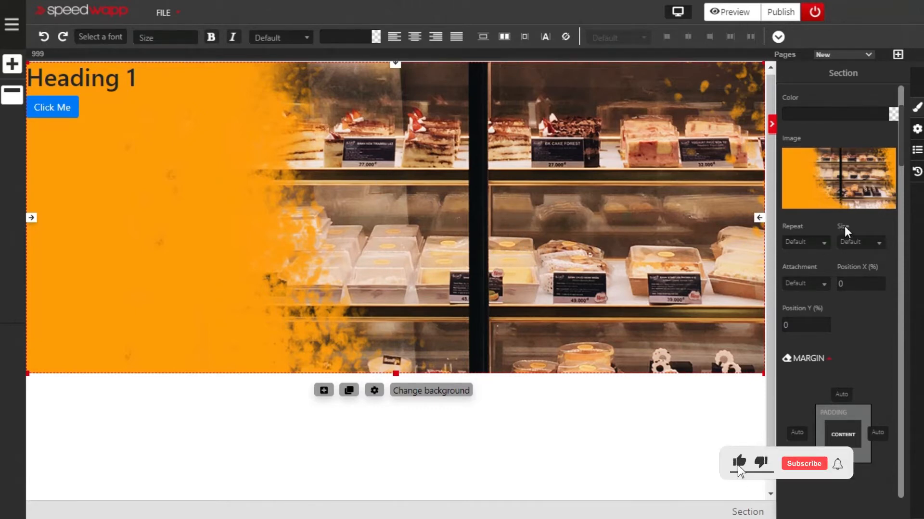
# - Try the Cover size for the section's background image, and set it to Contain
pyautogui.click(873, 248)
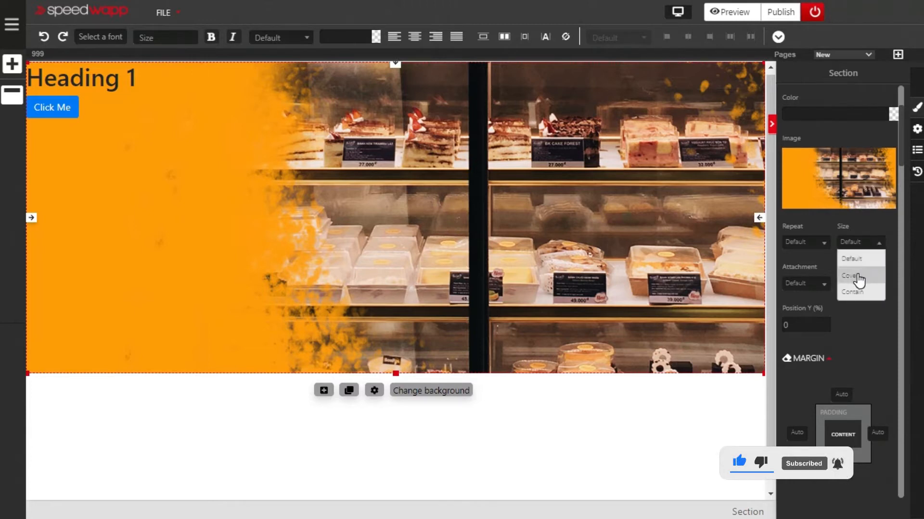
pyautogui.click(858, 277)
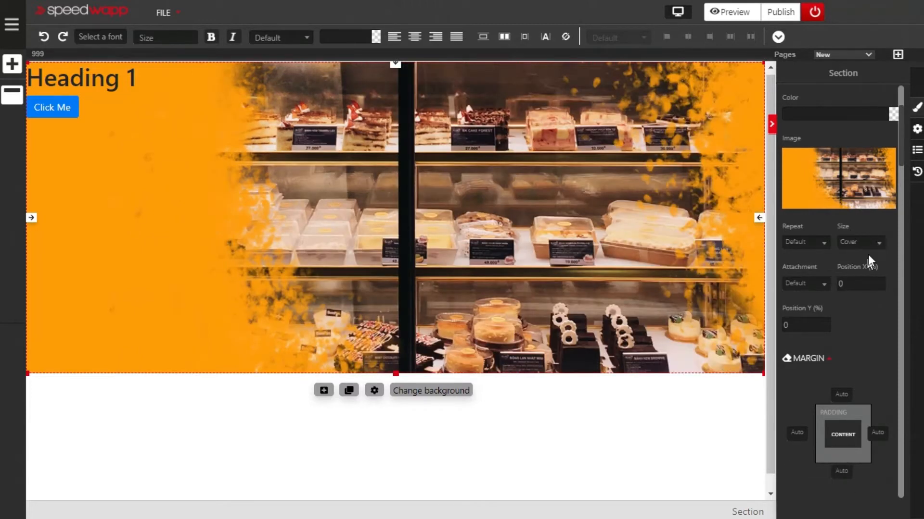
pyautogui.click(878, 244)
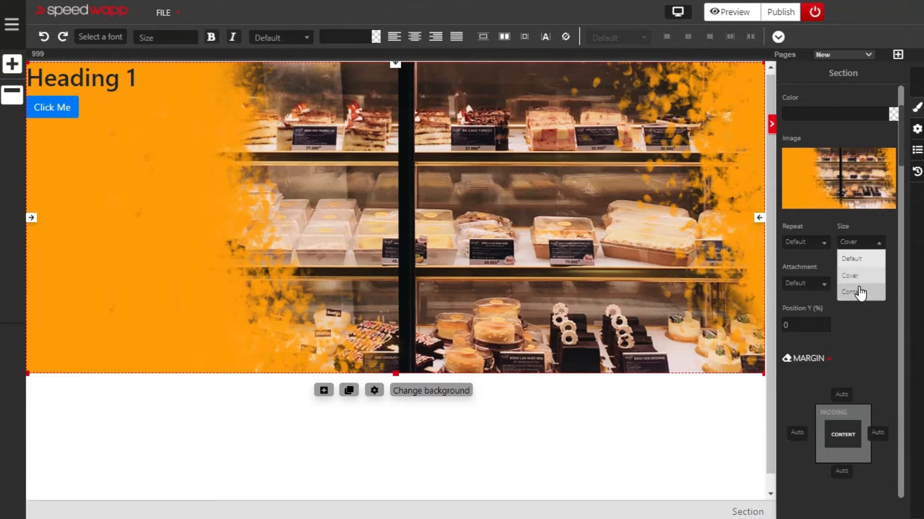
pyautogui.click(859, 293)
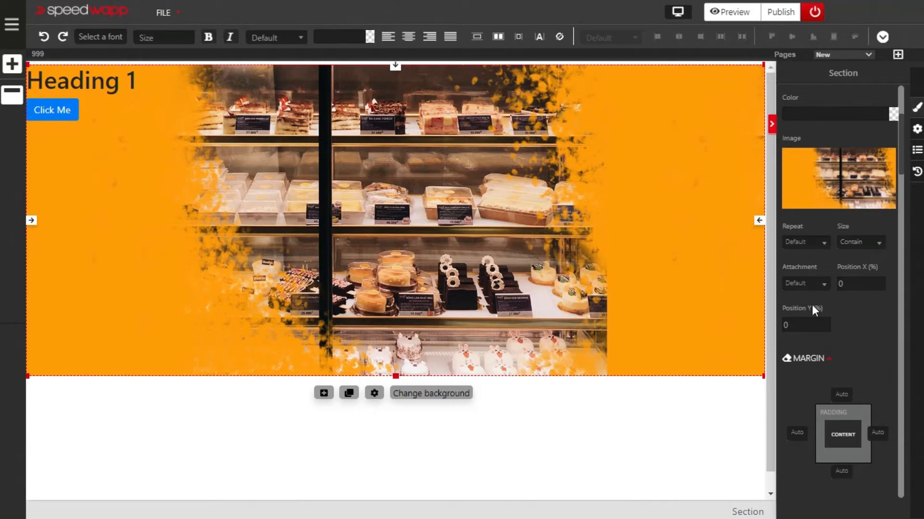
# - Set the section's padding to 10% at the top, 50px on the left and 50px at the bottom
pyautogui.scroll(2, 812, 308)
pyautogui.scroll(-4, 812, 308)
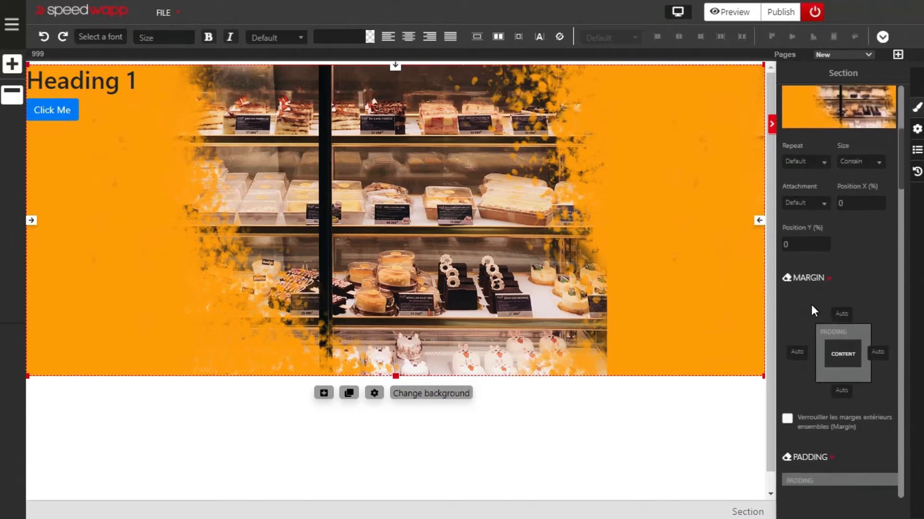
pyautogui.scroll(-5, 812, 306)
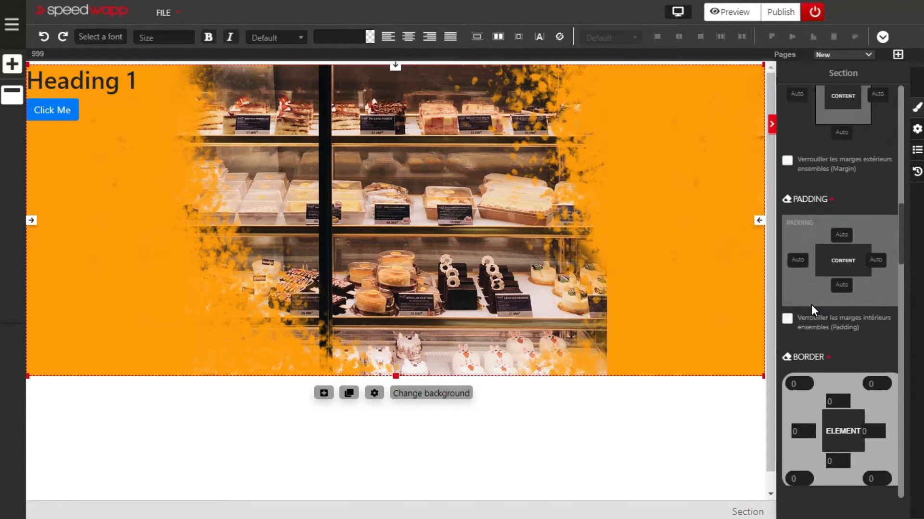
pyautogui.scroll(-5, 811, 308)
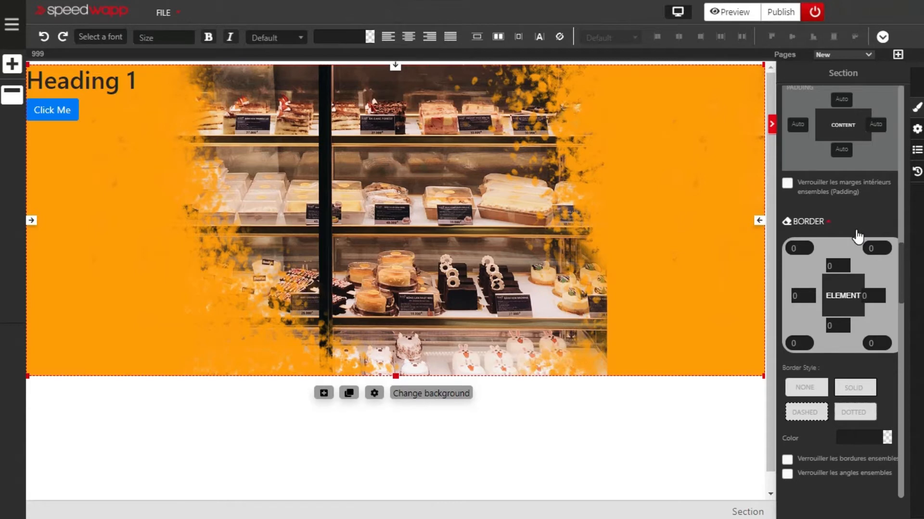
pyautogui.scroll(3, 858, 236)
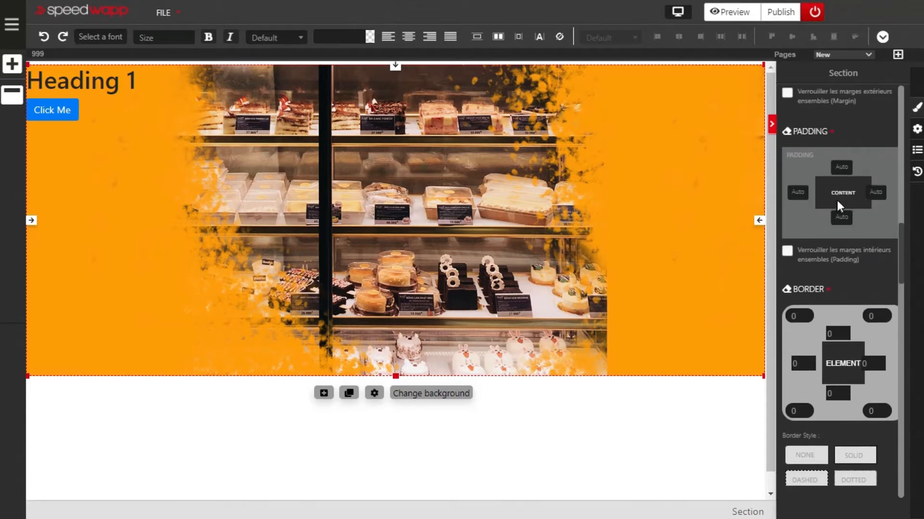
pyautogui.click(843, 174)
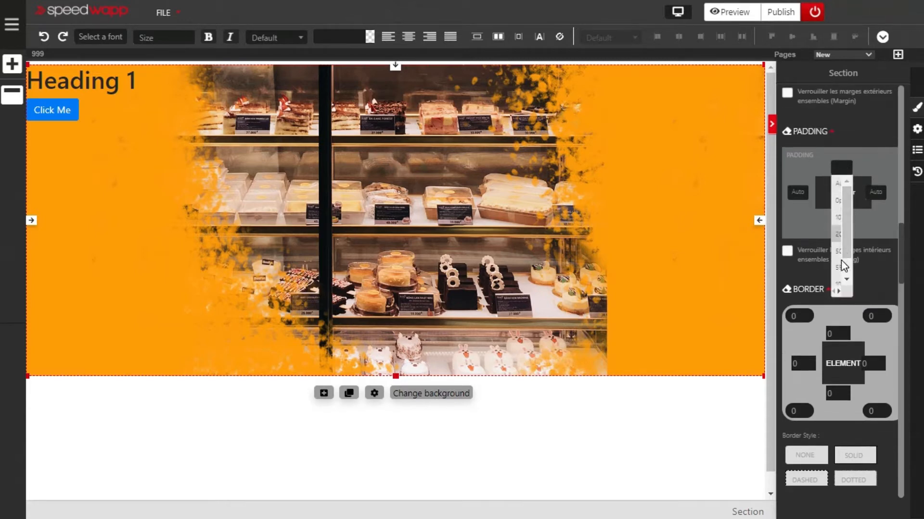
pyautogui.click(840, 285)
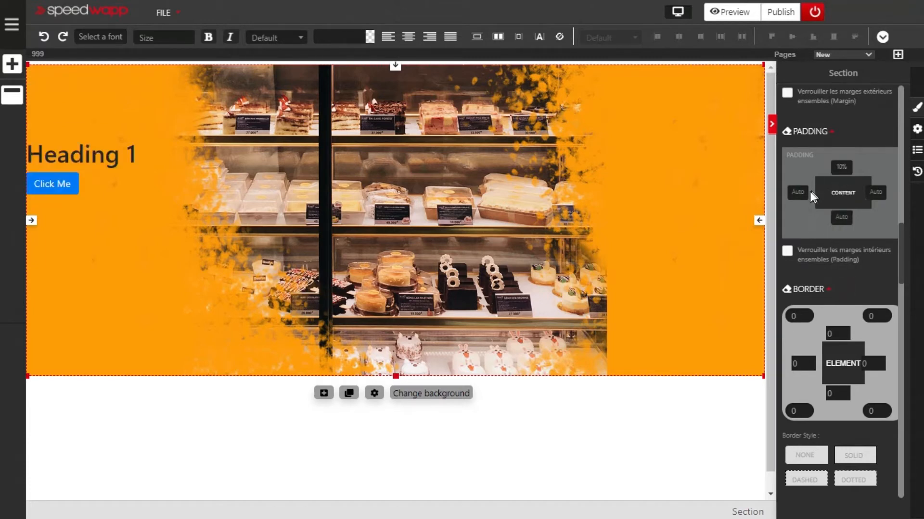
pyautogui.click(797, 193)
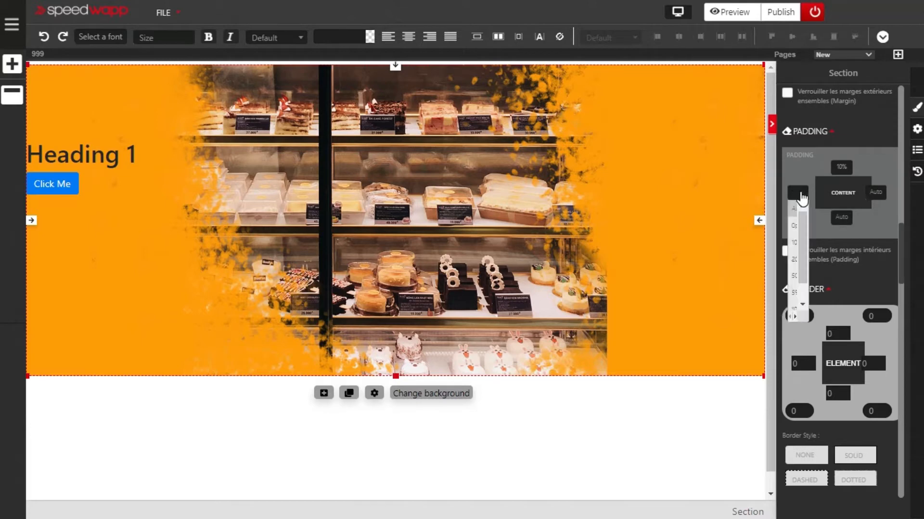
pyautogui.click(798, 277)
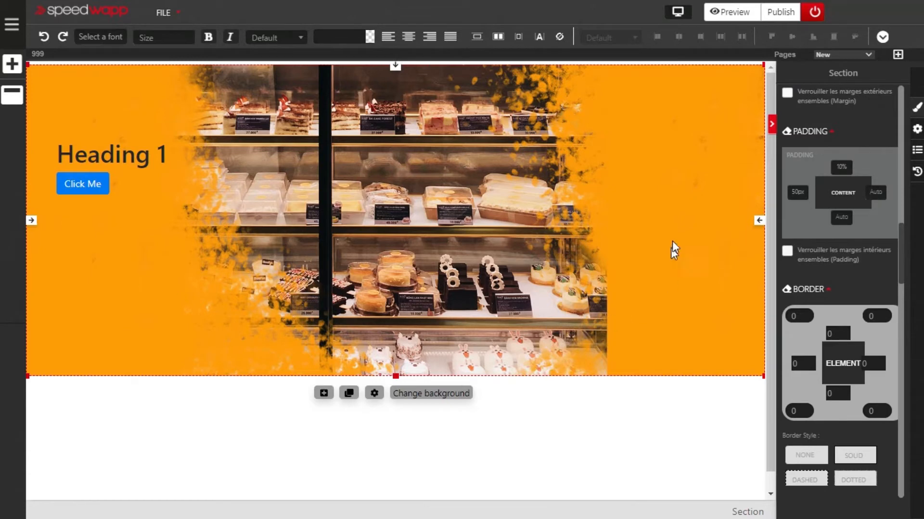
pyautogui.click(842, 217)
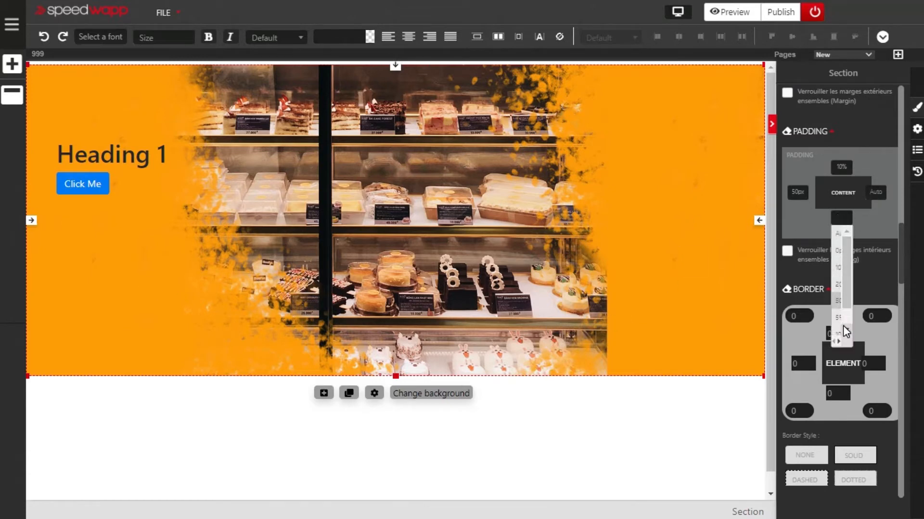
pyautogui.click(838, 302)
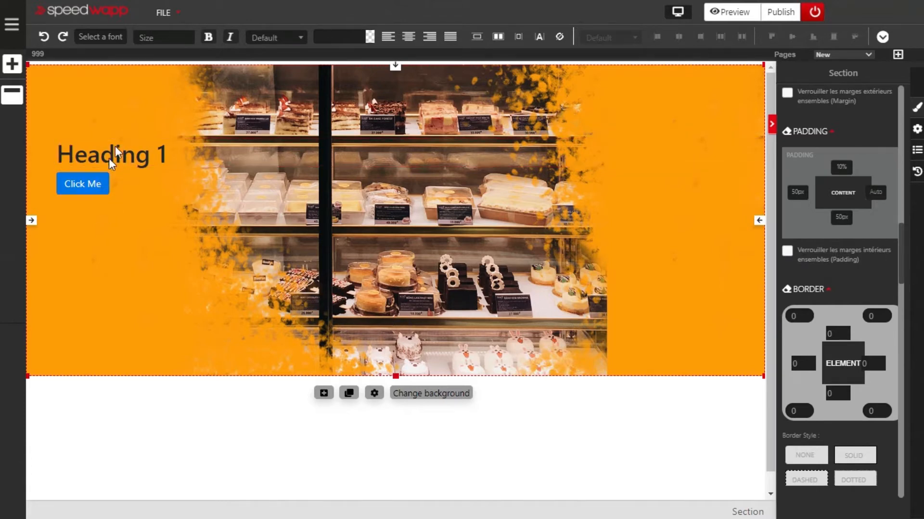
# - Set the top margin of the Click Me button to 50px
pyautogui.click(103, 184)
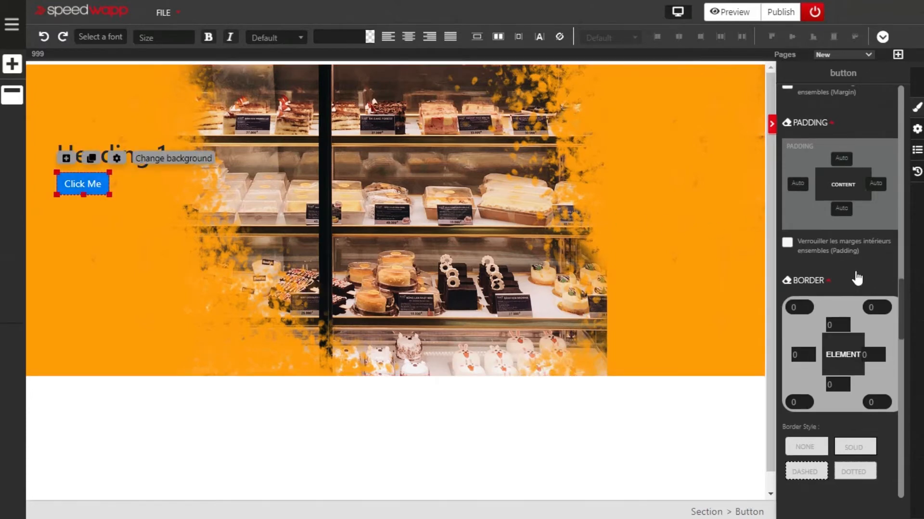
pyautogui.scroll(3, 856, 278)
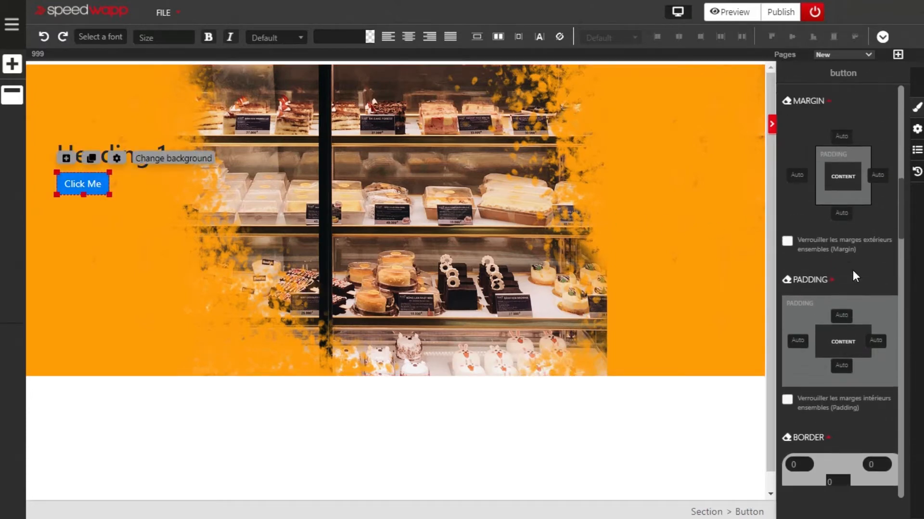
pyautogui.scroll(1, 855, 276)
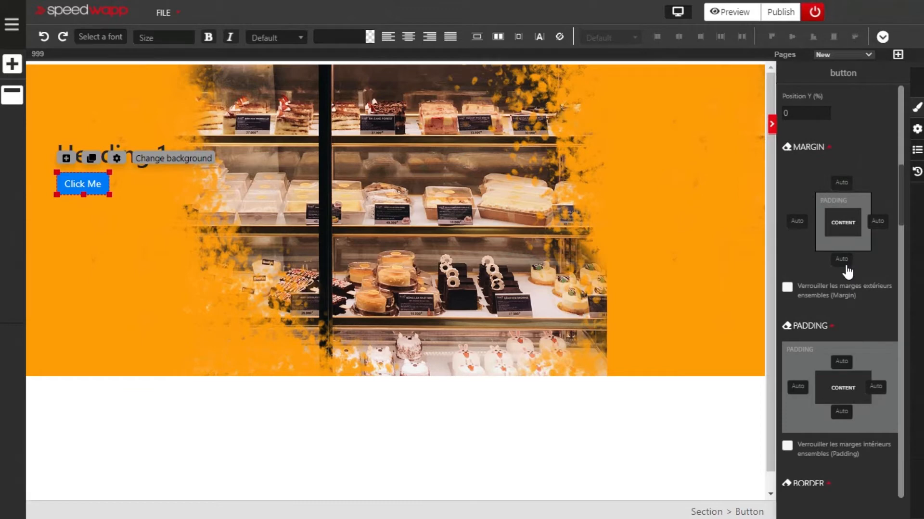
pyautogui.click(844, 184)
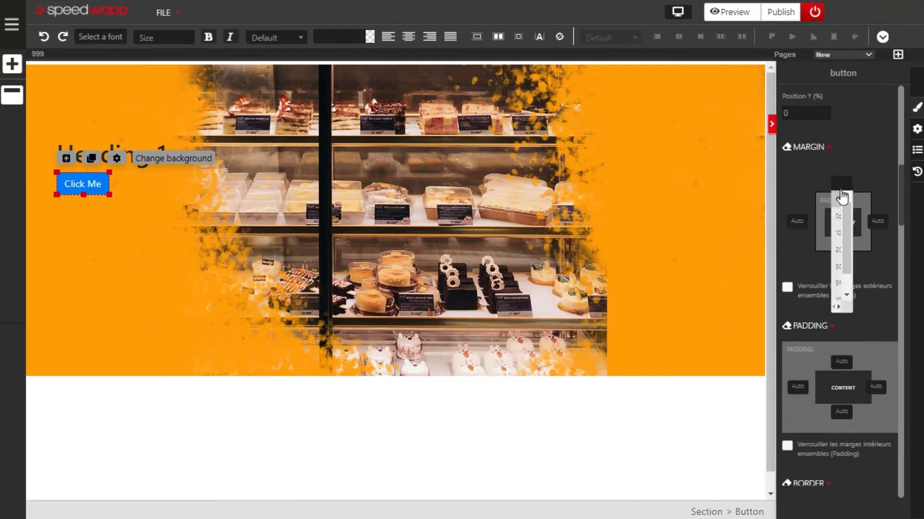
pyautogui.click(838, 269)
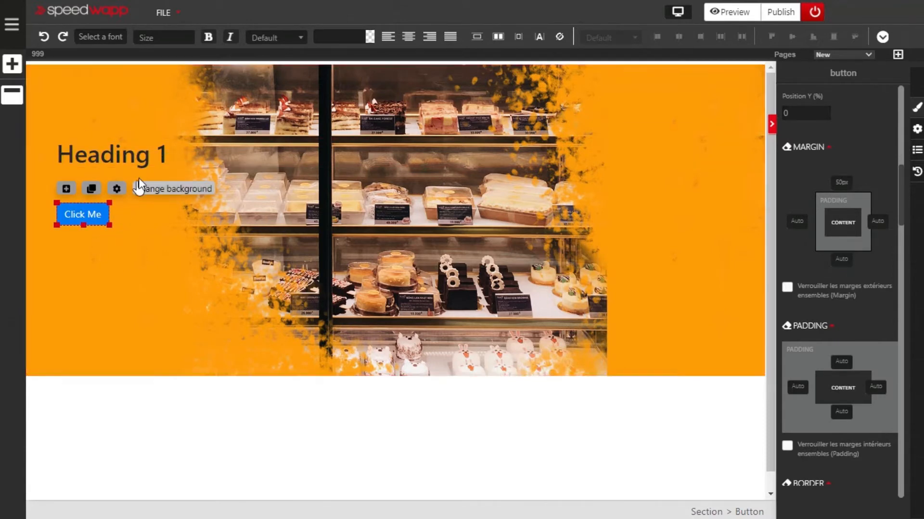
# - Replace the heading's text with GET SERVED NOW, placing each word on its own line
pyautogui.click(179, 148)
pyautogui.doubleClick(146, 157)
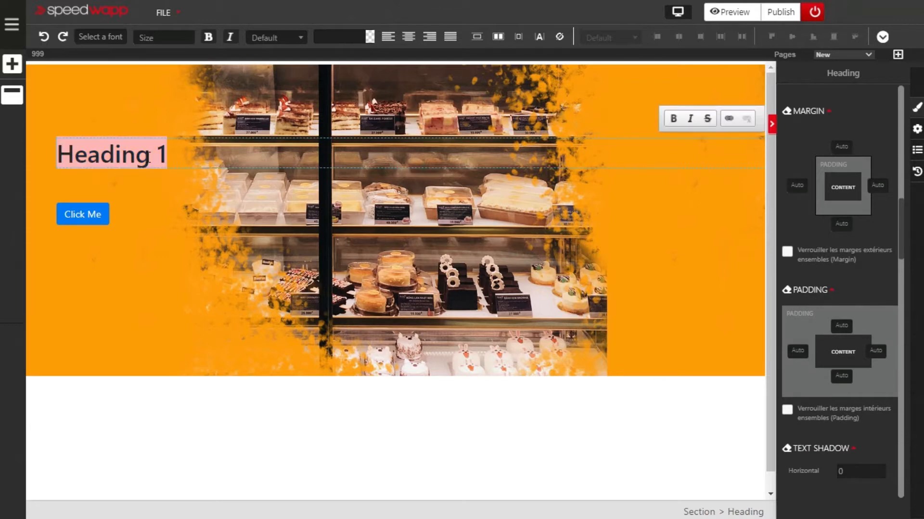
pyautogui.press('BackSpace')
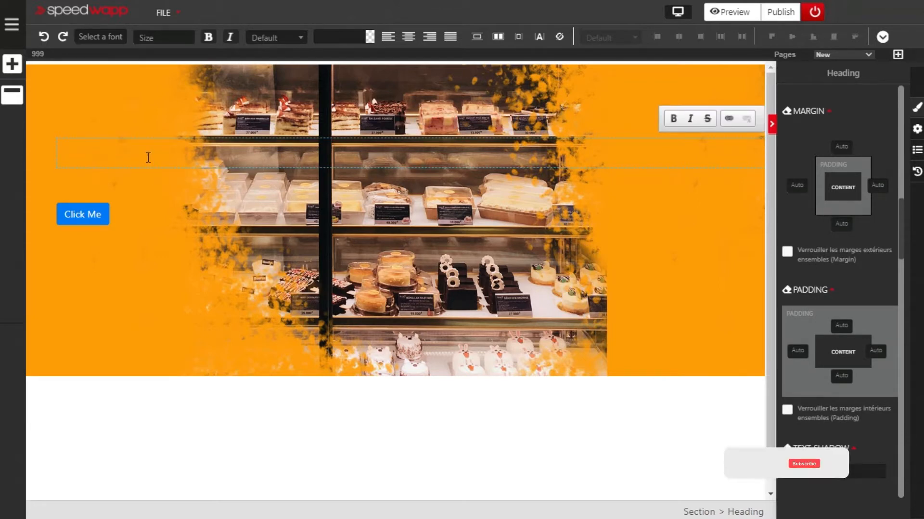
pyautogui.write('GET')
pyautogui.press('Return')
pyautogui.write('SERVES')
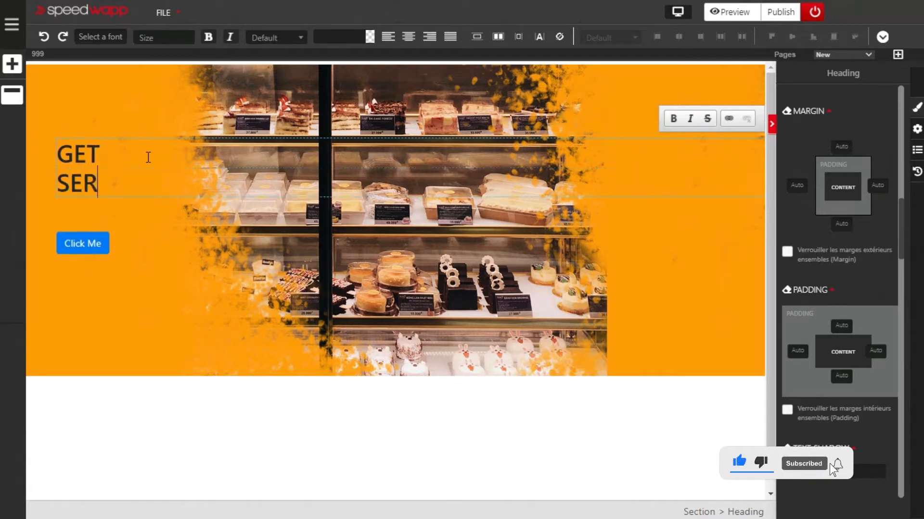
pyautogui.press('BackSpace')
pyautogui.write('D')
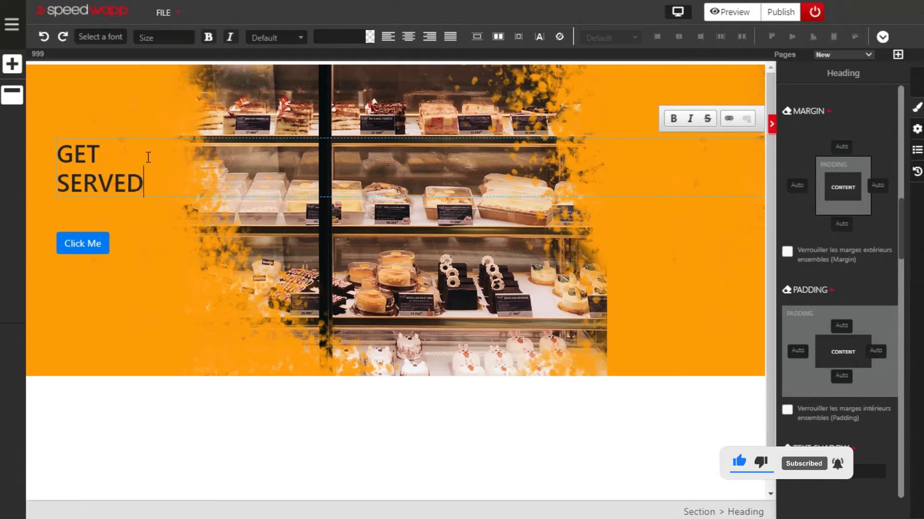
pyautogui.press('Return')
pyautogui.write('NOW')
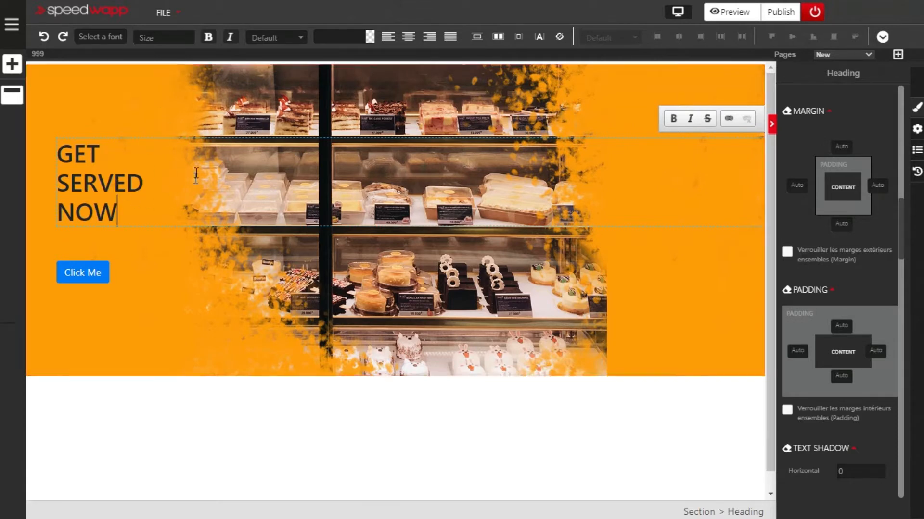
# - Set the heading's font size to 70px
pyautogui.click(152, 43)
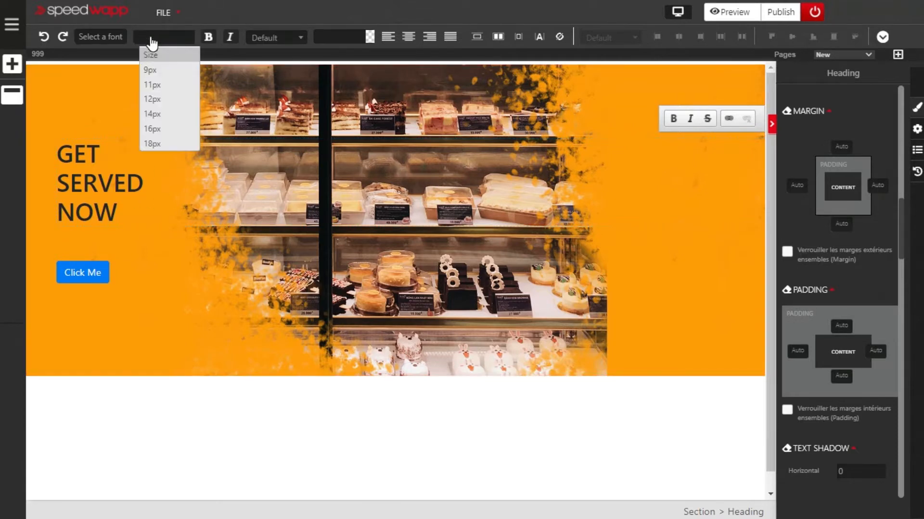
pyautogui.click(152, 42)
pyautogui.click(152, 41)
pyautogui.write('70px')
pyautogui.press('Return')
pyautogui.click(179, 208)
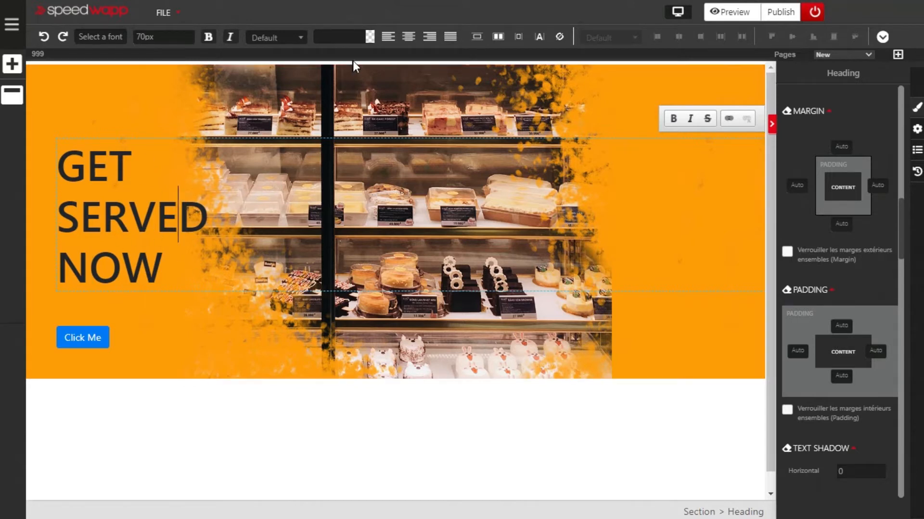
# - Set the heading's text color to white (#ffffff) and make the heading bold
pyautogui.click(369, 38)
pyautogui.moveTo(308, 105); pyautogui.dragTo(256, 48)
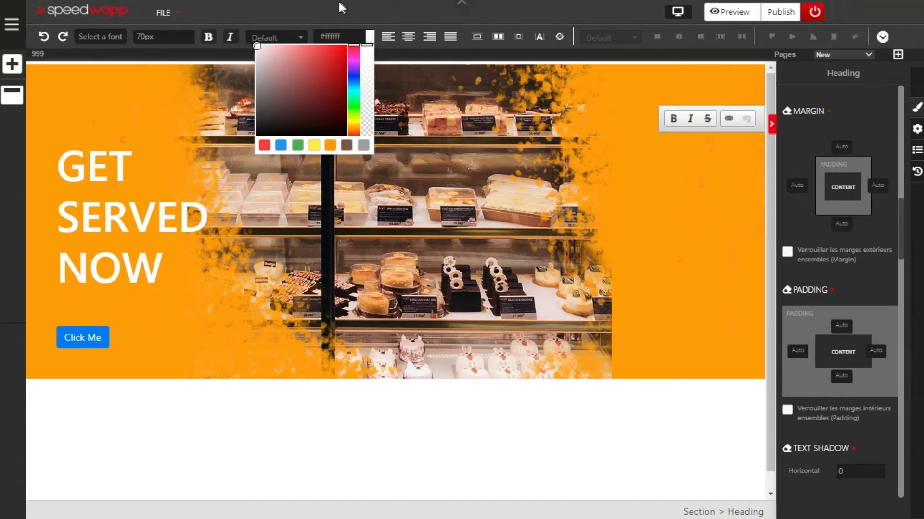
pyautogui.click(313, 5)
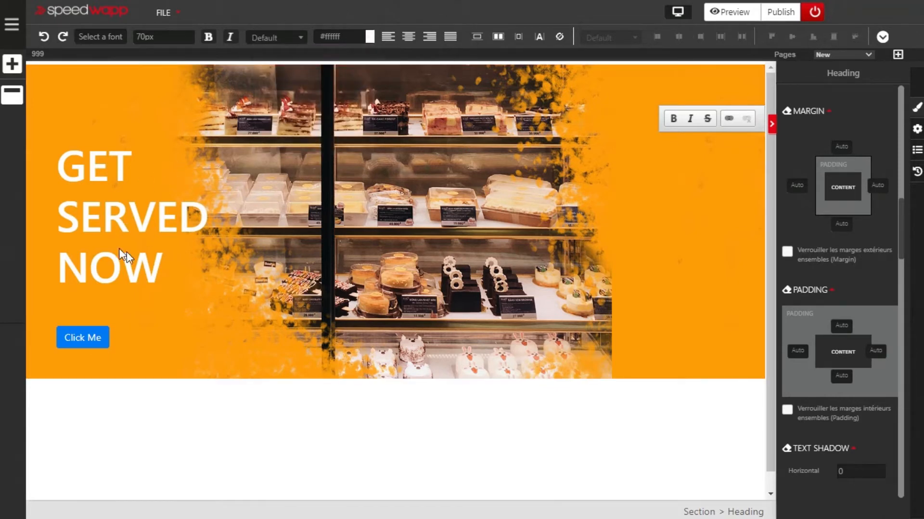
pyautogui.click(172, 222)
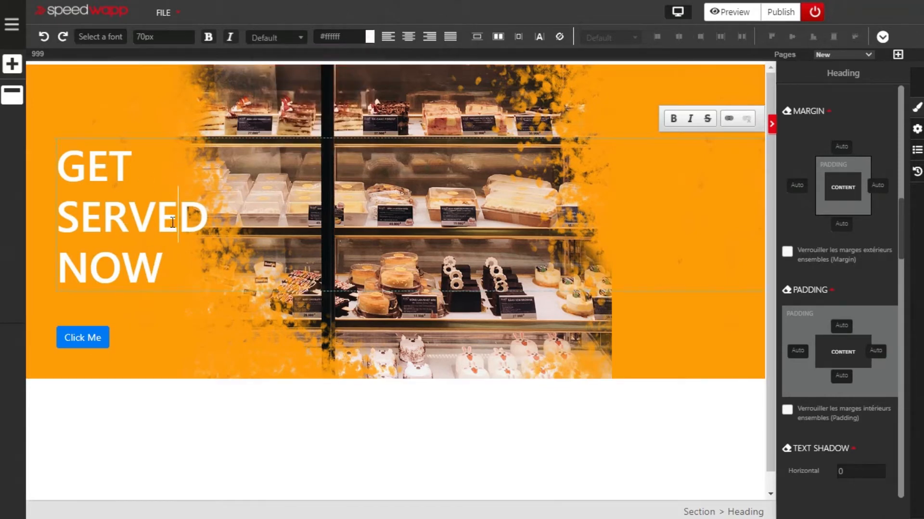
pyautogui.click(209, 38)
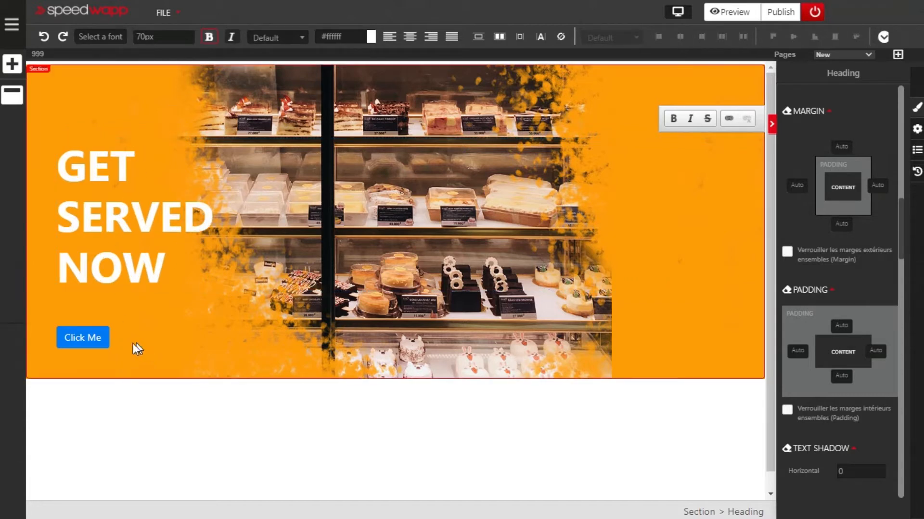
# - Give the Click Me button a red background color, #ff0000
pyautogui.click(85, 344)
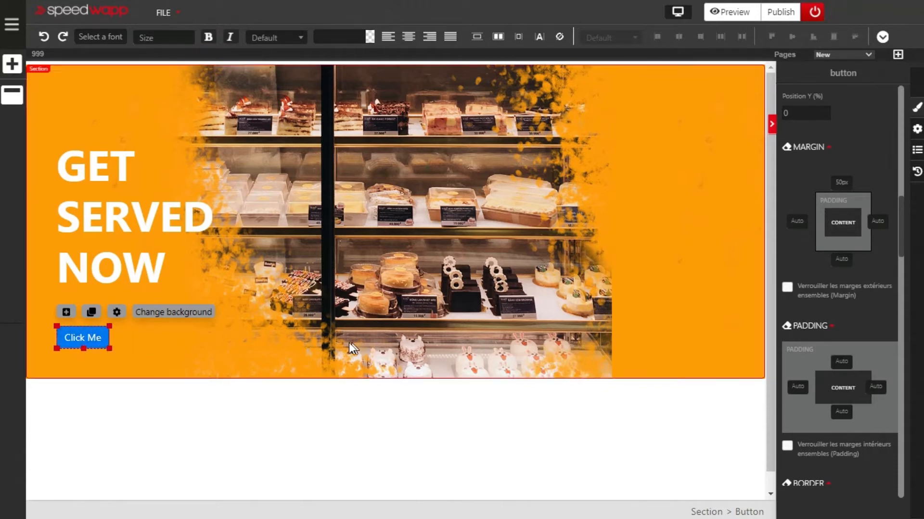
pyautogui.scroll(4, 846, 289)
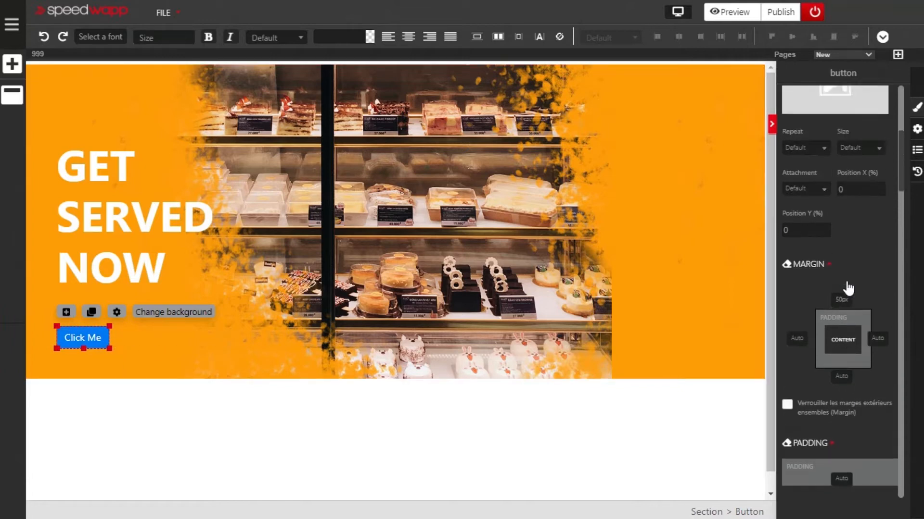
pyautogui.scroll(2, 846, 288)
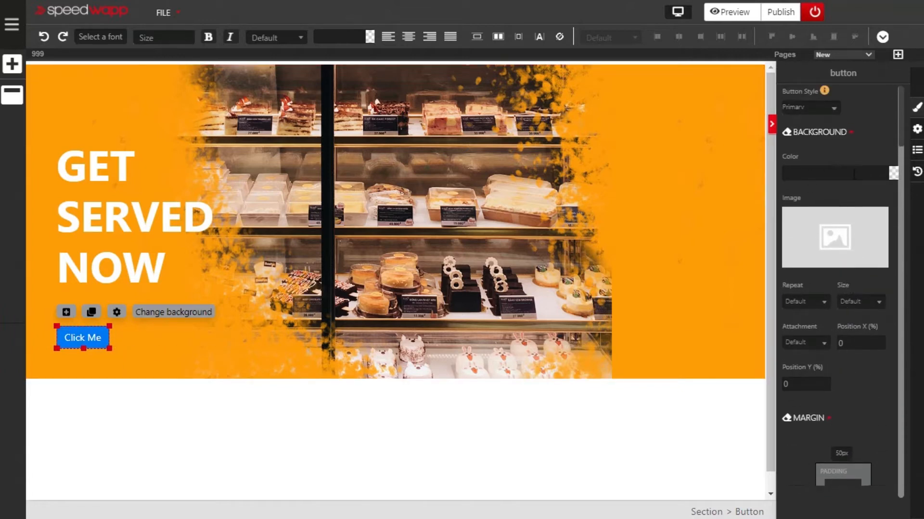
pyautogui.click(892, 177)
pyautogui.moveTo(842, 231); pyautogui.dragTo(880, 185)
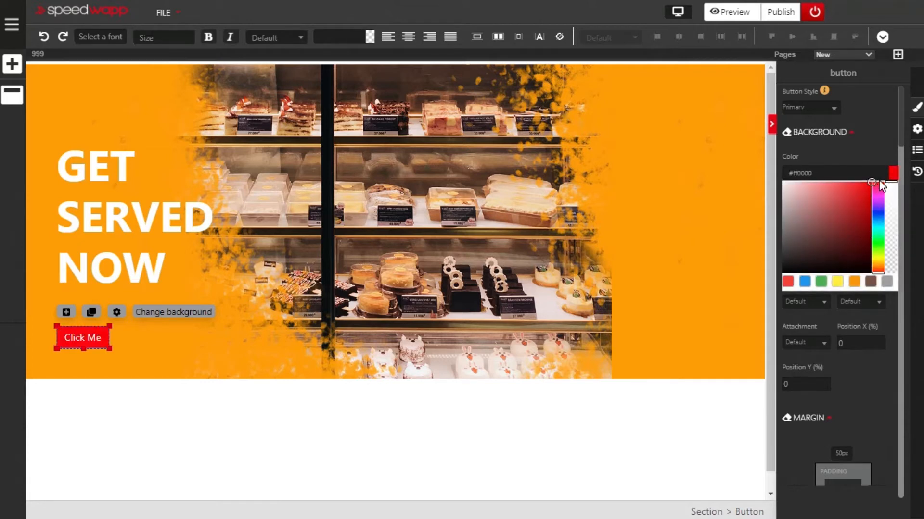
pyautogui.click(864, 147)
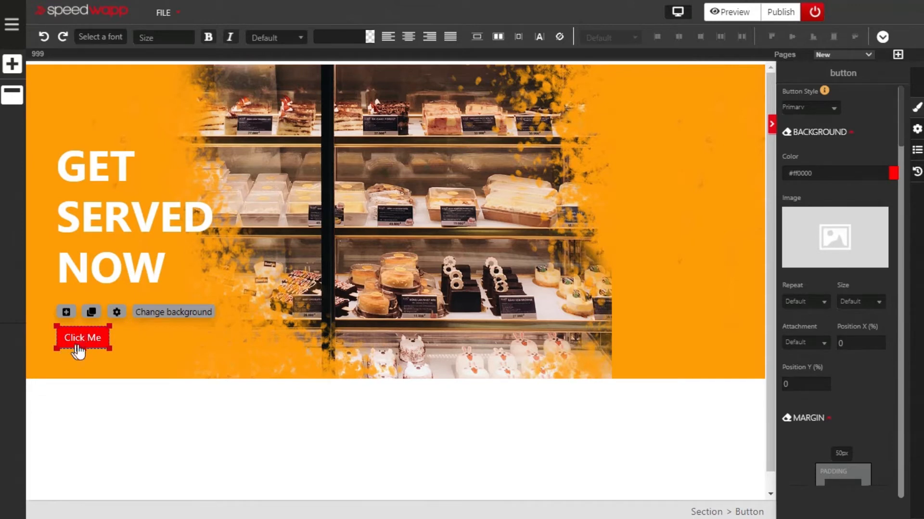
# - Set the button's font size to 30px
pyautogui.click(175, 41)
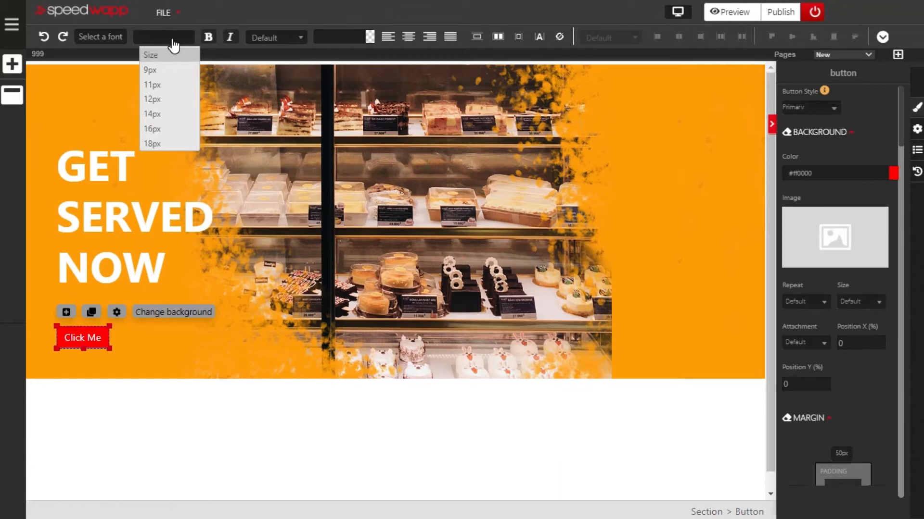
pyautogui.click(174, 46)
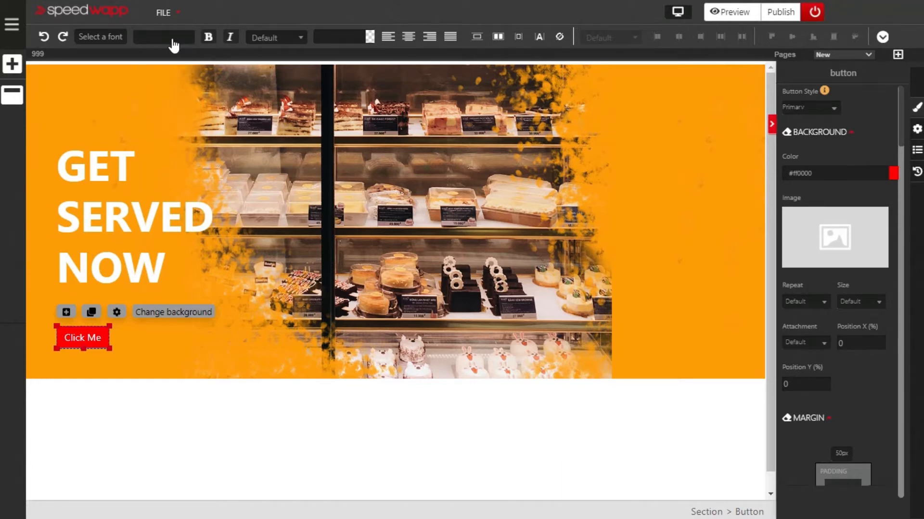
pyautogui.press('Return')
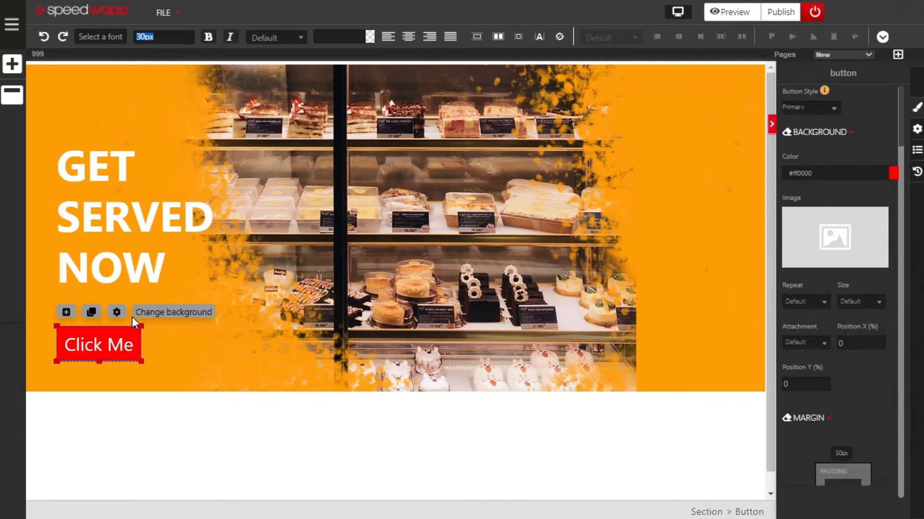
# - Change the button's label to ORDER and make it bold
pyautogui.doubleClick(119, 350)
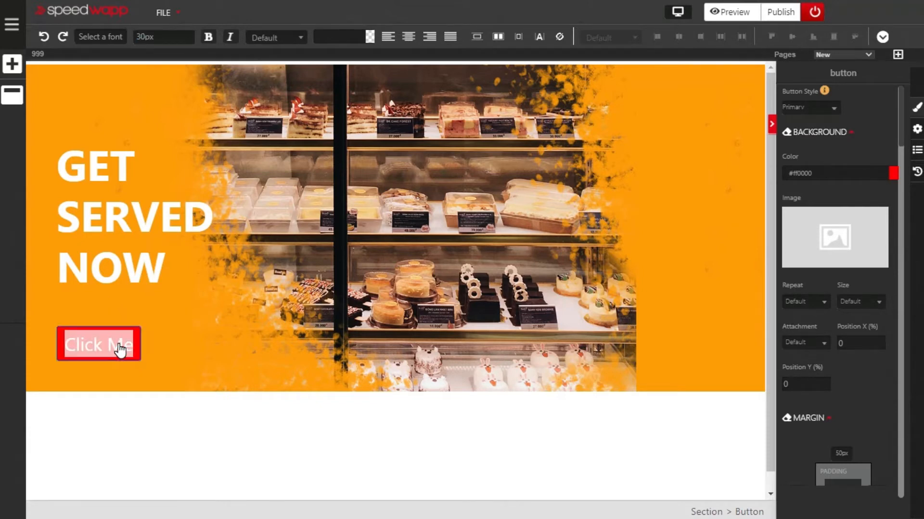
pyautogui.press('BackSpace')
pyautogui.write('O')
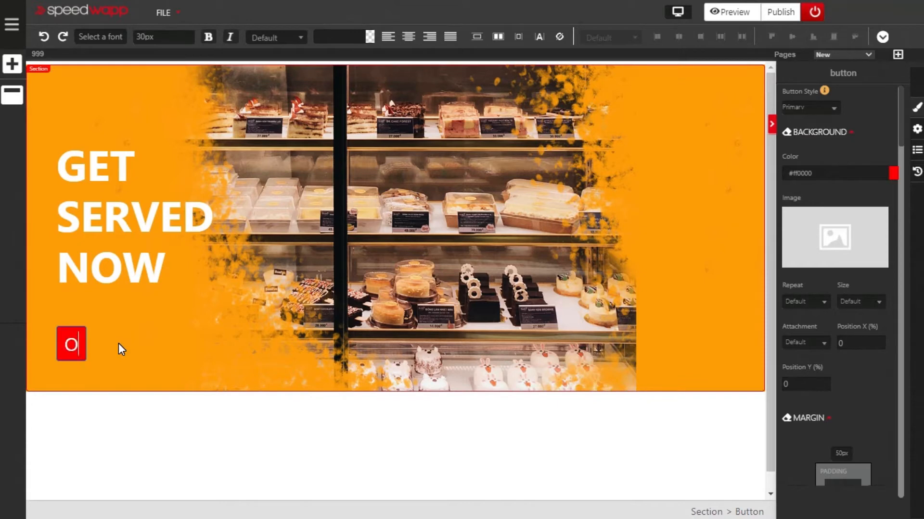
pyautogui.write('RDER')
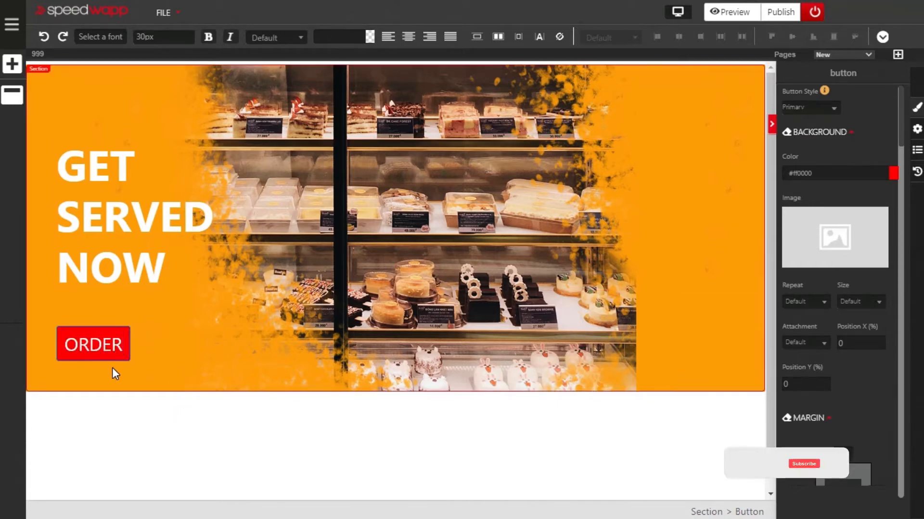
pyautogui.click(108, 349)
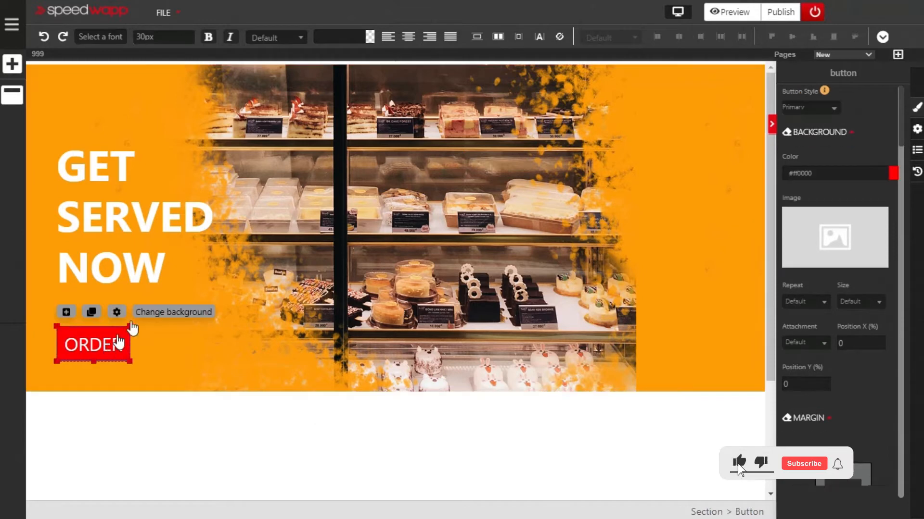
pyautogui.click(208, 37)
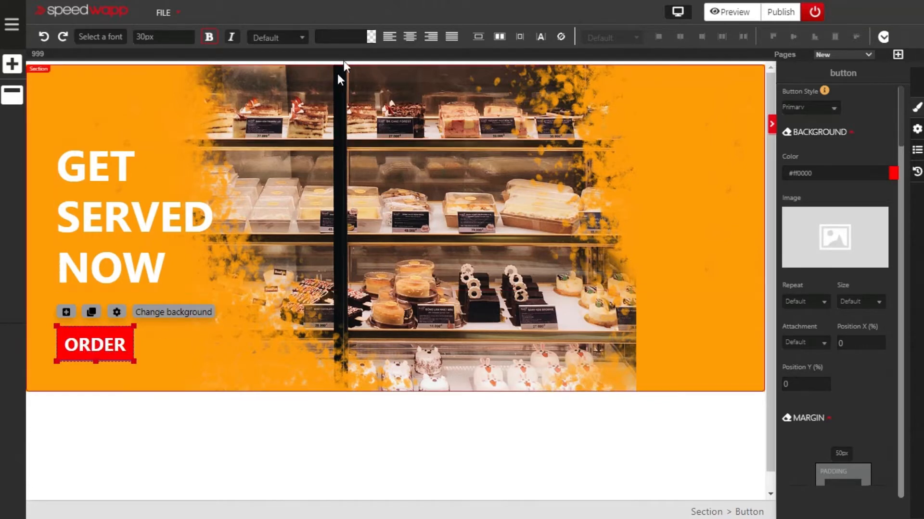
# - Try the orange shades #ffae00 and #ff9900 for the button's text, and set its color to yellow #ffff05
pyautogui.click(370, 36)
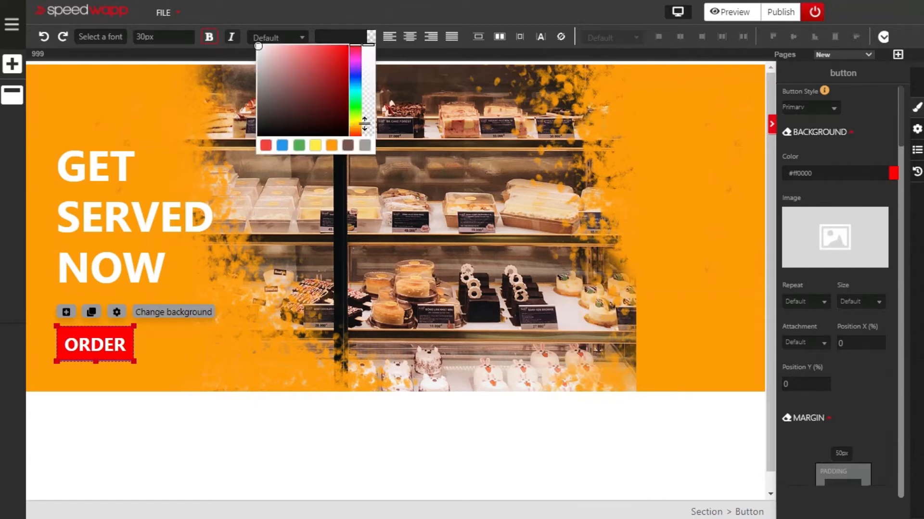
pyautogui.click(355, 126)
pyautogui.moveTo(318, 124)
pyautogui.mouseDown()
pyautogui.moveTo(346, 46)
pyautogui.moveTo(346, 70)
pyautogui.moveTo(357, 42)
pyautogui.mouseUp()
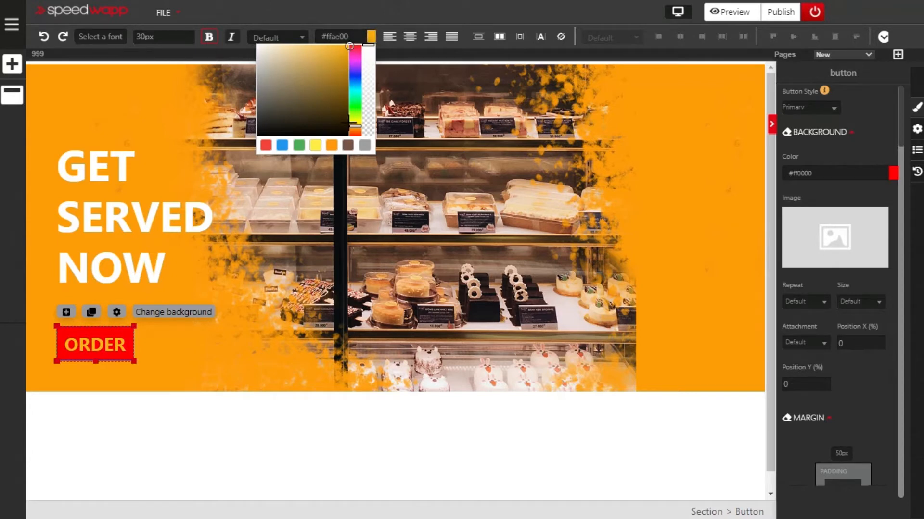
pyautogui.click(355, 128)
pyautogui.moveTo(347, 131)
pyautogui.mouseDown()
pyautogui.moveTo(340, 48)
pyautogui.moveTo(361, 46)
pyautogui.mouseUp()
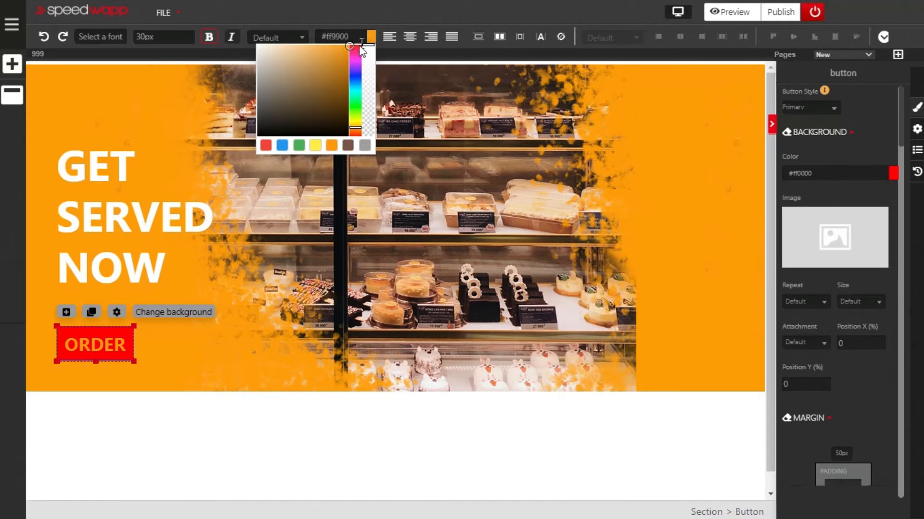
pyautogui.moveTo(356, 128); pyautogui.dragTo(348, 47)
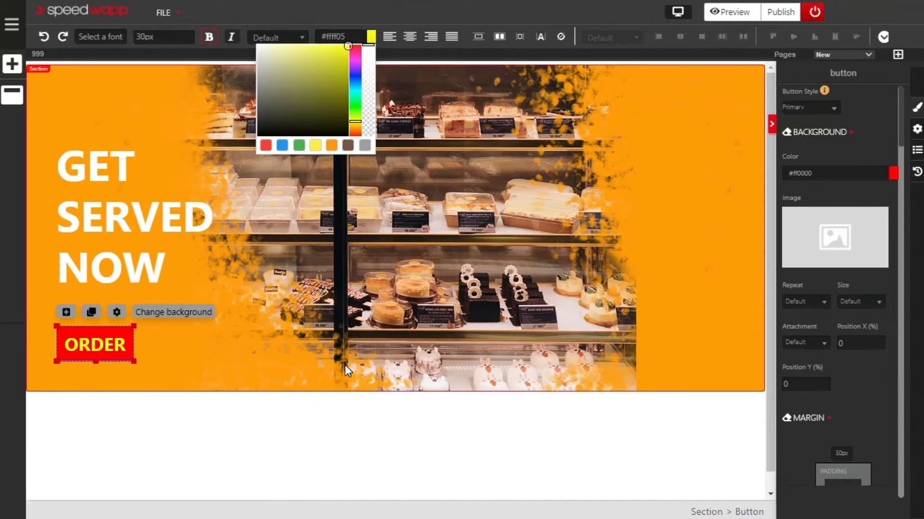
pyautogui.click(408, 13)
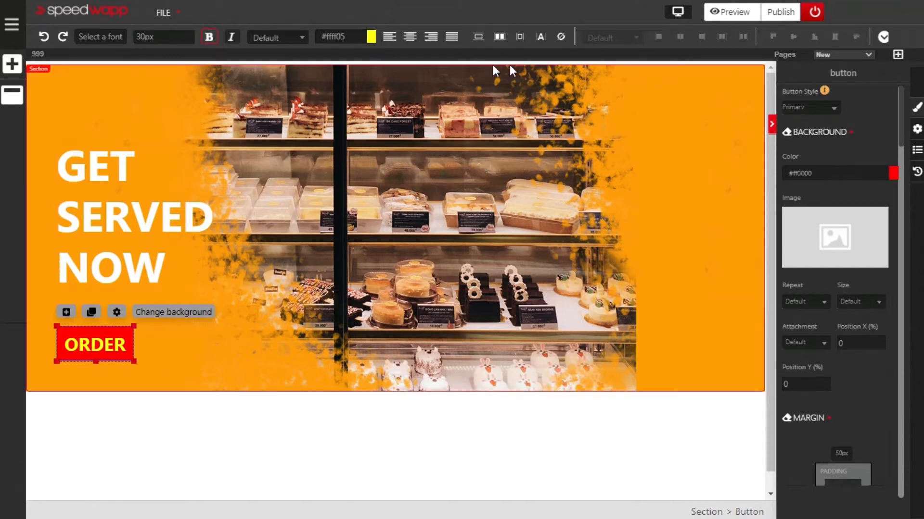
pyautogui.scroll(-1, 430, 213)
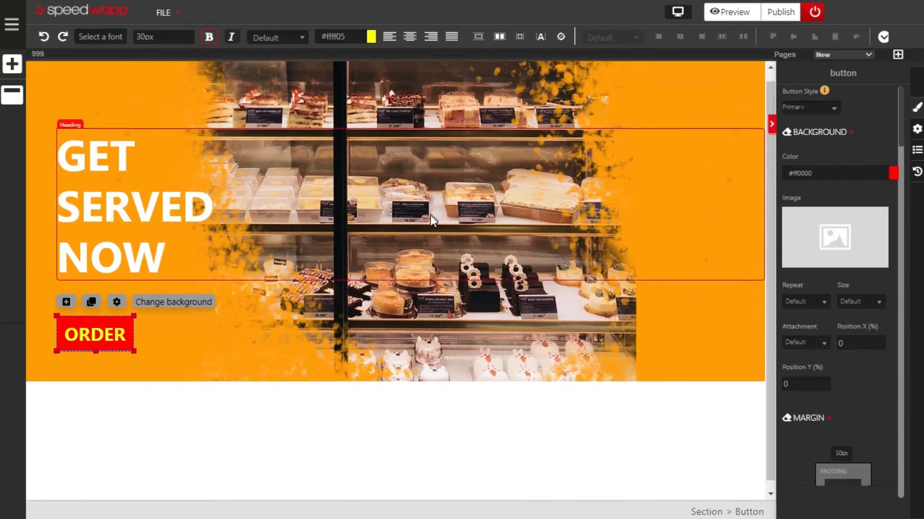
# - Add a two-column container below the banner section and stretch the row to a much greater height
pyautogui.scroll(-2, 375, 244)
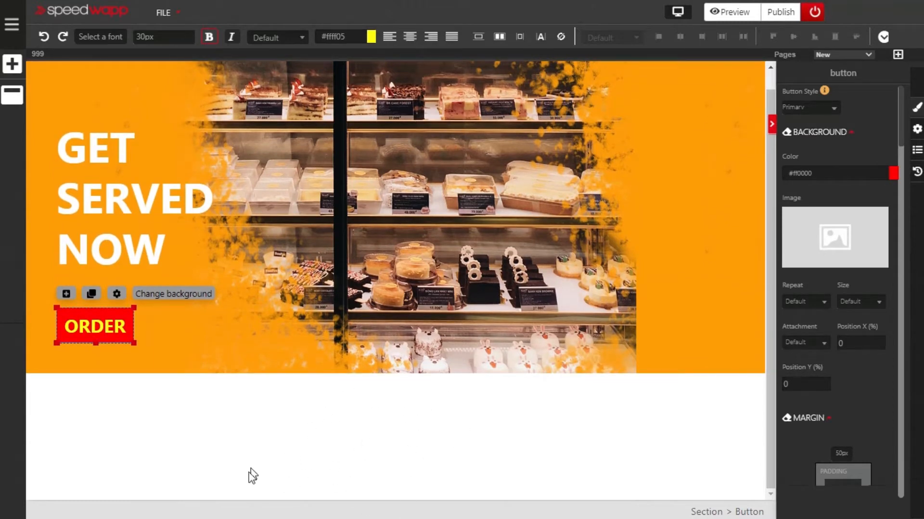
pyautogui.scroll(1, 283, 427)
pyautogui.scroll(-1, 283, 428)
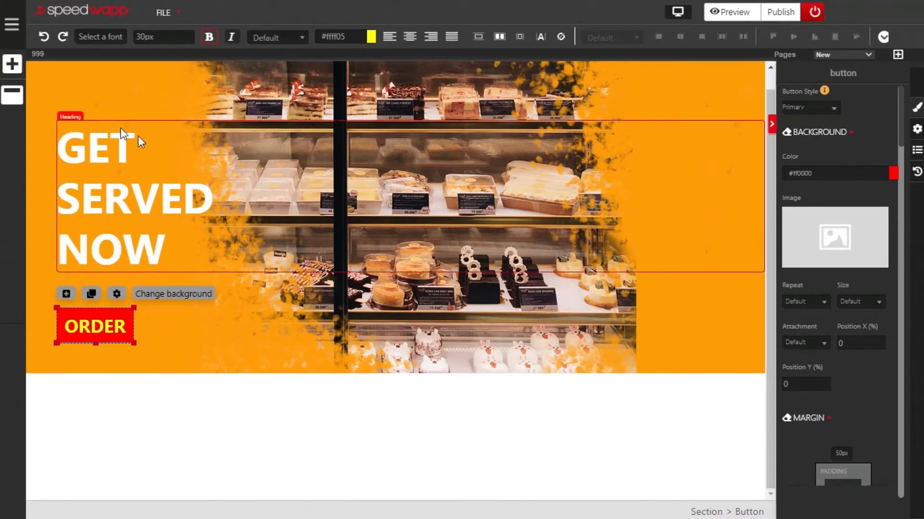
pyautogui.click(12, 65)
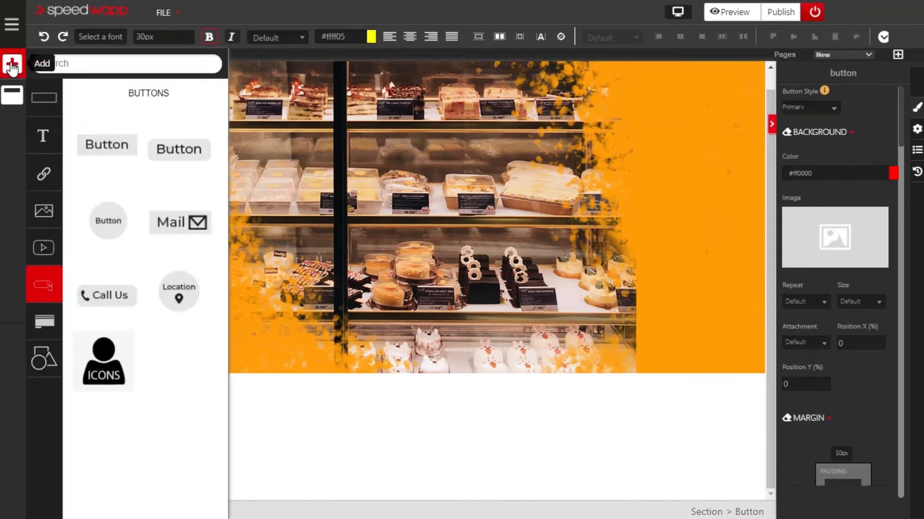
pyautogui.click(38, 98)
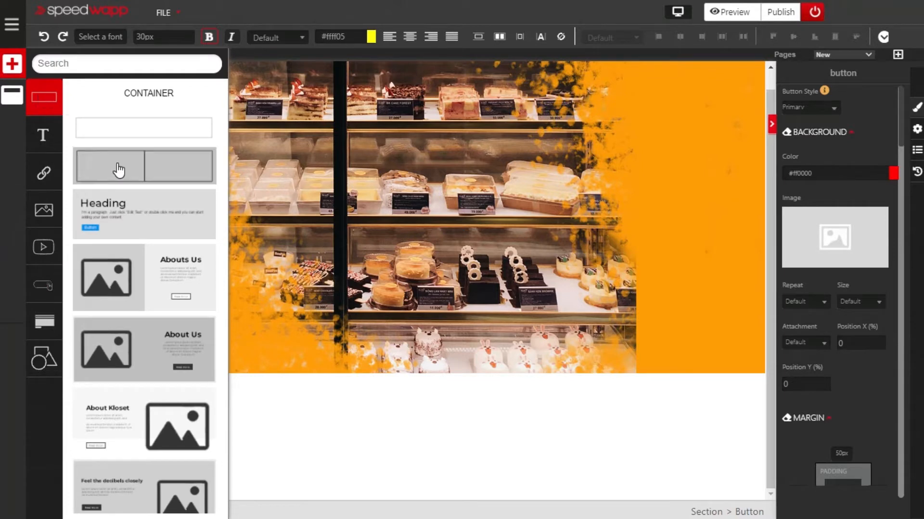
pyautogui.moveTo(137, 187); pyautogui.dragTo(323, 432)
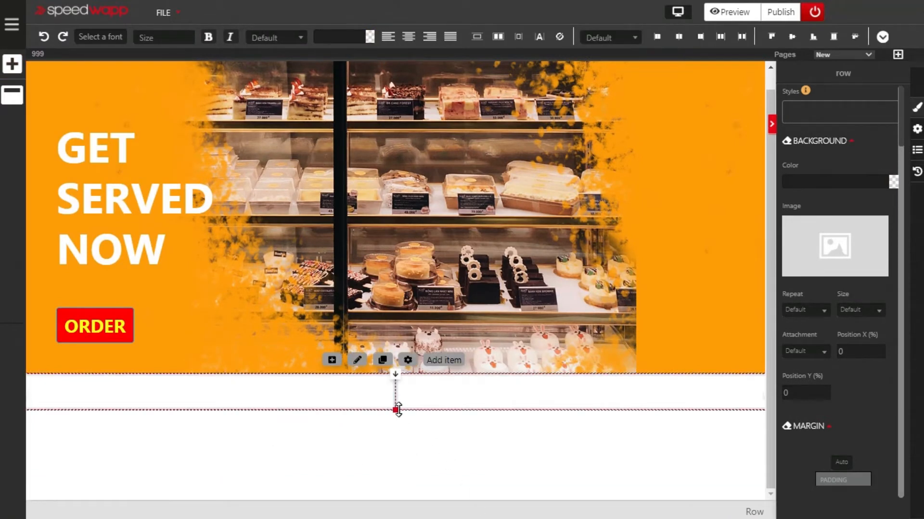
pyautogui.moveTo(397, 413); pyautogui.dragTo(396, 458)
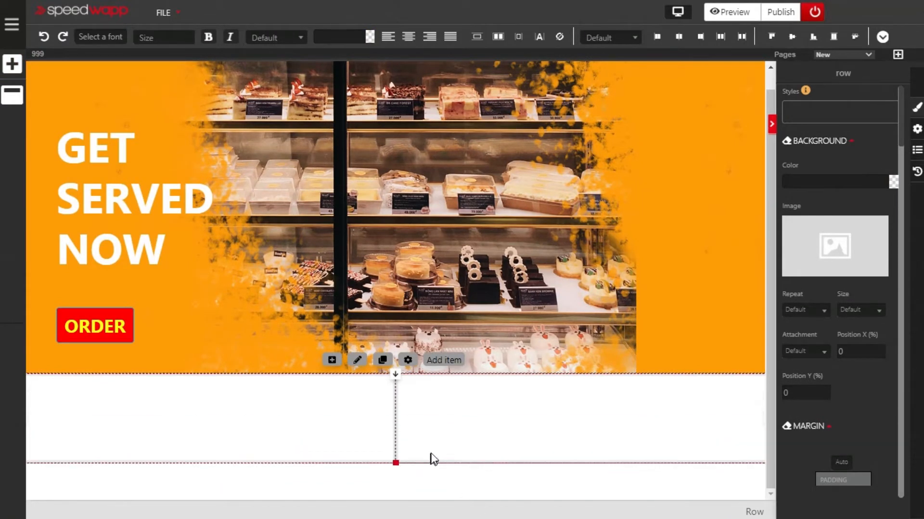
pyautogui.moveTo(396, 458); pyautogui.dragTo(414, 484)
# - Give the new row's left column the cake photo ending in rotFzR9IX0E-unsplash.png as its background image
pyautogui.click(217, 226)
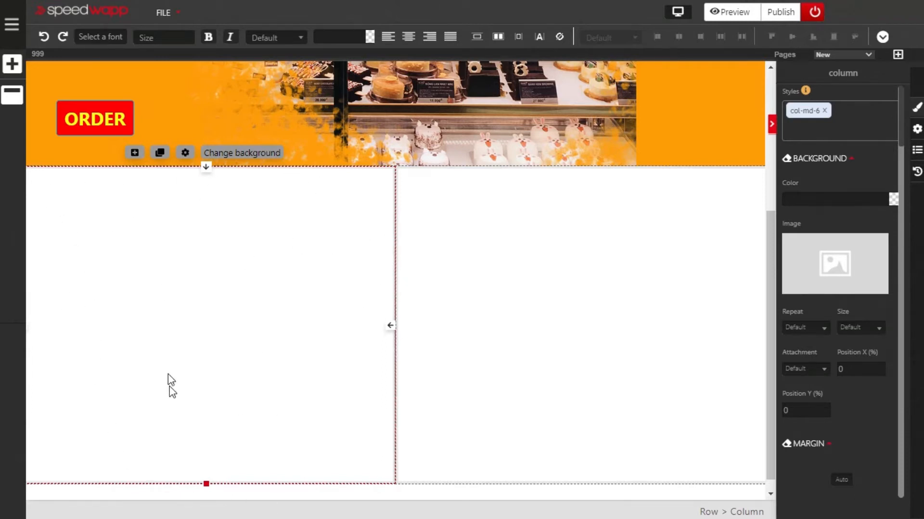
pyautogui.click(824, 253)
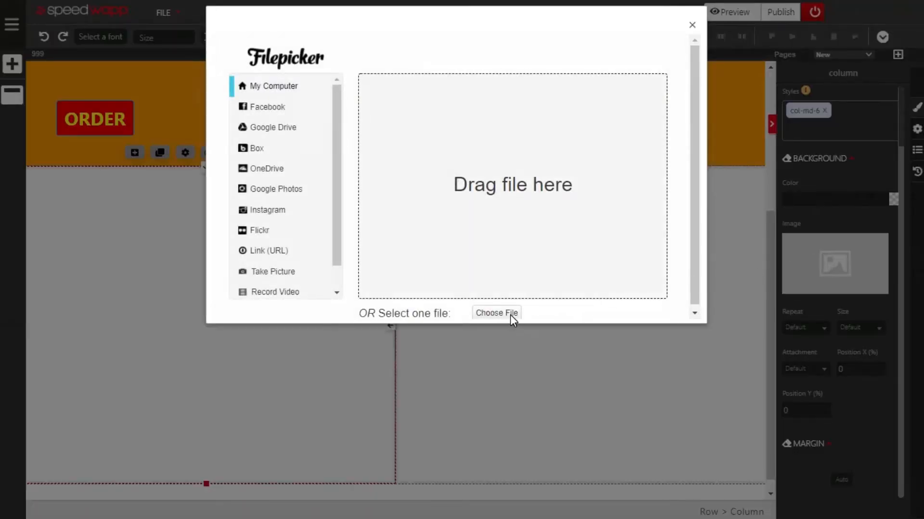
pyautogui.click(511, 316)
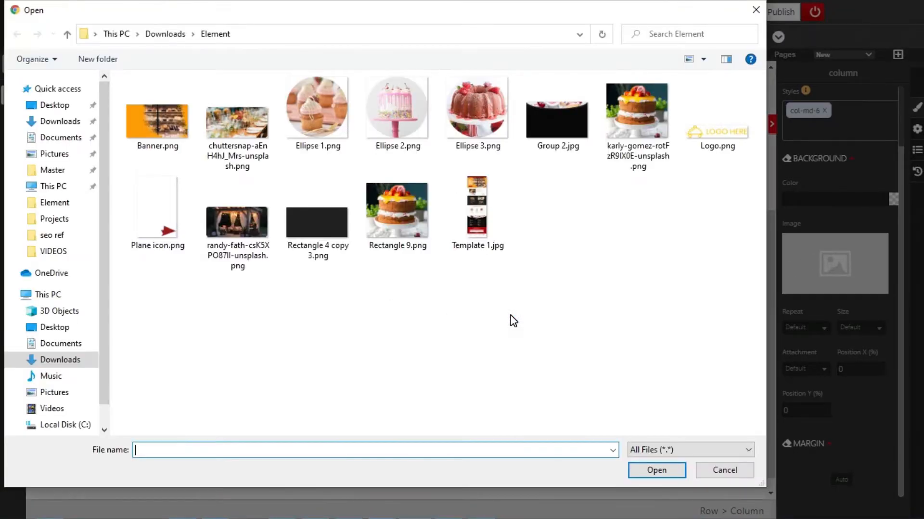
pyautogui.click(653, 141)
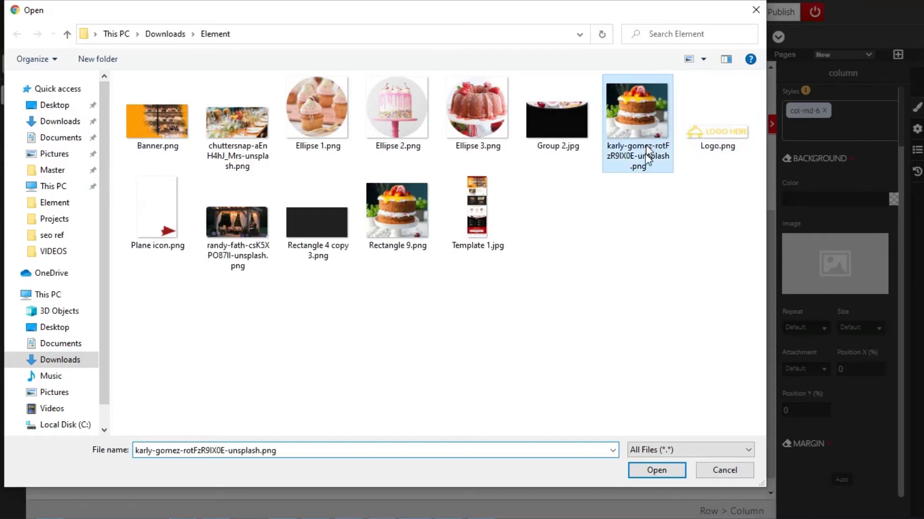
pyautogui.click(664, 473)
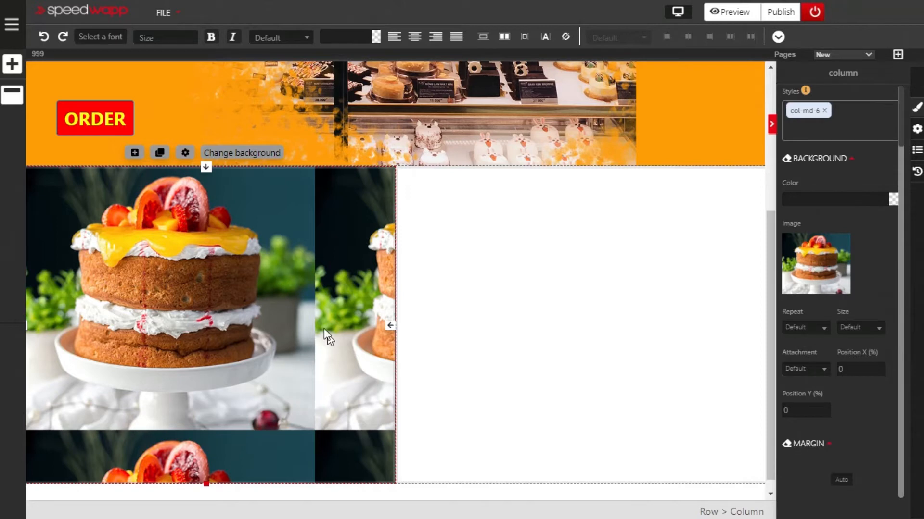
# - Set the left column's background image size to Cover and slightly reduce the height of the whole row
pyautogui.click(873, 333)
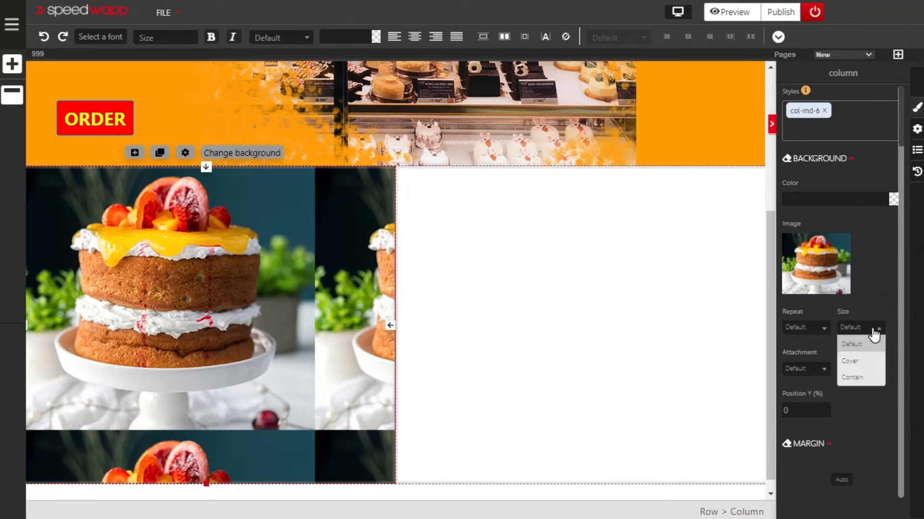
pyautogui.click(868, 362)
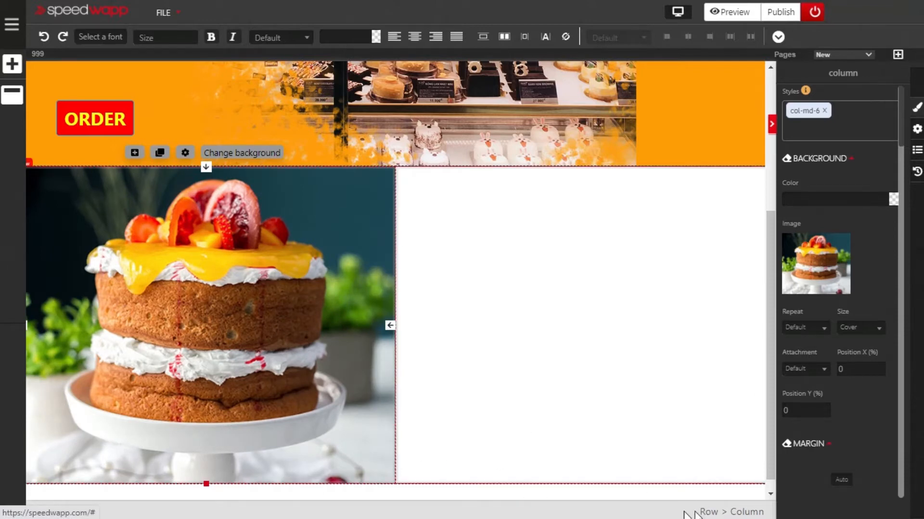
pyautogui.click(708, 511)
pyautogui.moveTo(396, 484); pyautogui.dragTo(417, 466)
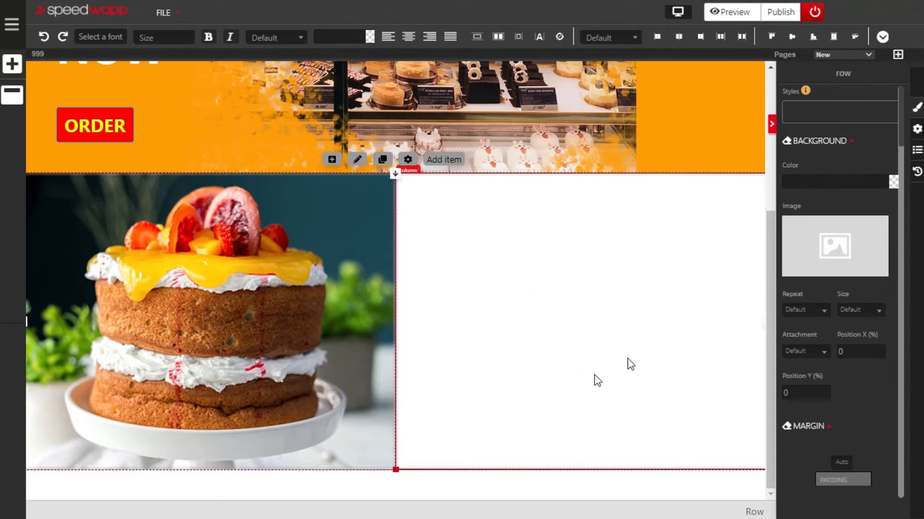
# - Add a Heading 1 element to the empty right column and a paragraph element beneath it
pyautogui.click(551, 339)
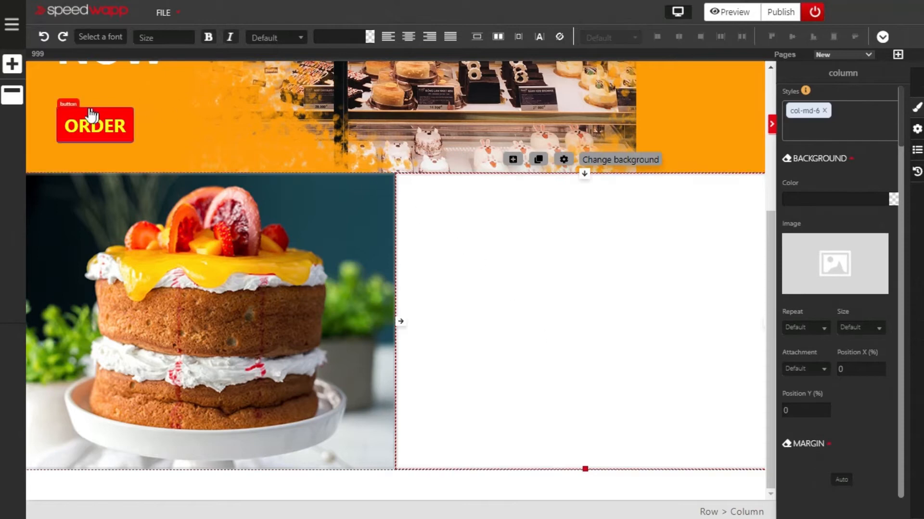
pyautogui.click(14, 64)
pyautogui.click(40, 133)
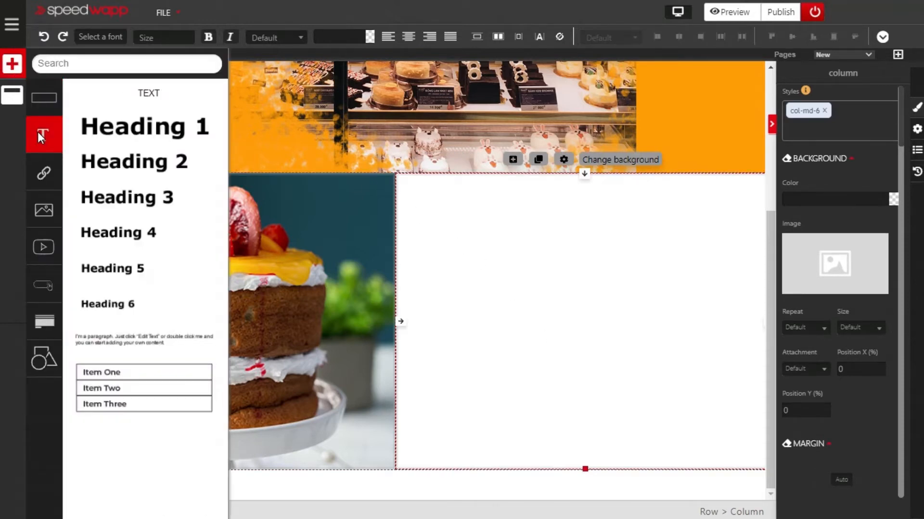
pyautogui.moveTo(127, 135); pyautogui.dragTo(454, 229)
pyautogui.click(12, 64)
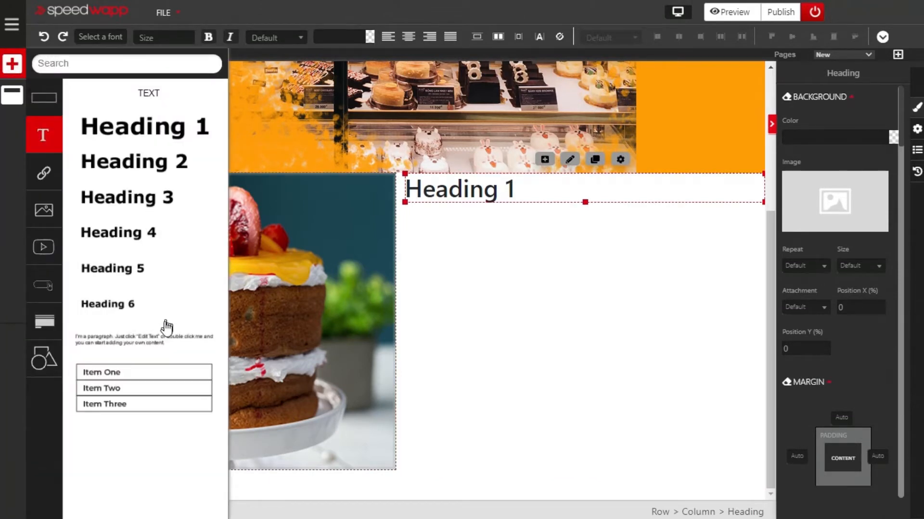
pyautogui.moveTo(186, 346); pyautogui.dragTo(463, 309)
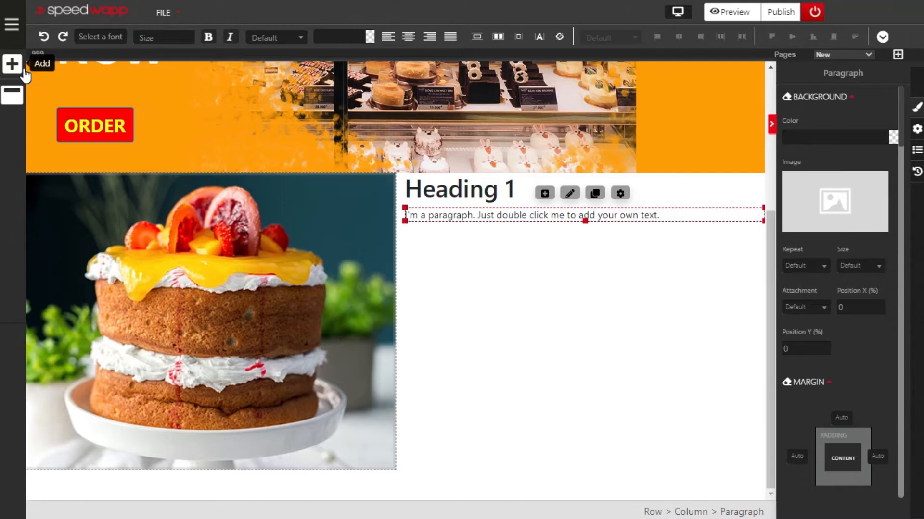
# - Duplicate the banner's ORDER button and move the copy below the paragraph in the right column
pyautogui.click(115, 117)
pyautogui.rightClick(114, 119)
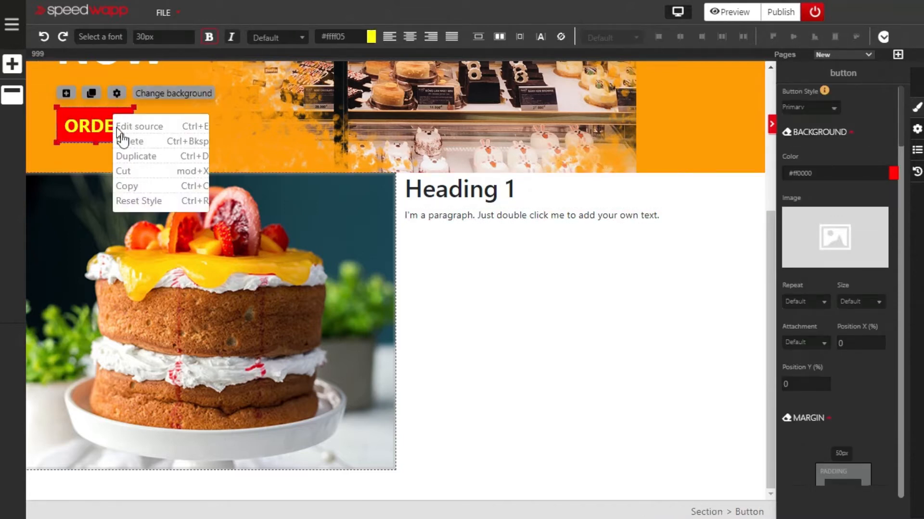
pyautogui.click(148, 163)
pyautogui.moveTo(181, 125); pyautogui.dragTo(513, 324)
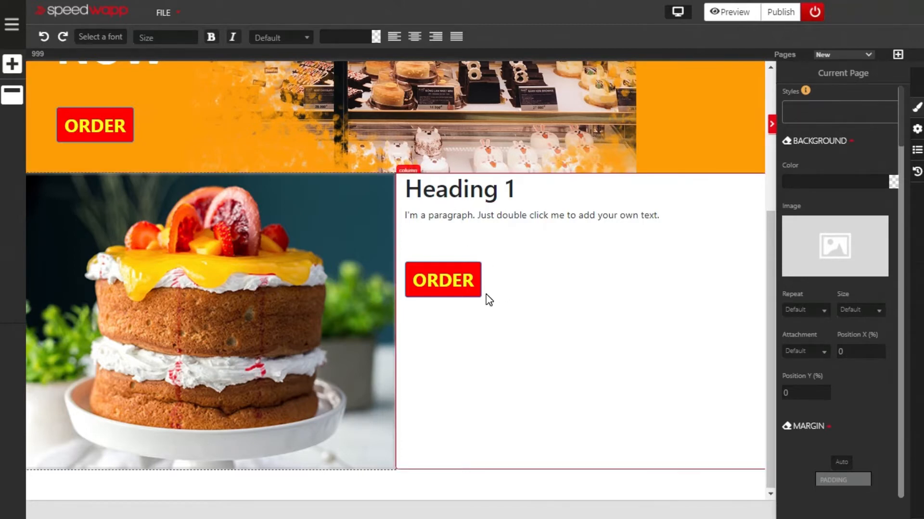
# - Replace the right column's placeholder heading text with ABOUT US
pyautogui.scroll(2, 472, 295)
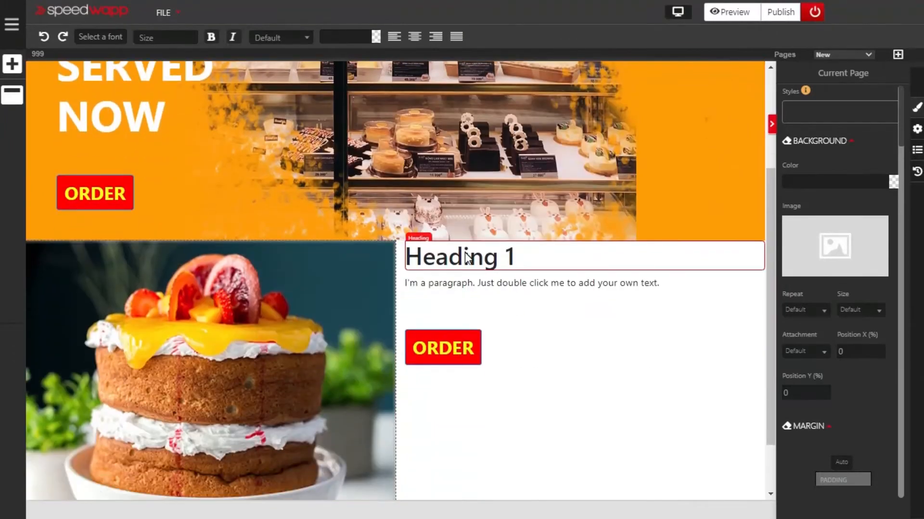
pyautogui.doubleClick(465, 260)
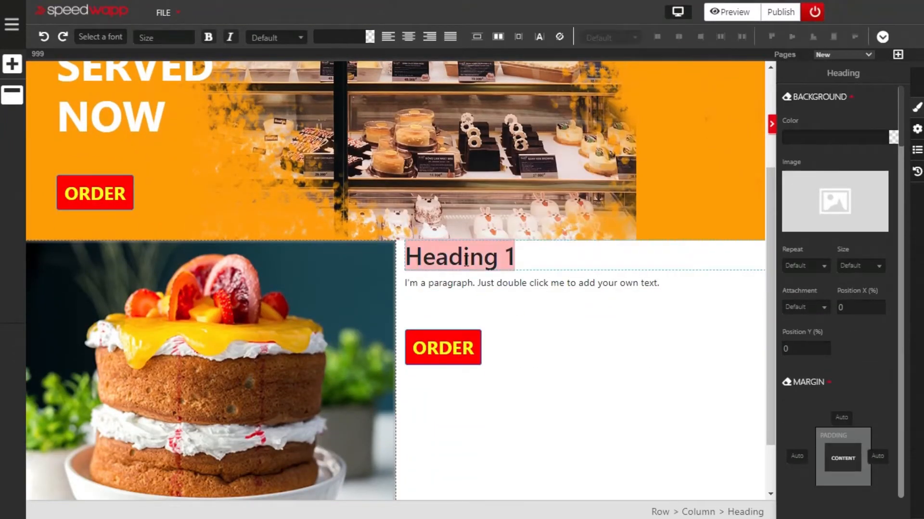
pyautogui.press('BackSpace')
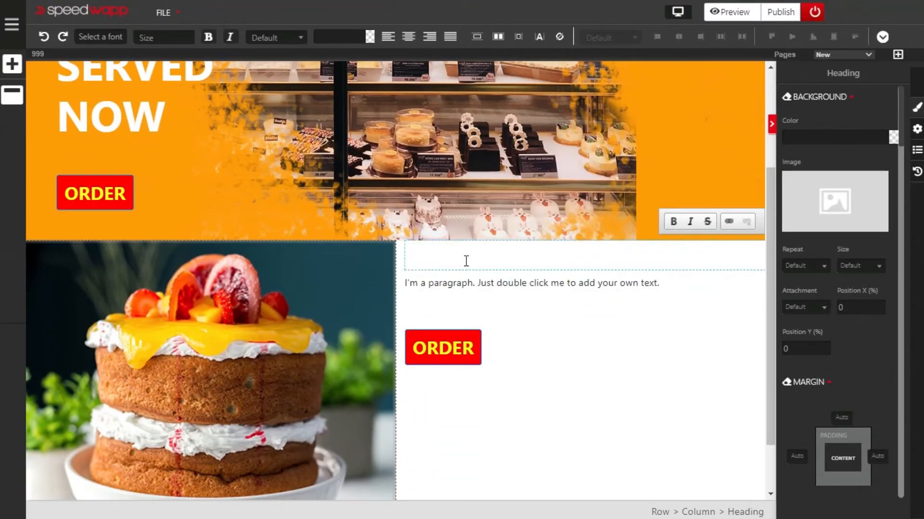
pyautogui.write('a')
pyautogui.write('A')
pyautogui.write('BOUT')
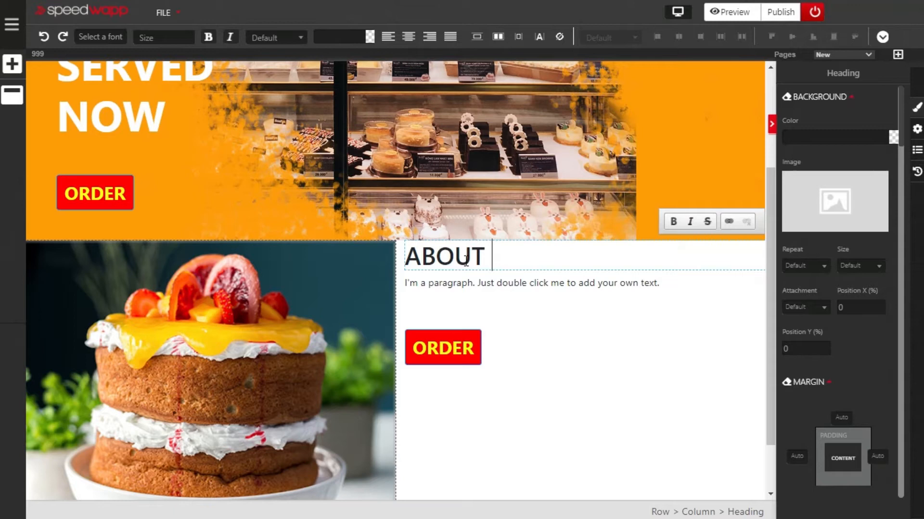
pyautogui.write(' US')
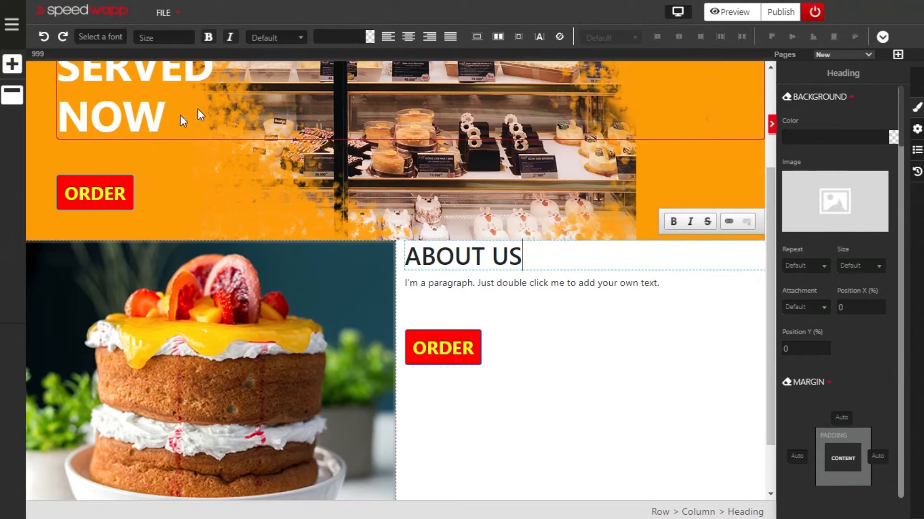
# - Set the font size of the ABOUT US heading to 70px
pyautogui.click(550, 278)
pyautogui.click(520, 267)
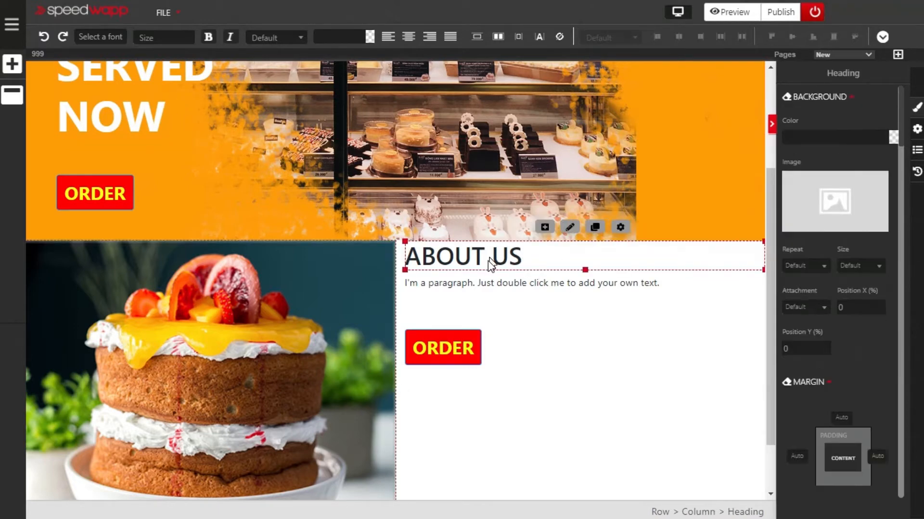
pyautogui.click(161, 46)
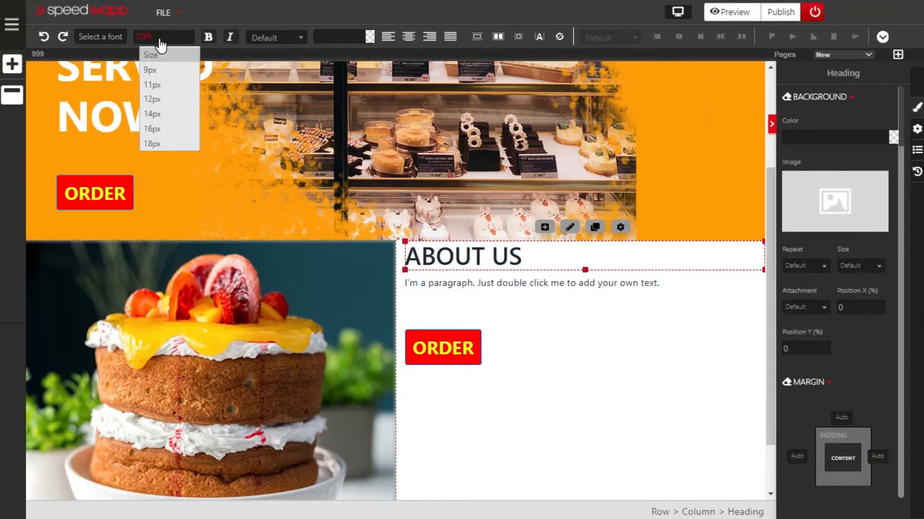
pyautogui.press('Return')
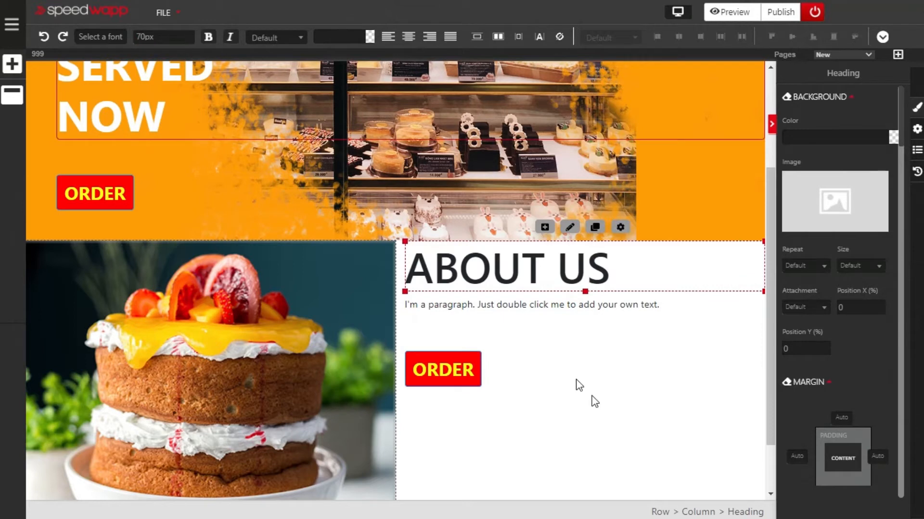
# - Replace the placeholder paragraph with Lorem ipsum text ending in "ex ea commodo consequat." and set its font size to 18px
pyautogui.doubleClick(552, 302)
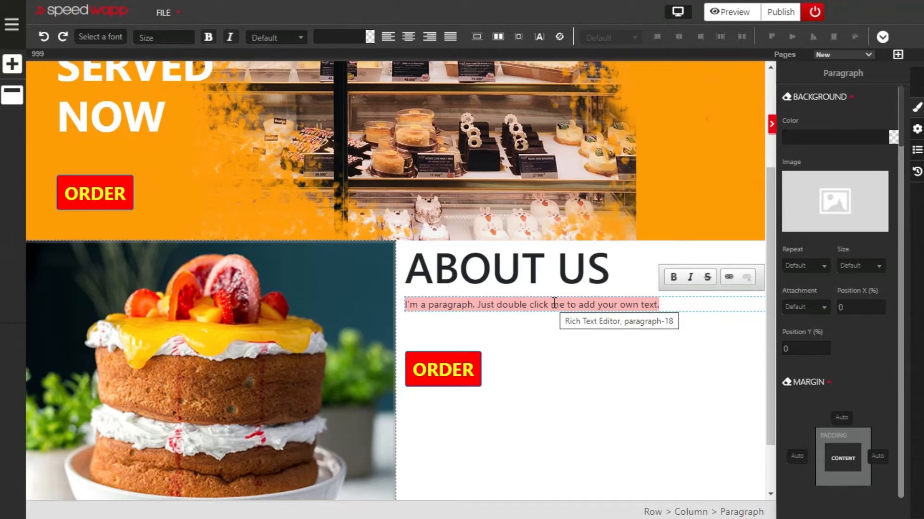
pyautogui.write('Lorem ipsum dolor sit amet, consectetur adipiscing elit, sed do eiusmod tempor incididunt ut labore et dolore magna aliqua. Ut enim ad minim veniam, quis nostrud exercitation ullamco laboris nisi ut aliquip ex ea commodo consequat.')
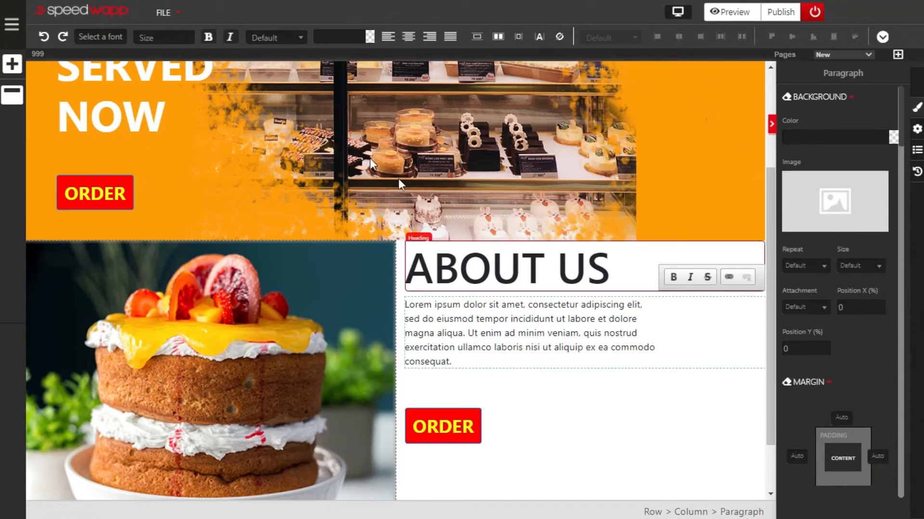
pyautogui.click(189, 39)
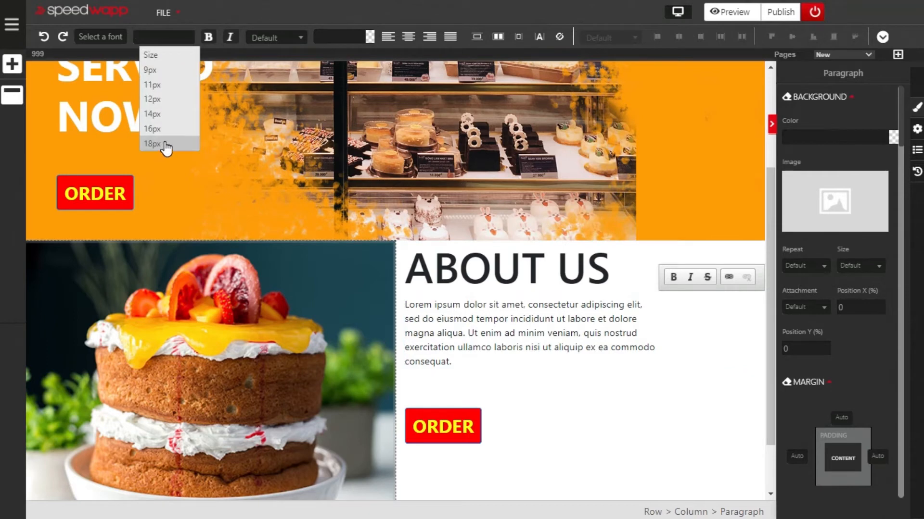
pyautogui.click(165, 141)
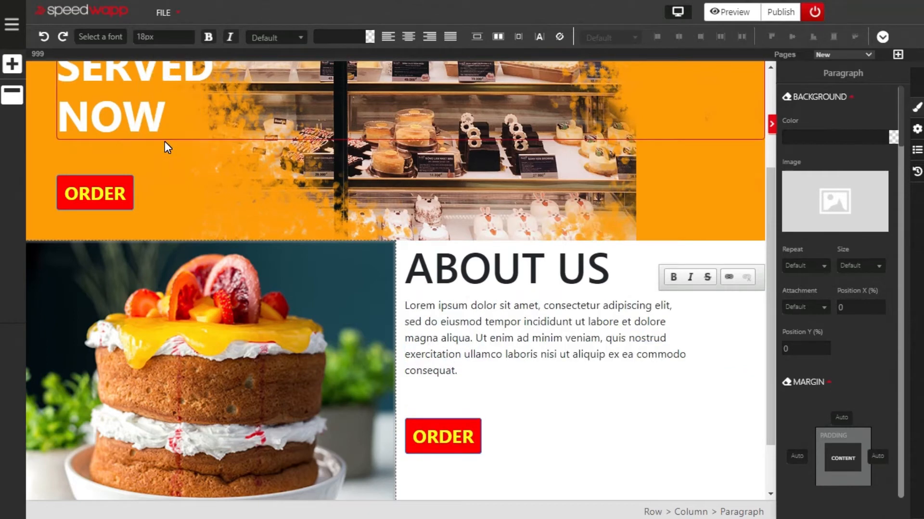
# - Replace the text of the ORDER button below the ABOUT US paragraph with READ MORE
pyautogui.click(458, 428)
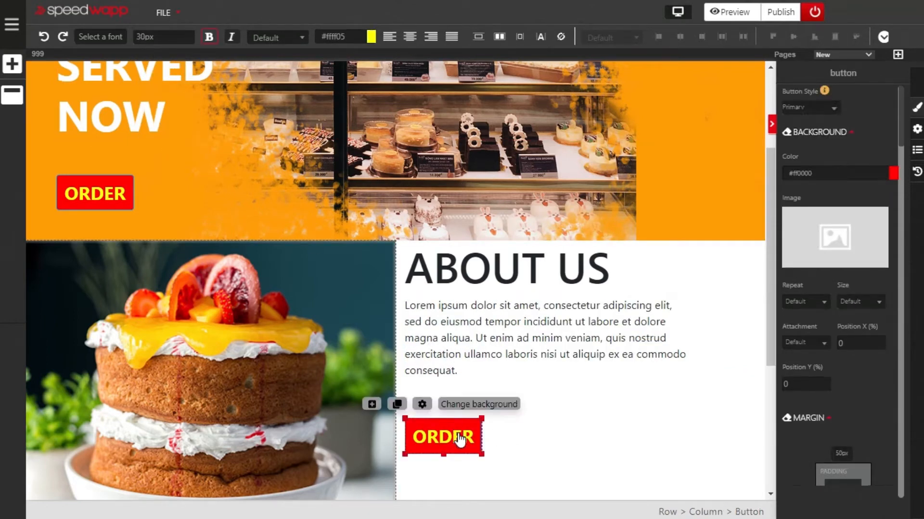
pyautogui.click(459, 439)
pyautogui.doubleClick(459, 439)
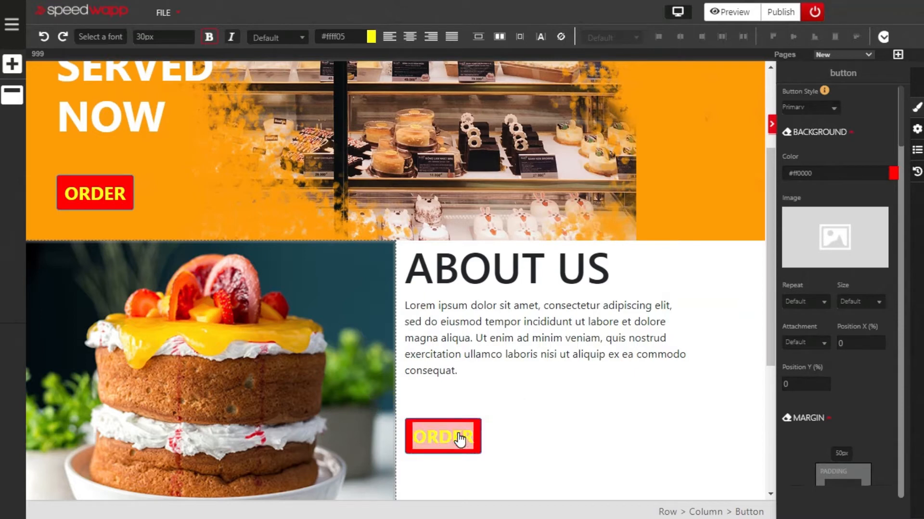
pyautogui.press('BackSpace')
pyautogui.write('REA')
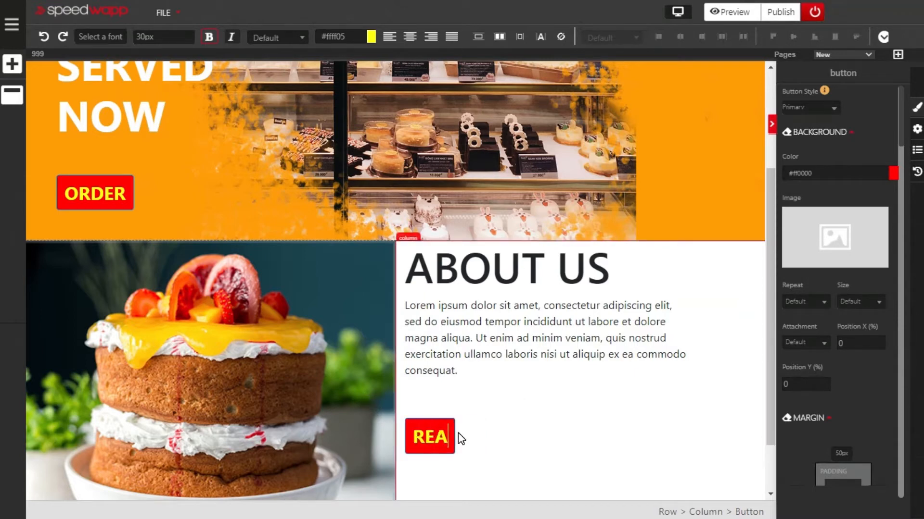
pyautogui.write('D MORE')
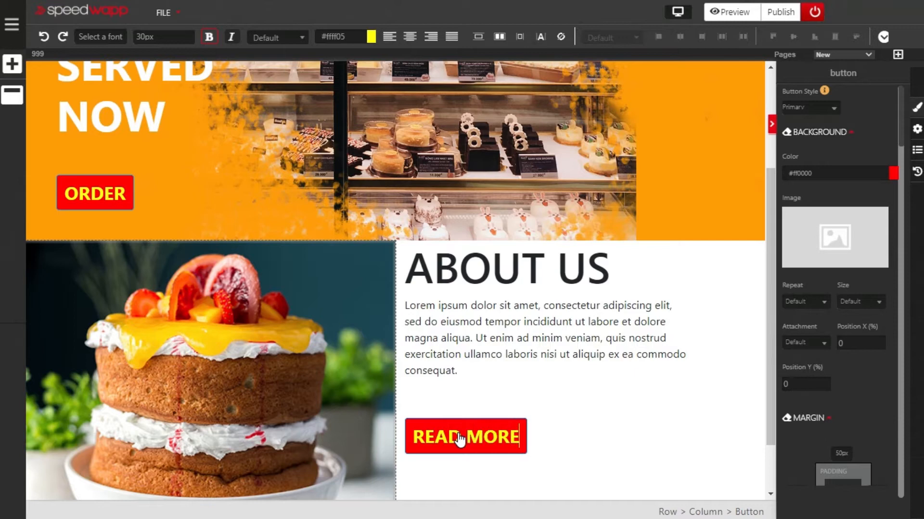
# - Set the ABOUT US text column's top padding to 20px and its left padding to 50px
pyautogui.click(612, 469)
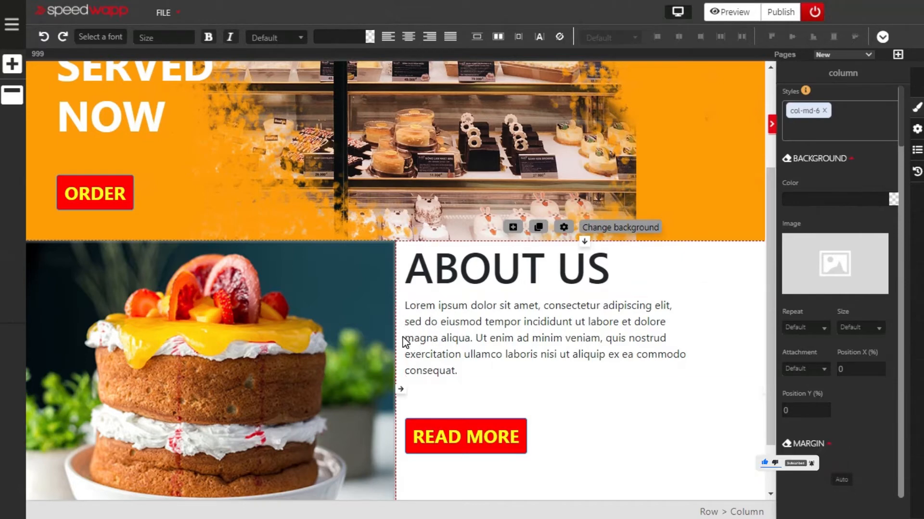
pyautogui.scroll(-1, 717, 410)
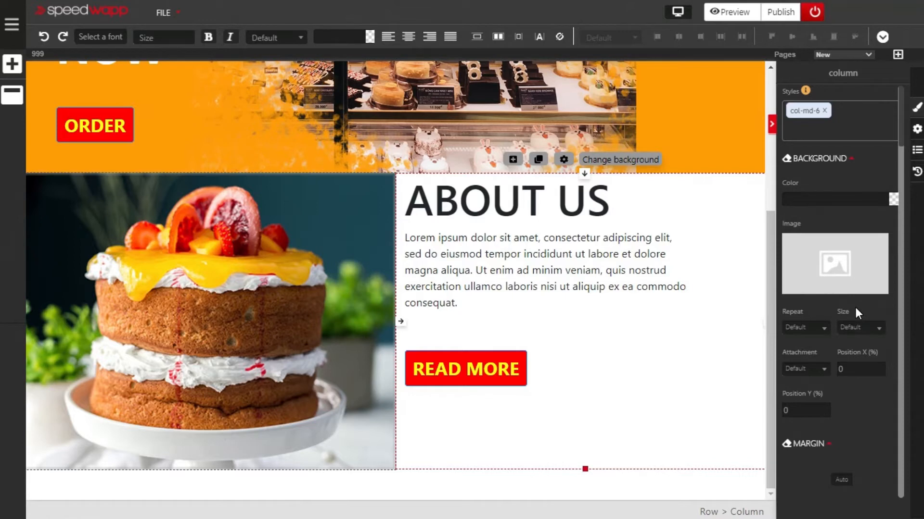
pyautogui.scroll(-4, 851, 303)
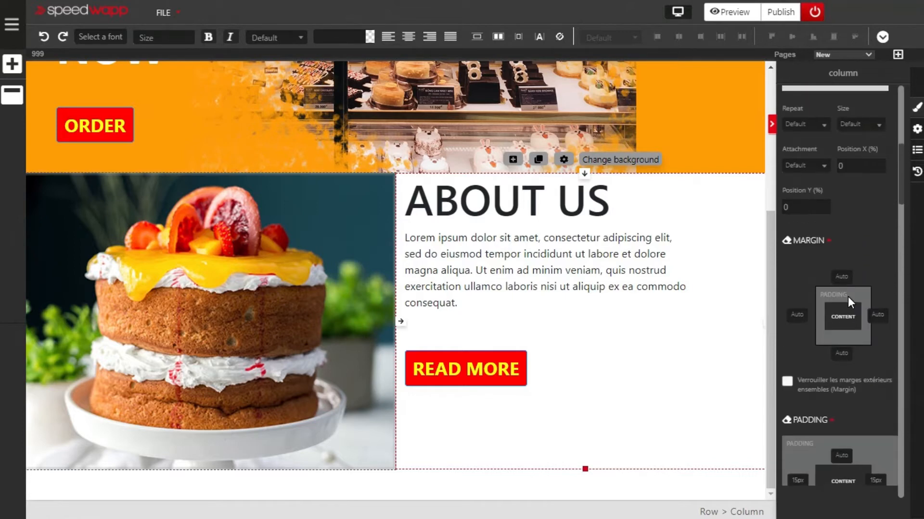
pyautogui.scroll(-3, 848, 298)
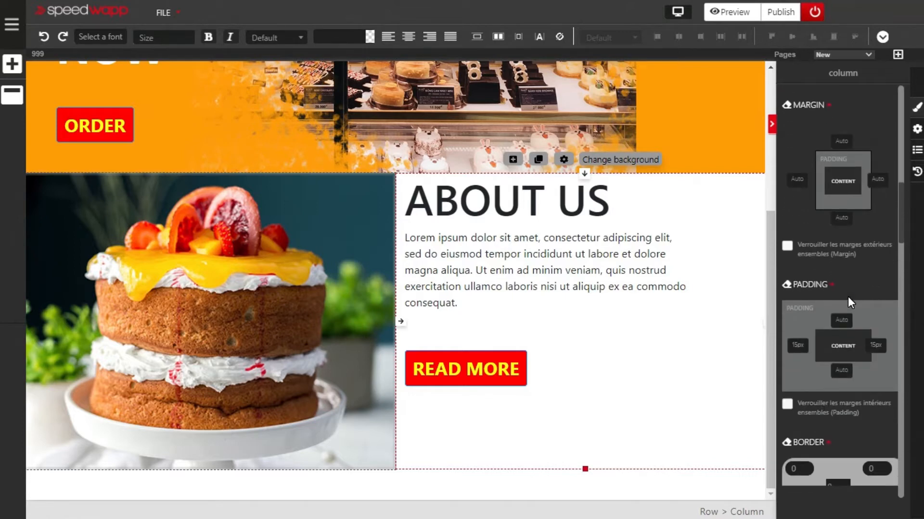
pyautogui.scroll(-2, 845, 262)
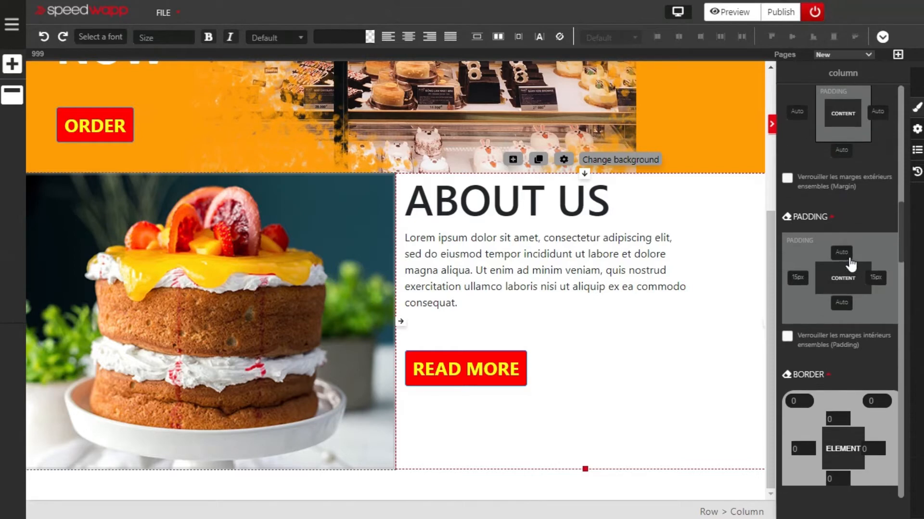
pyautogui.scroll(-2, 849, 266)
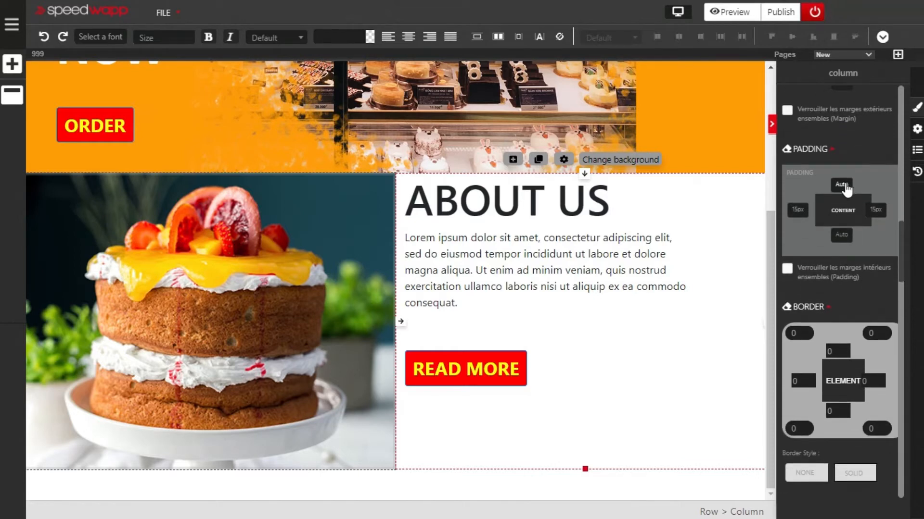
pyautogui.click(843, 186)
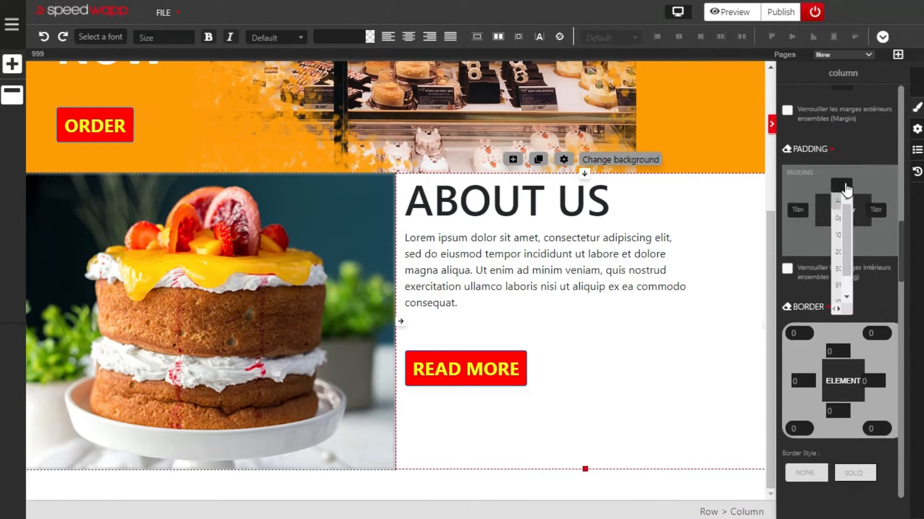
pyautogui.click(839, 252)
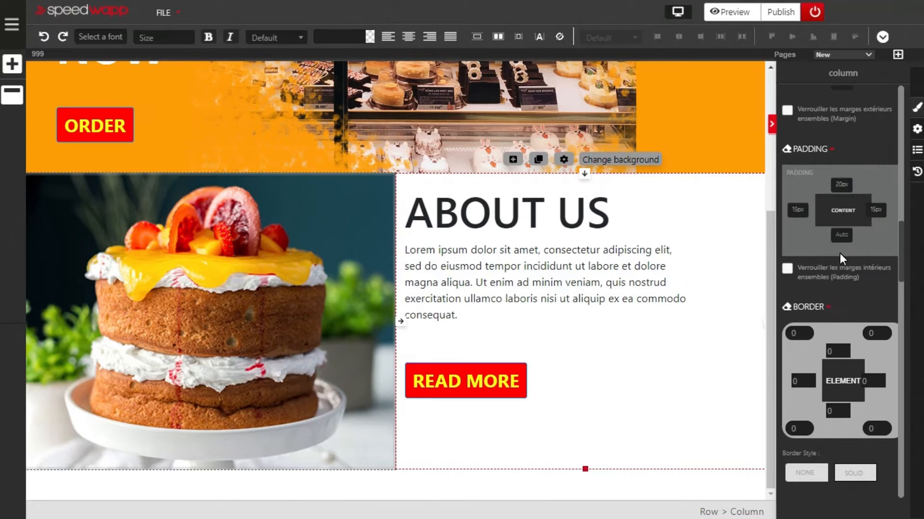
pyautogui.click(798, 212)
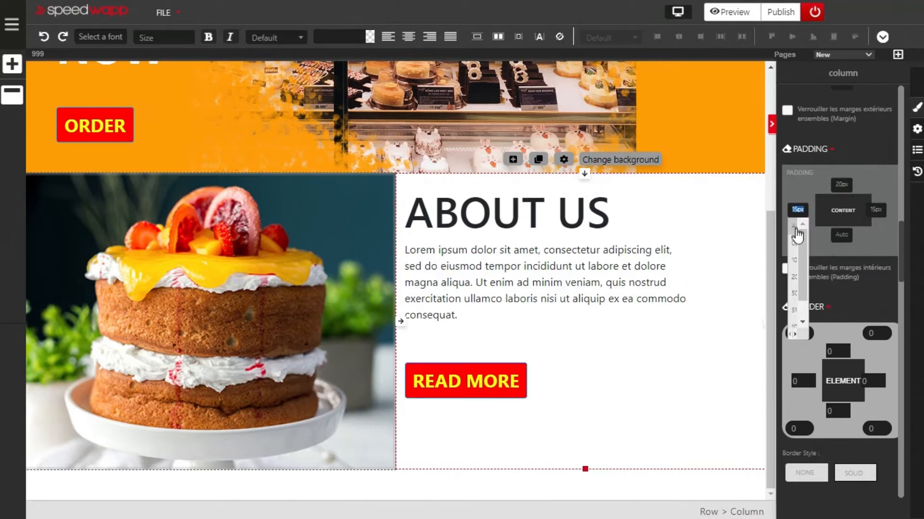
pyautogui.click(796, 293)
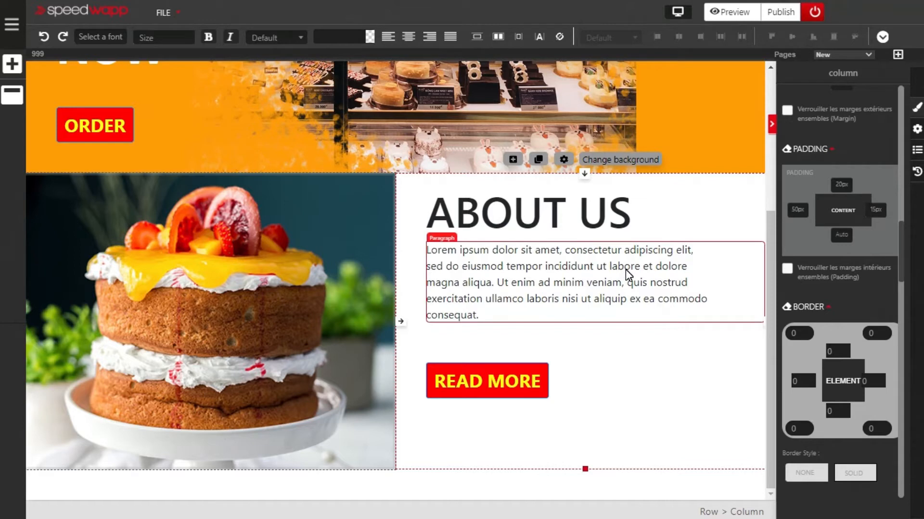
# - Set the top margin of the paragraph under ABOUT US to 20px
pyautogui.click(601, 266)
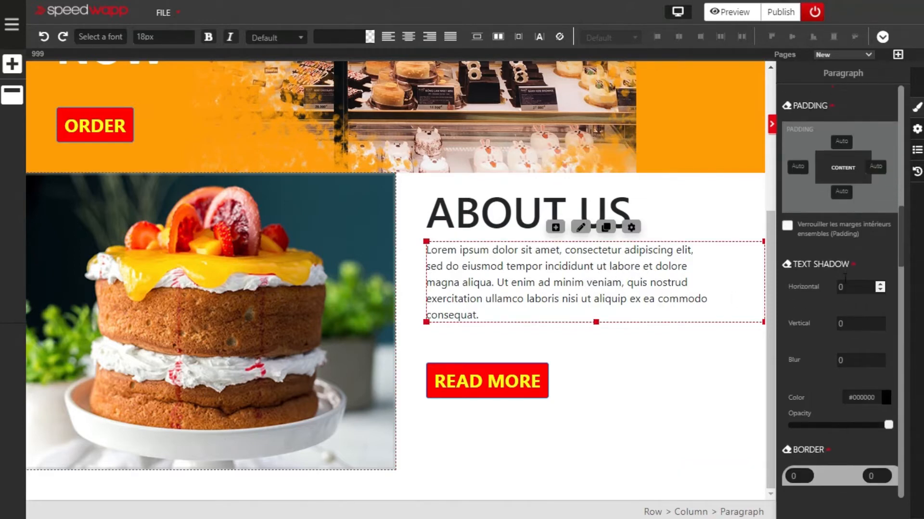
pyautogui.scroll(5, 847, 280)
pyautogui.click(846, 217)
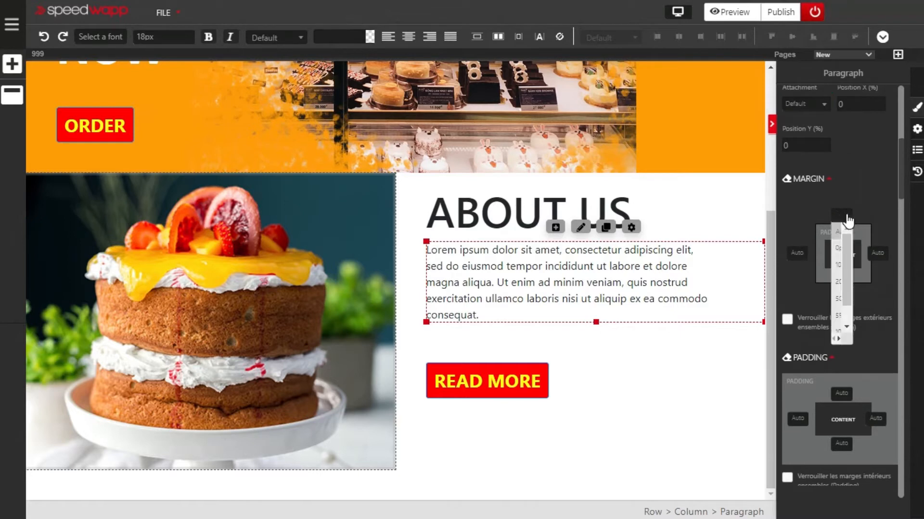
pyautogui.click(838, 283)
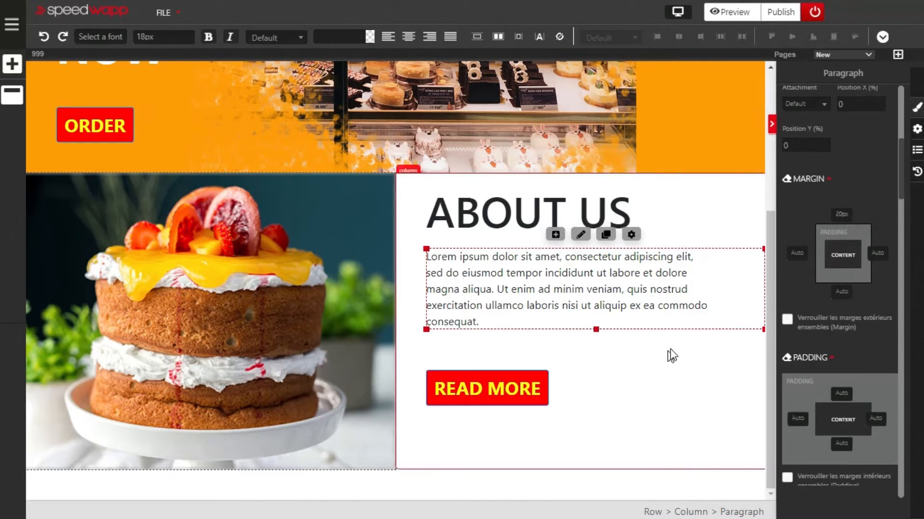
pyautogui.click(864, 186)
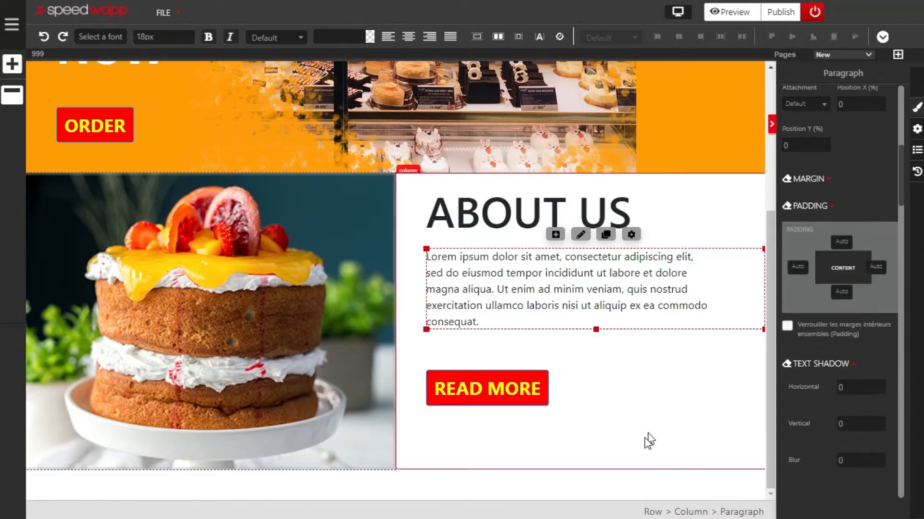
# - Make the ABOUT US heading bold
pyautogui.scroll(3, 538, 402)
pyautogui.scroll(-3, 538, 402)
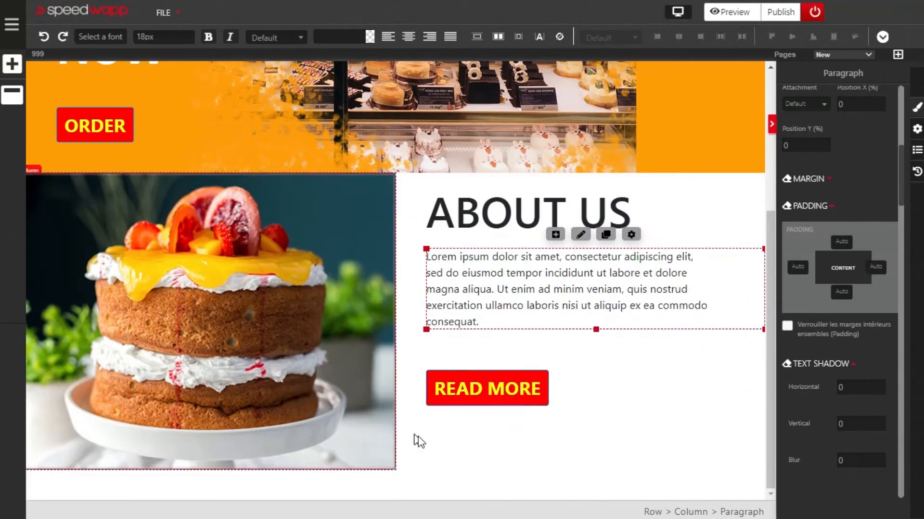
pyautogui.scroll(3, 380, 409)
pyautogui.scroll(-3, 376, 409)
pyautogui.scroll(3, 419, 269)
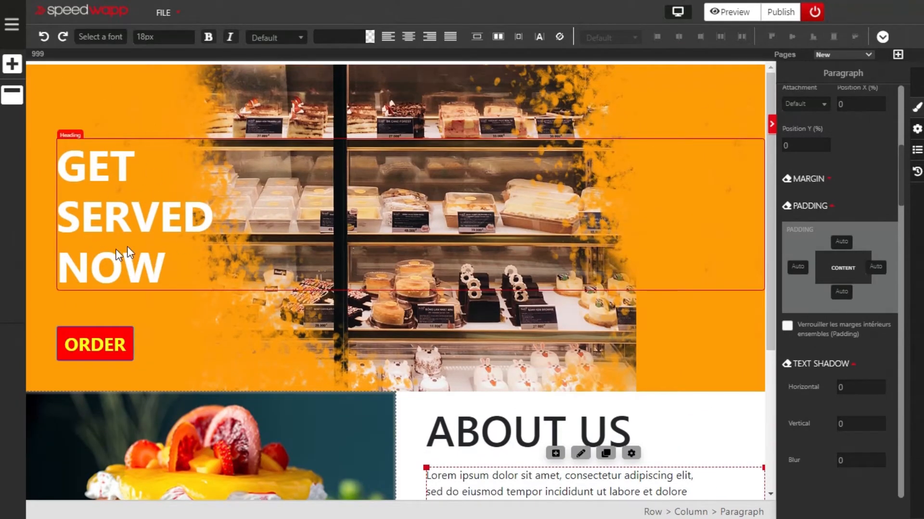
pyautogui.click(524, 427)
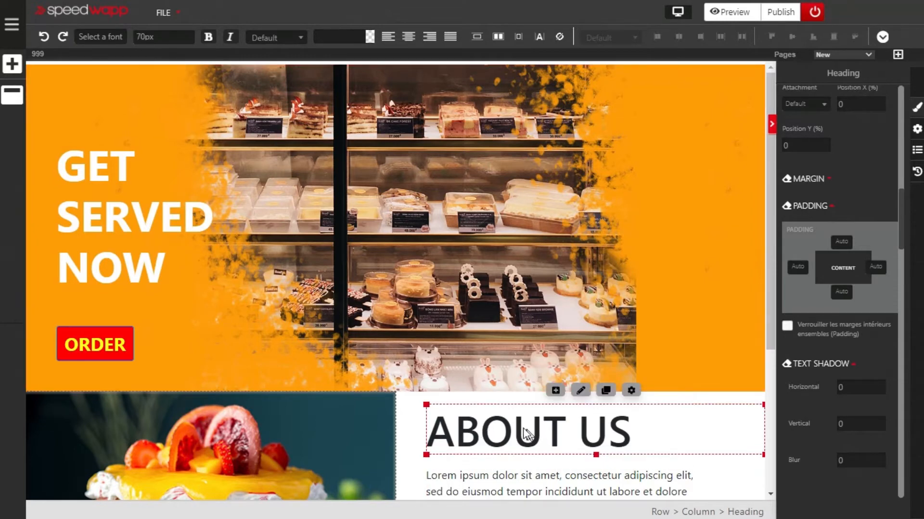
pyautogui.click(207, 38)
pyautogui.scroll(-5, 486, 418)
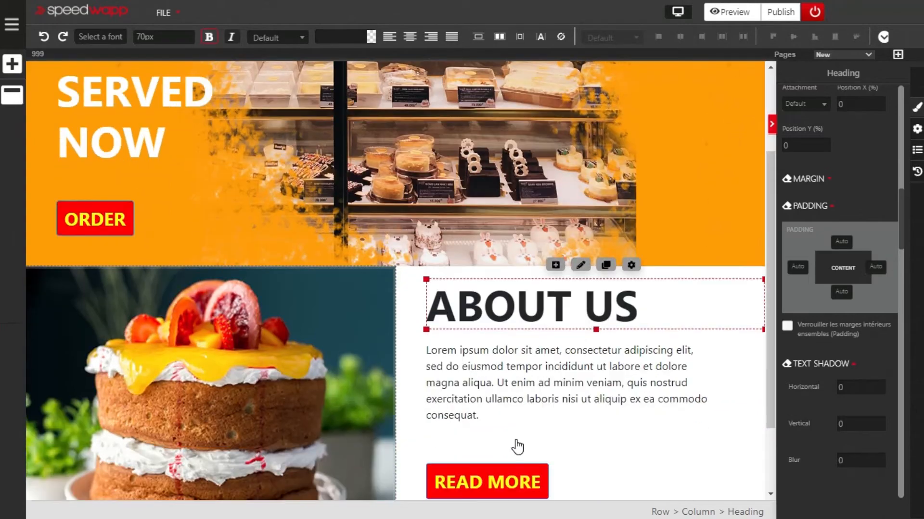
pyautogui.scroll(1, 523, 438)
pyautogui.scroll(-1, 520, 438)
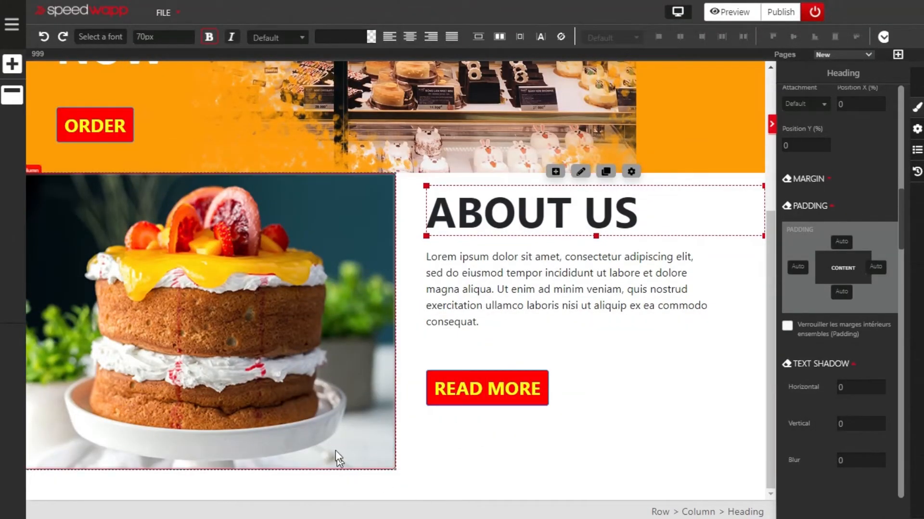
# - Add an empty two-column container below the ABOUT US section
pyautogui.click(13, 65)
pyautogui.click(34, 98)
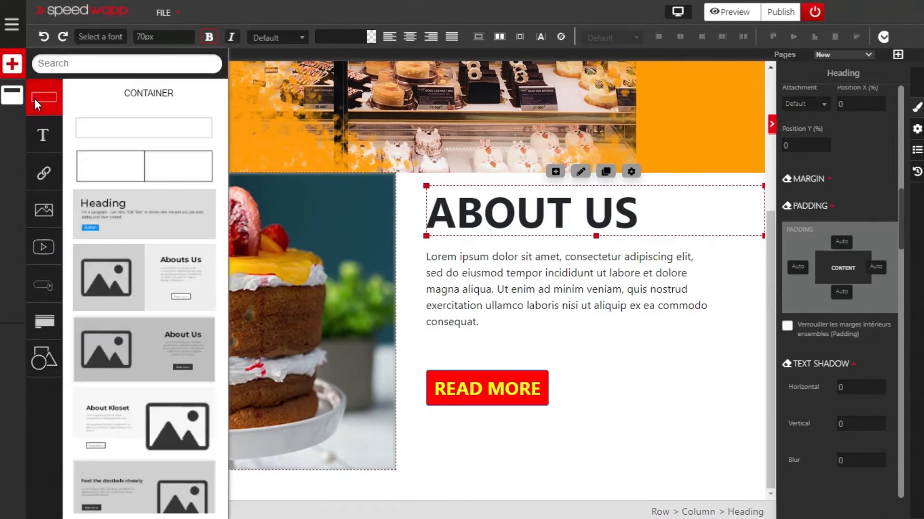
pyautogui.moveTo(117, 182); pyautogui.dragTo(470, 491)
pyautogui.scroll(-1, 375, 476)
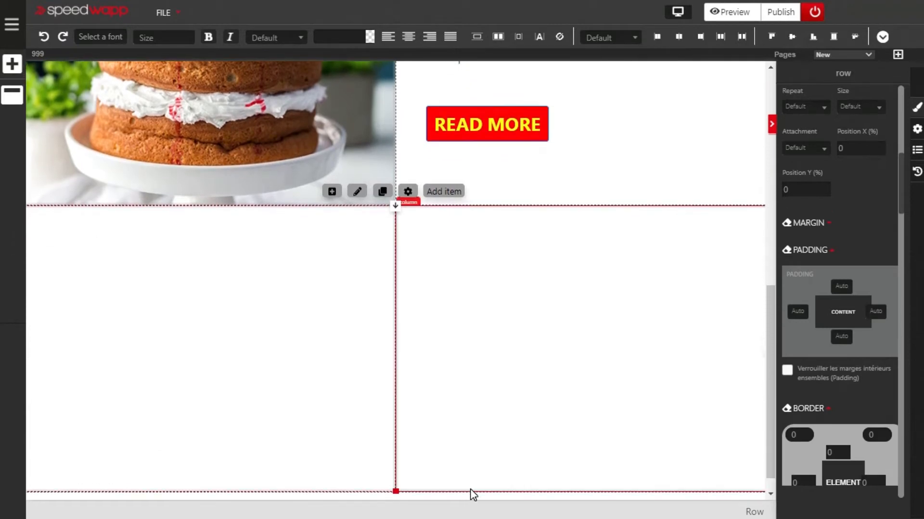
pyautogui.click(382, 272)
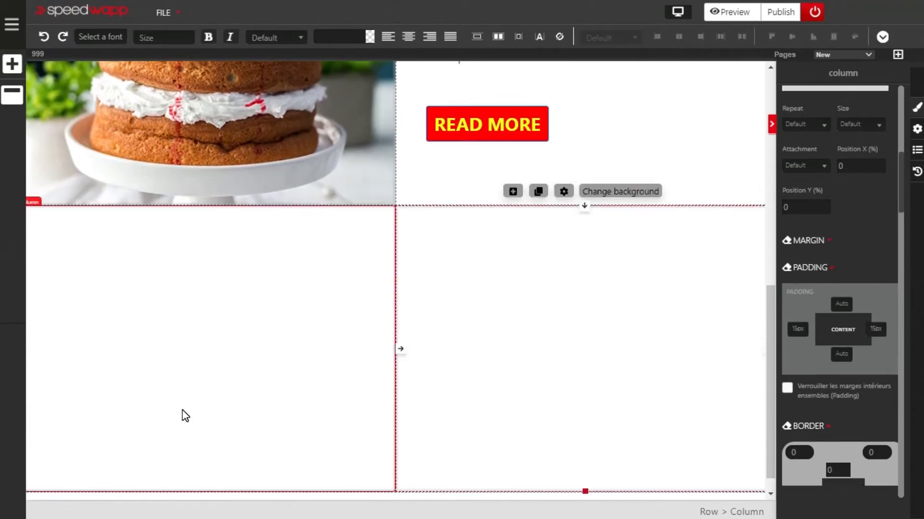
pyautogui.scroll(-1, 182, 410)
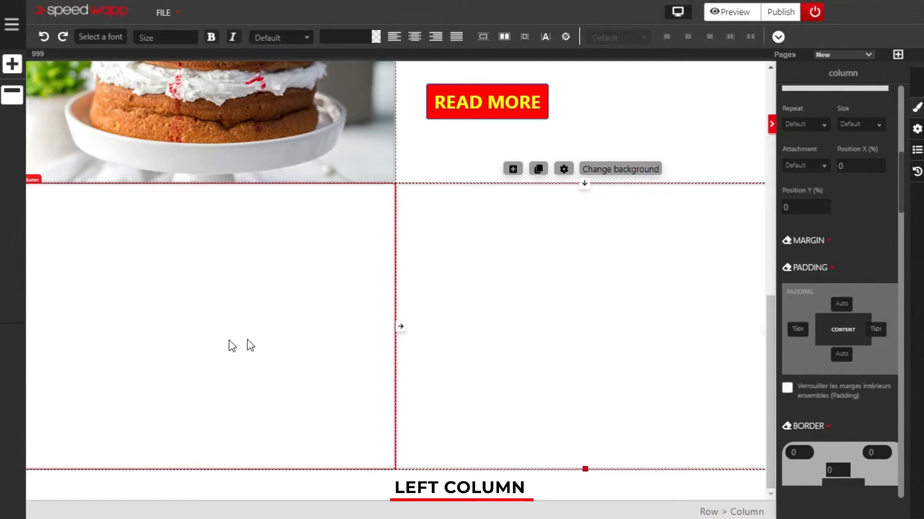
# - Add a Heading 4 element with a Heading 1 element below it to the left column of the new row
pyautogui.click(186, 284)
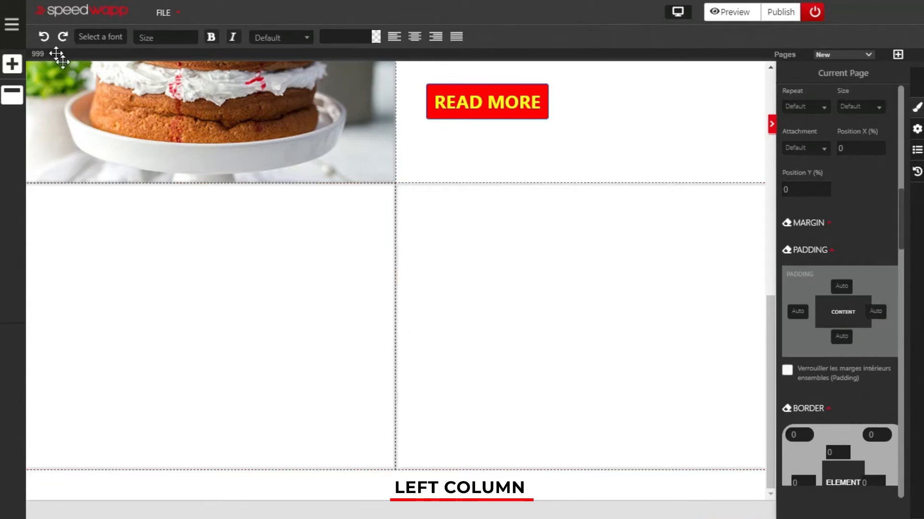
pyautogui.click(10, 67)
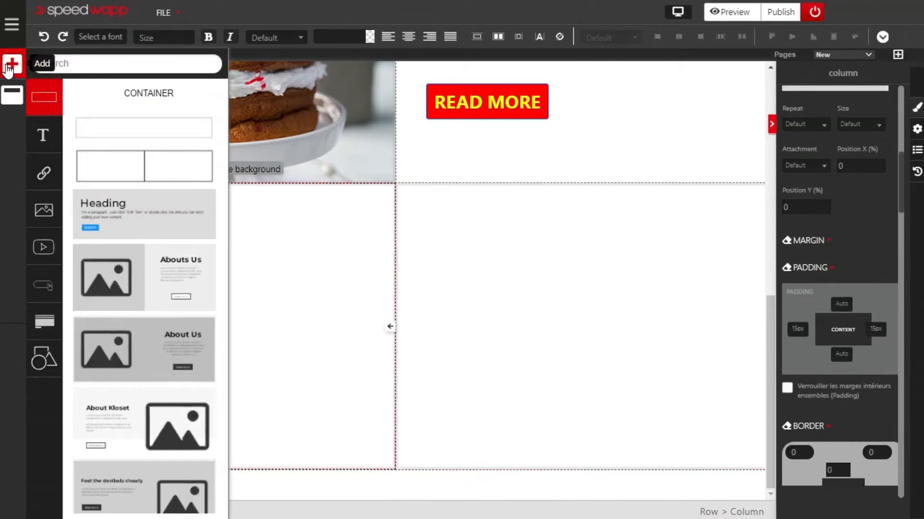
pyautogui.click(30, 128)
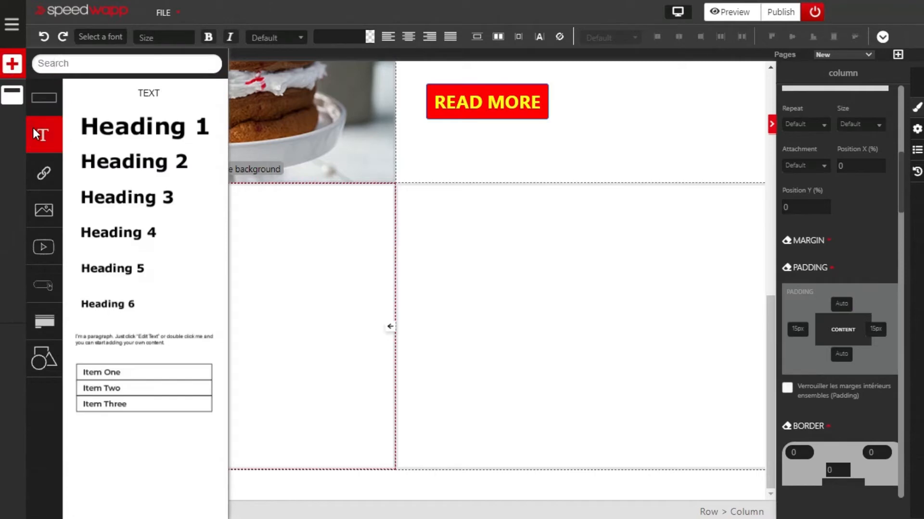
pyautogui.click(43, 173)
pyautogui.click(55, 143)
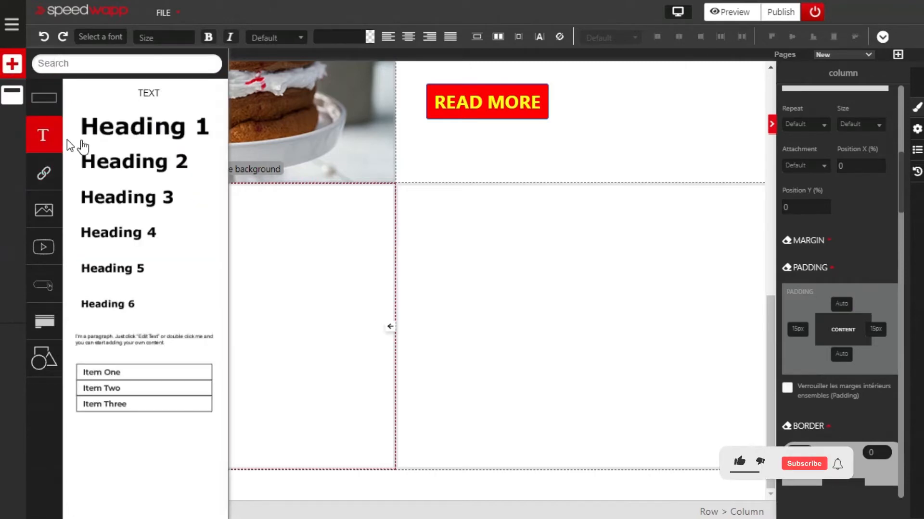
pyautogui.moveTo(147, 236); pyautogui.dragTo(213, 234)
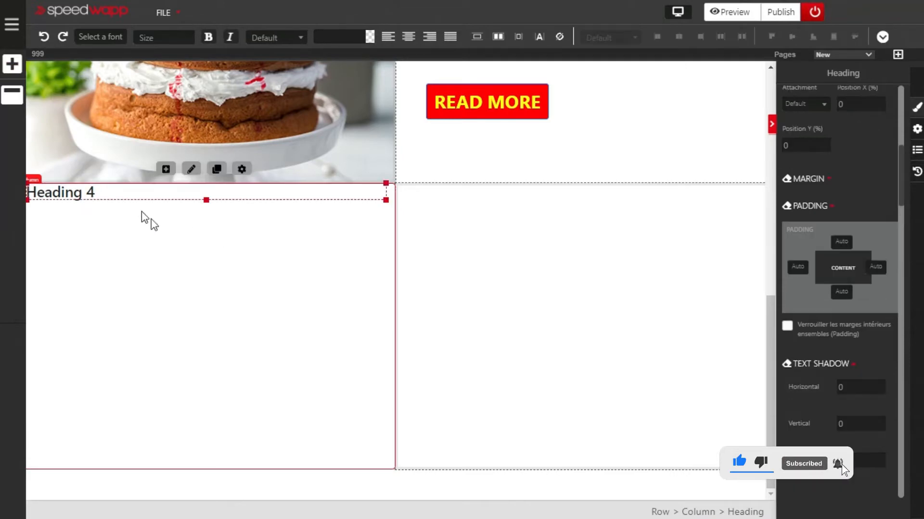
pyautogui.click(12, 63)
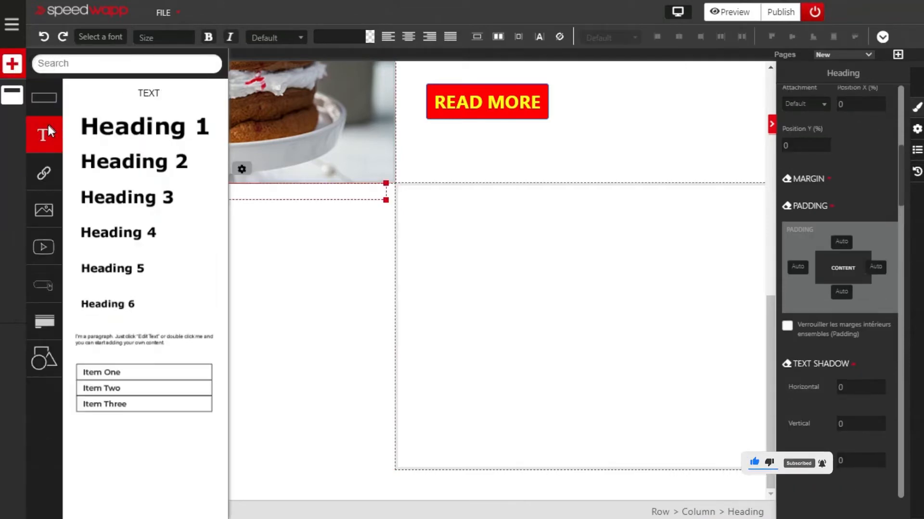
pyautogui.moveTo(107, 128); pyautogui.dragTo(166, 224)
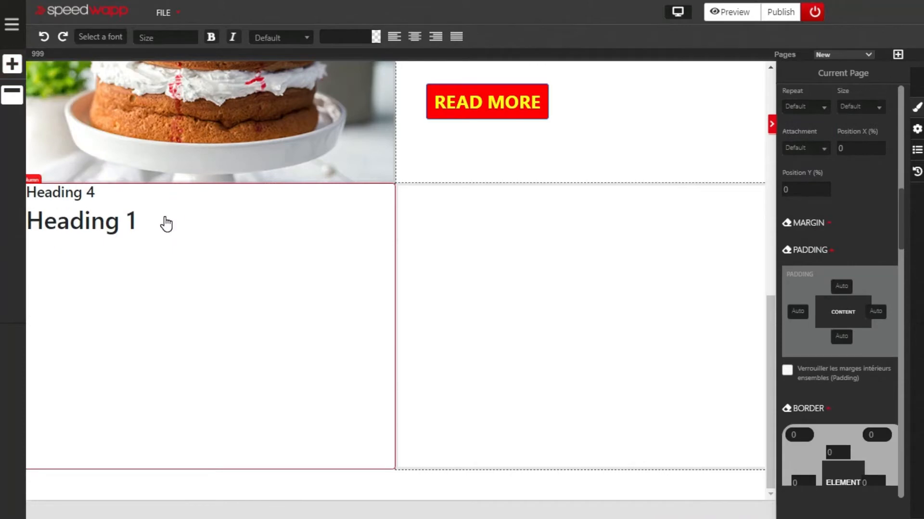
# - Add a Heading 4 element and a paragraph below the Heading 1 in the left column of the new row
pyautogui.click(18, 67)
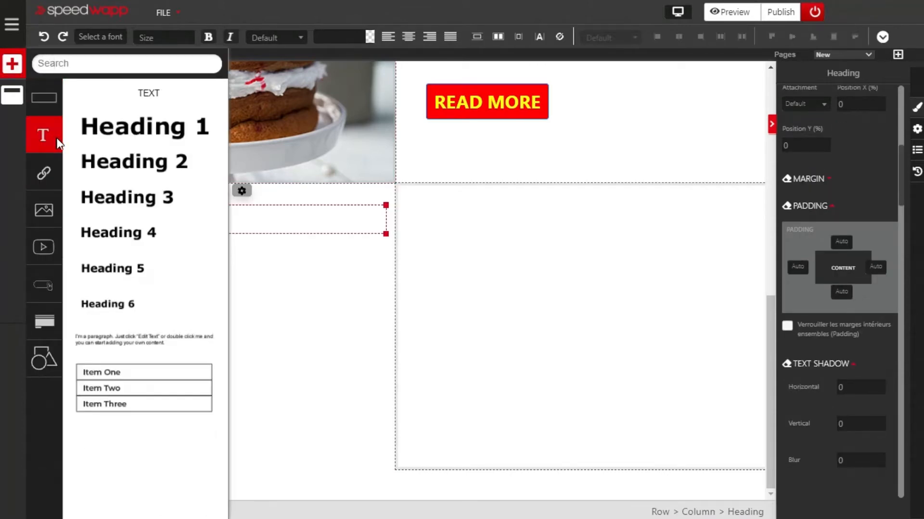
pyautogui.moveTo(142, 233); pyautogui.dragTo(201, 259)
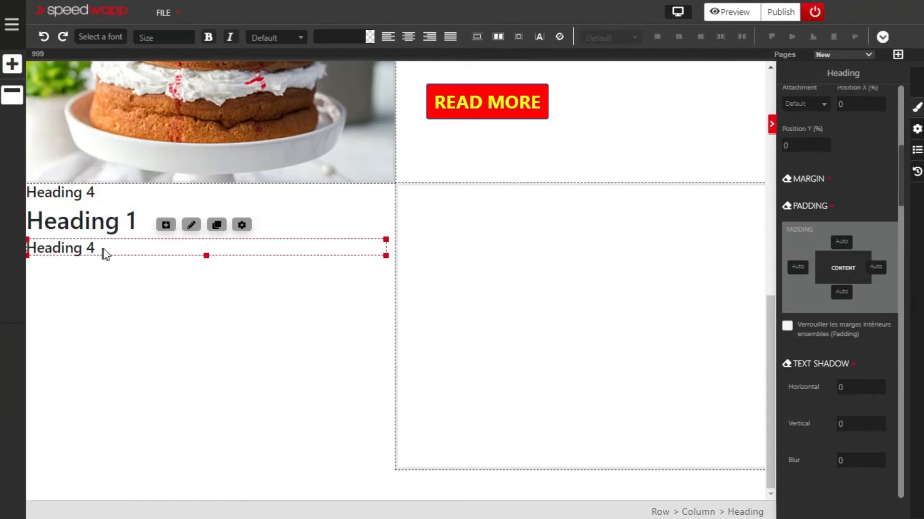
pyautogui.click(12, 64)
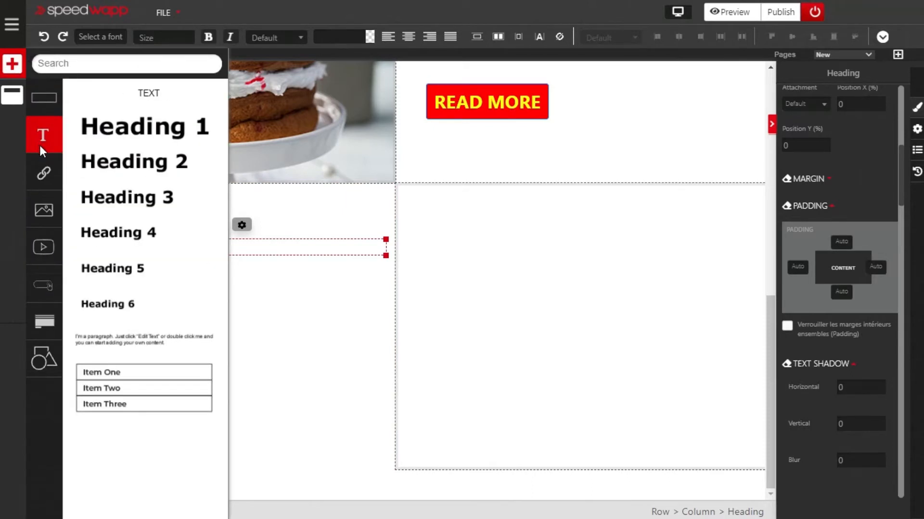
pyautogui.moveTo(112, 339); pyautogui.dragTo(155, 331)
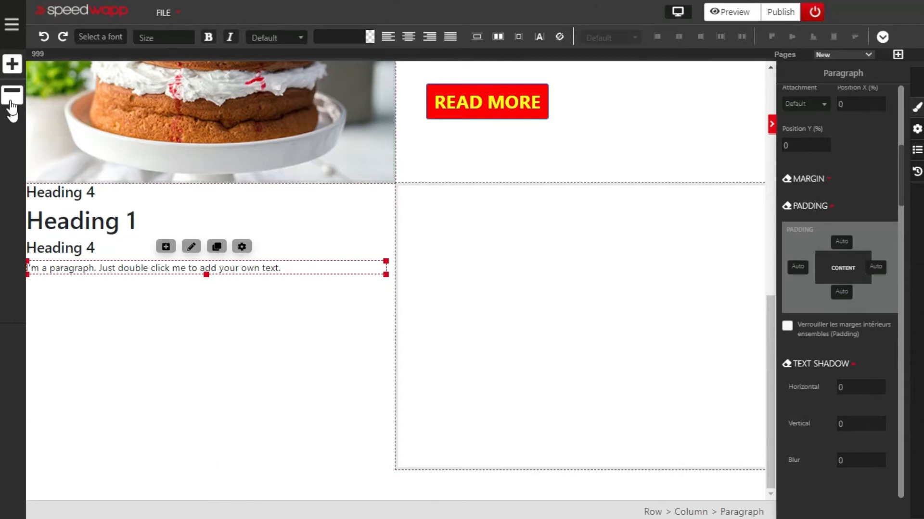
pyautogui.click(12, 67)
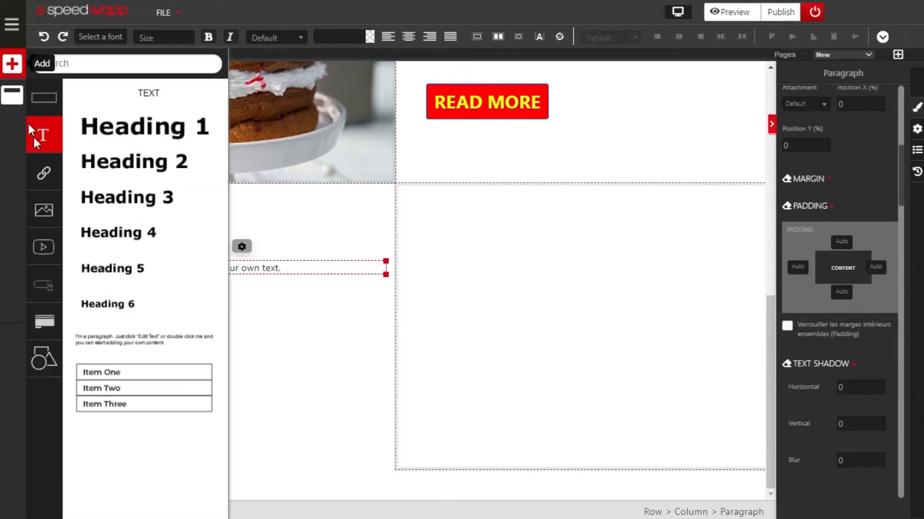
pyautogui.click(55, 257)
pyautogui.click(44, 210)
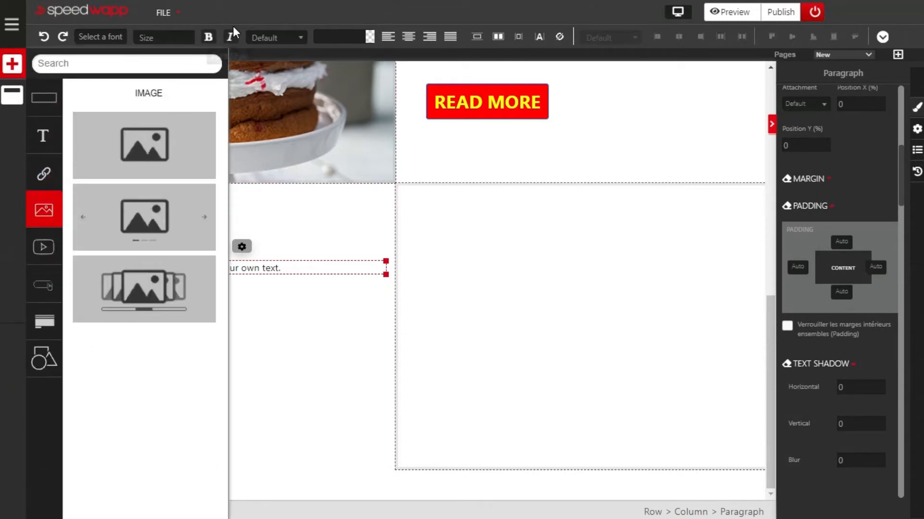
pyautogui.click(252, 15)
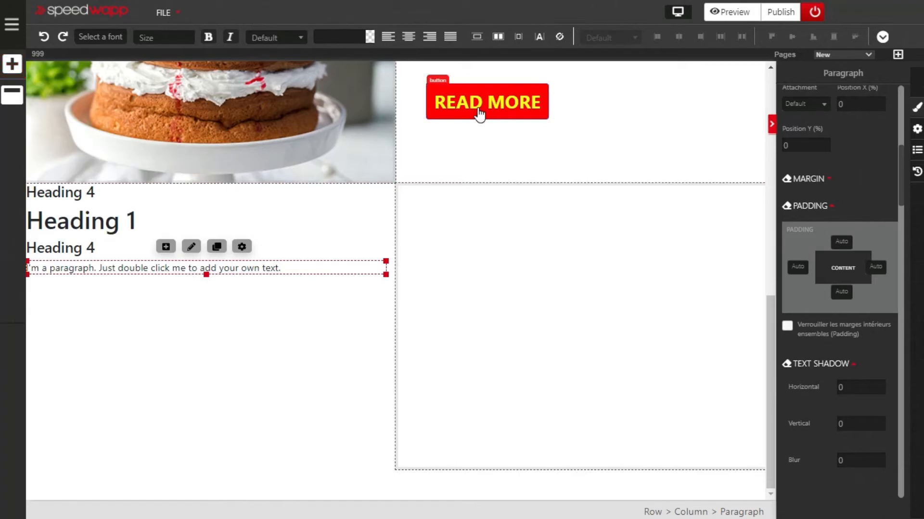
# - Duplicate the READ MORE button of the ABOUT US section and place the copy below the new row's paragraph
pyautogui.scroll(3, 470, 122)
pyautogui.scroll(-3, 470, 126)
pyautogui.click(477, 115)
pyautogui.rightClick(479, 115)
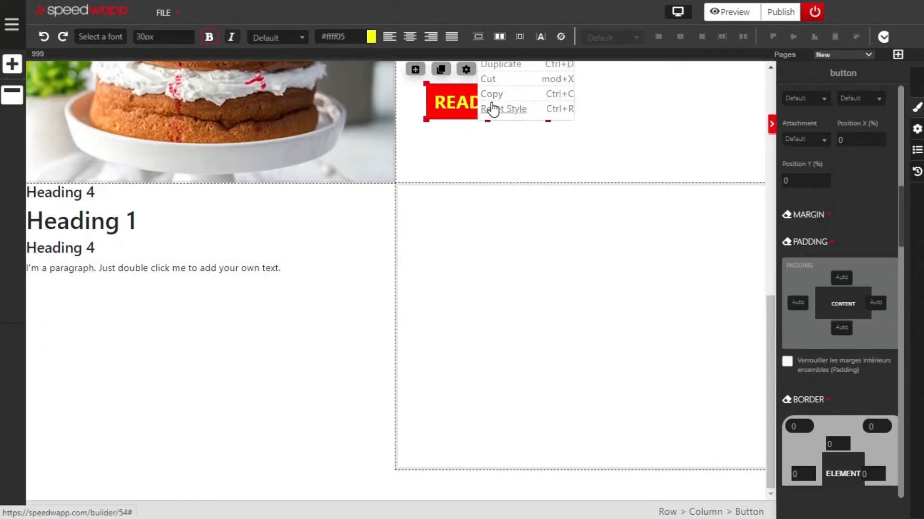
pyautogui.scroll(2, 488, 116)
pyautogui.rightClick(487, 175)
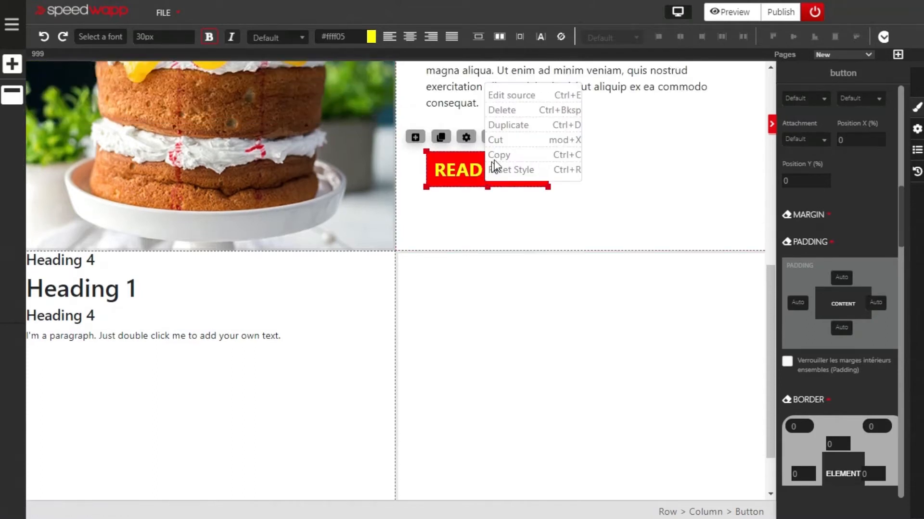
pyautogui.click(510, 132)
pyautogui.moveTo(577, 172); pyautogui.dragTo(237, 374)
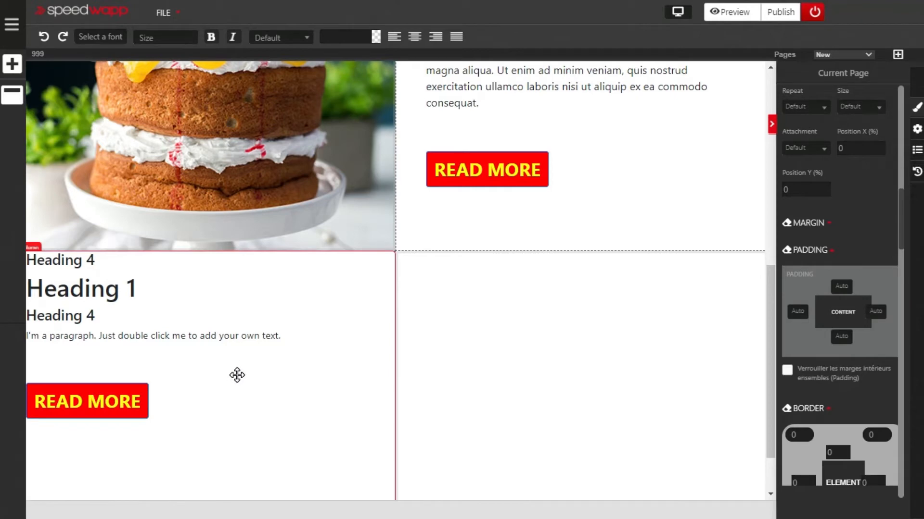
pyautogui.scroll(-2, 266, 353)
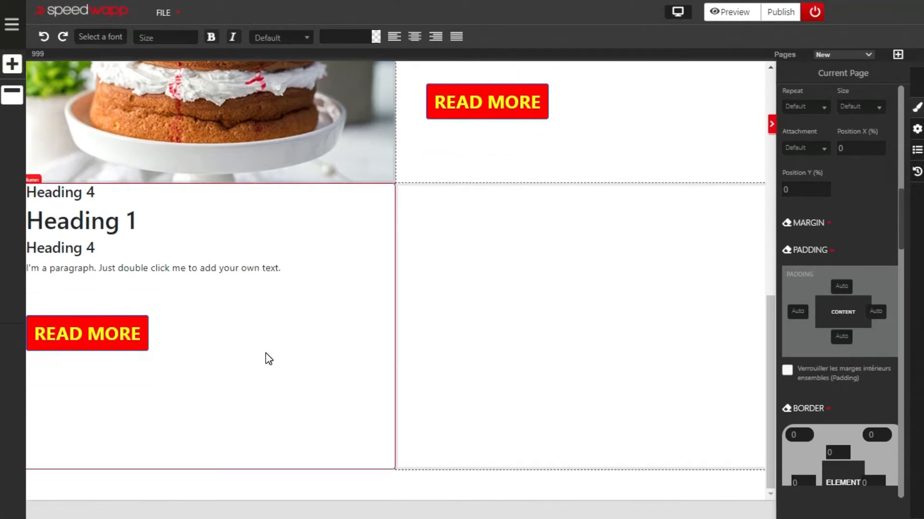
# - Replace the upper Heading 4 text with THE BEST and the Heading 1 text with CAKES
pyautogui.doubleClick(83, 193)
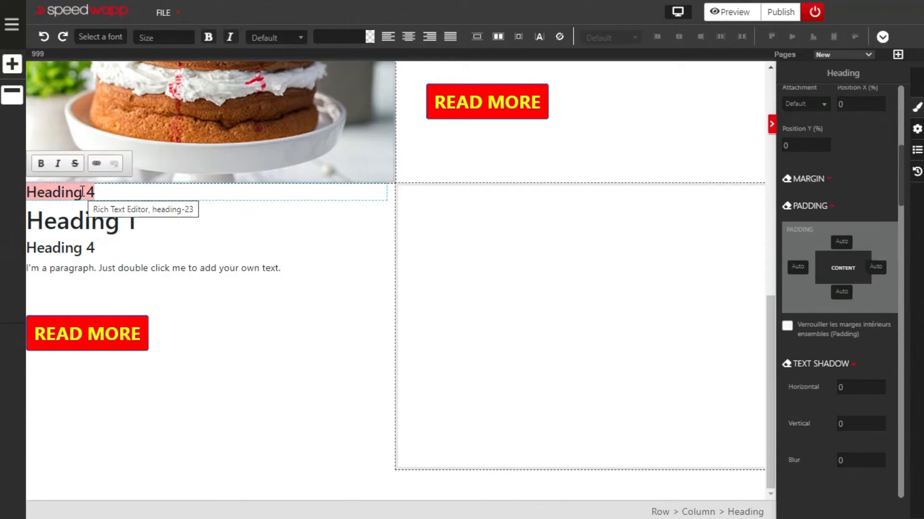
pyautogui.press('BackSpace')
pyautogui.write('THE BES')
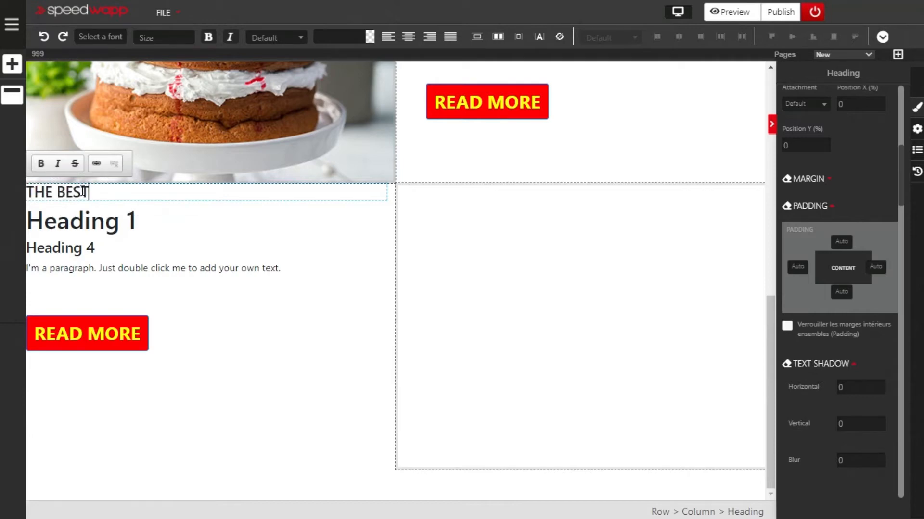
pyautogui.write('T')
pyautogui.click(97, 220)
pyautogui.doubleClick(99, 216)
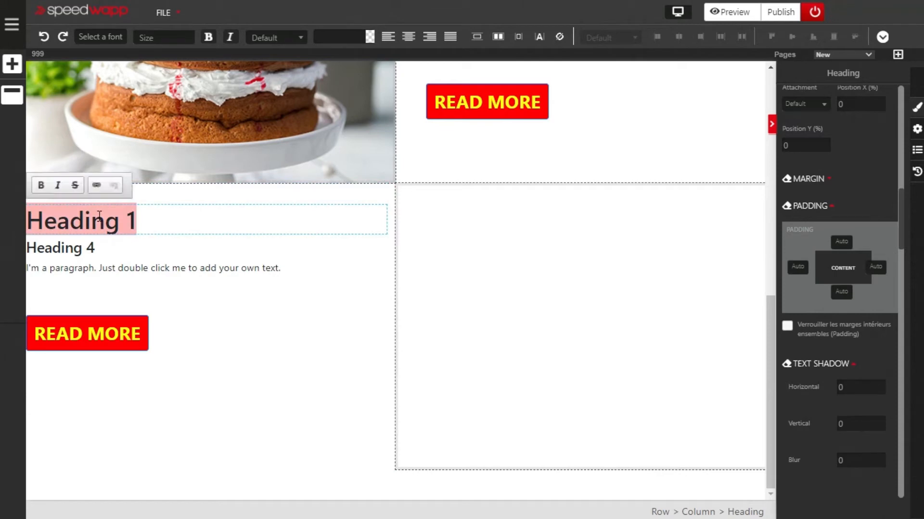
pyautogui.press('BackSpace')
pyautogui.write('CAKES')
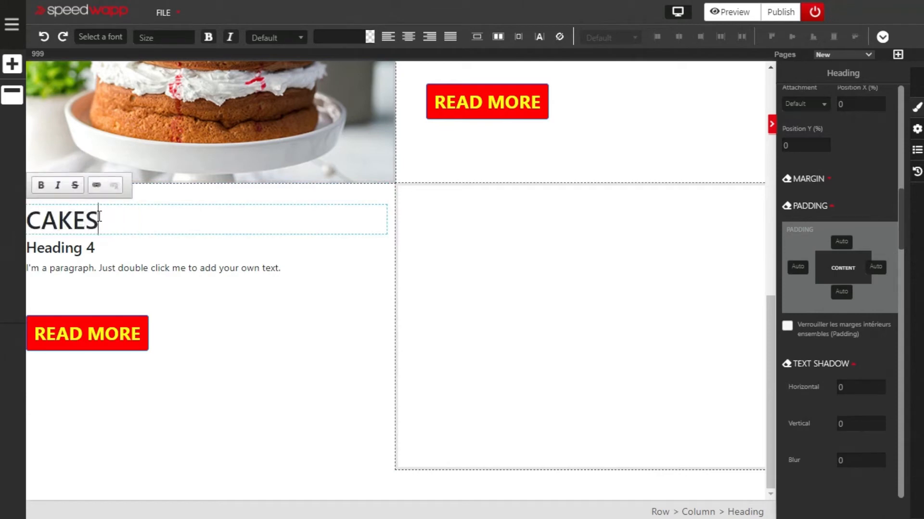
# - Change the Heading 4 below CAKES to FOR YOU and replace the paragraph under it with Lorem ipsum placeholder text
pyautogui.click(68, 251)
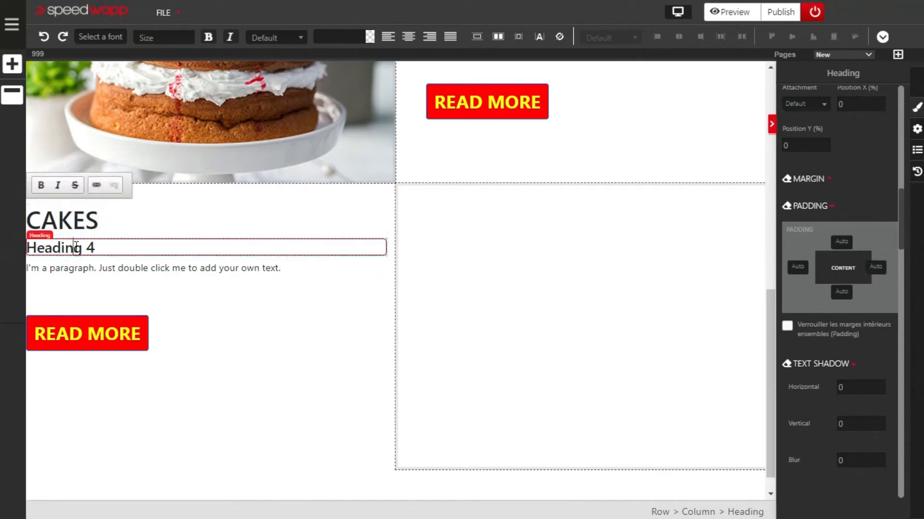
pyautogui.doubleClick(76, 246)
pyautogui.write('F')
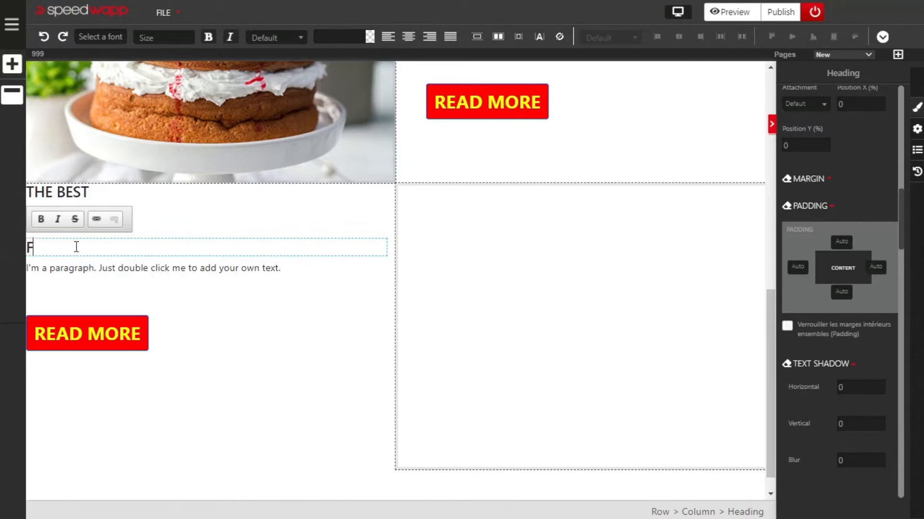
pyautogui.write('OR YOU')
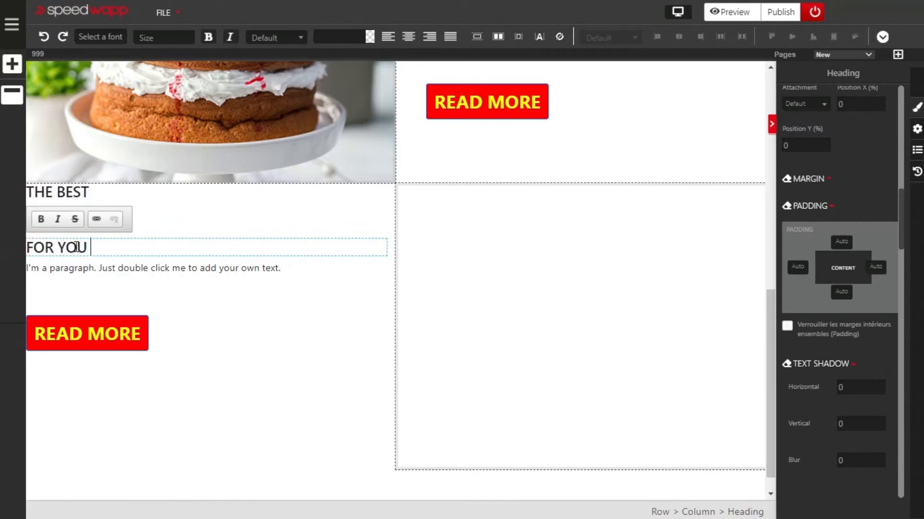
pyautogui.click(154, 272)
pyautogui.doubleClick(154, 269)
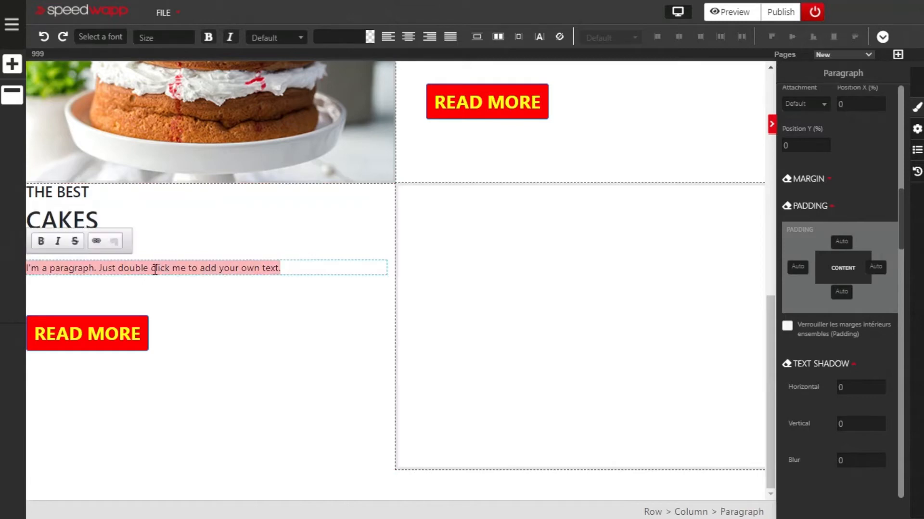
pyautogui.write('Lorem ipsum dolor sit amet, consectetur adipiscing elit, sed do eiusmod tempor incididunt ut labore et dolore magna aliqua. Ut enim ad minim veniam, quis nostrud exercitation ullamco laboris nisi ut aliquip ex ea commodo consequat.')
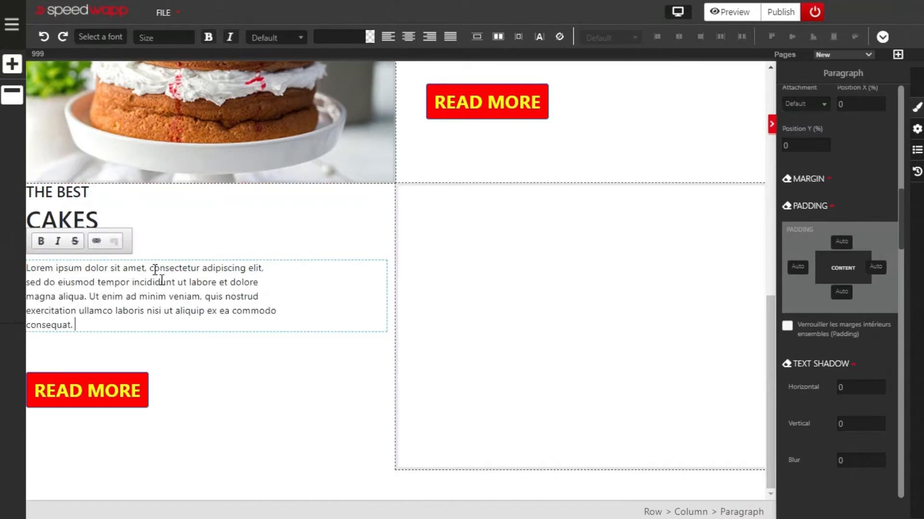
# - Change the label of the button below the Lorem ipsum paragraph to FIND MORE
pyautogui.click(110, 389)
pyautogui.doubleClick(110, 391)
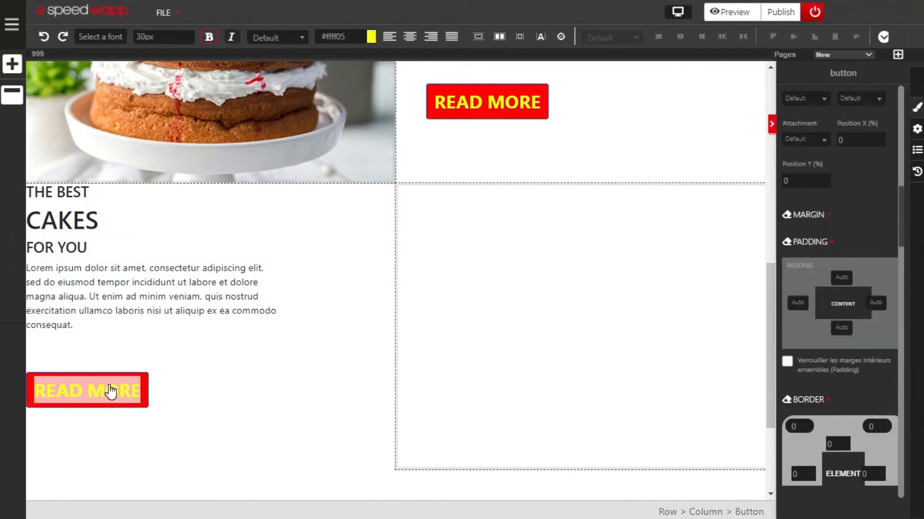
pyautogui.press('BackSpace')
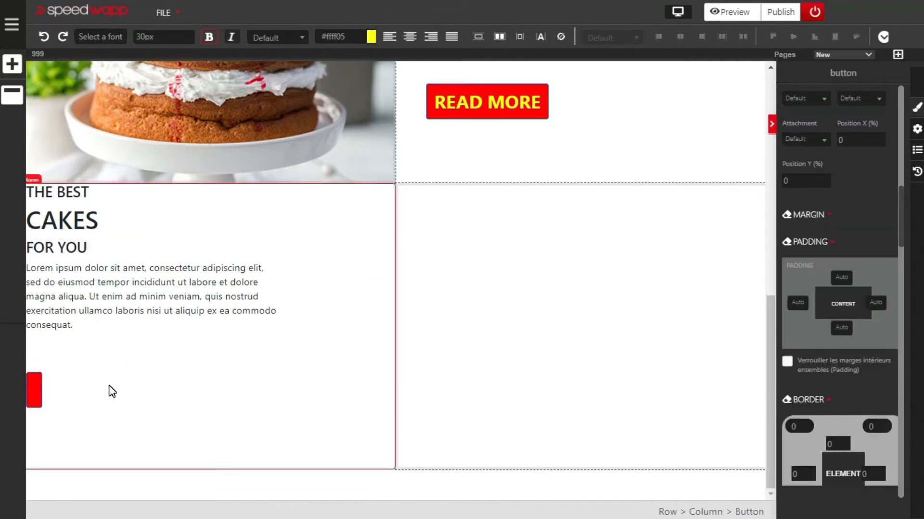
pyautogui.write('FIND M')
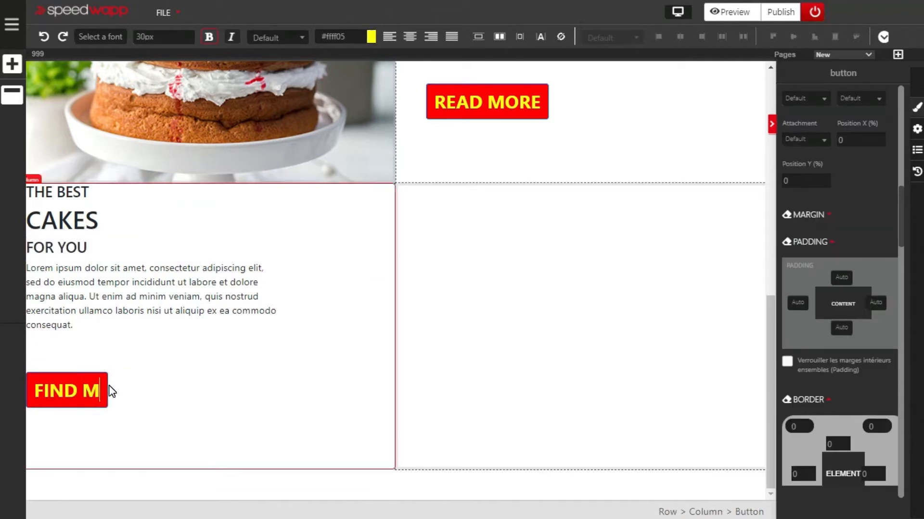
pyautogui.write('ORE')
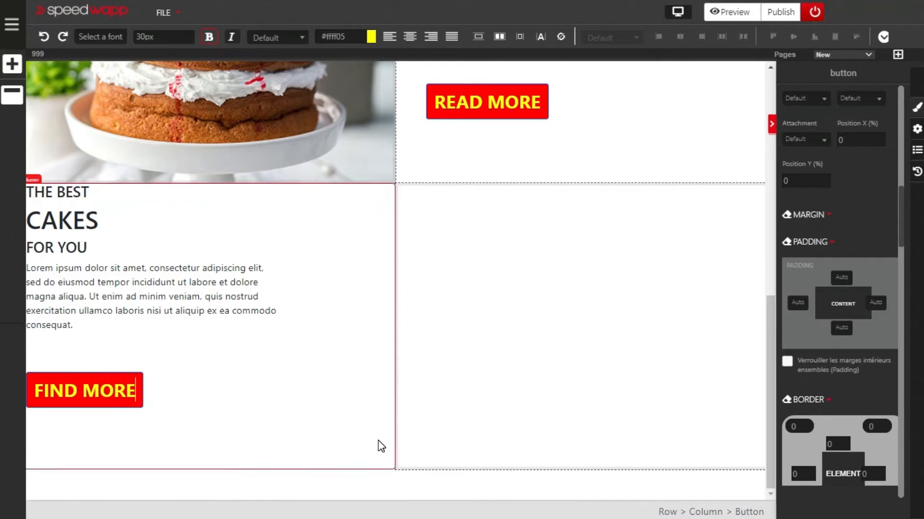
# - Center the contents of the column holding the CAKES heading and set the column's top padding to 50px
pyautogui.click(379, 446)
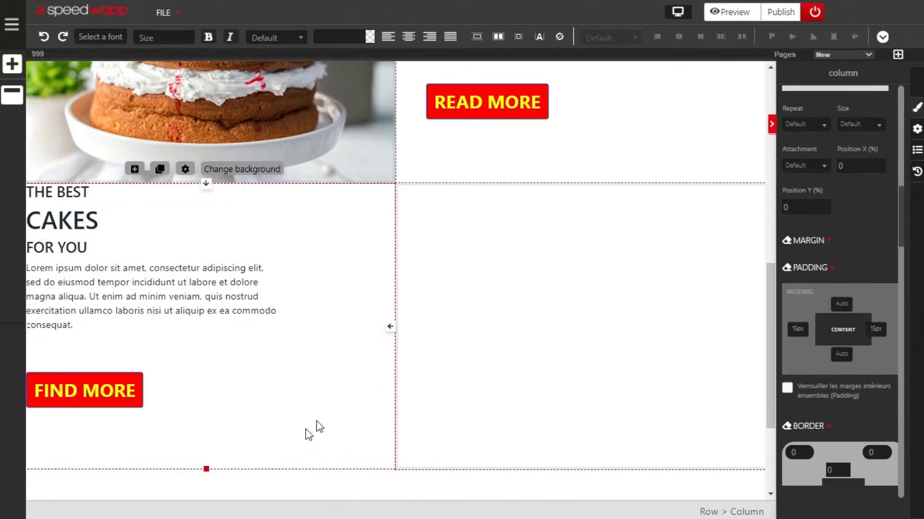
pyautogui.click(409, 44)
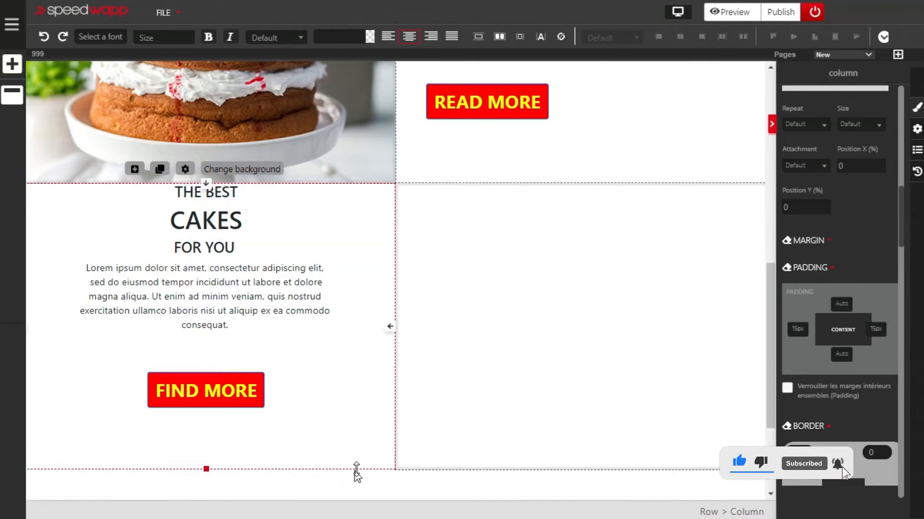
pyautogui.scroll(-5, 847, 292)
pyautogui.scroll(5, 848, 292)
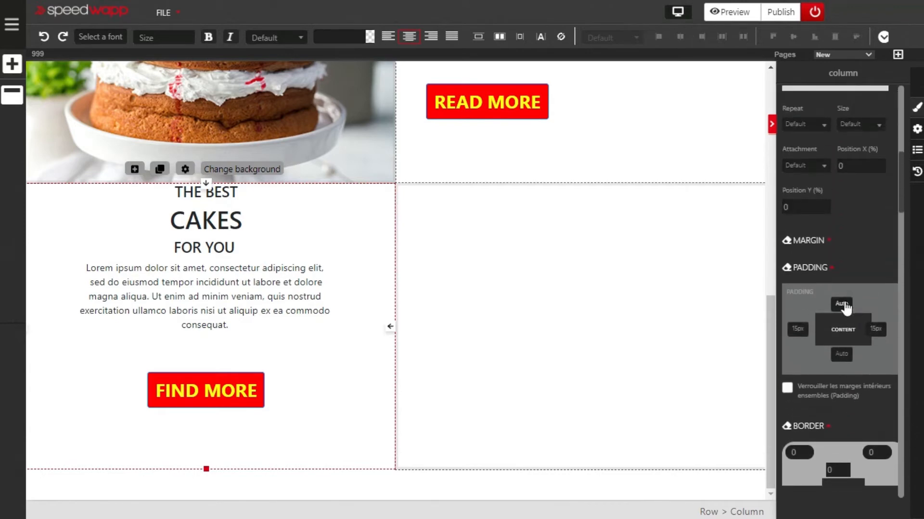
pyautogui.click(841, 303)
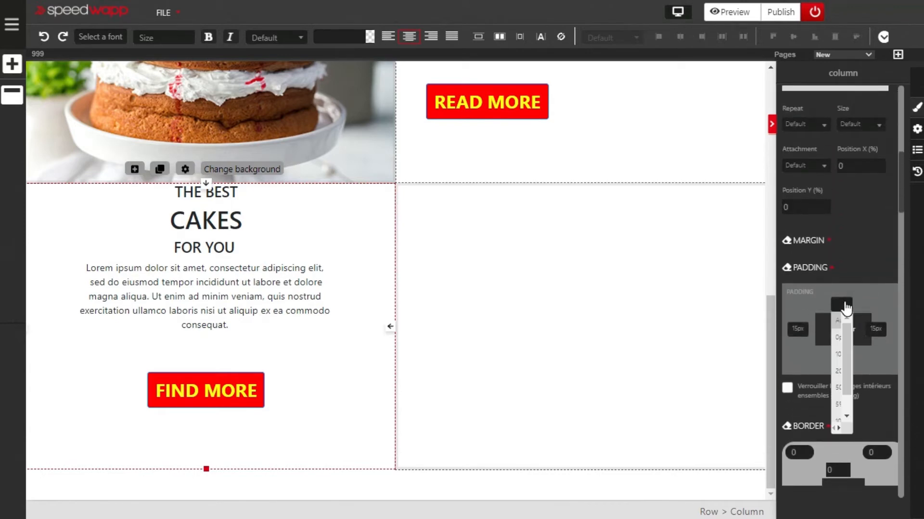
pyautogui.click(840, 389)
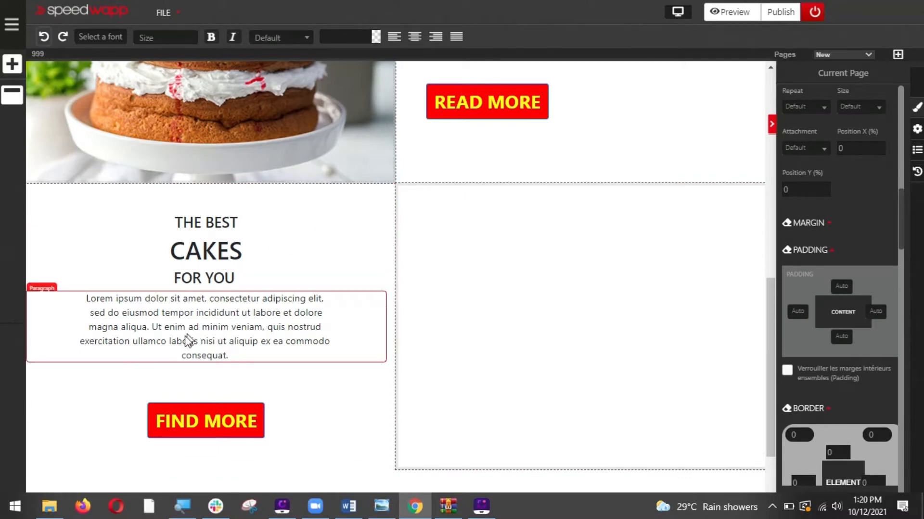
# - Set the top margin of the paragraph under FOR YOU to 20px
pyautogui.click(243, 326)
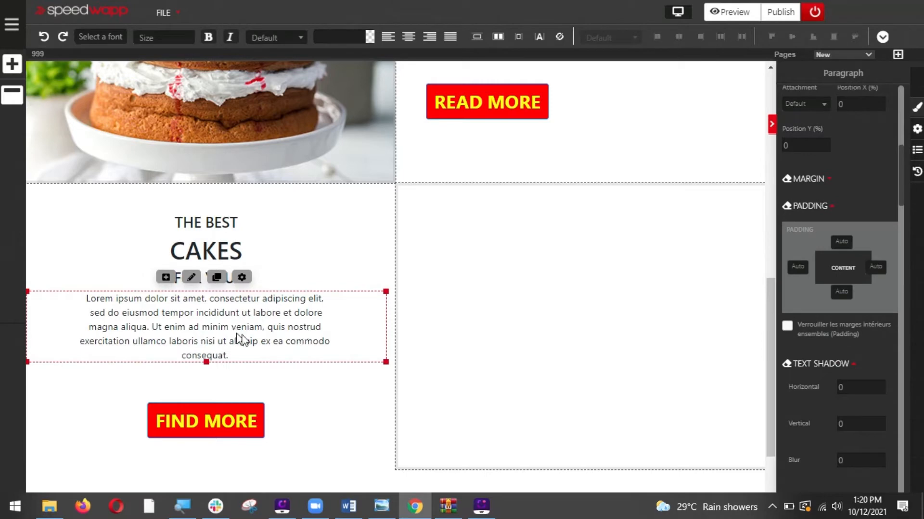
pyautogui.click(830, 183)
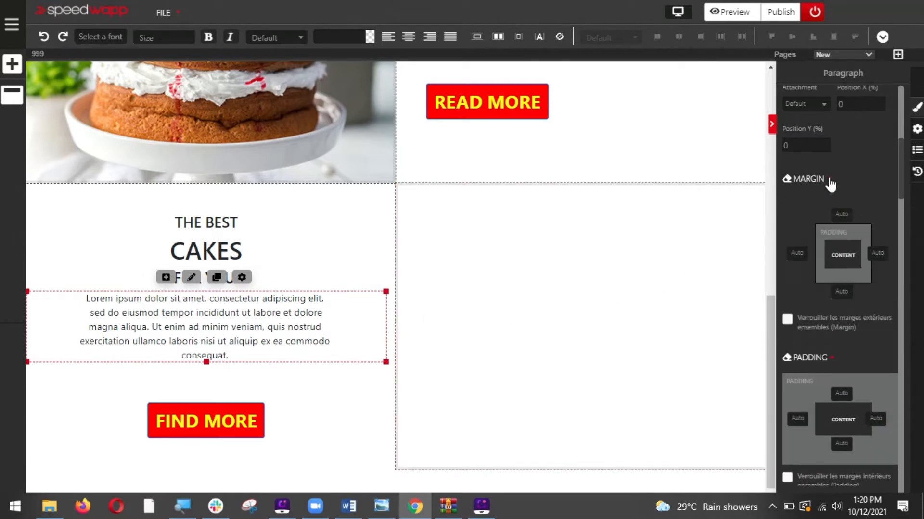
pyautogui.click(839, 217)
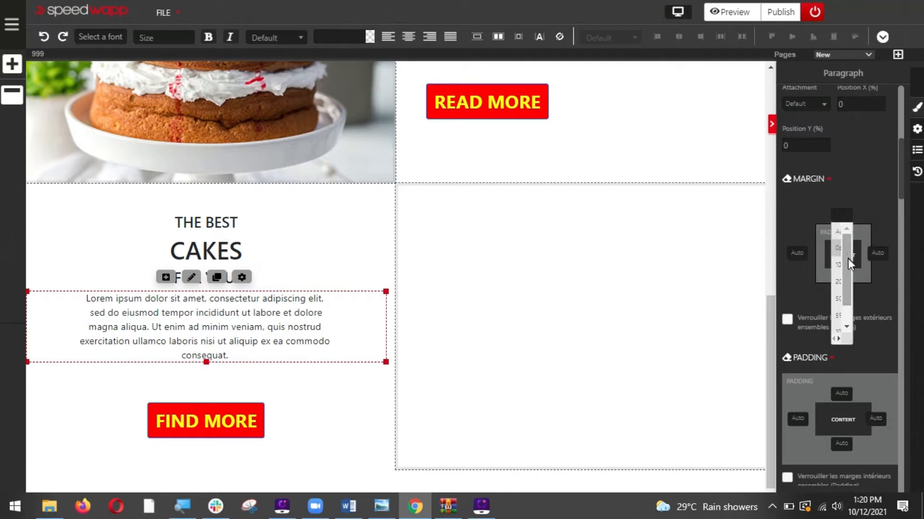
pyautogui.click(839, 282)
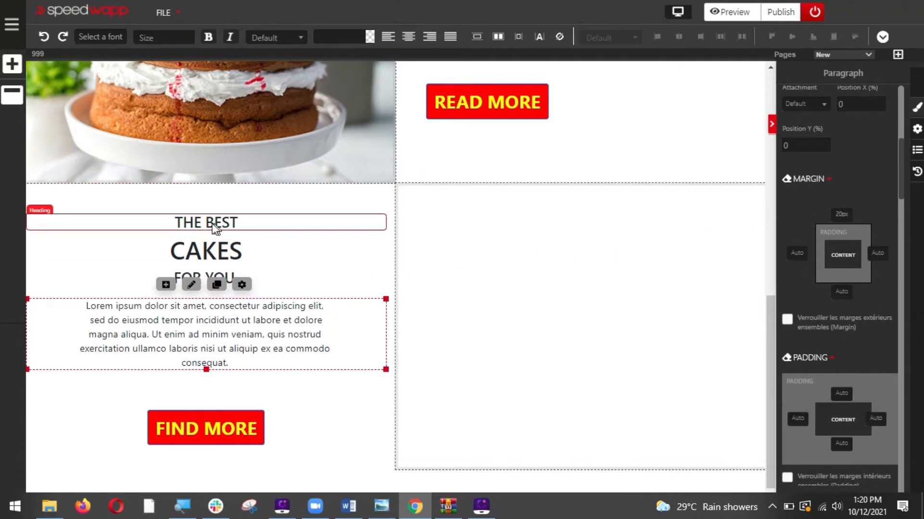
# - Set the right padding of the THE BEST heading to 10%
pyautogui.click(246, 225)
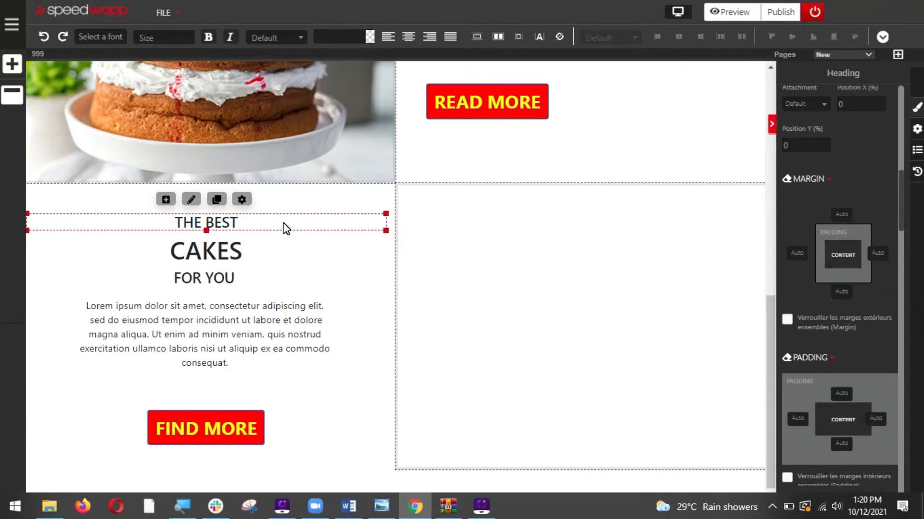
pyautogui.scroll(-3, 843, 259)
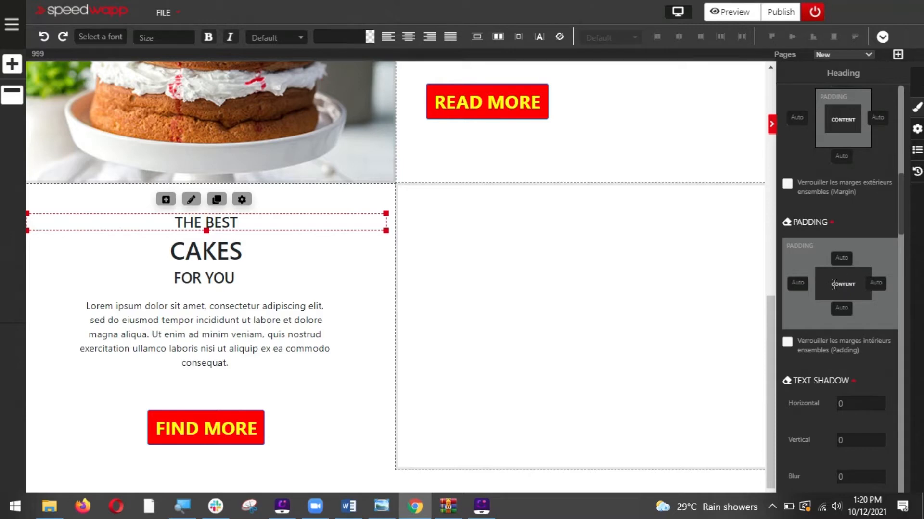
pyautogui.click(876, 285)
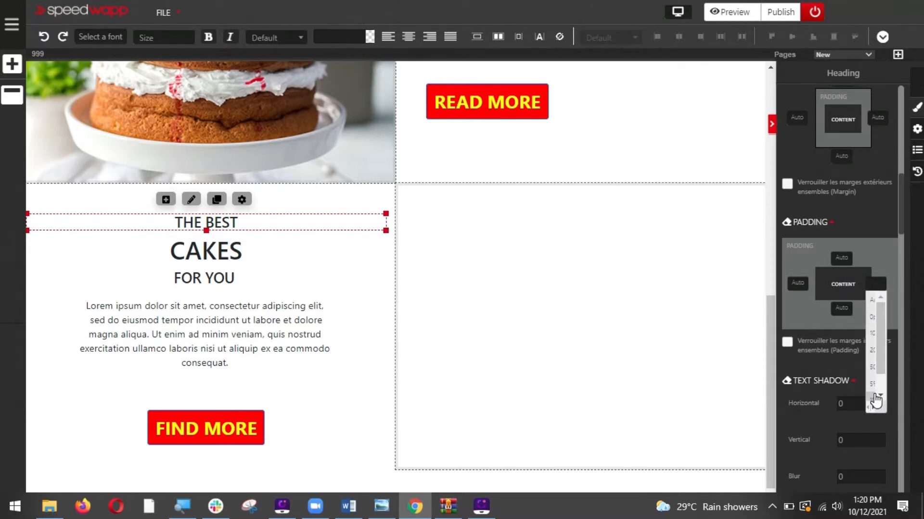
pyautogui.click(875, 400)
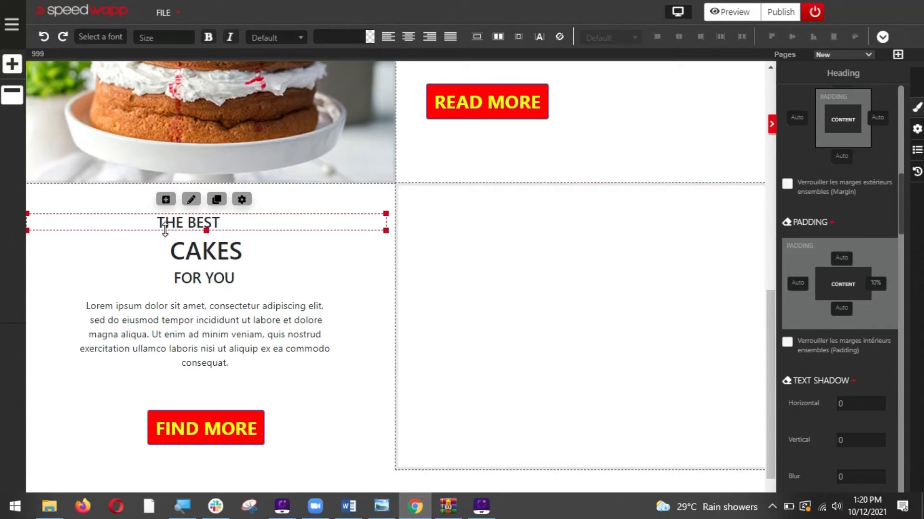
# - Set the left padding of the FOR YOU heading to 10%
pyautogui.click(242, 283)
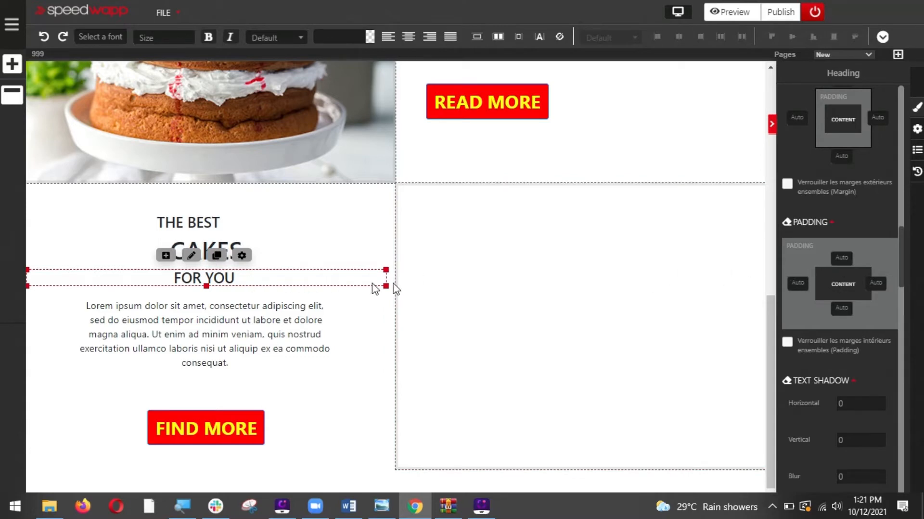
pyautogui.click(796, 284)
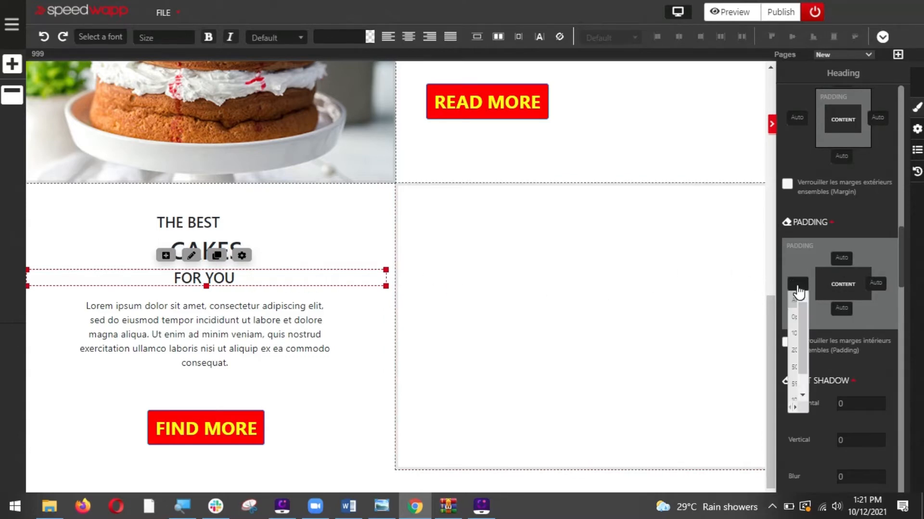
pyautogui.click(796, 399)
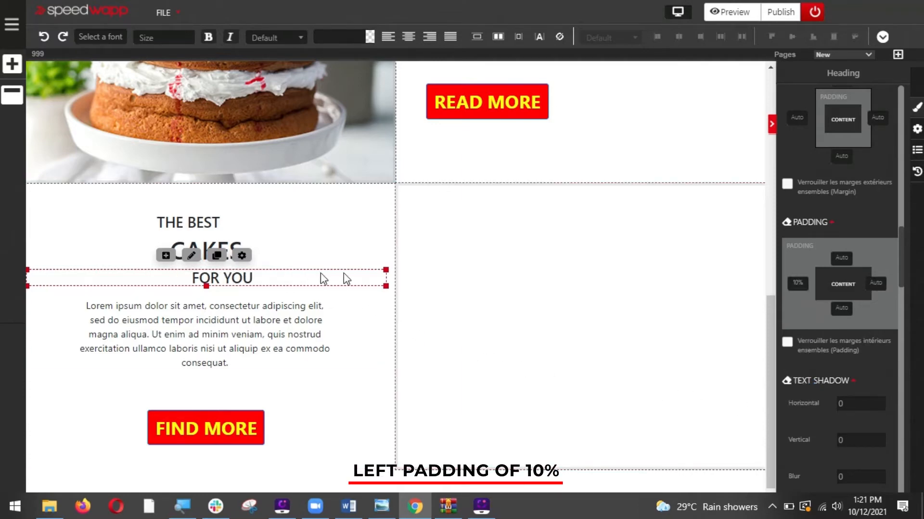
pyautogui.click(372, 207)
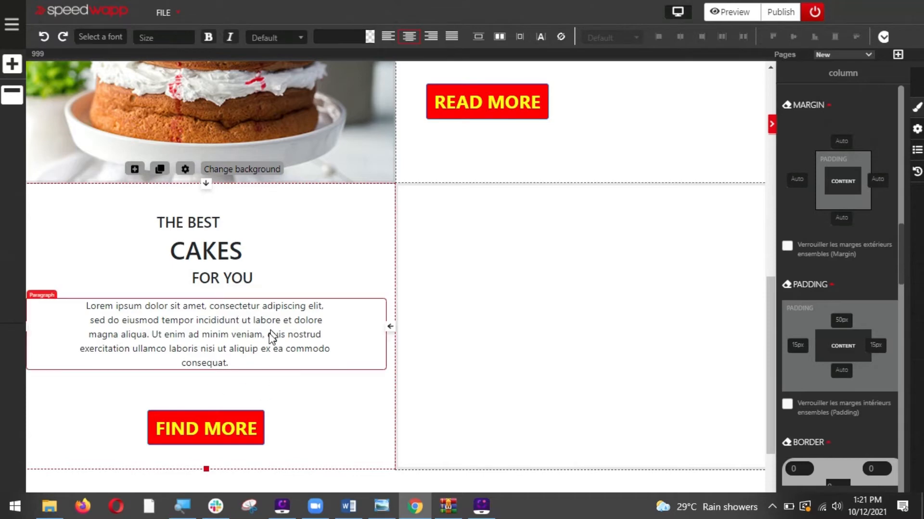
# - Set the font size of the CAKES heading to 50px
pyautogui.click(229, 257)
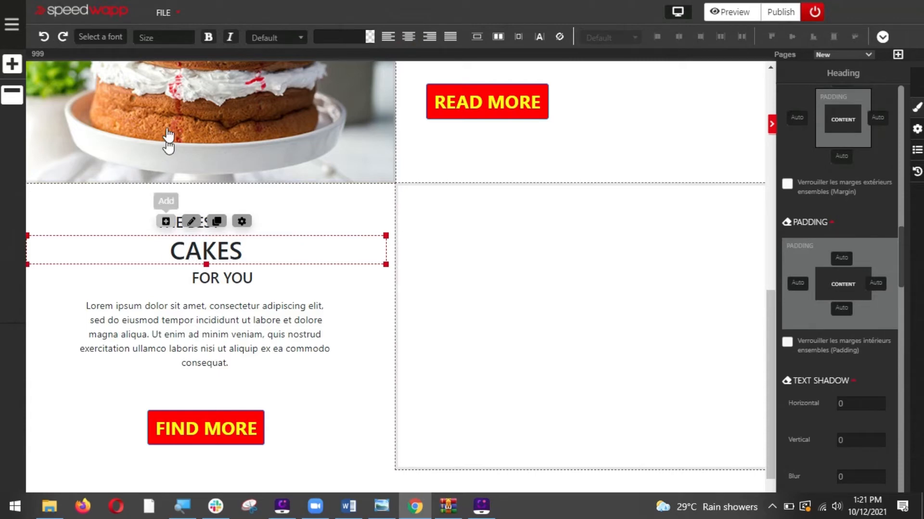
pyautogui.click(164, 39)
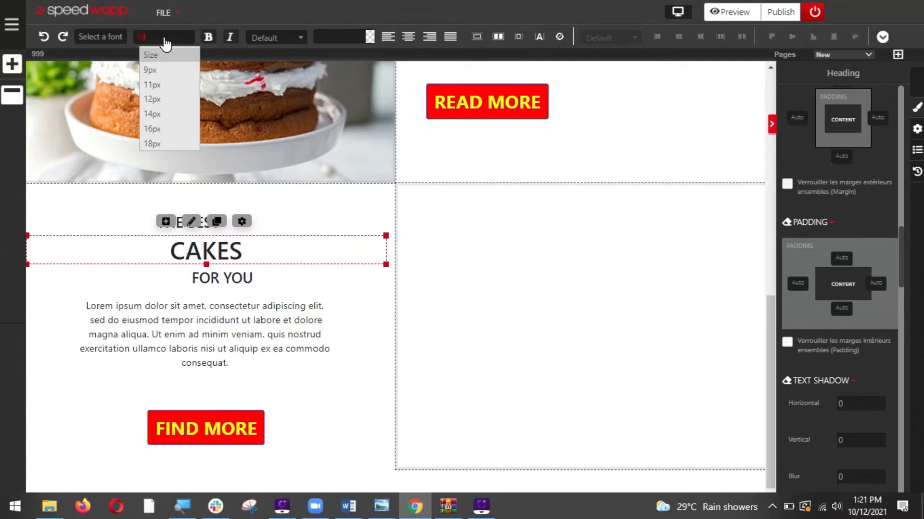
pyautogui.press('Return')
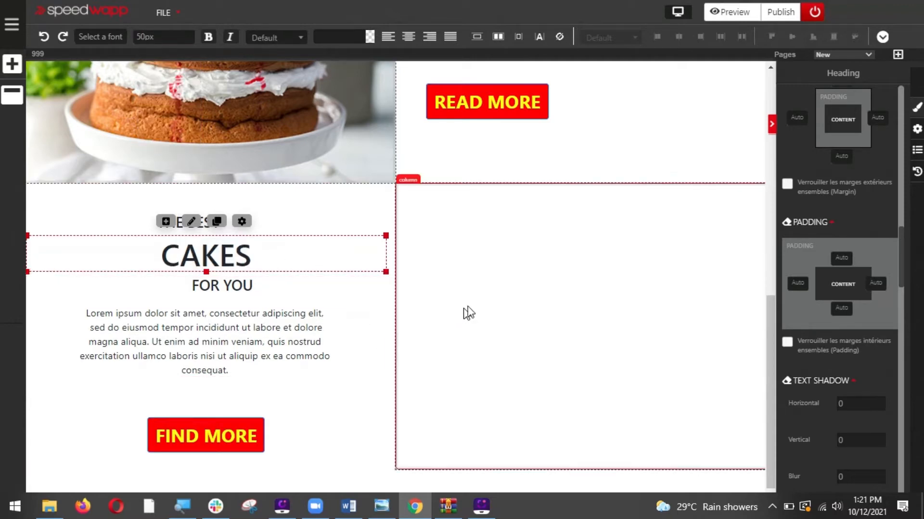
# - Give the whole row containing the CAKES column and the empty column a near-black background, #0d0000
pyautogui.click(457, 265)
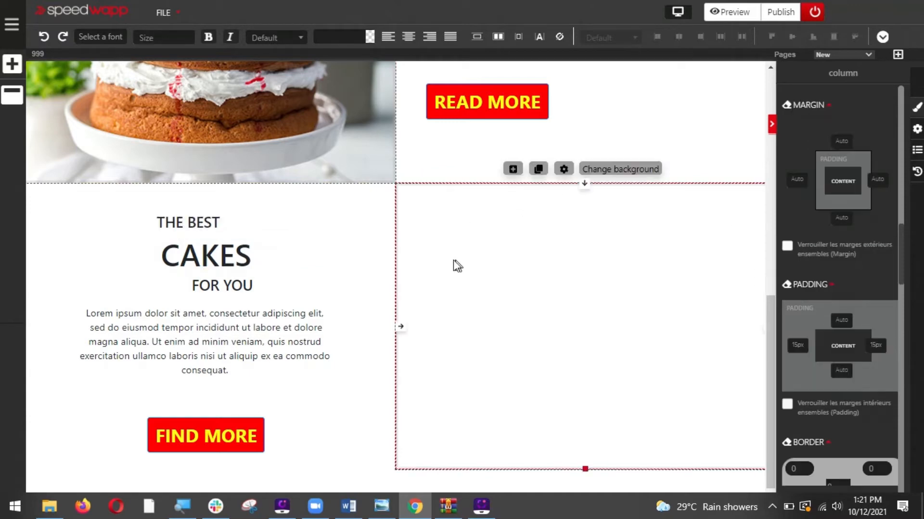
pyautogui.scroll(-1, 226, 361)
pyautogui.scroll(1, 240, 307)
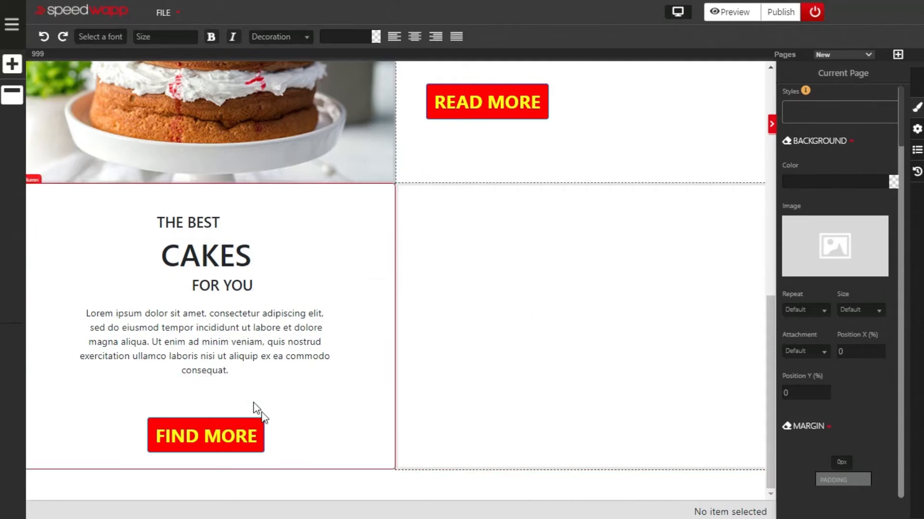
pyautogui.click(357, 380)
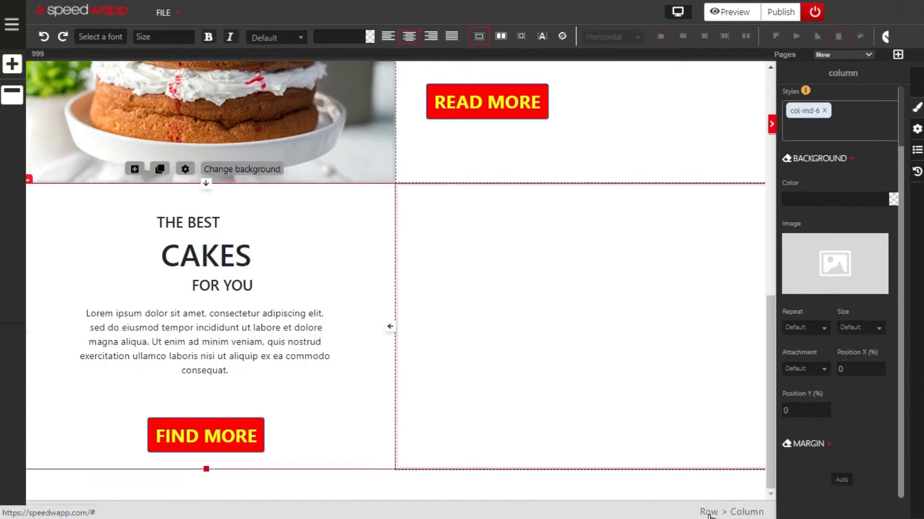
pyautogui.click(708, 513)
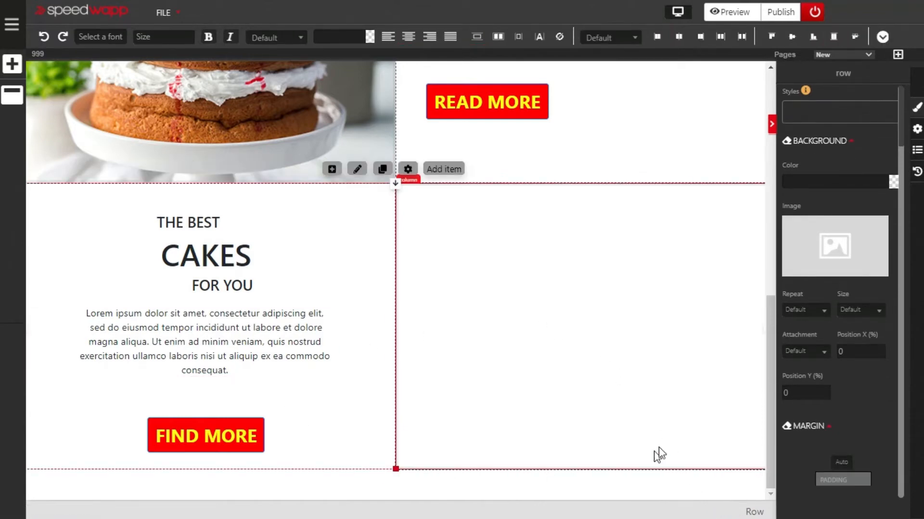
pyautogui.click(893, 182)
pyautogui.moveTo(820, 259); pyautogui.dragTo(864, 278)
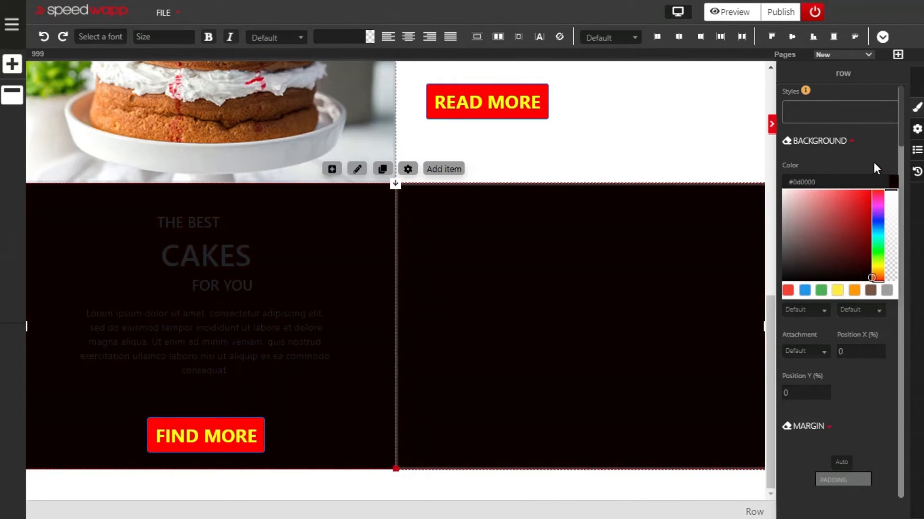
pyautogui.click(872, 170)
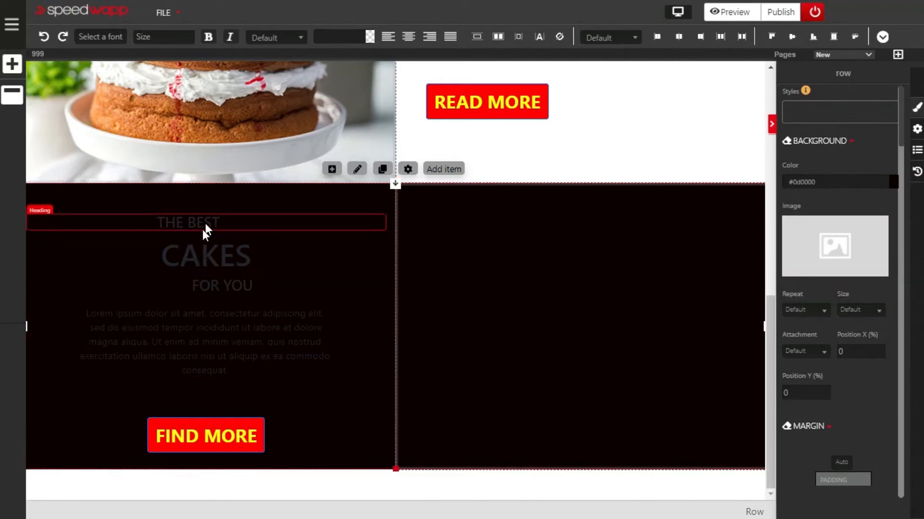
# - Change the text color of the THE BEST heading to white (#ffffff)
pyautogui.click(229, 229)
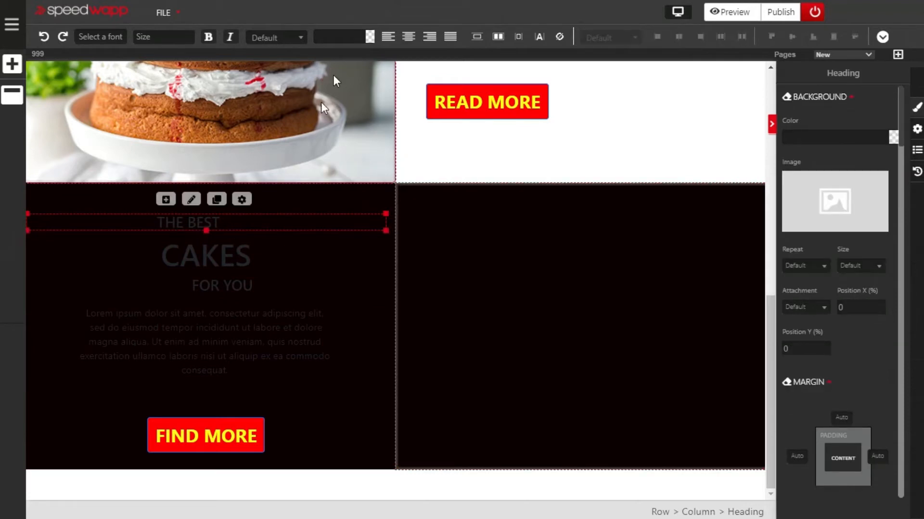
pyautogui.click(369, 37)
pyautogui.moveTo(278, 86); pyautogui.dragTo(254, 43)
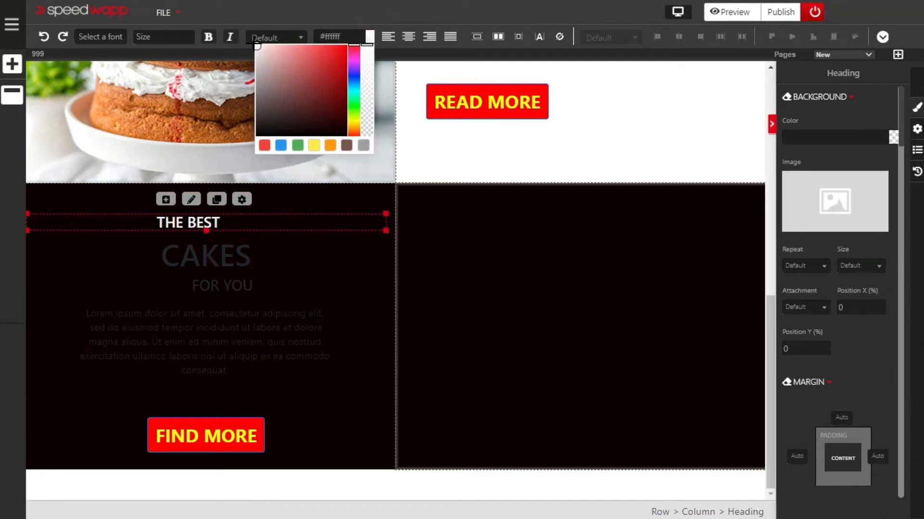
# - Change the text color of the CAKES heading to golden yellow, #ffd000
pyautogui.click(219, 263)
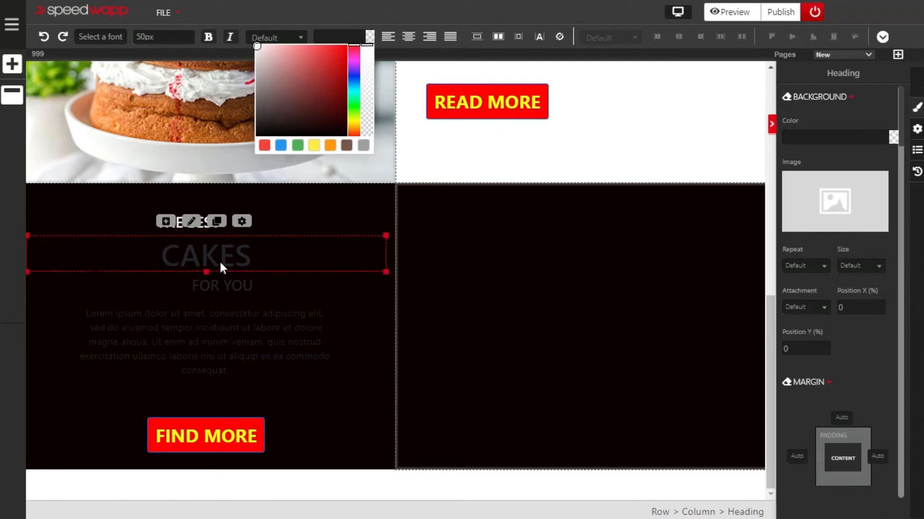
pyautogui.click(356, 125)
pyautogui.moveTo(327, 76); pyautogui.dragTo(343, 47)
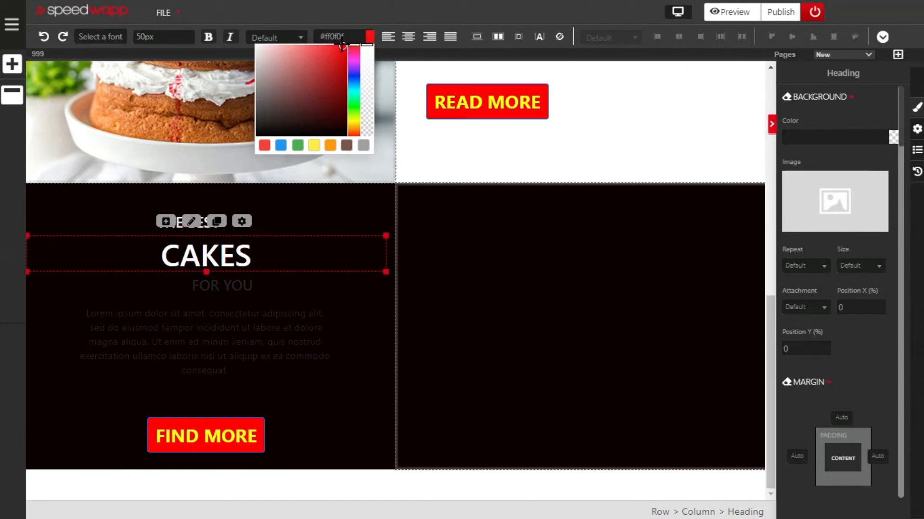
pyautogui.click(358, 128)
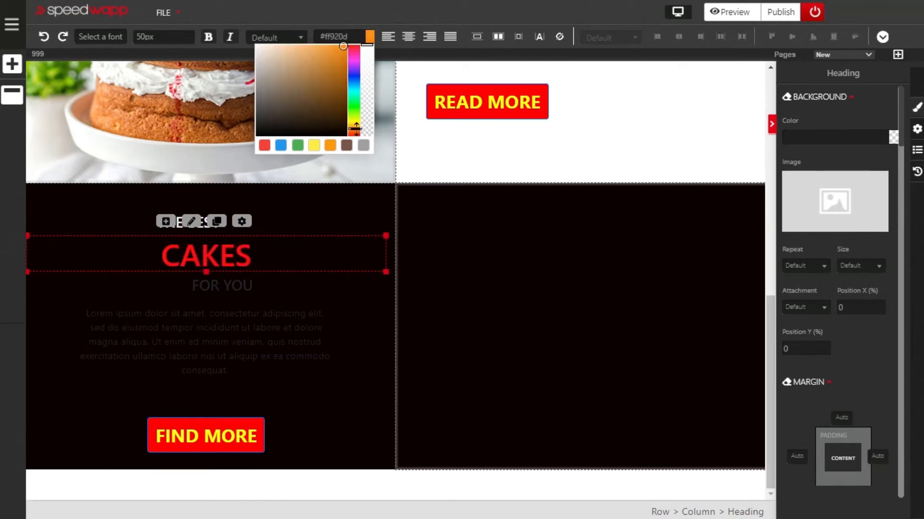
pyautogui.click(354, 124)
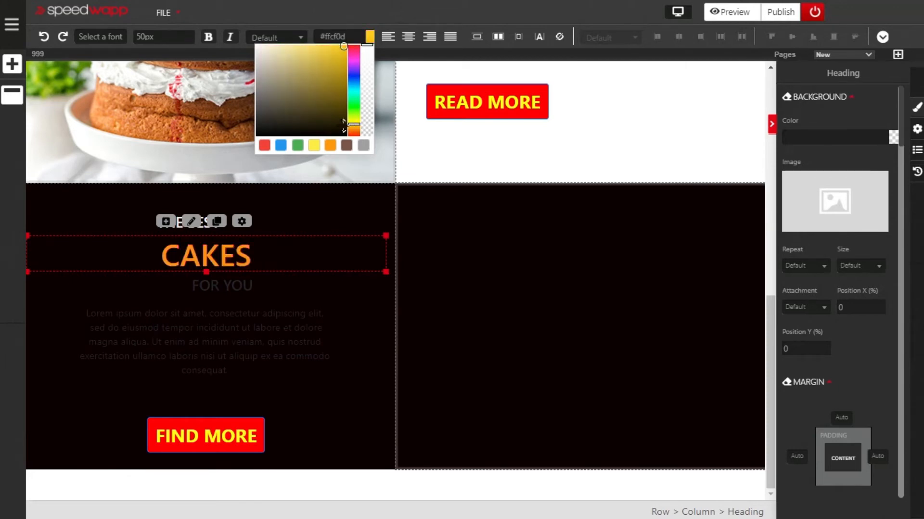
pyautogui.click(348, 46)
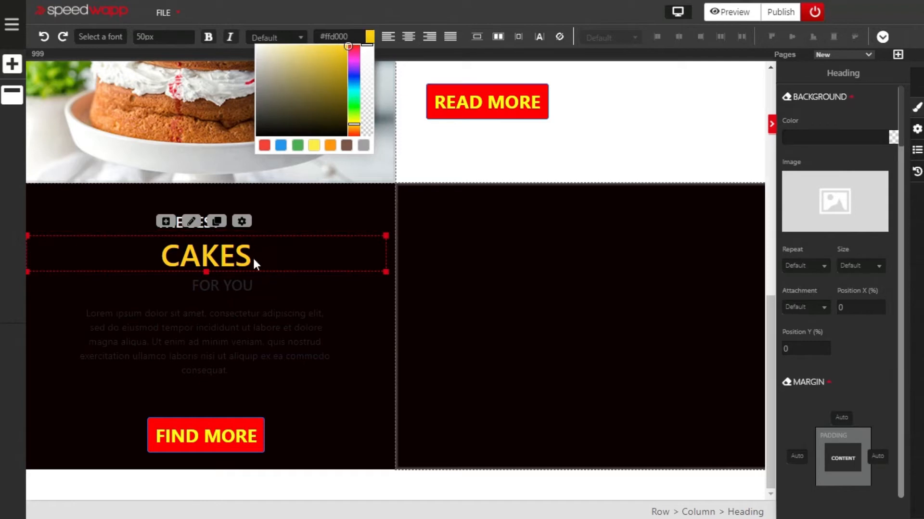
# - Color the FOR YOU heading and the Lorem ipsum paragraph white (#ffffff), and set the paragraph's font size to 18px
pyautogui.click(235, 288)
pyautogui.moveTo(301, 79); pyautogui.dragTo(256, 46)
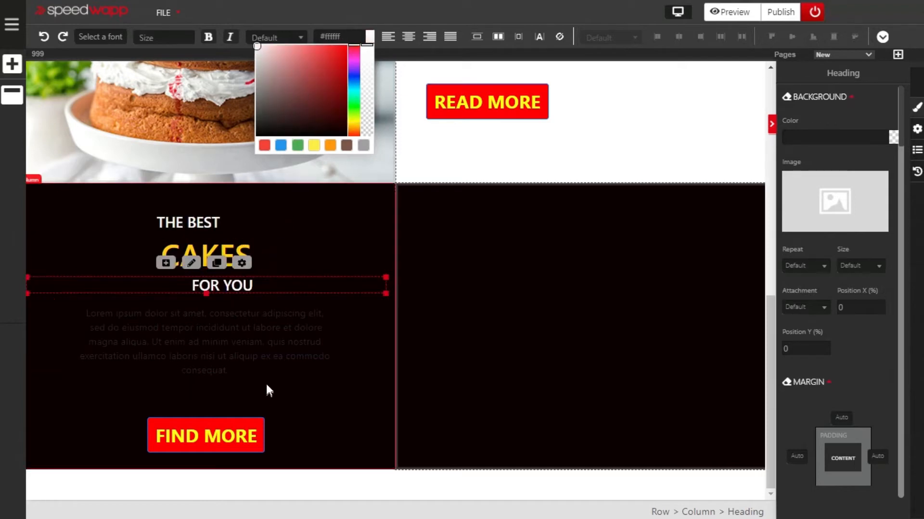
pyautogui.click(270, 345)
pyautogui.moveTo(313, 114); pyautogui.dragTo(256, 46)
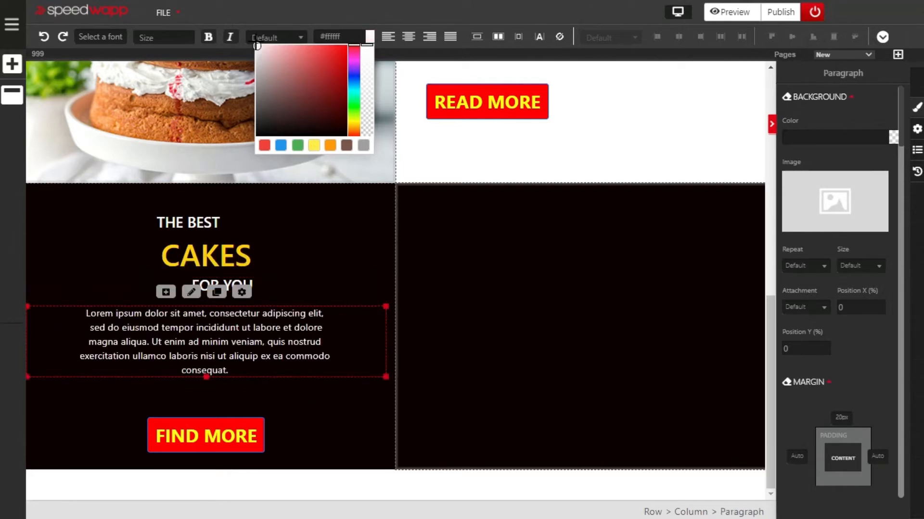
pyautogui.click(166, 38)
pyautogui.click(153, 143)
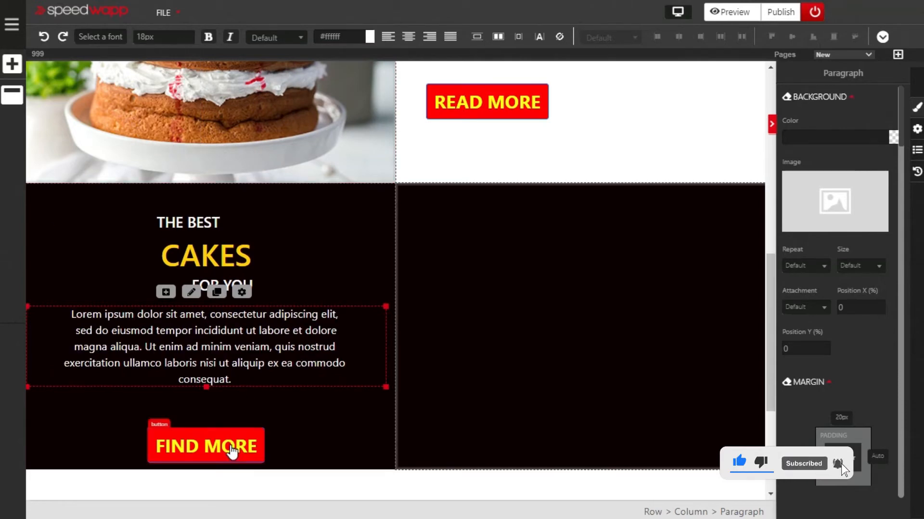
# - Change the label color of the FIND MORE button to off-white, #faf0f0
pyautogui.click(231, 451)
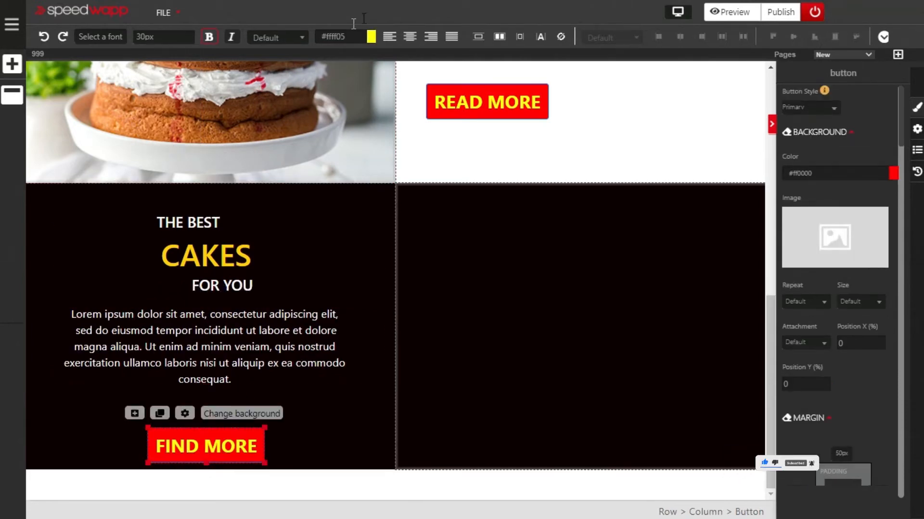
pyautogui.click(371, 36)
pyautogui.moveTo(299, 117); pyautogui.dragTo(258, 47)
pyautogui.click(256, 47)
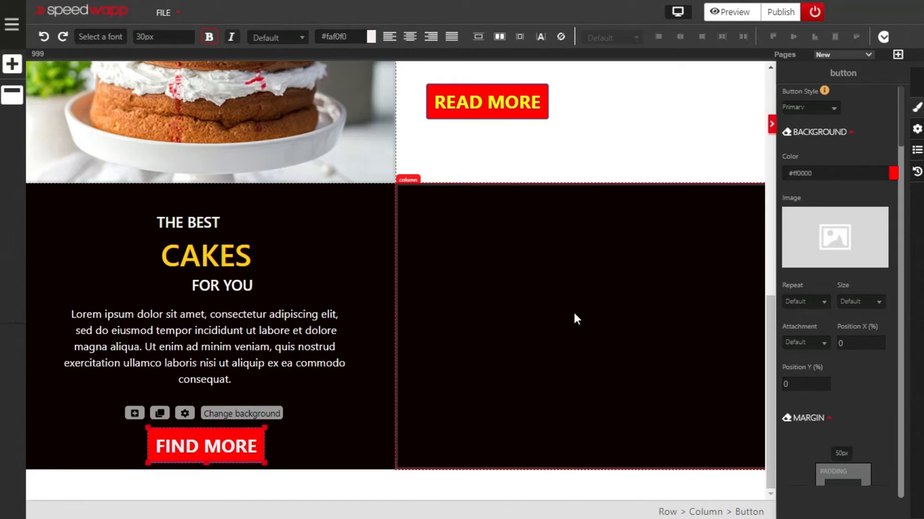
# - Insert an image into the empty column beside the CAKES text and shrink it to a maximum size of about 401 by 175px
pyautogui.click(11, 70)
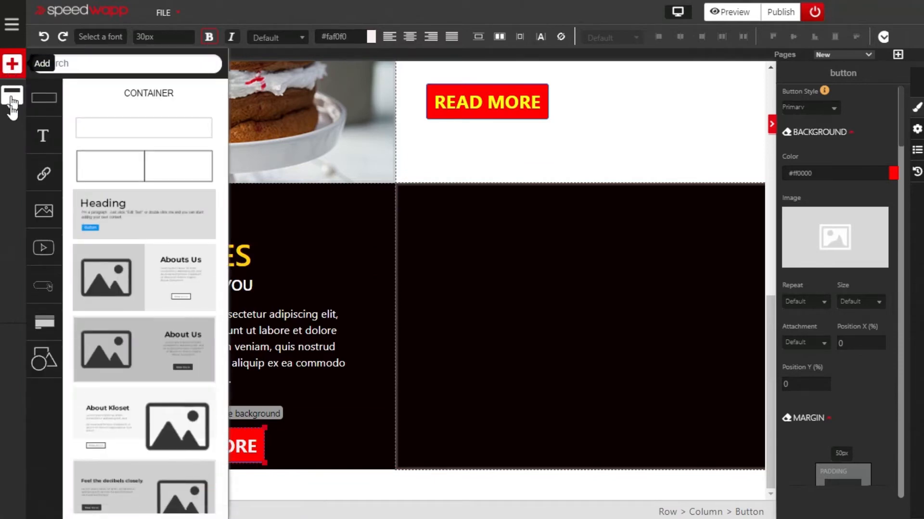
pyautogui.click(46, 219)
pyautogui.moveTo(124, 161); pyautogui.dragTo(519, 287)
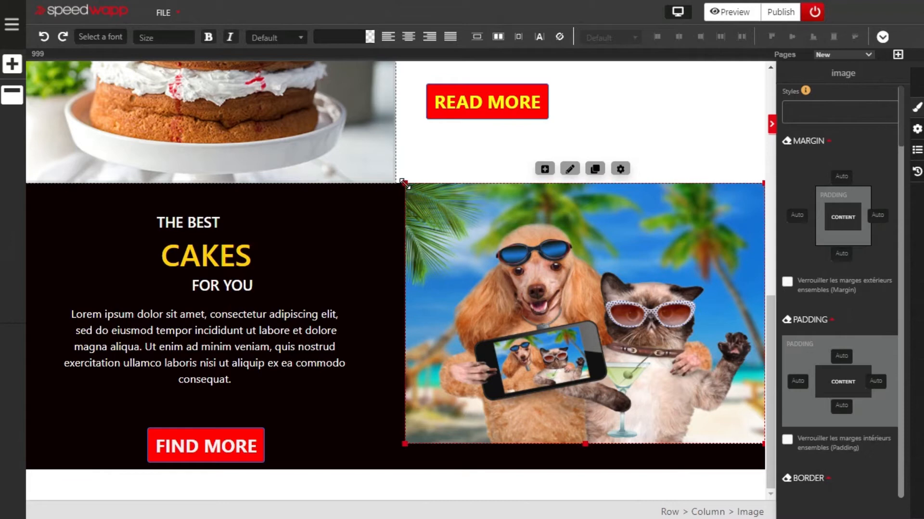
pyautogui.moveTo(405, 184); pyautogui.dragTo(457, 293)
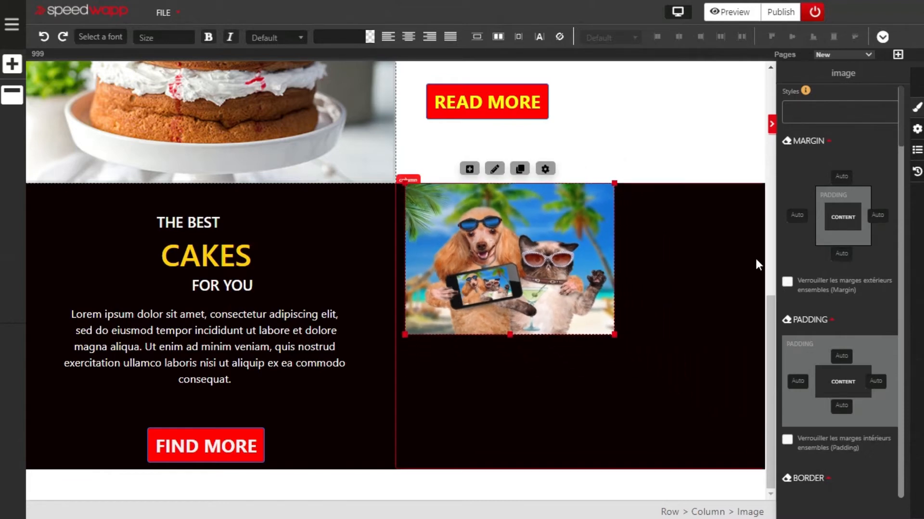
# - Set the width of the dog and cat image beside the CAKES text to 400px
pyautogui.scroll(-8, 842, 258)
pyautogui.scroll(-8, 841, 255)
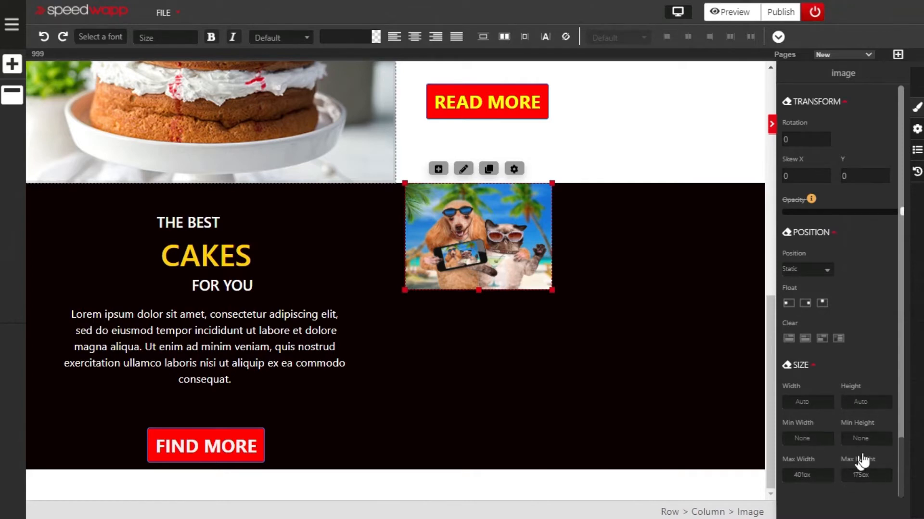
pyautogui.click(466, 219)
pyautogui.scroll(-7, 884, 322)
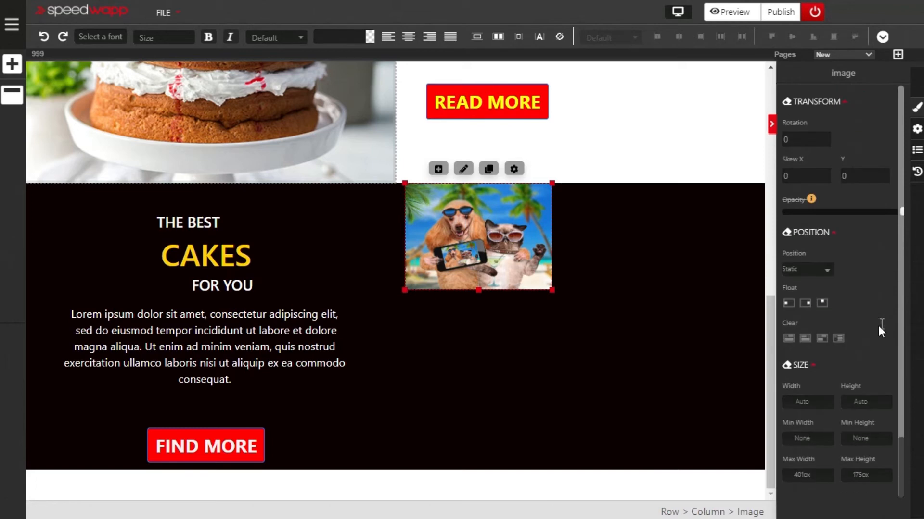
pyautogui.click(818, 407)
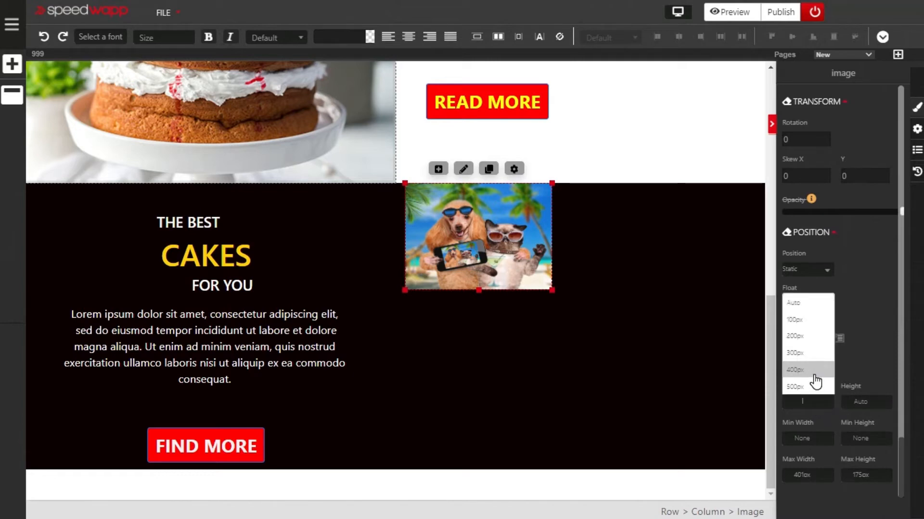
pyautogui.click(794, 370)
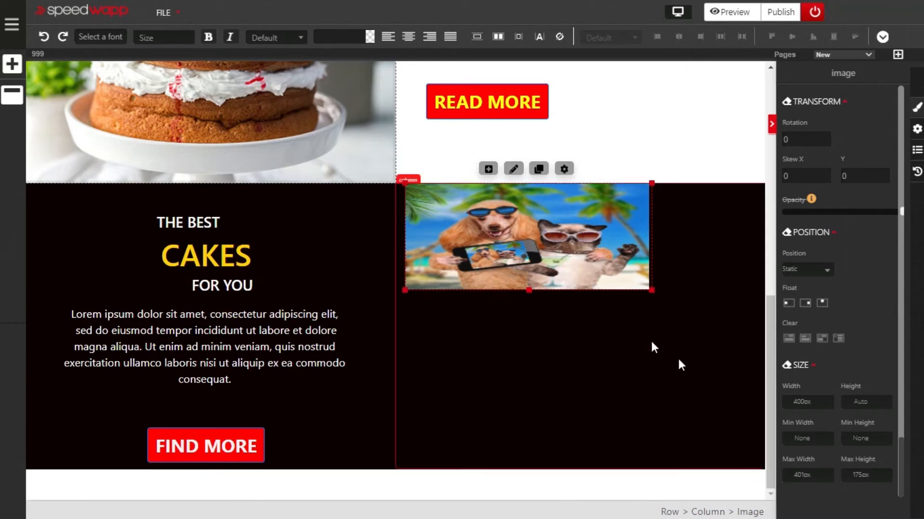
# - Set the image's height to 200px and enlarge its maximum size to about 416 by 204px
pyautogui.click(868, 405)
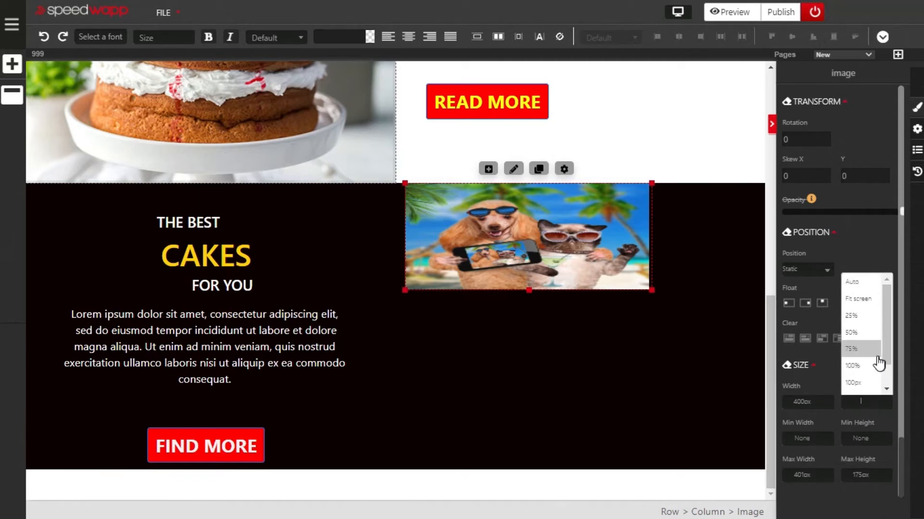
pyautogui.scroll(-1, 866, 368)
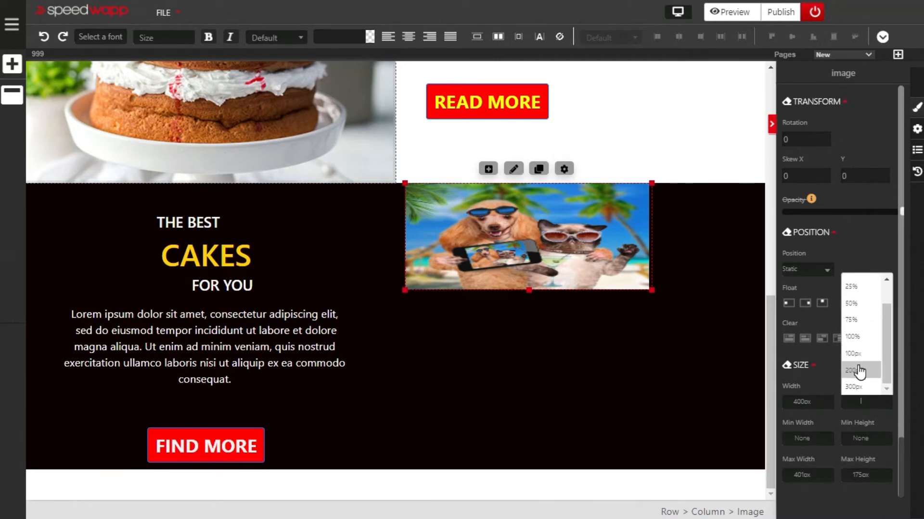
pyautogui.click(859, 371)
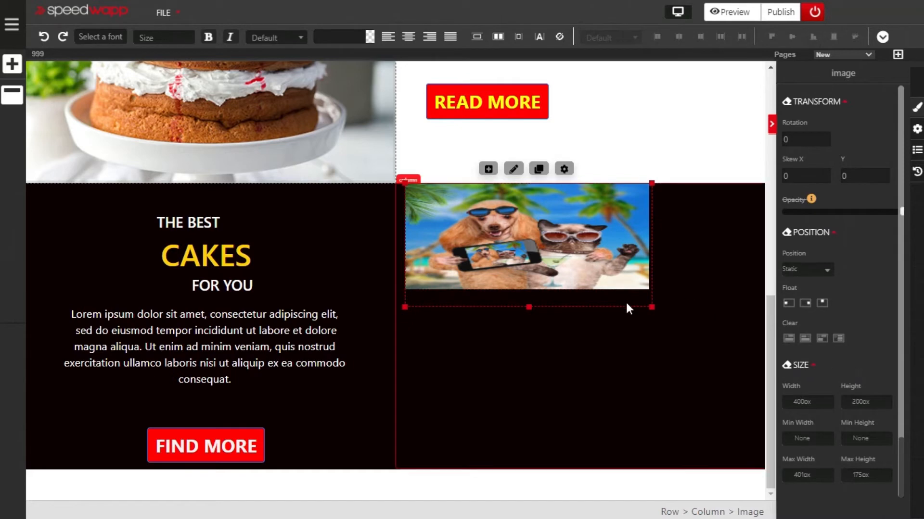
pyautogui.moveTo(649, 306); pyautogui.dragTo(653, 309)
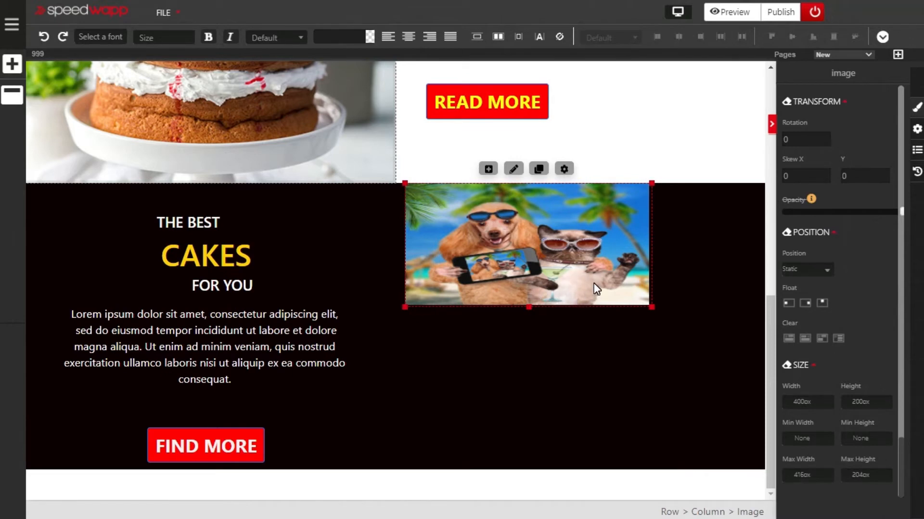
# - Give the column holding the image a top padding of 20px and a left padding of 100px
pyautogui.click(629, 333)
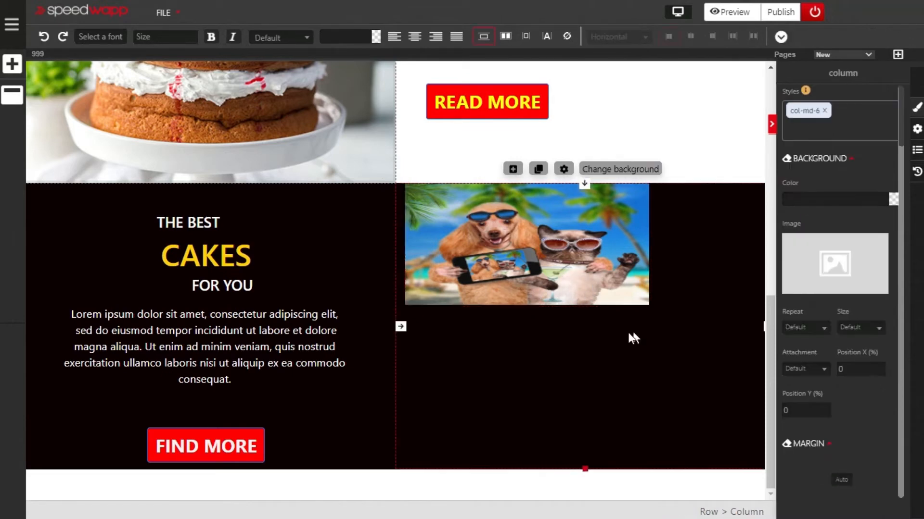
pyautogui.click(601, 441)
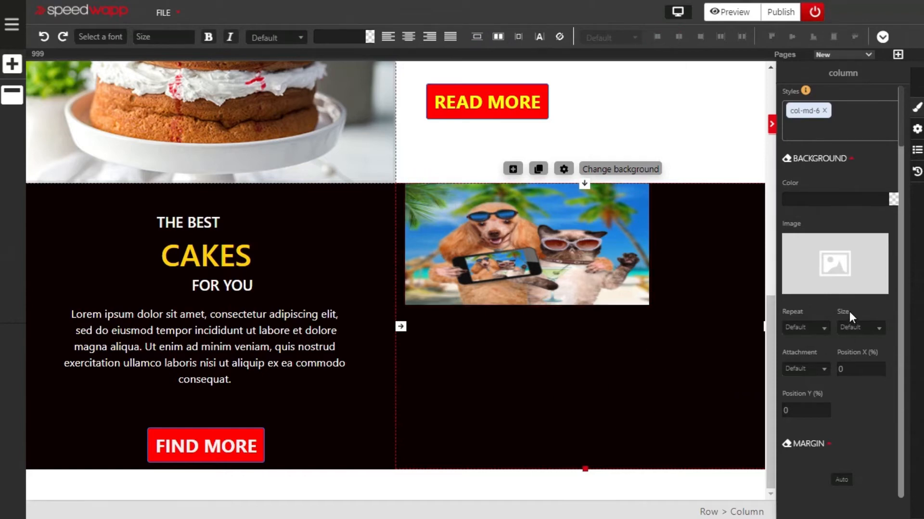
pyautogui.scroll(-5, 849, 312)
pyautogui.scroll(3, 850, 312)
pyautogui.scroll(-6, 849, 312)
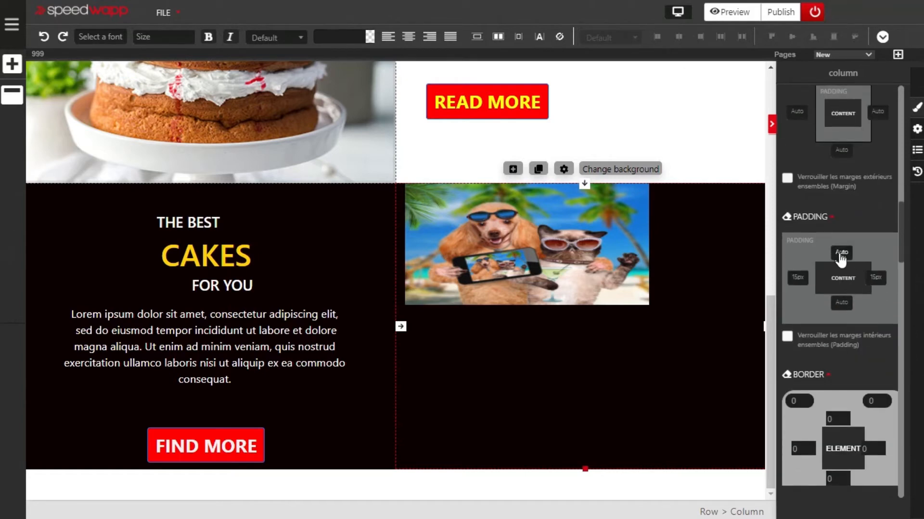
pyautogui.click(842, 253)
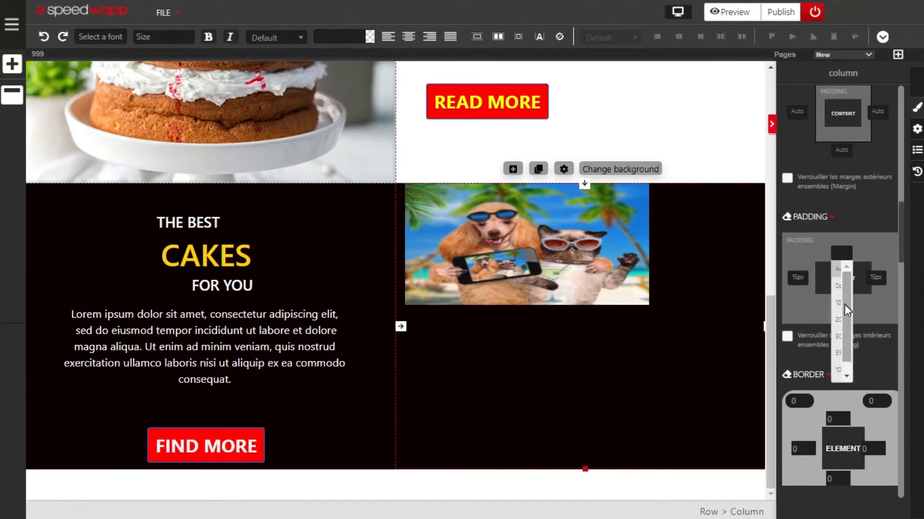
pyautogui.click(839, 322)
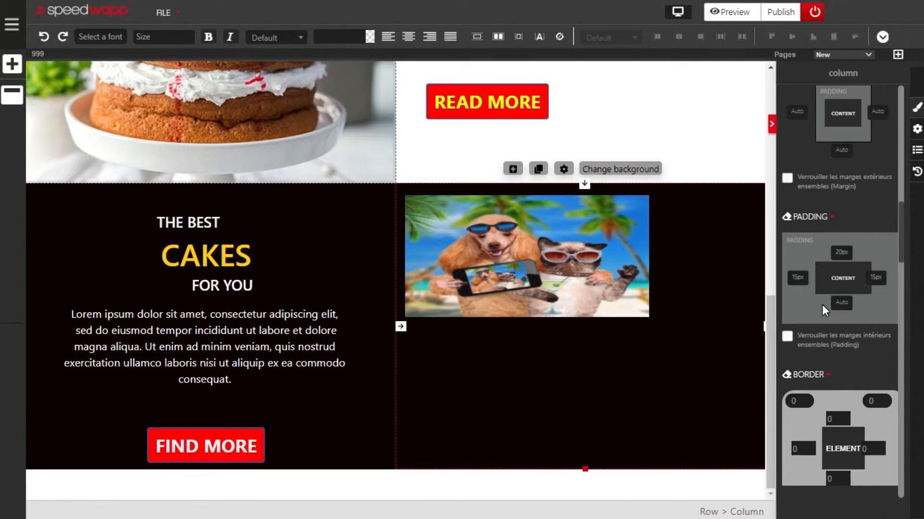
pyautogui.click(798, 278)
pyautogui.write('100px')
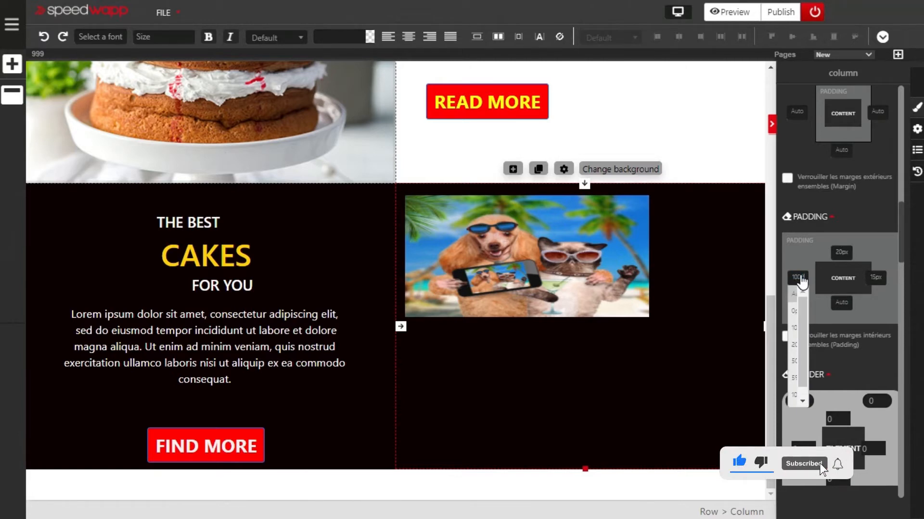
pyautogui.press('Return')
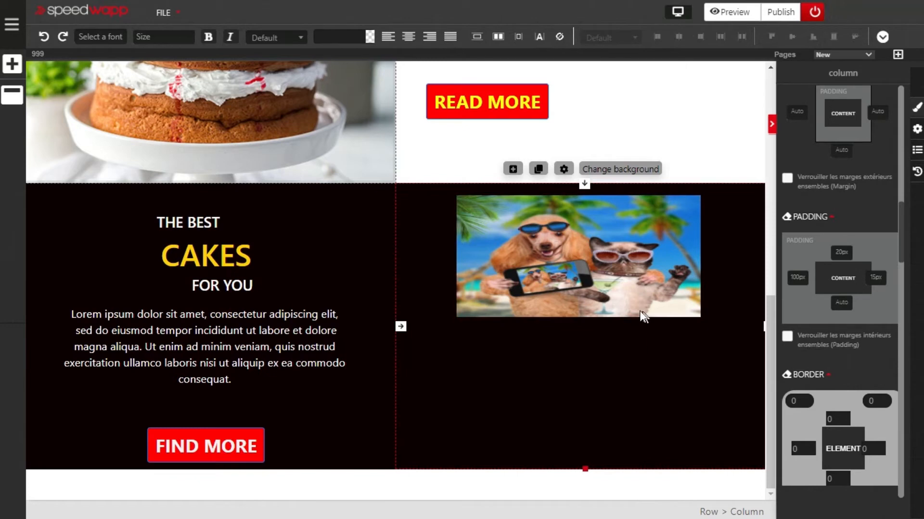
# - Duplicate the dog and cat image within its column, placing the copy directly below the original
pyautogui.click(601, 279)
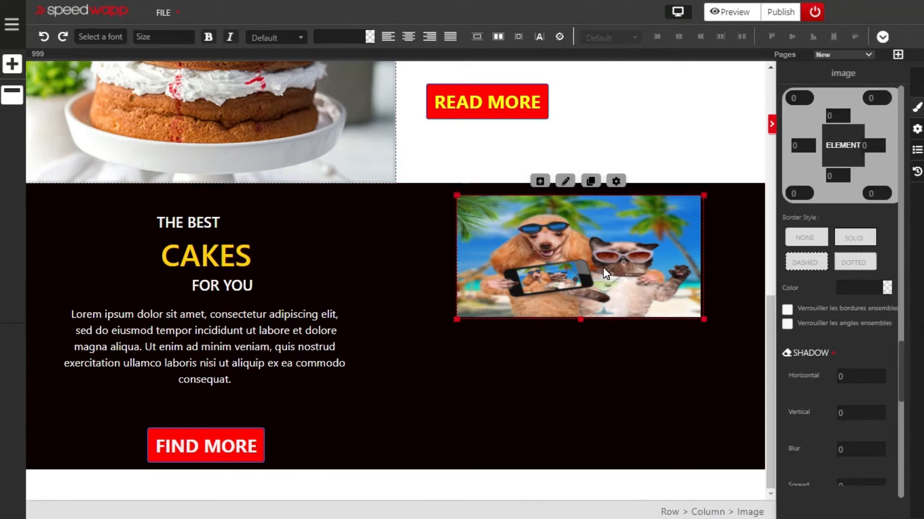
pyautogui.rightClick(602, 267)
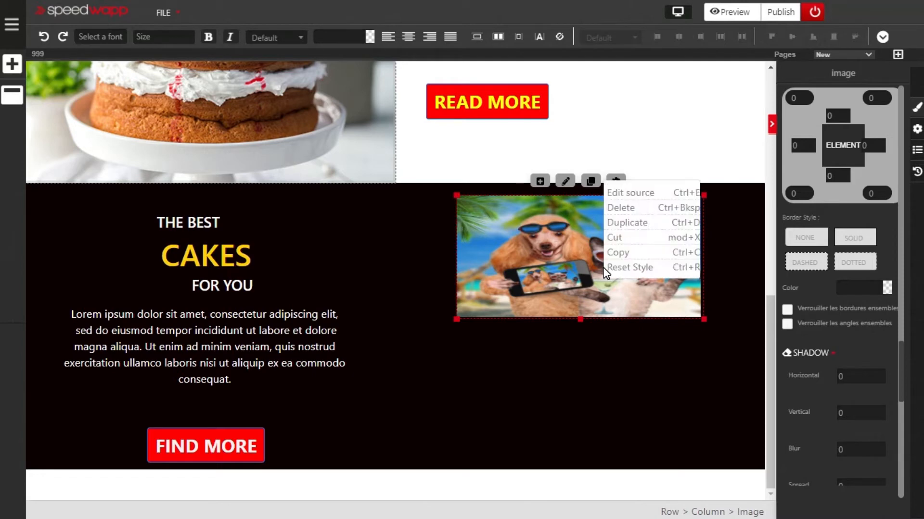
pyautogui.click(636, 224)
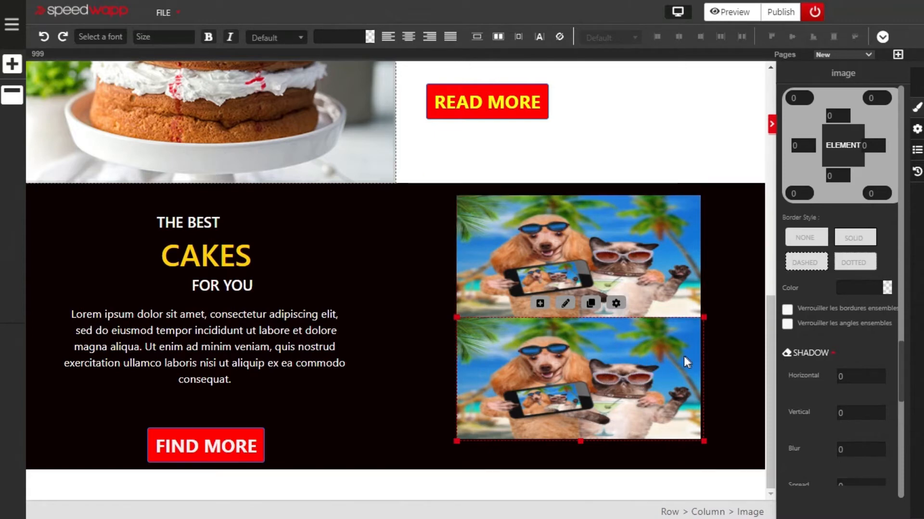
pyautogui.scroll(6, 838, 353)
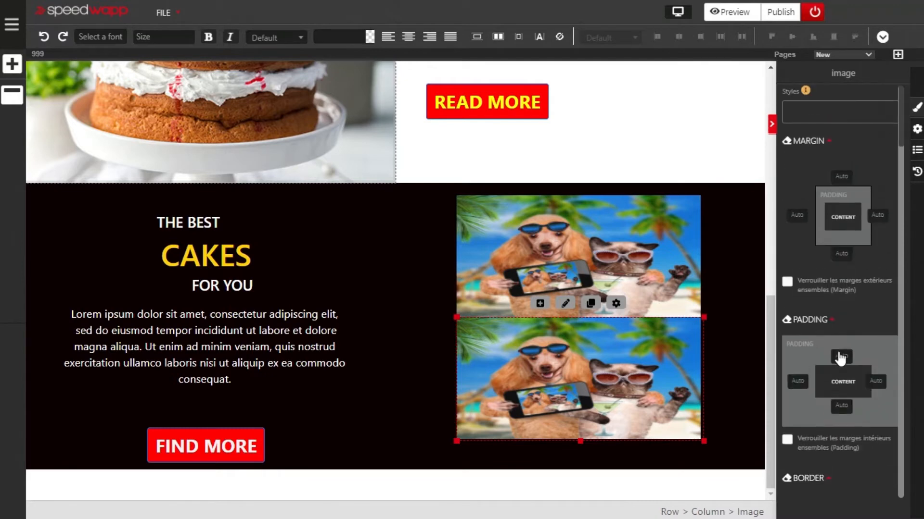
# - Set the top margin of the lower dog-and-cat image to 20px
pyautogui.click(841, 177)
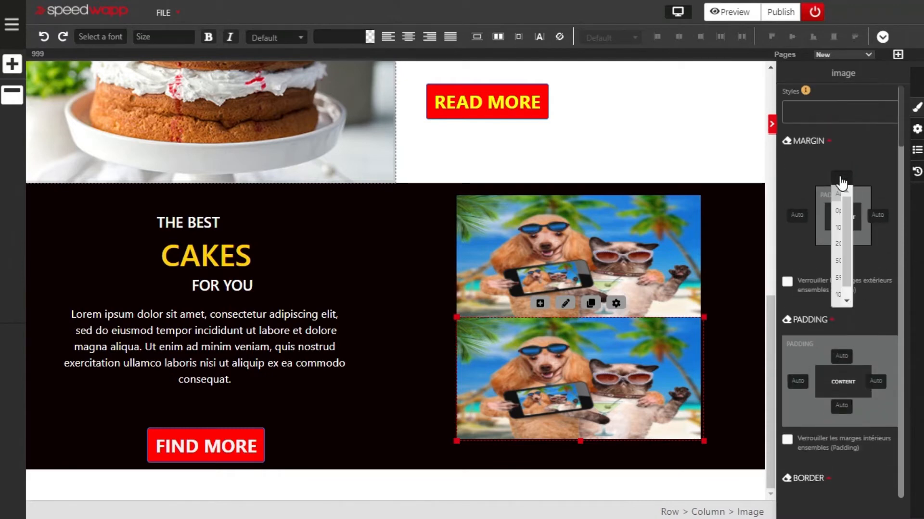
pyautogui.click(839, 245)
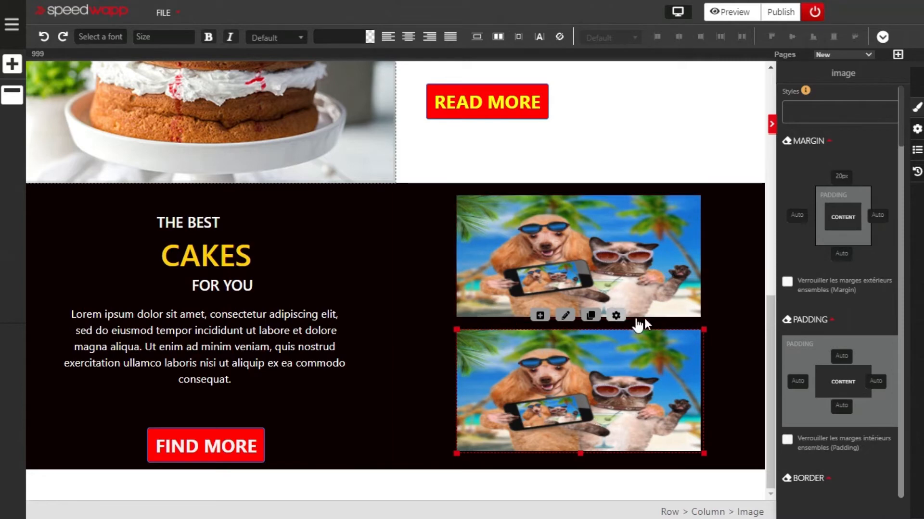
# - Replace the upper dog-and-cat image with chuttersnap-aEnH4hJ_Mrs-unsplash.png from the computer's Element folder
pyautogui.click(639, 273)
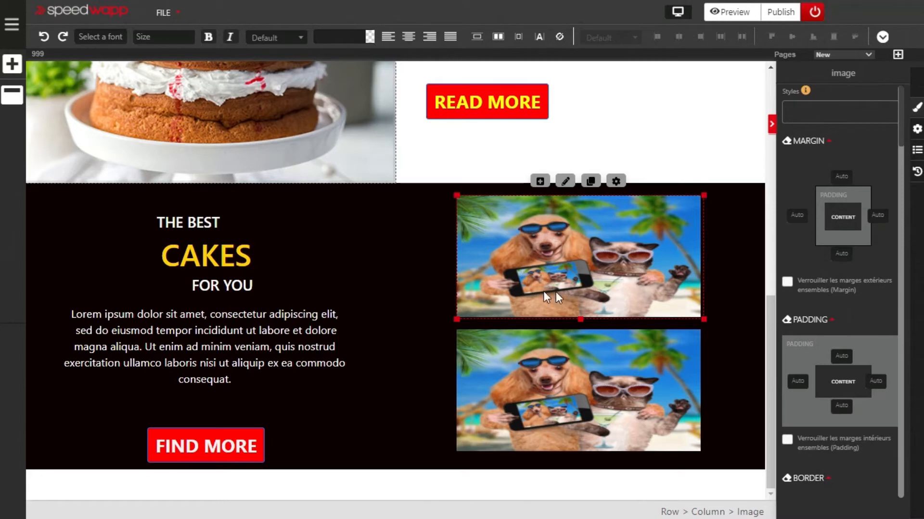
pyautogui.click(917, 129)
pyautogui.click(839, 185)
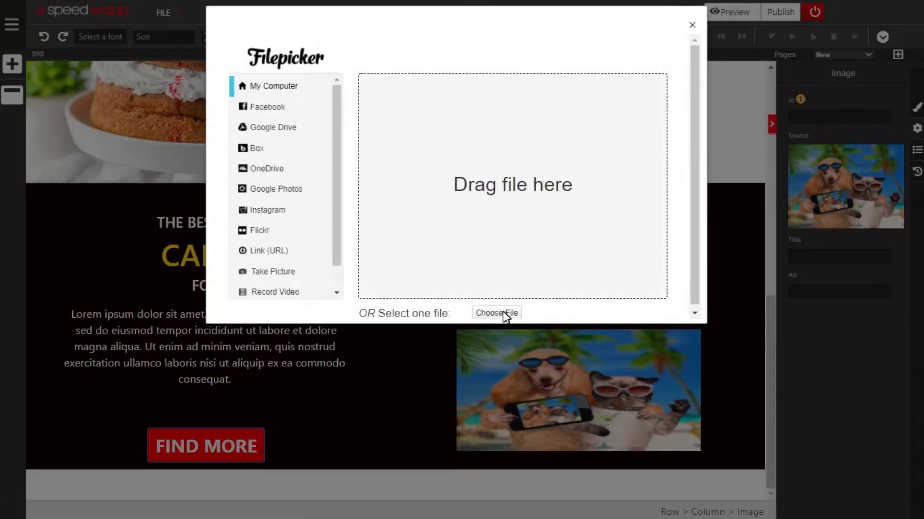
pyautogui.click(501, 312)
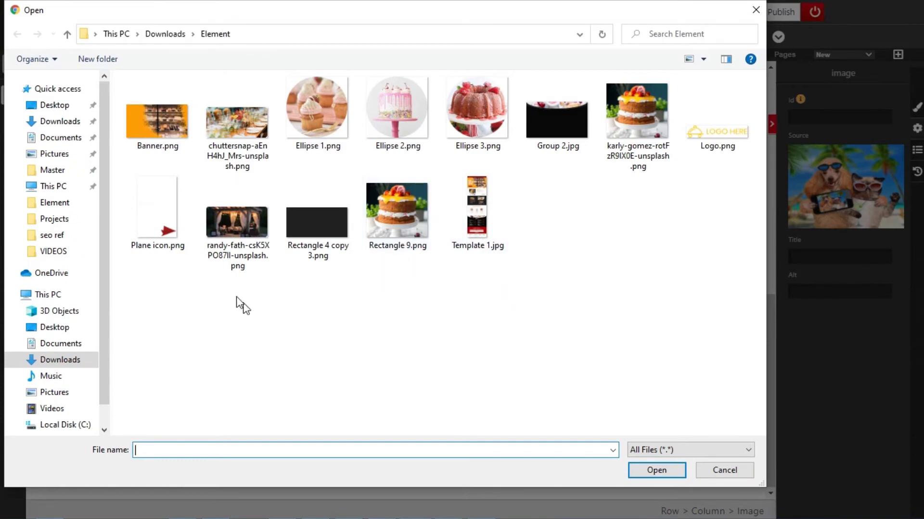
pyautogui.click(240, 128)
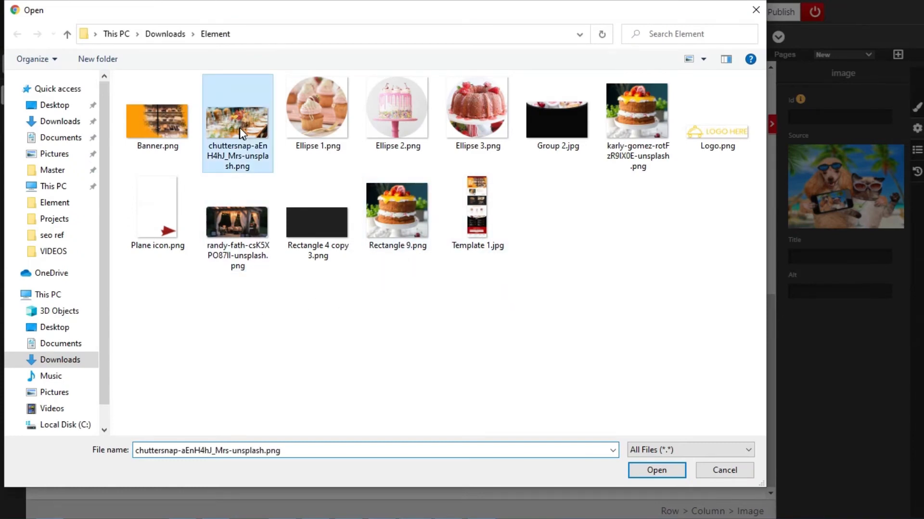
pyautogui.click(656, 471)
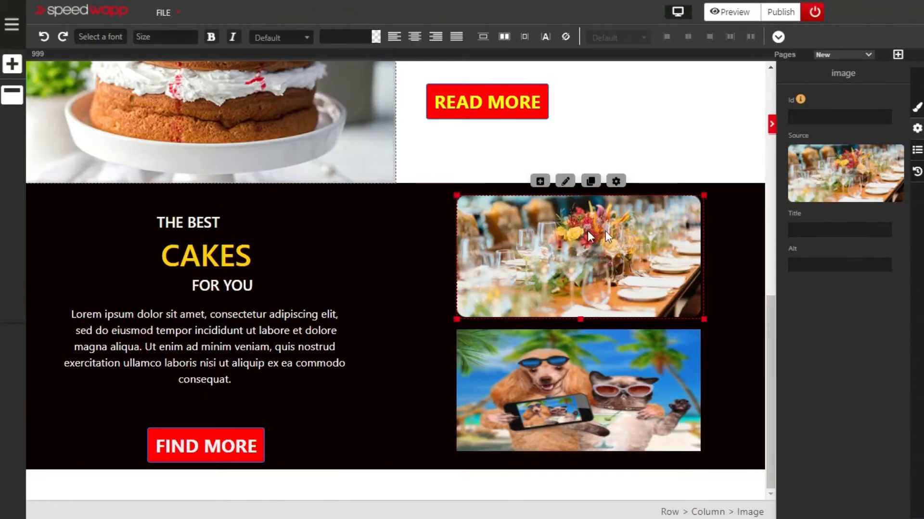
# - Replace the lower dog-and-cat image with randy-fath-csK5XPO87II-unsplash.png from the Element folder
pyautogui.click(576, 386)
pyautogui.click(863, 212)
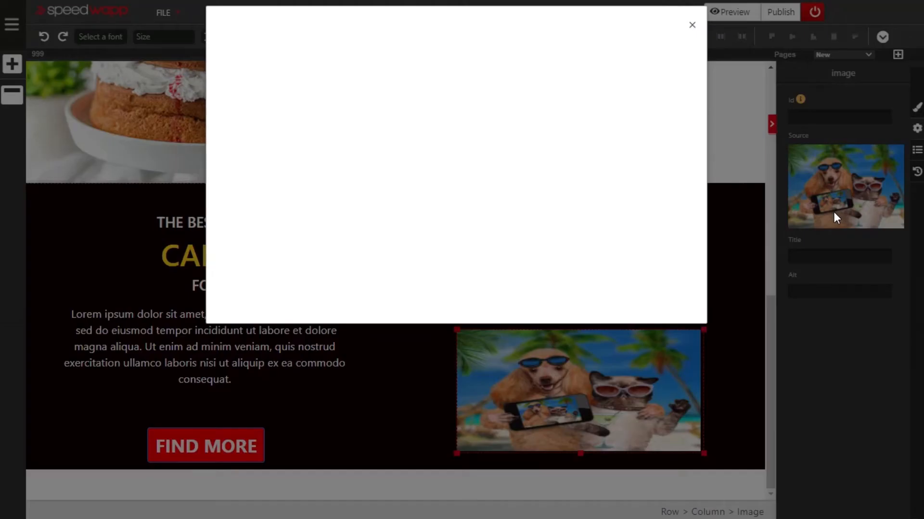
pyautogui.click(511, 313)
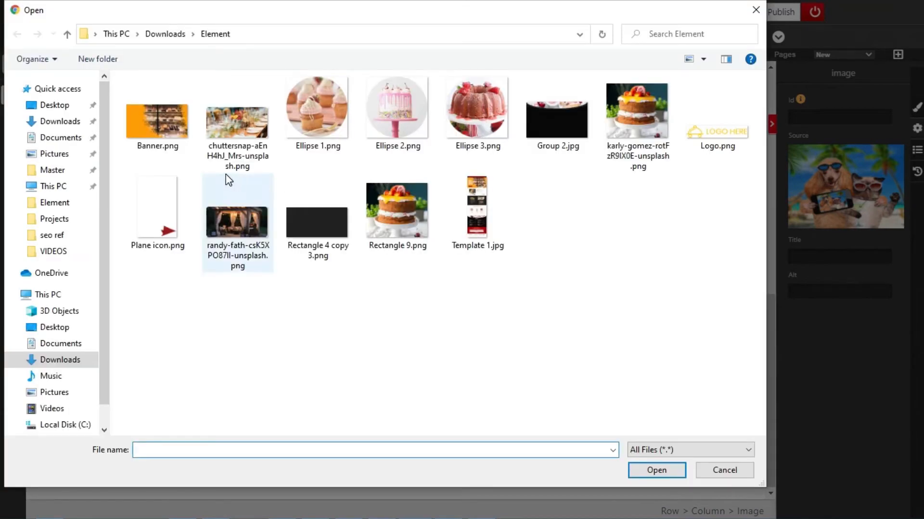
pyautogui.click(221, 210)
pyautogui.click(643, 467)
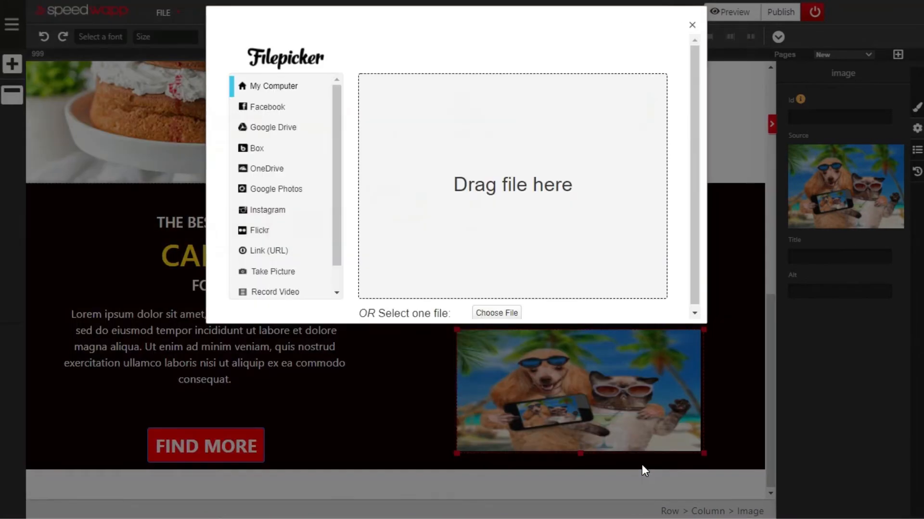
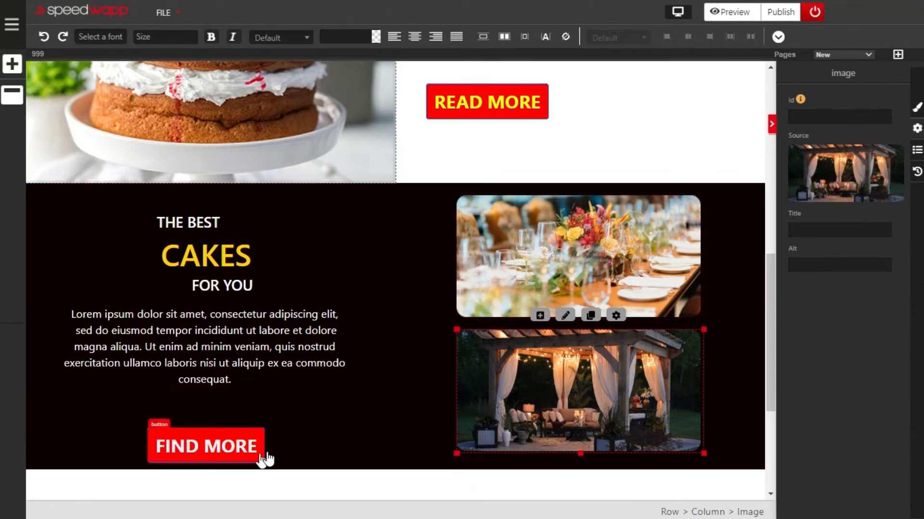
# - Add a Heading 1 element in the empty area directly below the black cakes section
pyautogui.scroll(1, 402, 368)
pyautogui.scroll(-1, 402, 377)
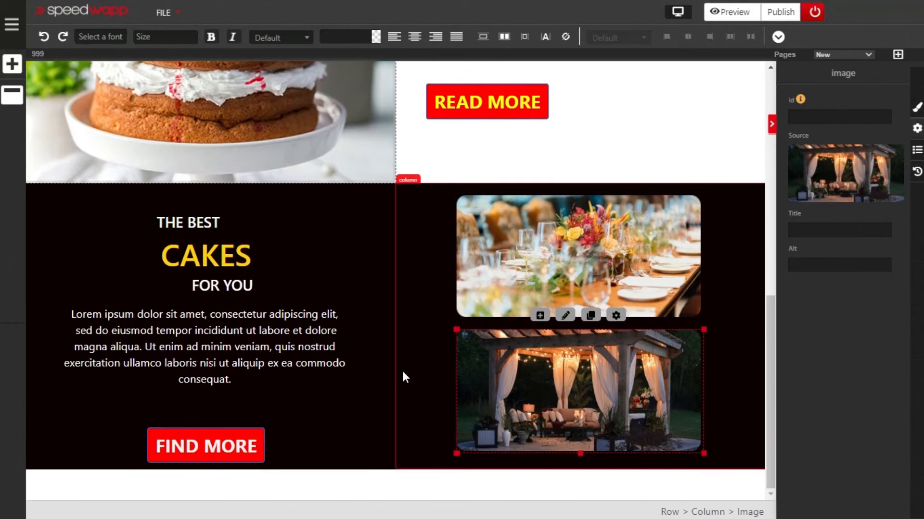
pyautogui.scroll(7, 403, 372)
pyautogui.scroll(-5, 402, 372)
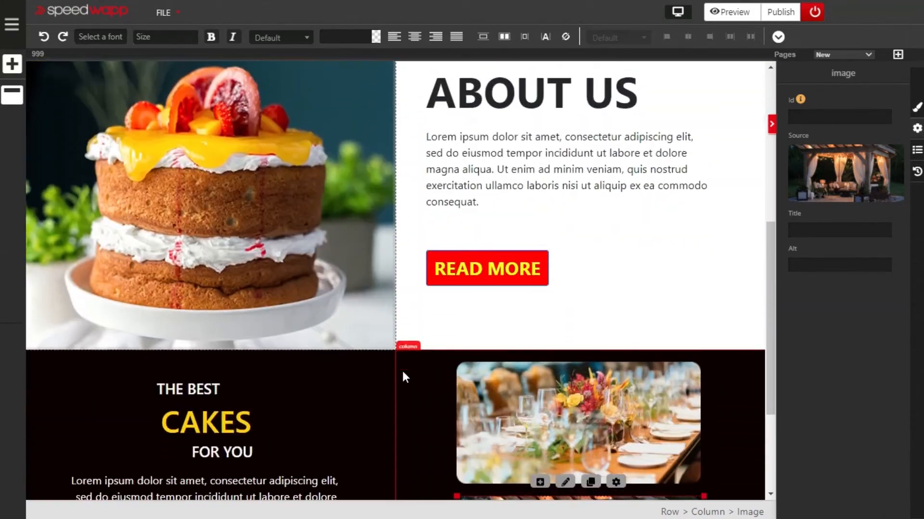
pyautogui.scroll(-3, 402, 377)
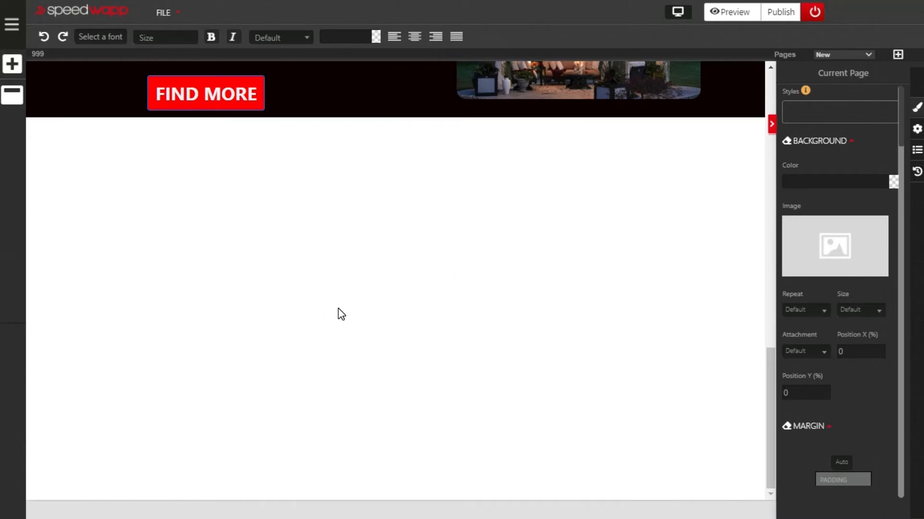
pyautogui.click(12, 63)
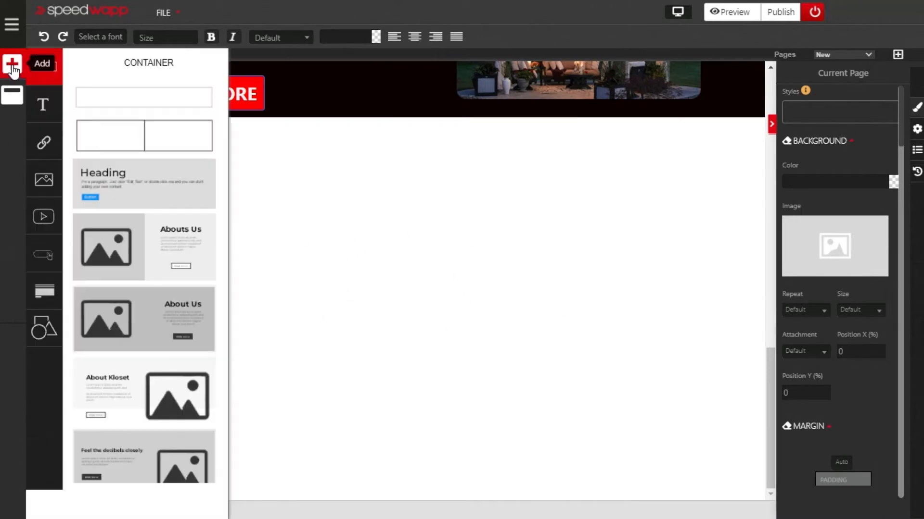
pyautogui.click(42, 135)
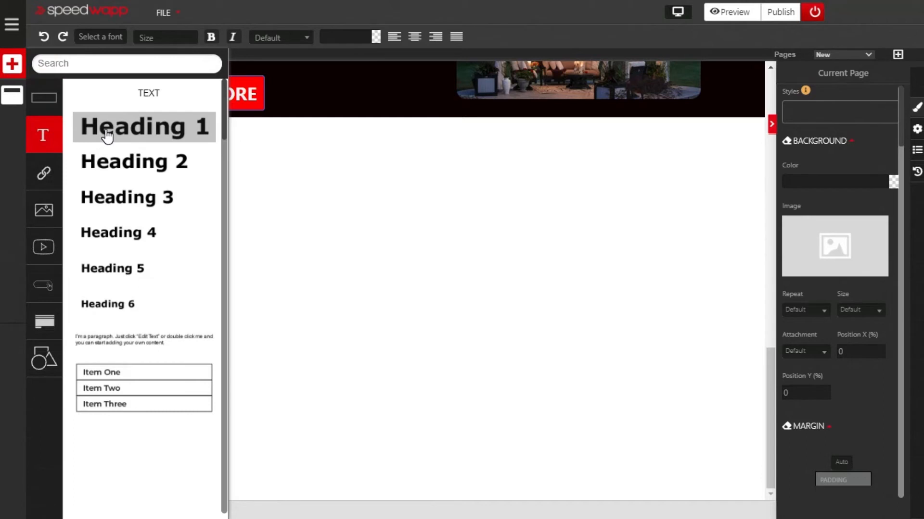
pyautogui.moveTo(105, 134); pyautogui.dragTo(247, 204)
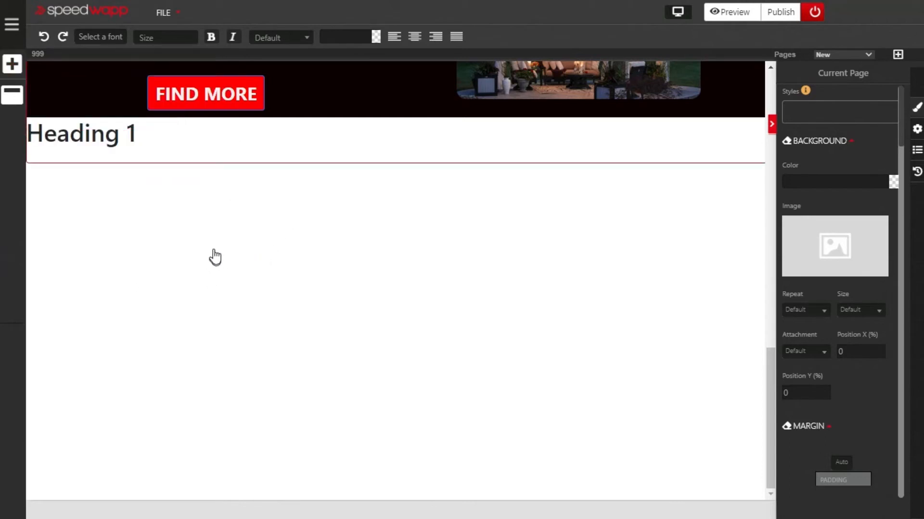
# - Give the new heading a near-black background colour, #0a0a0a
pyautogui.click(199, 147)
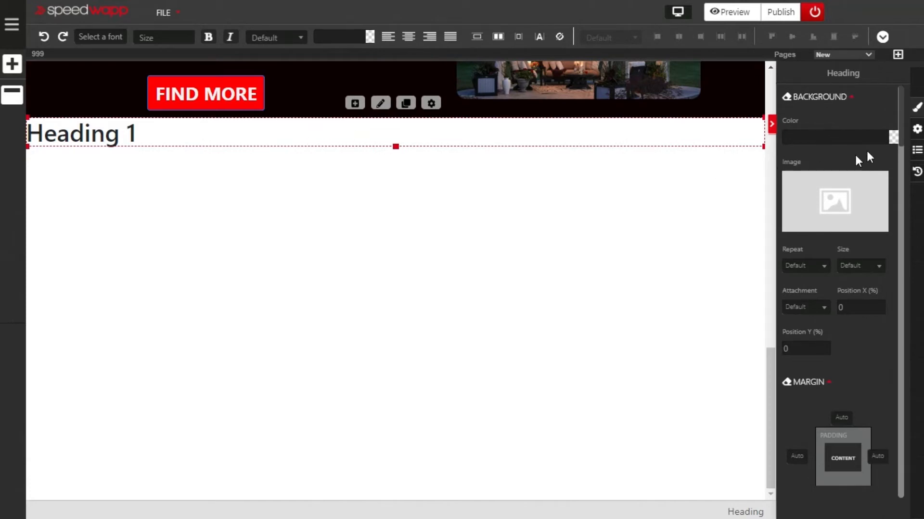
pyautogui.click(893, 138)
pyautogui.moveTo(860, 189); pyautogui.dragTo(781, 234)
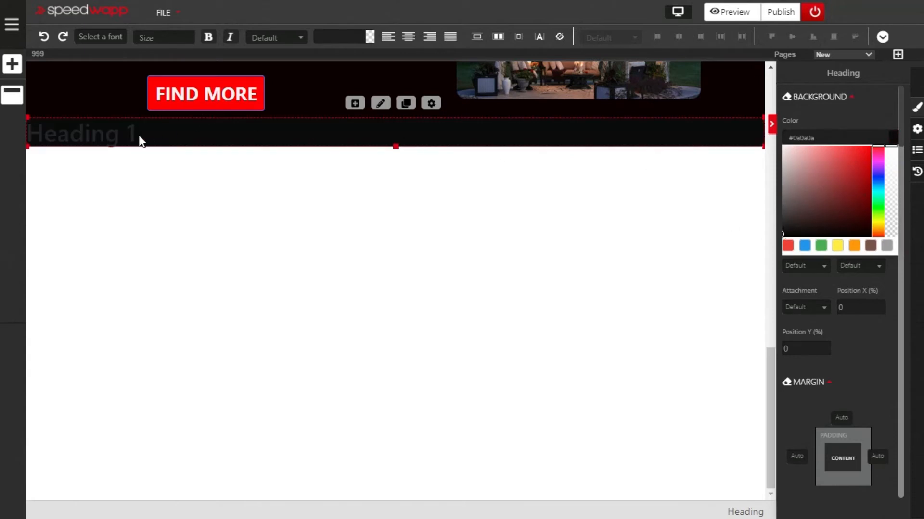
# - Replace the new heading's text with MENU and centre it
pyautogui.click(136, 141)
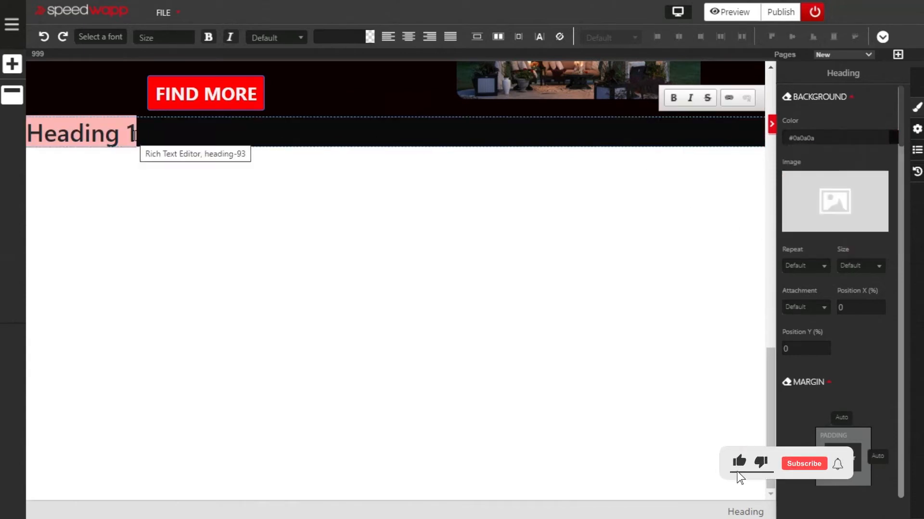
pyautogui.write('MENU')
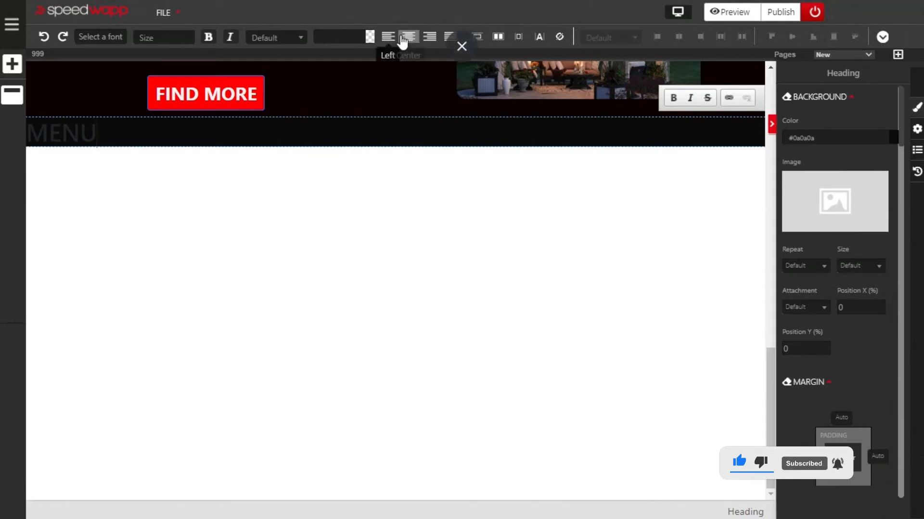
pyautogui.click(403, 41)
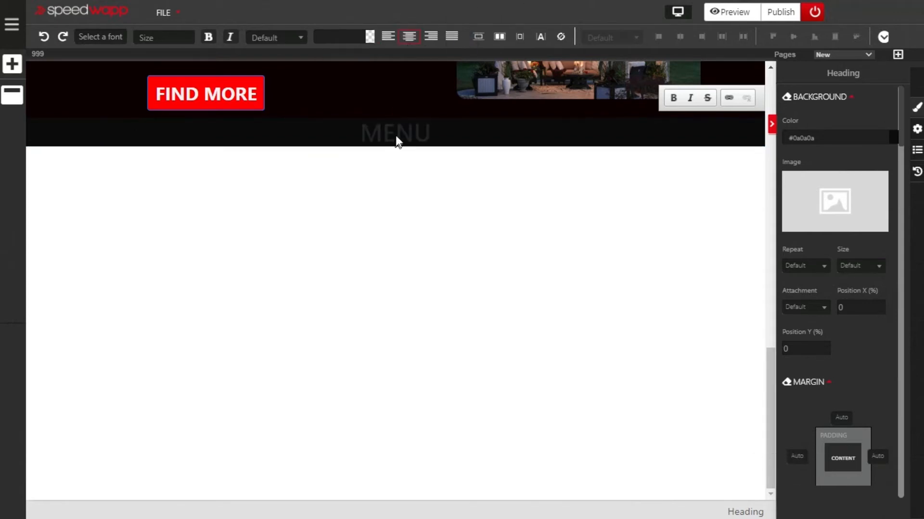
# - Set the MENU heading's text colour to golden yellow, #ffcc00
pyautogui.click(370, 38)
pyautogui.click(349, 123)
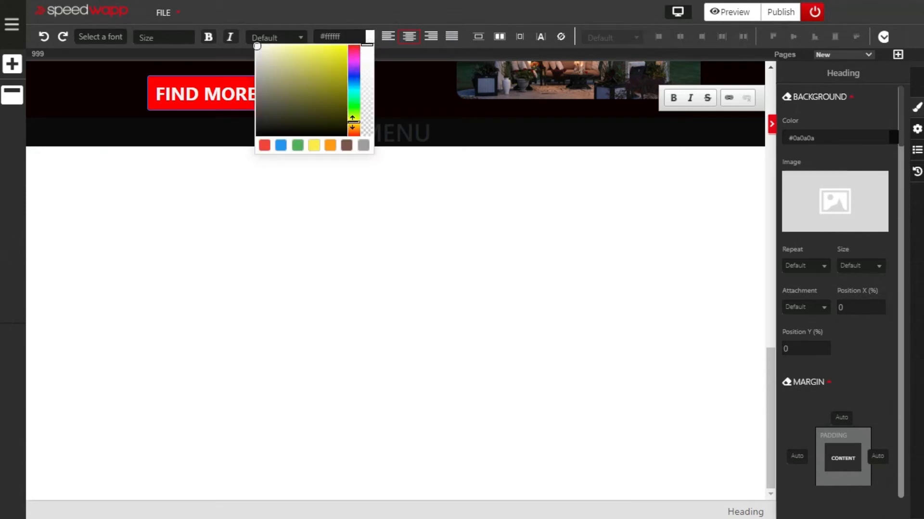
pyautogui.moveTo(315, 114); pyautogui.dragTo(349, 45)
pyautogui.click(357, 130)
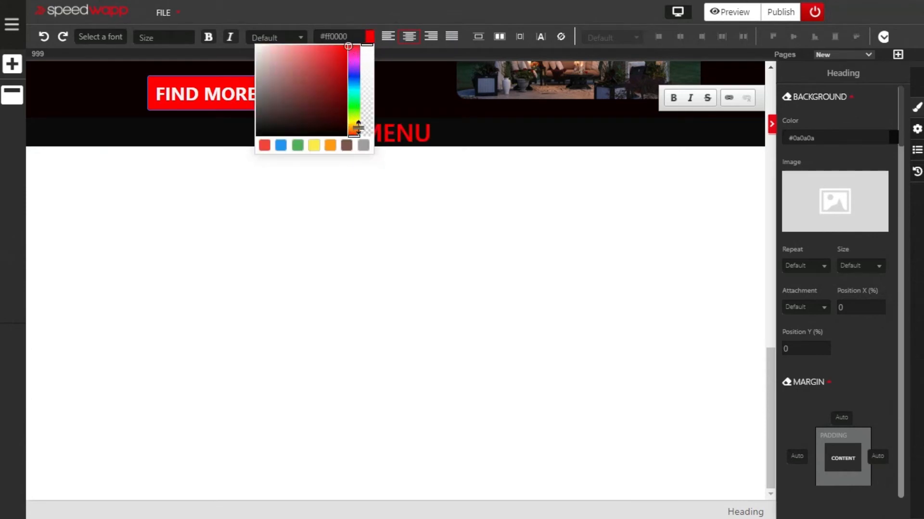
pyautogui.click(355, 124)
pyautogui.moveTo(309, 117); pyautogui.dragTo(348, 46)
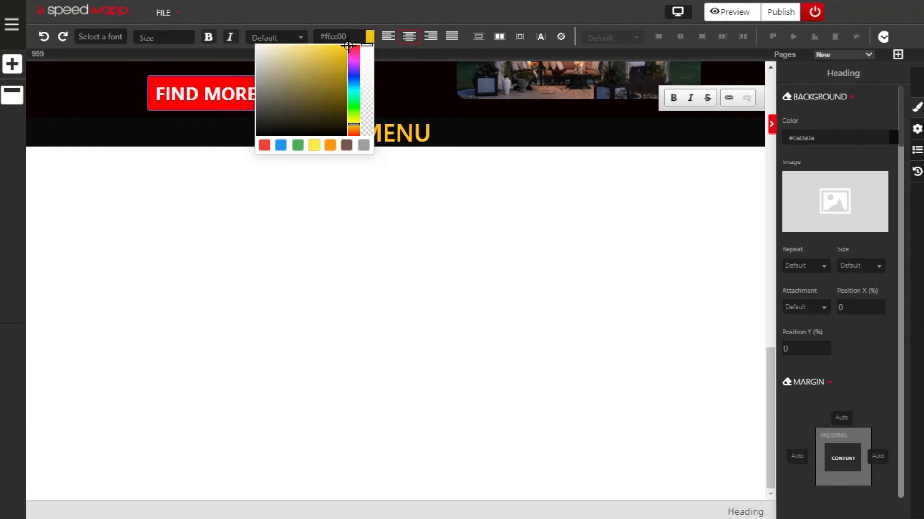
# - Set the MENU heading's font size to 70px
pyautogui.click(176, 40)
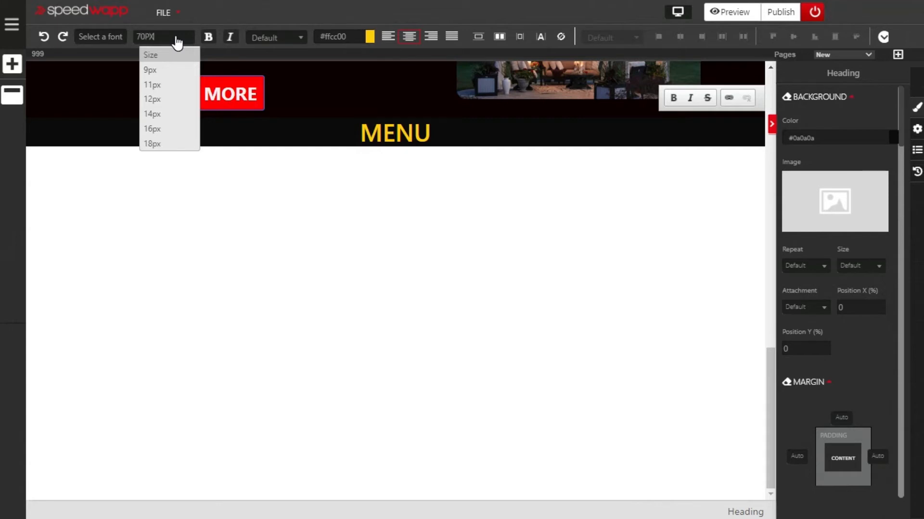
pyautogui.press('BackSpace')
pyautogui.press('BackSpace')
pyautogui.press('BackSpace')
pyautogui.press('BackSpace')
pyautogui.press('Return')
# - Add a two-column container directly below the MENU heading and stretch its row much taller
pyautogui.scroll(4, 318, 358)
pyautogui.scroll(-3, 318, 356)
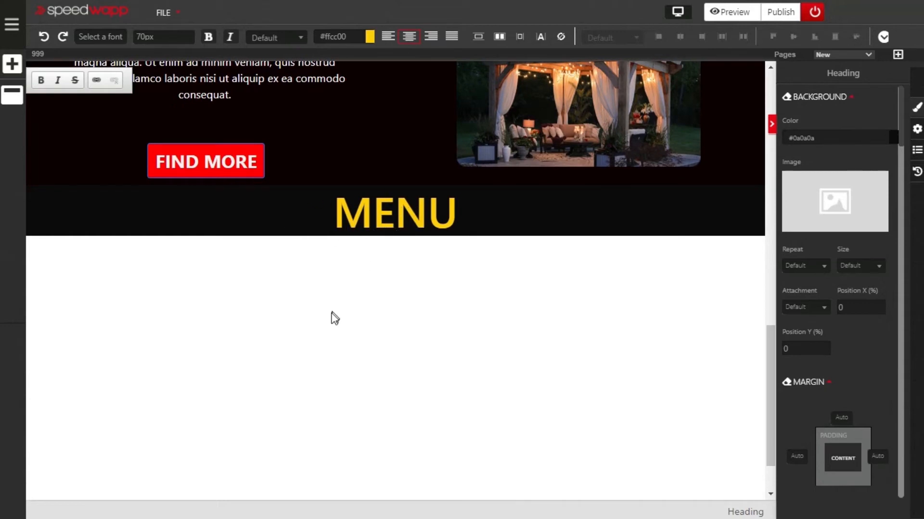
pyautogui.click(12, 64)
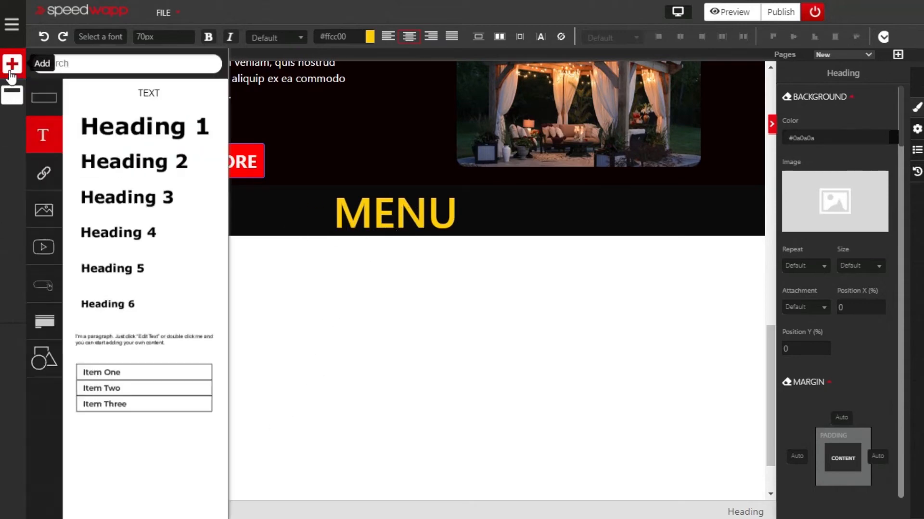
pyautogui.click(33, 104)
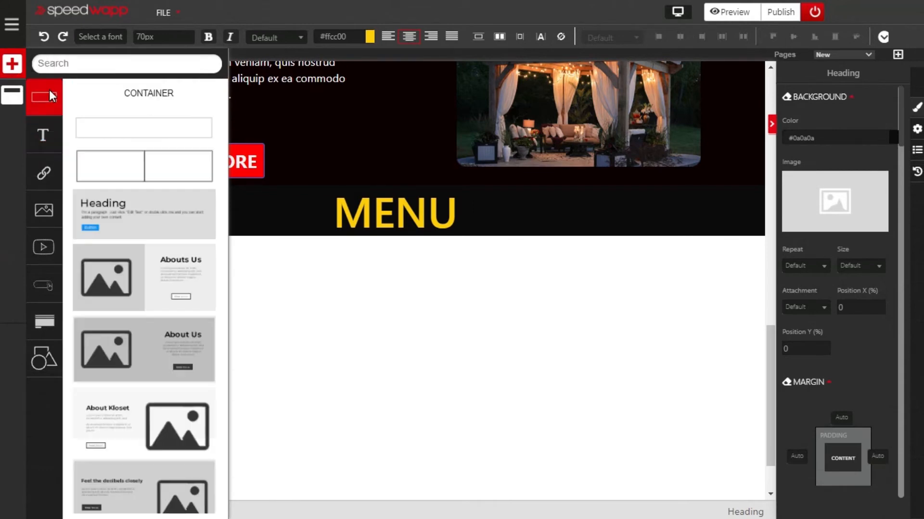
pyautogui.moveTo(118, 182); pyautogui.dragTo(391, 310)
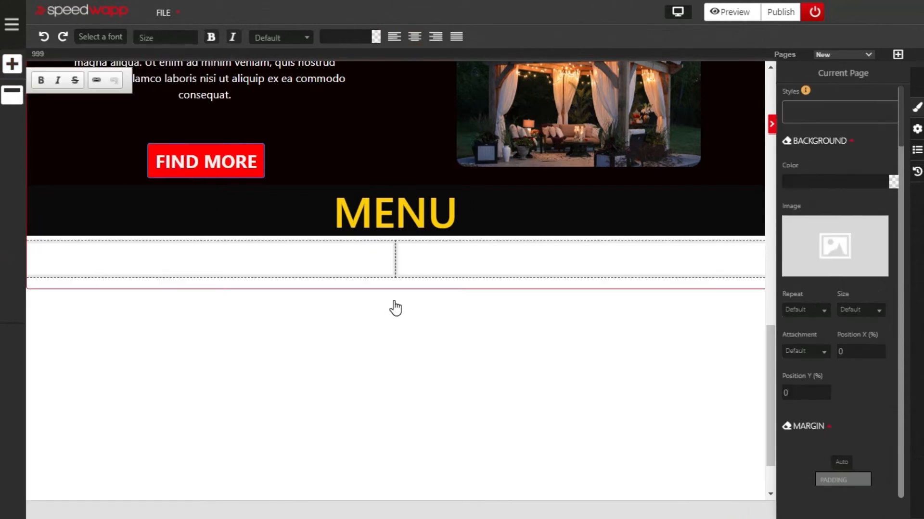
pyautogui.click(402, 280)
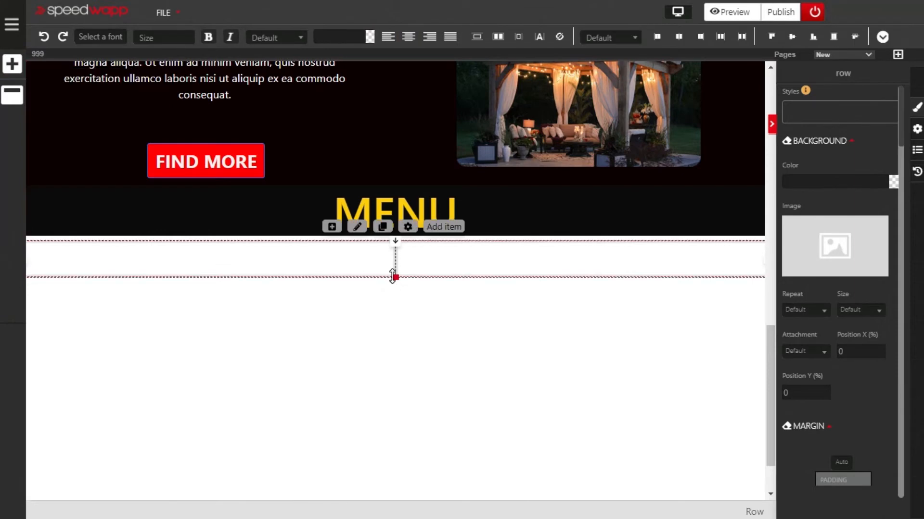
pyautogui.moveTo(393, 277); pyautogui.dragTo(388, 431)
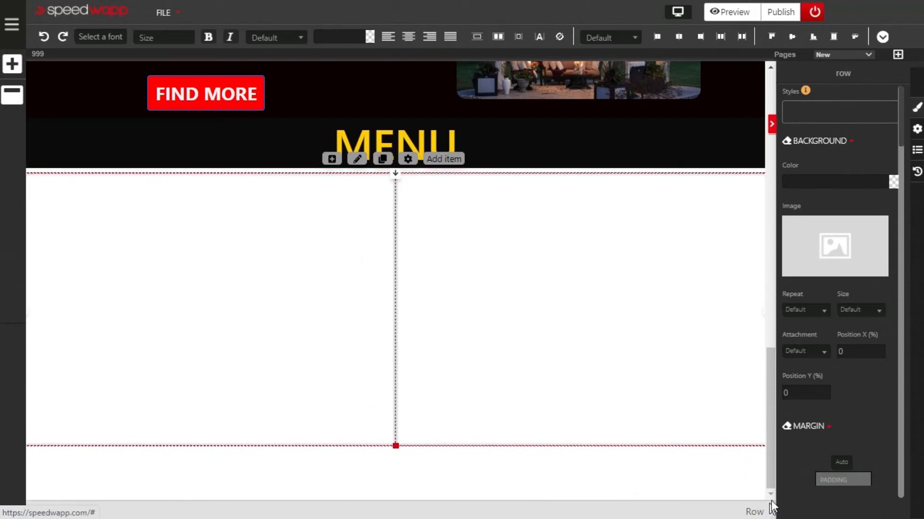
# - Set Group 2.jpg as the background image of the two-column row below MENU and stretch the row slightly taller
pyautogui.click(853, 252)
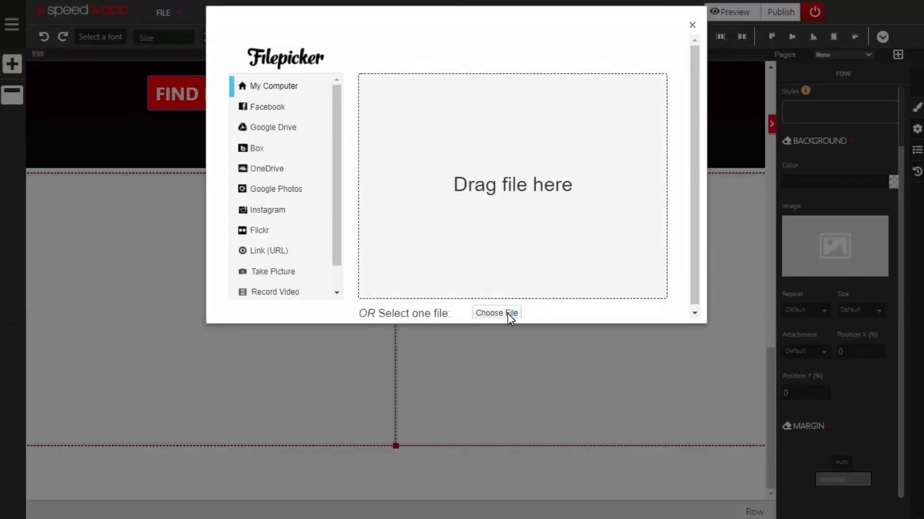
pyautogui.click(508, 313)
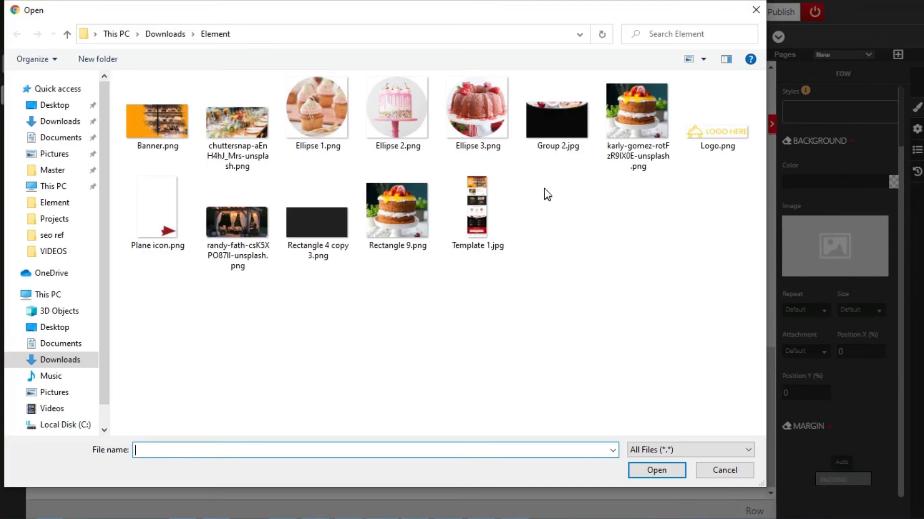
pyautogui.click(556, 144)
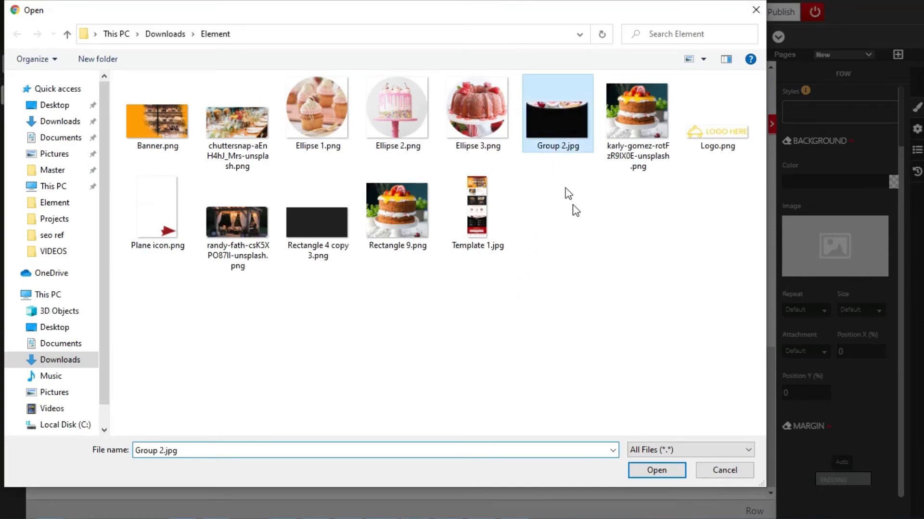
pyautogui.click(656, 470)
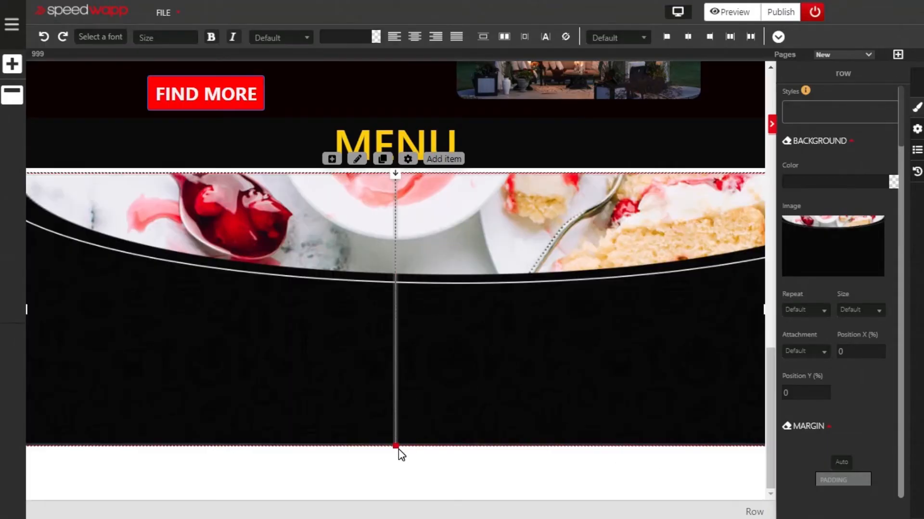
pyautogui.moveTo(396, 445); pyautogui.dragTo(411, 469)
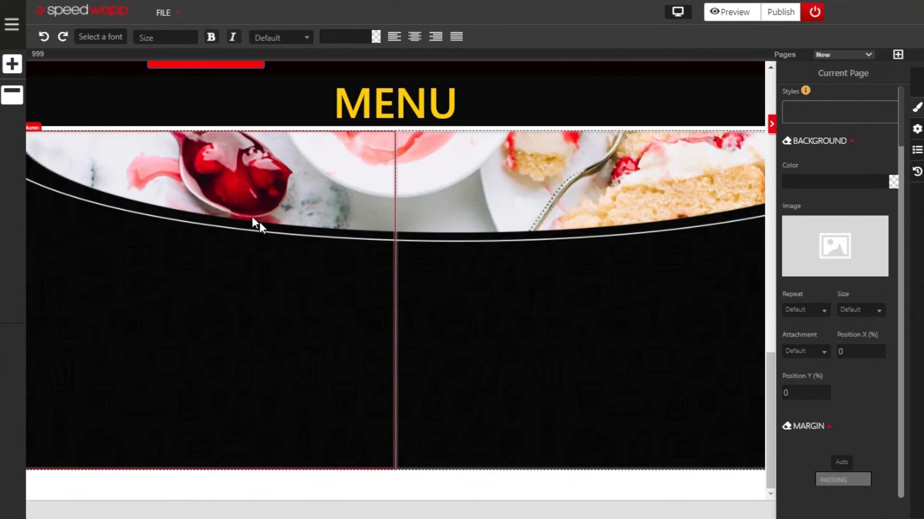
# - Add a three-item list to each of the two columns in the menu row
pyautogui.click(14, 66)
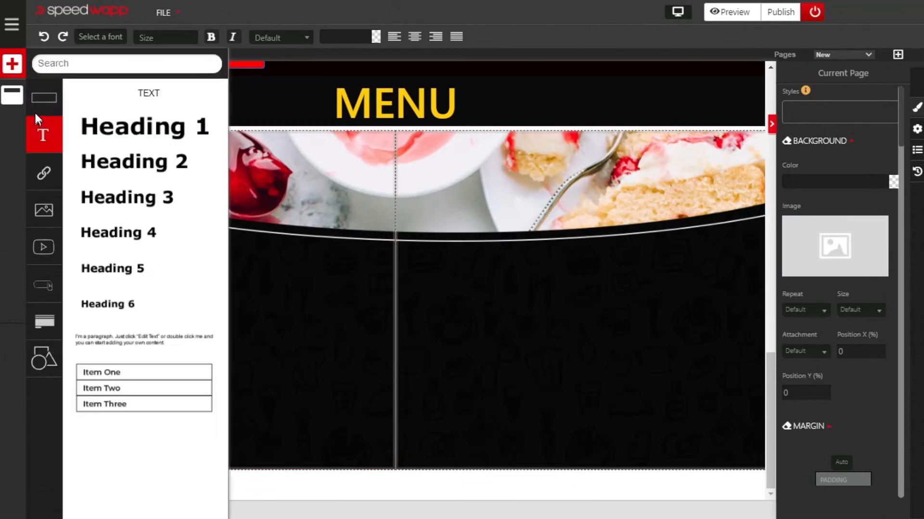
pyautogui.moveTo(42, 129)
pyautogui.moveTo(173, 385); pyautogui.dragTo(307, 329)
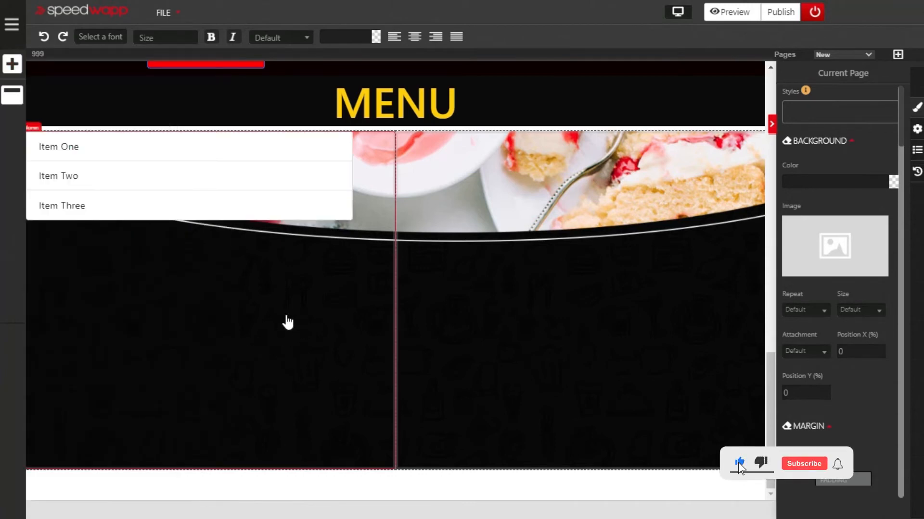
pyautogui.click(13, 67)
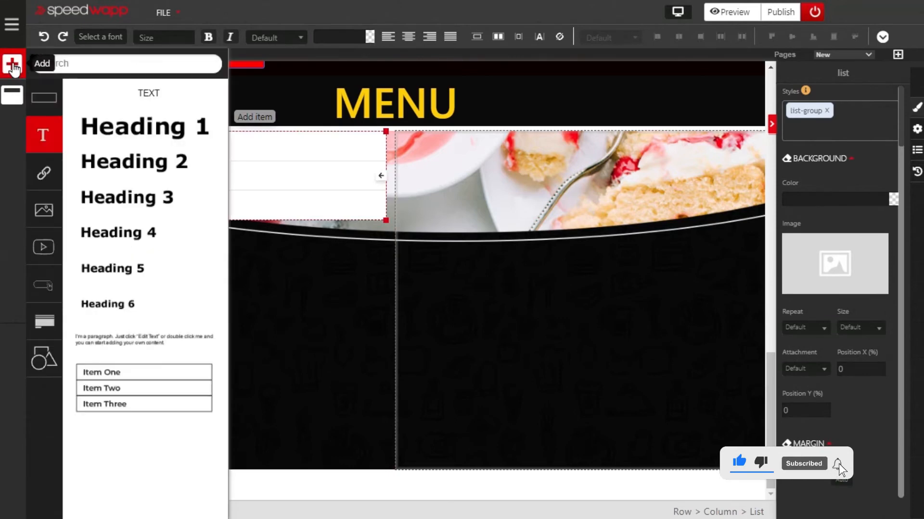
pyautogui.moveTo(43, 134)
pyautogui.moveTo(113, 370); pyautogui.dragTo(534, 311)
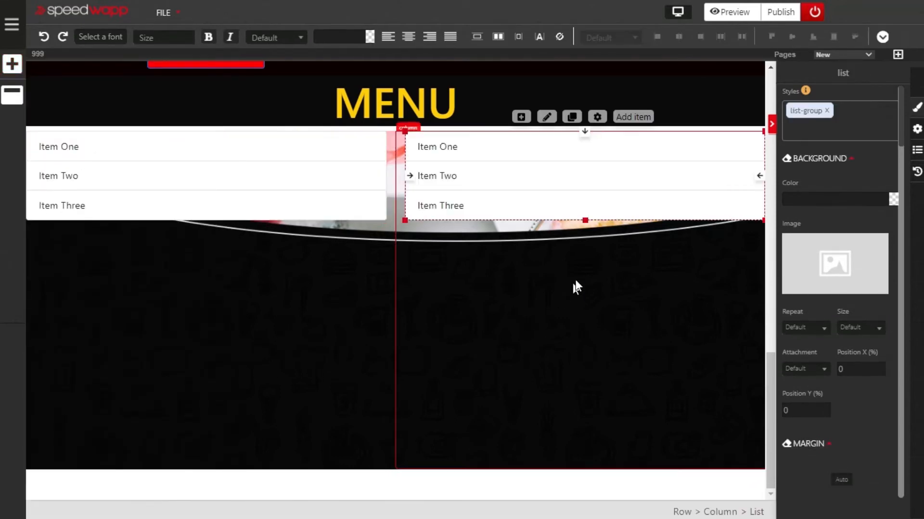
# - Set the menu row's top padding to 200px
pyautogui.click(679, 512)
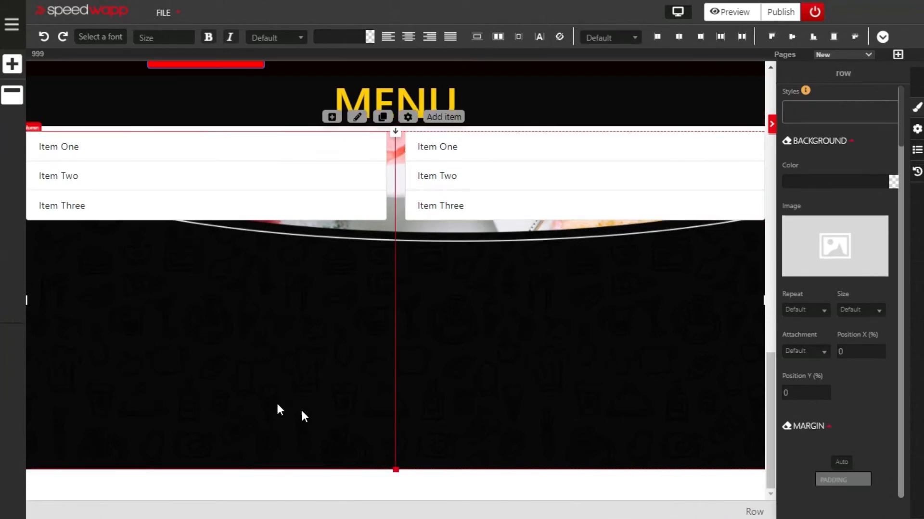
pyautogui.scroll(-10, 853, 258)
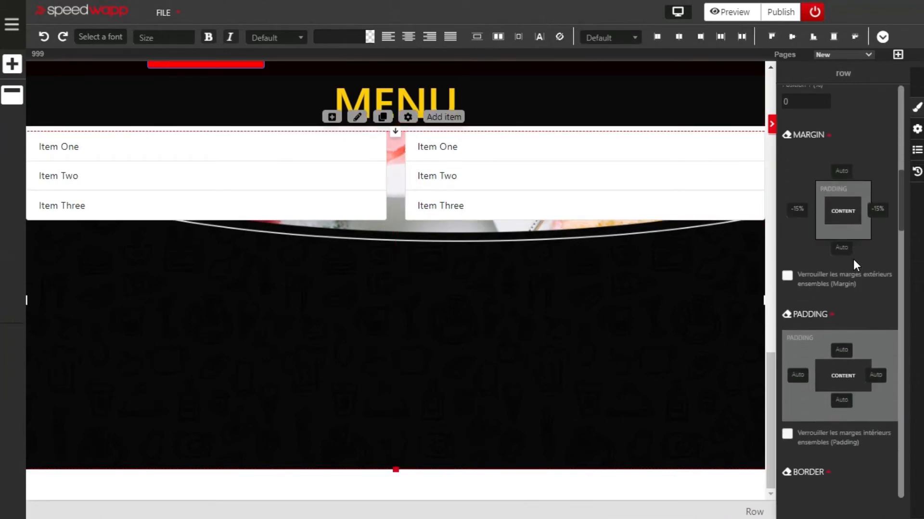
pyautogui.scroll(1, 853, 263)
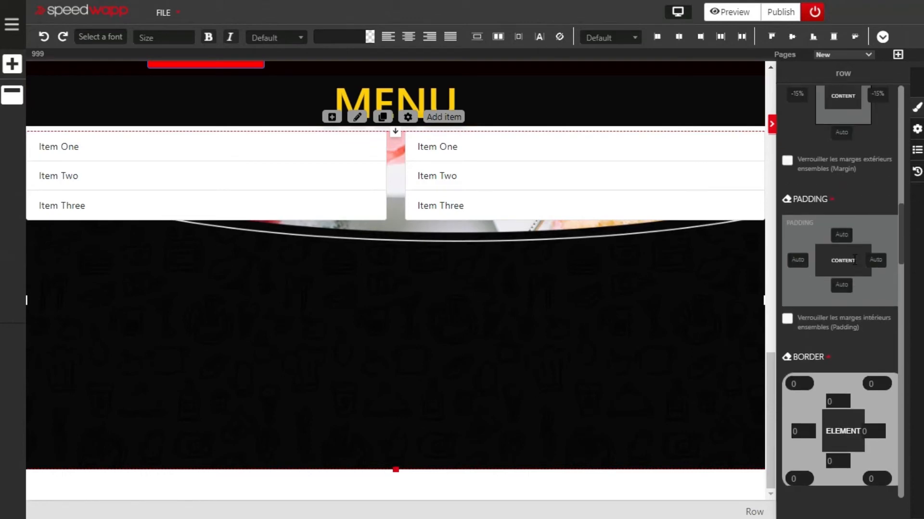
pyautogui.click(840, 236)
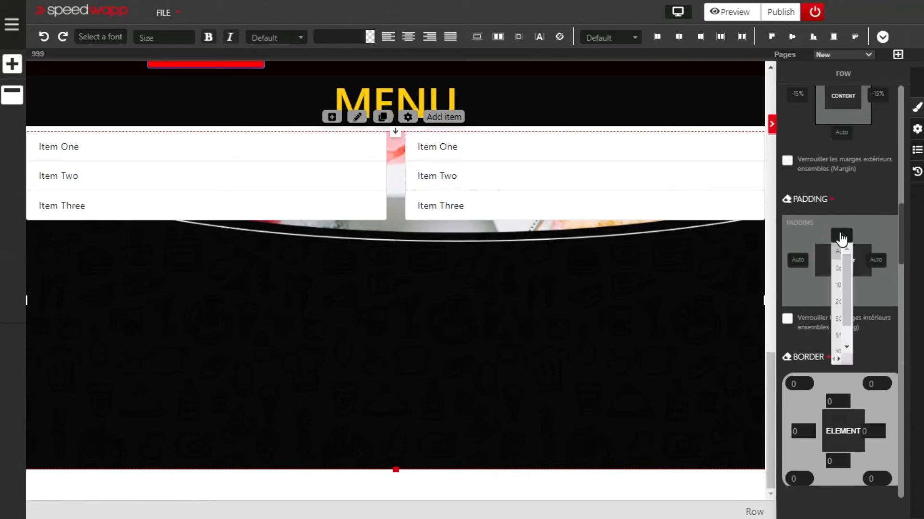
pyautogui.click(842, 321)
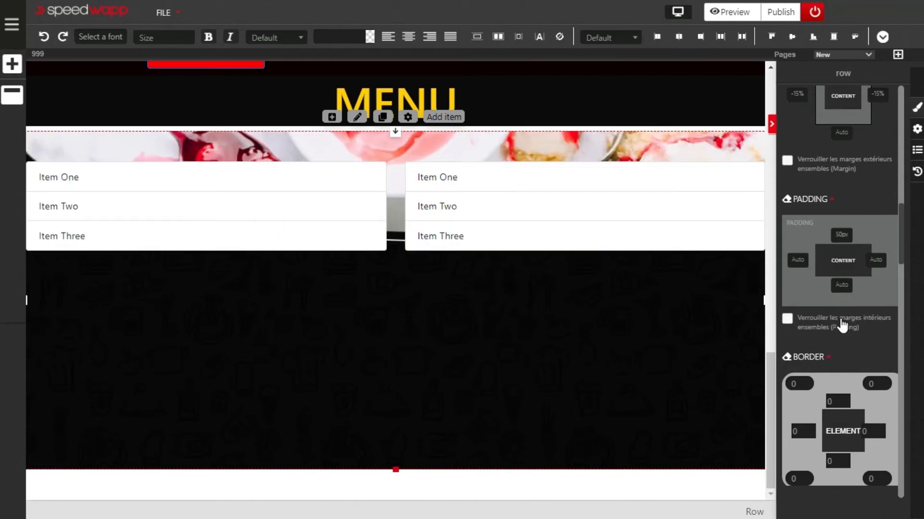
pyautogui.doubleClick(845, 240)
pyautogui.press('BackSpace')
pyautogui.click(846, 240)
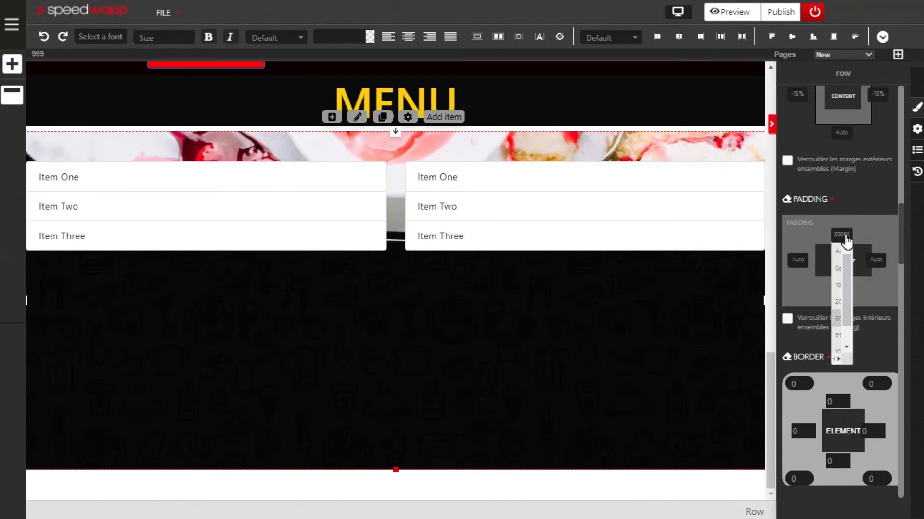
pyautogui.press('Return')
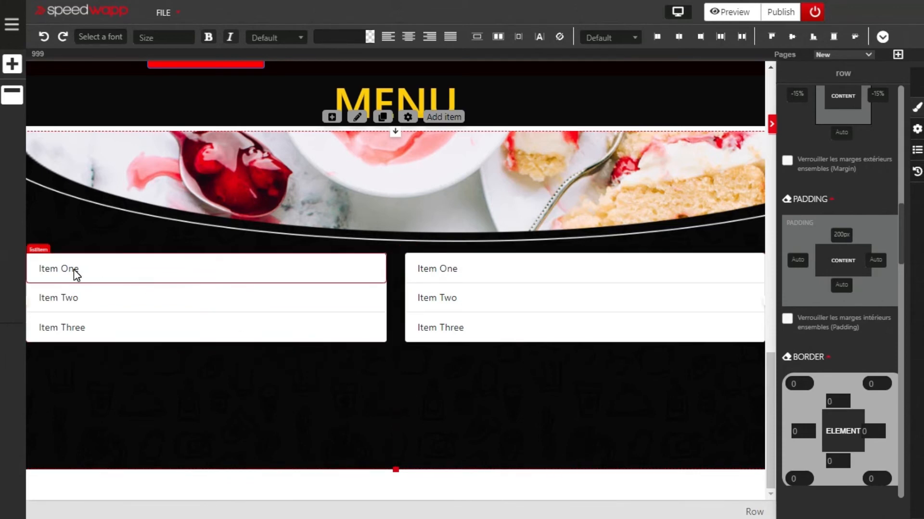
# - Replace the left list's first item with CUP CAKES, followed by a wide gap and the price $50.00
pyautogui.click(97, 271)
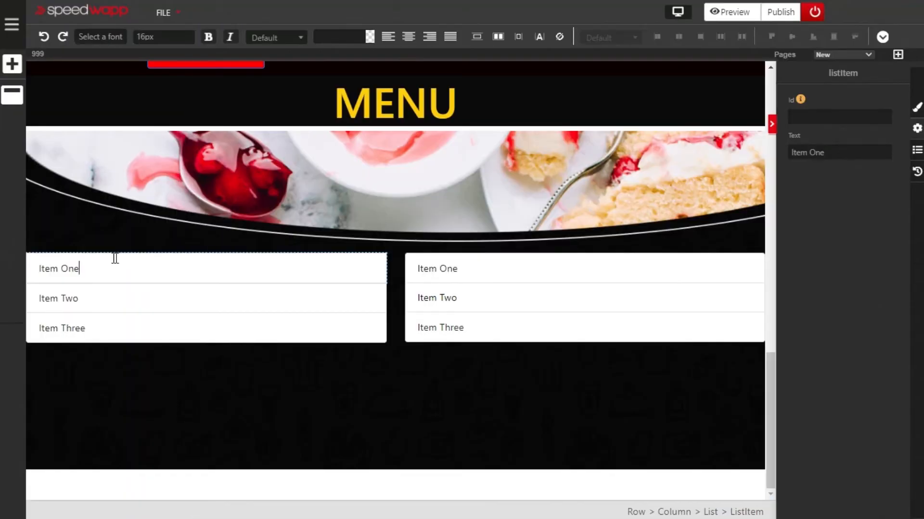
pyautogui.press('BackSpace')
pyautogui.press('BackSpace')
pyautogui.press('capslock')
pyautogui.write('CAP')
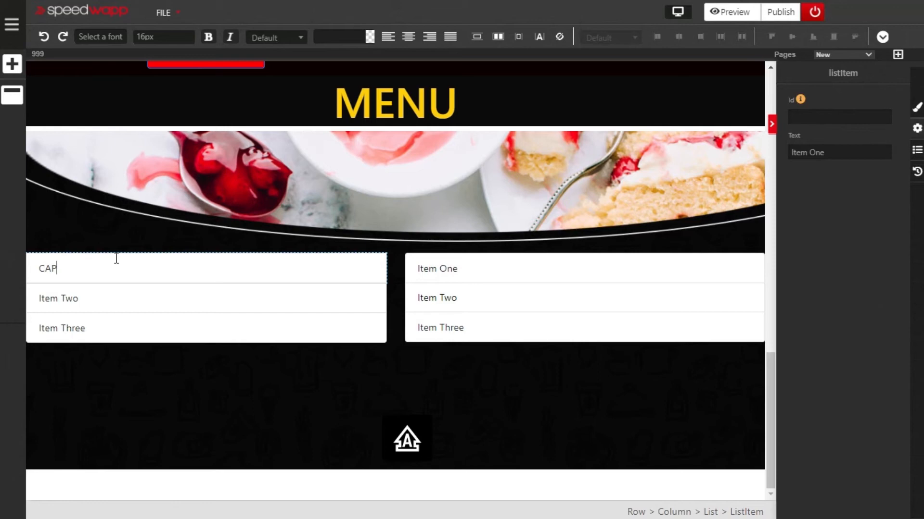
pyautogui.press('BackSpace')
pyautogui.press('BackSpace')
pyautogui.write('UP CAKES $')
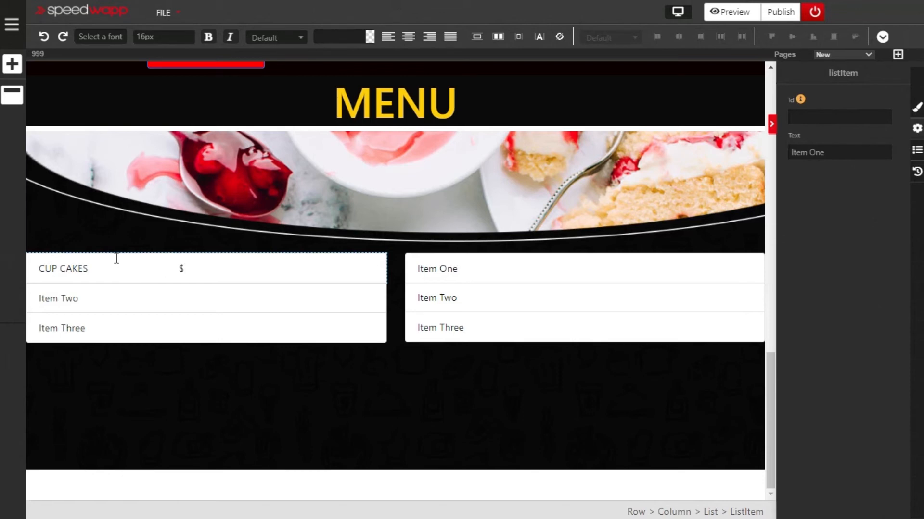
pyautogui.write('50.00')
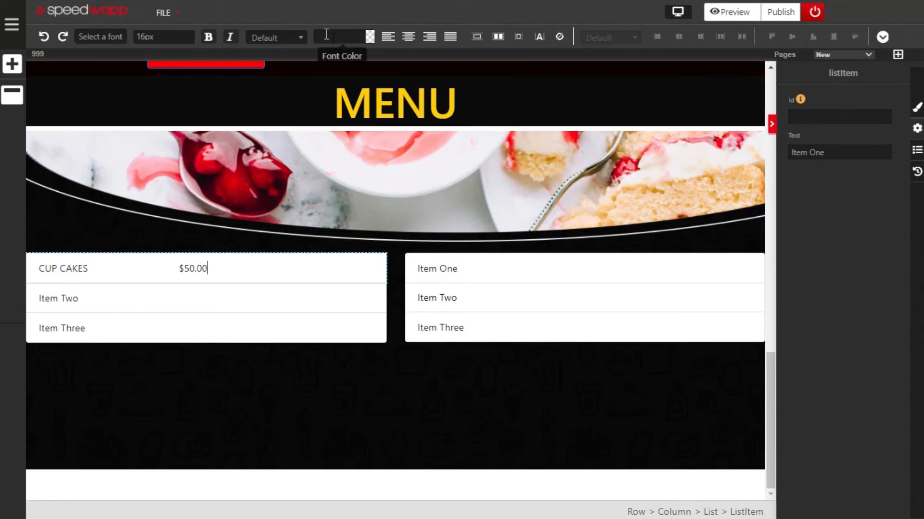
# - Make the CUP CAKES item bold and set its font size to 18px
pyautogui.click(208, 37)
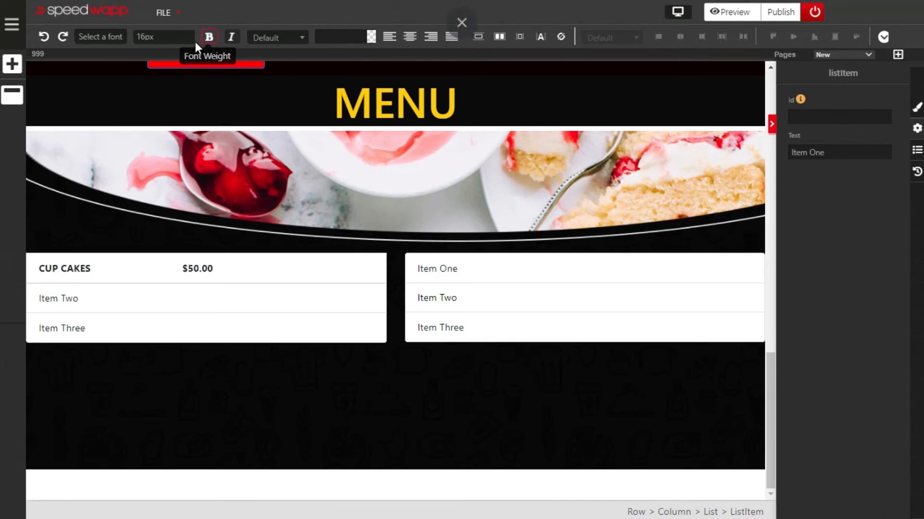
pyautogui.click(180, 38)
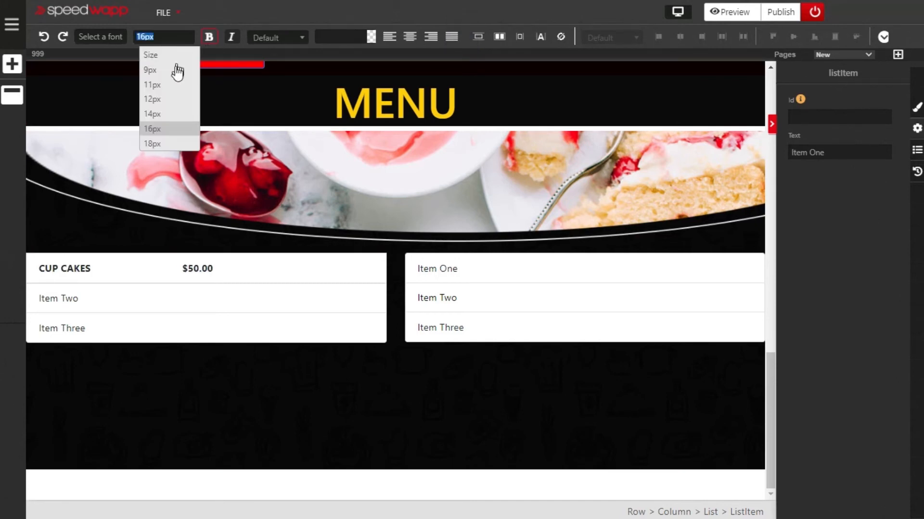
pyautogui.click(160, 144)
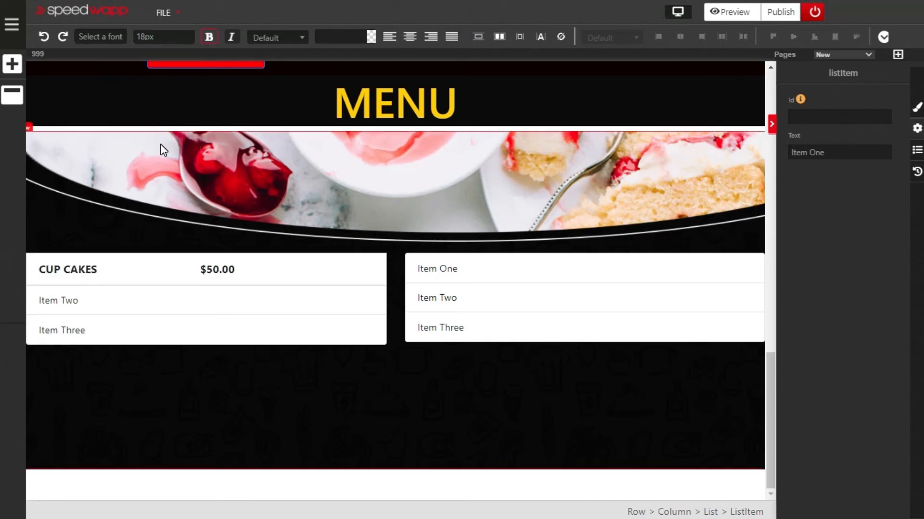
# - Set the CUP CAKES item's font colour to golden yellow, #ffd000, and copy the colour code
pyautogui.click(371, 36)
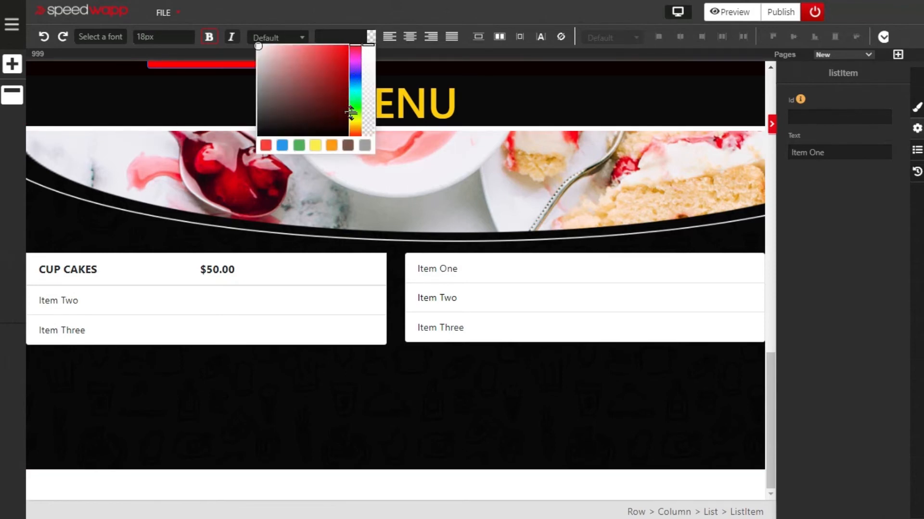
pyautogui.click(355, 126)
pyautogui.moveTo(334, 75); pyautogui.dragTo(339, 49)
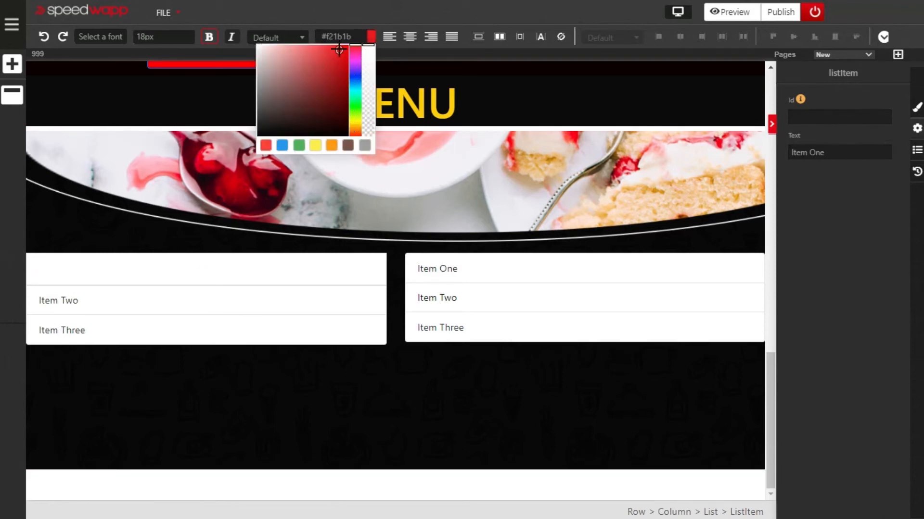
pyautogui.click(355, 128)
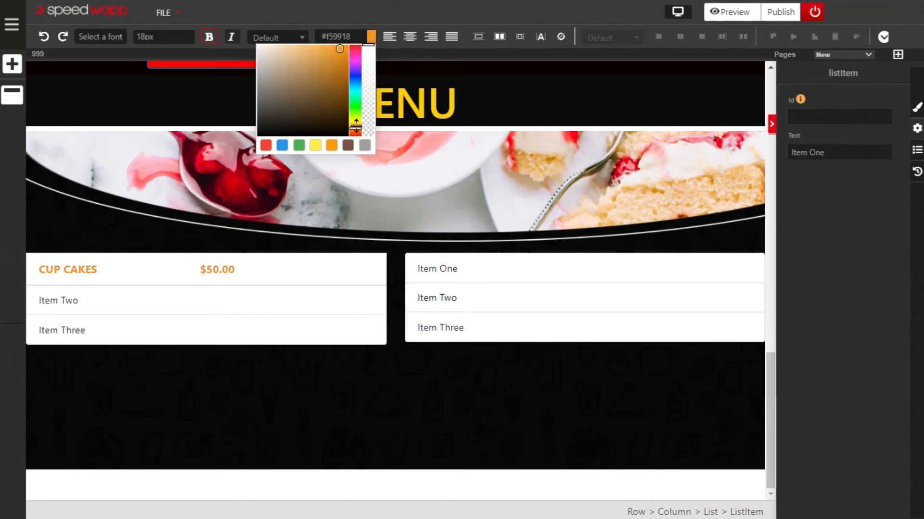
pyautogui.click(355, 125)
pyautogui.moveTo(306, 124); pyautogui.dragTo(348, 47)
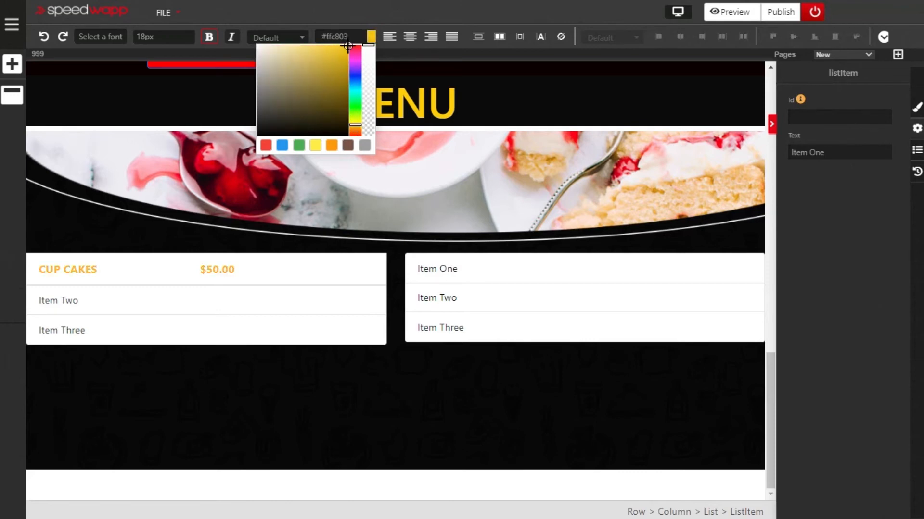
pyautogui.moveTo(319, 86); pyautogui.dragTo(349, 46)
pyautogui.tripleClick(355, 36)
pyautogui.hotkey('ctrl', 'c')
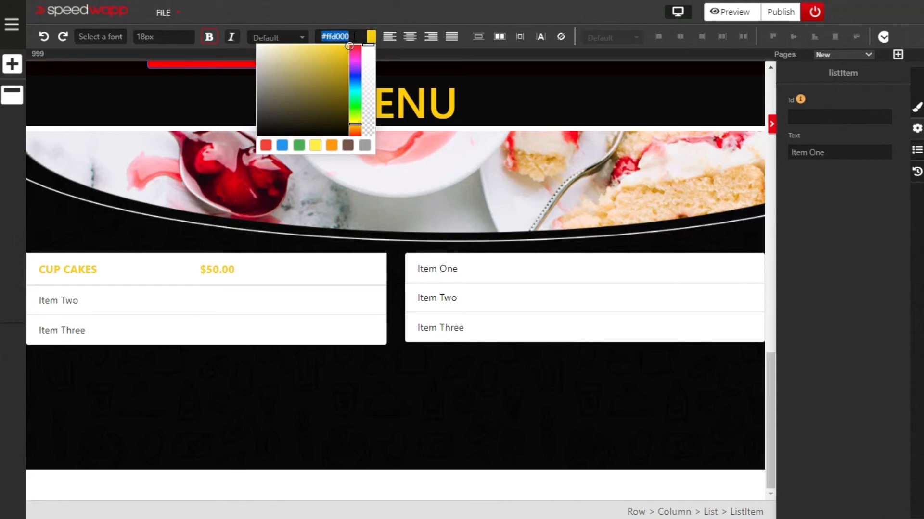
pyautogui.click(378, 13)
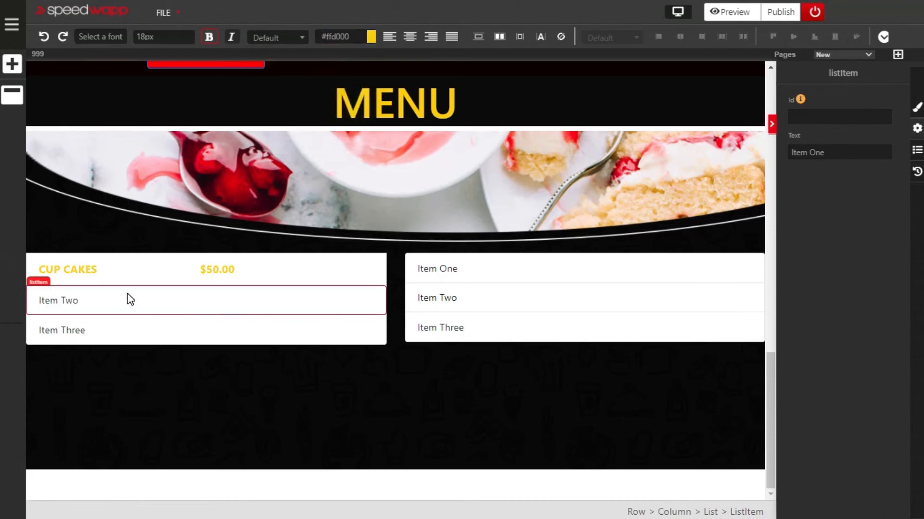
# - Set the CUP CAKES list item's background colour to black, #000000
pyautogui.click(309, 268)
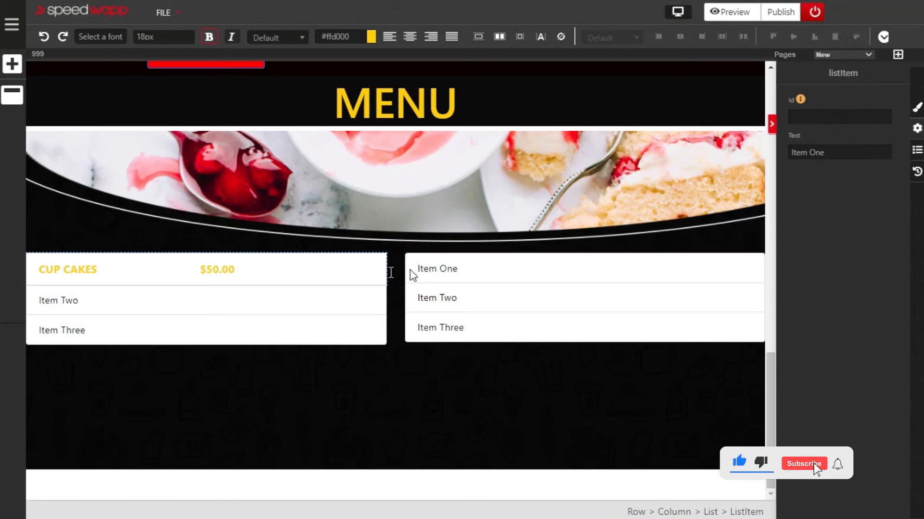
pyautogui.click(917, 108)
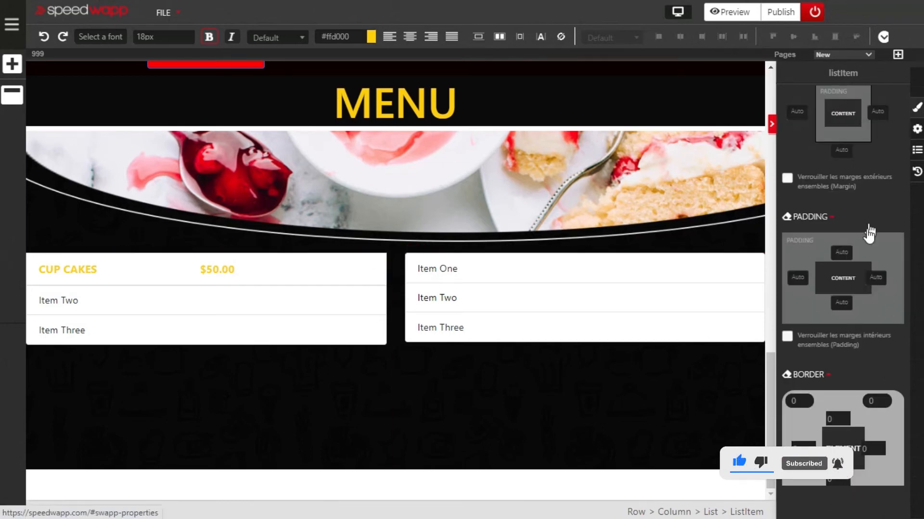
pyautogui.scroll(8, 861, 226)
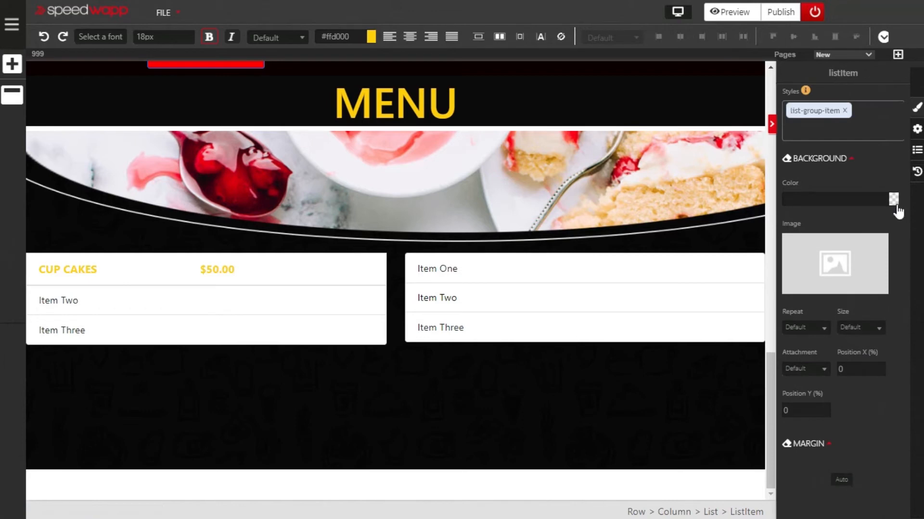
pyautogui.click(894, 201)
pyautogui.moveTo(817, 284); pyautogui.dragTo(781, 298)
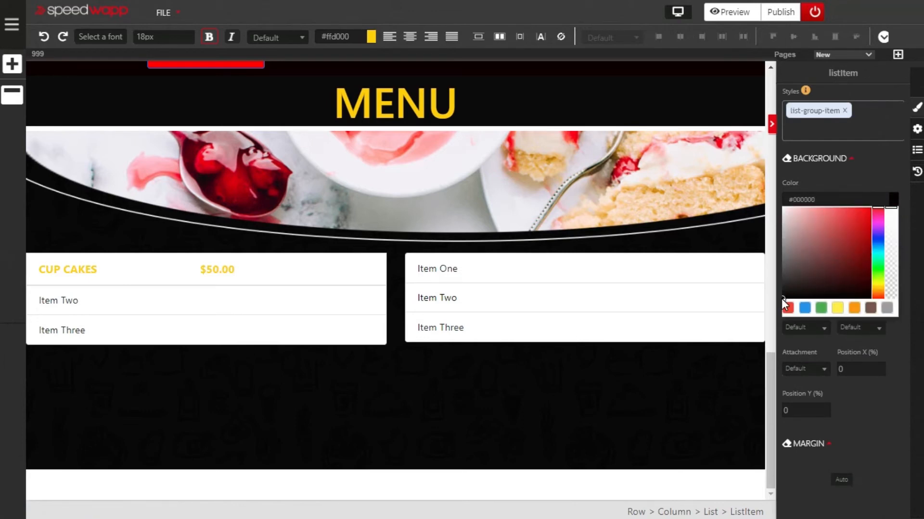
# - Replace the left list's second item with SWEET CAKES, followed by a wide gap and the price $ 40.00
pyautogui.click(256, 301)
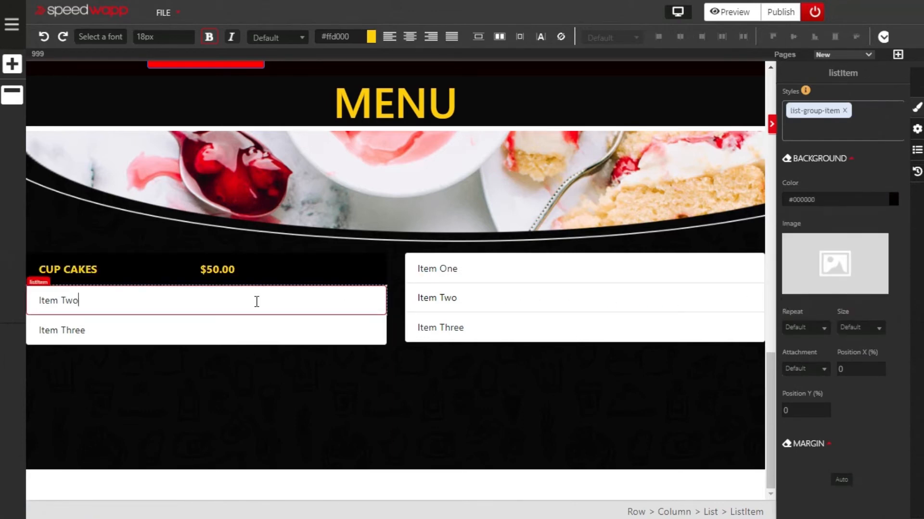
pyautogui.click(258, 307)
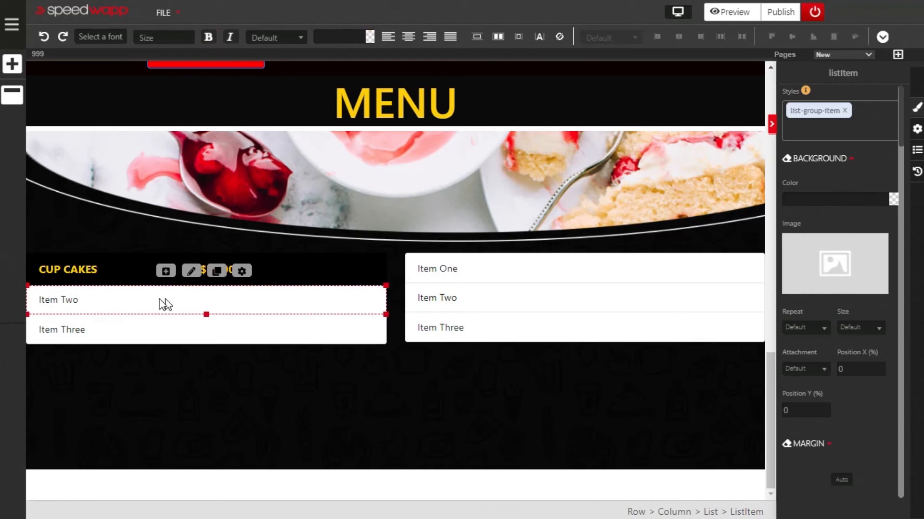
pyautogui.doubleClick(78, 304)
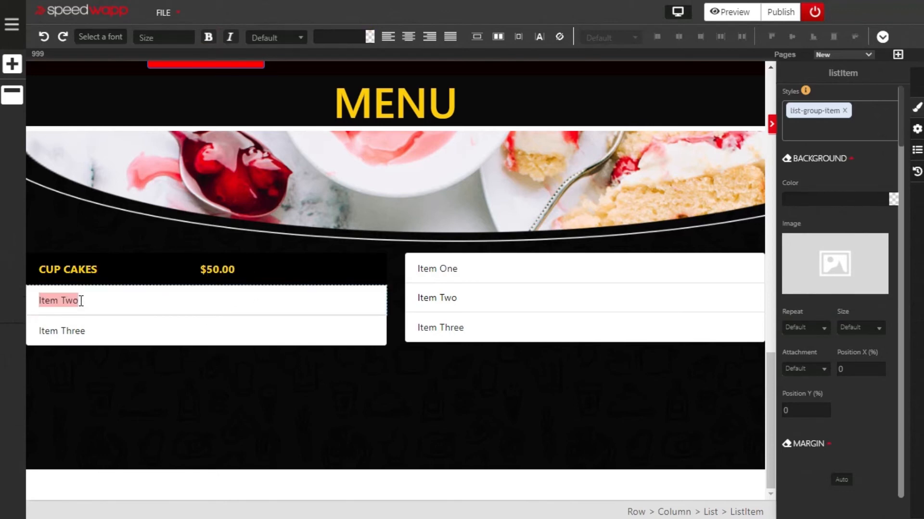
pyautogui.press('BackSpace')
pyautogui.write('SWEET CAKES $ 40')
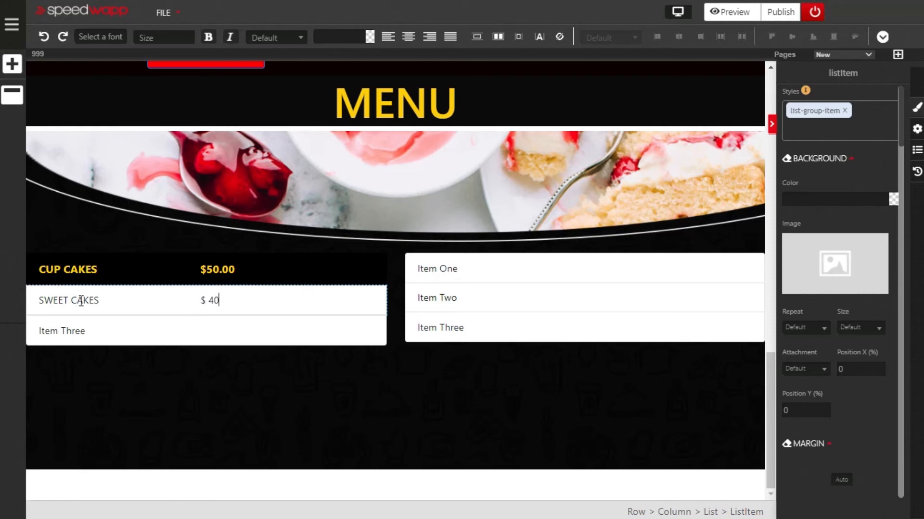
pyautogui.write('.00')
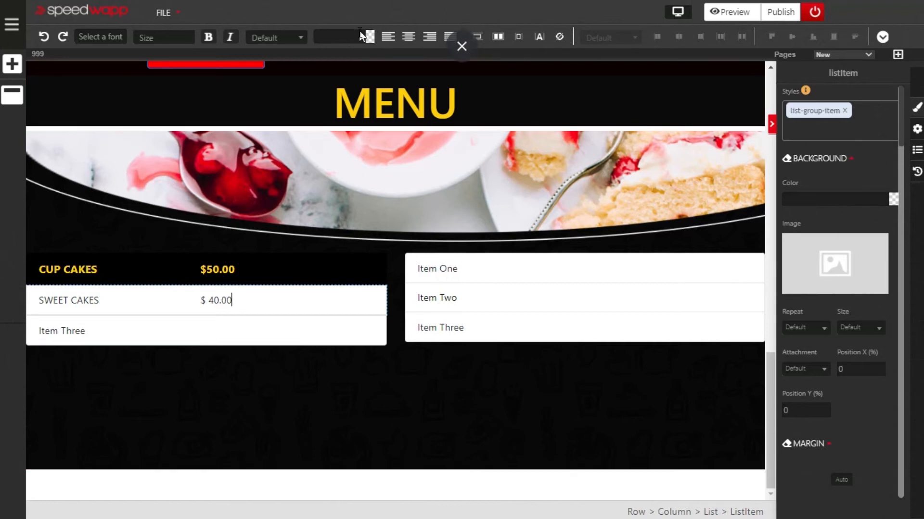
# - Style the SWEET CAKES item with bold golden yellow text, #ffd000, on a near-black #050505 background
pyautogui.click(339, 37)
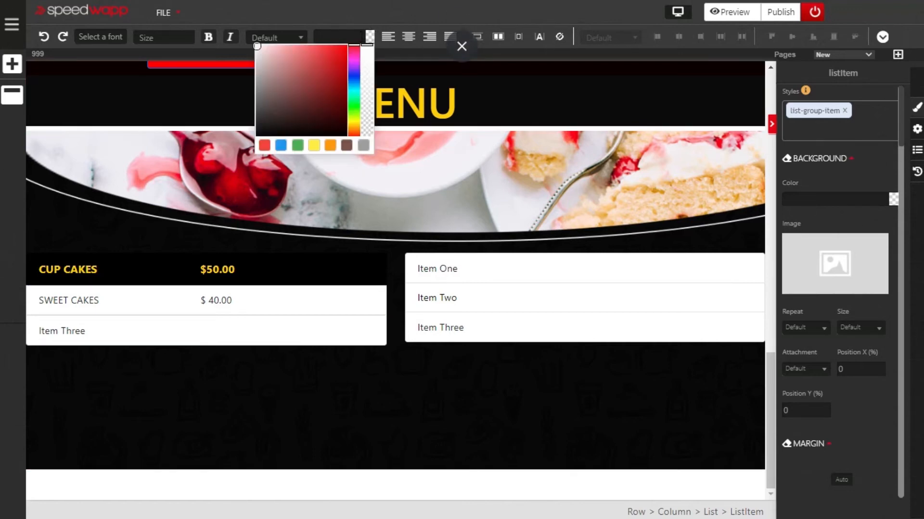
pyautogui.hotkey('ctrl', 'v')
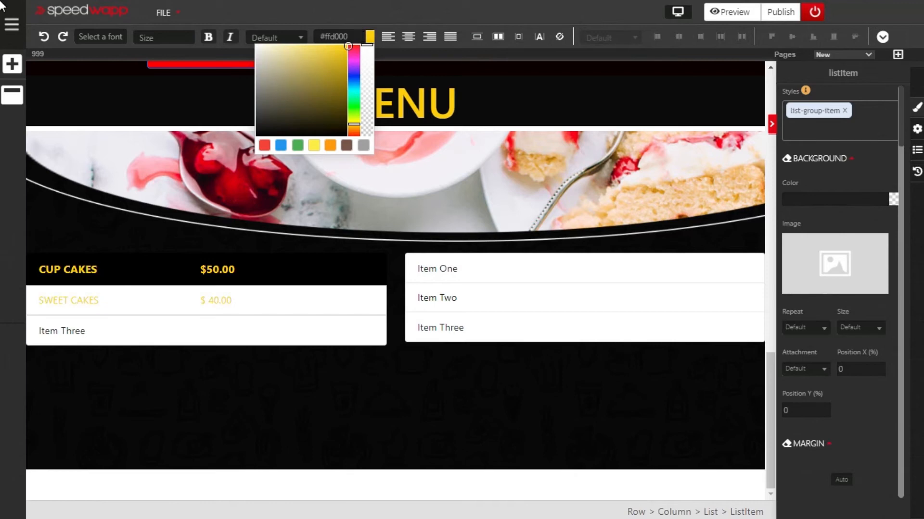
pyautogui.click(210, 37)
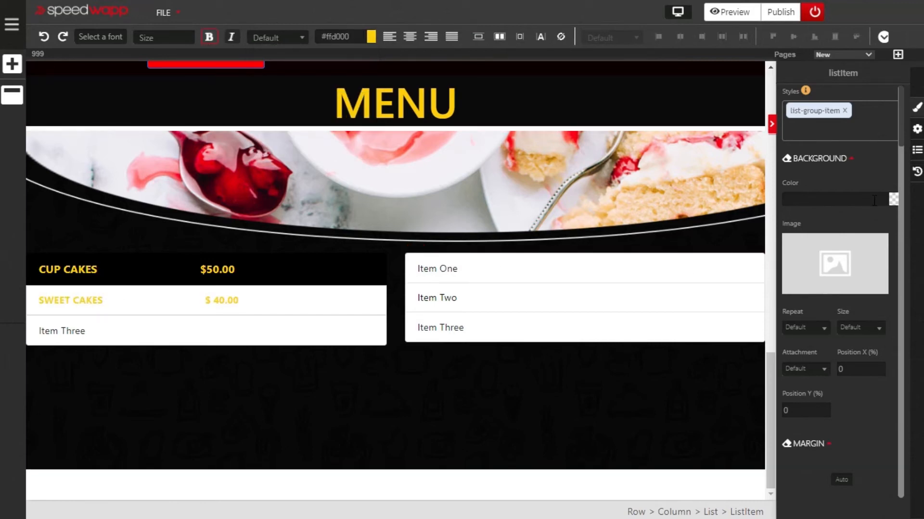
pyautogui.click(893, 199)
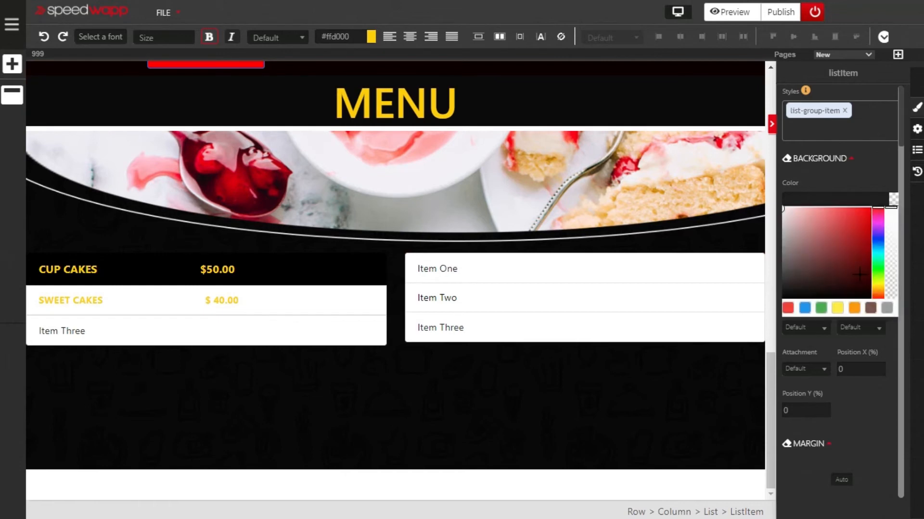
pyautogui.moveTo(784, 295); pyautogui.dragTo(782, 298)
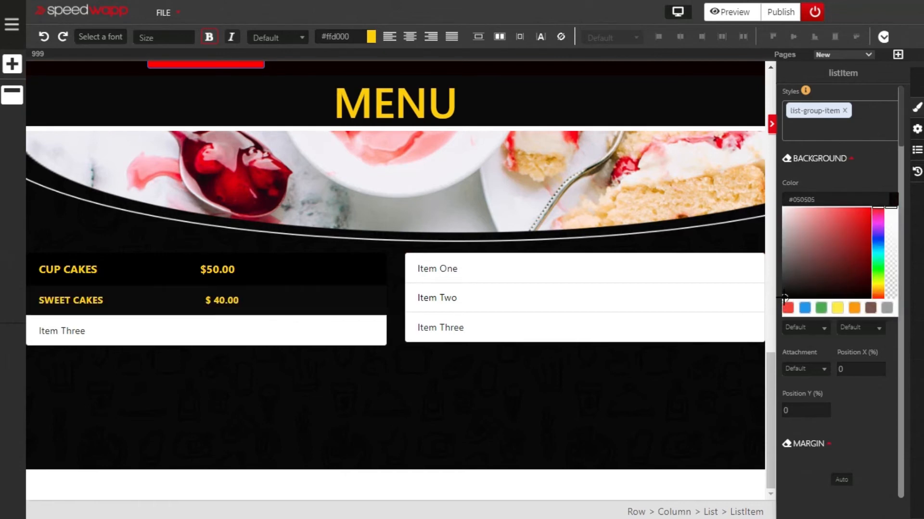
# - Clear the placeholder text of the left list's third item, Item Three
pyautogui.click(326, 330)
pyautogui.click(185, 340)
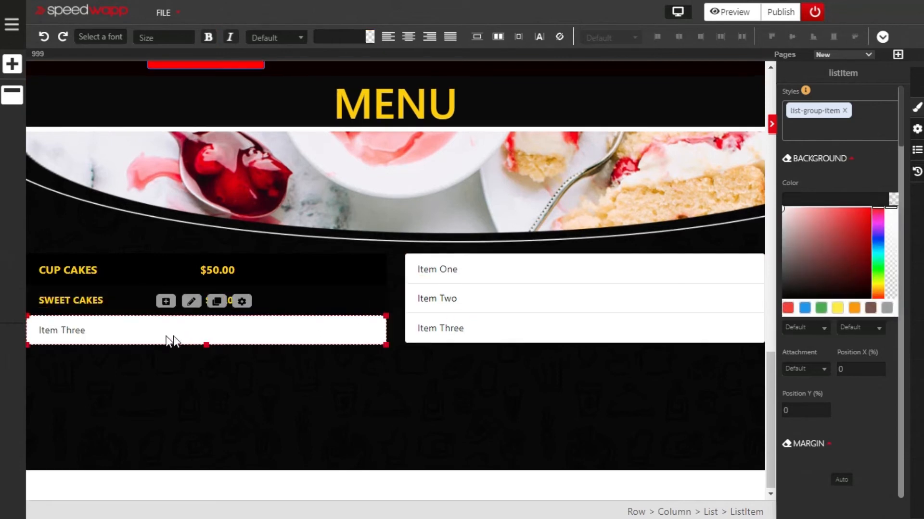
pyautogui.click(91, 329)
pyautogui.tripleClick(95, 330)
pyautogui.press('BackSpace')
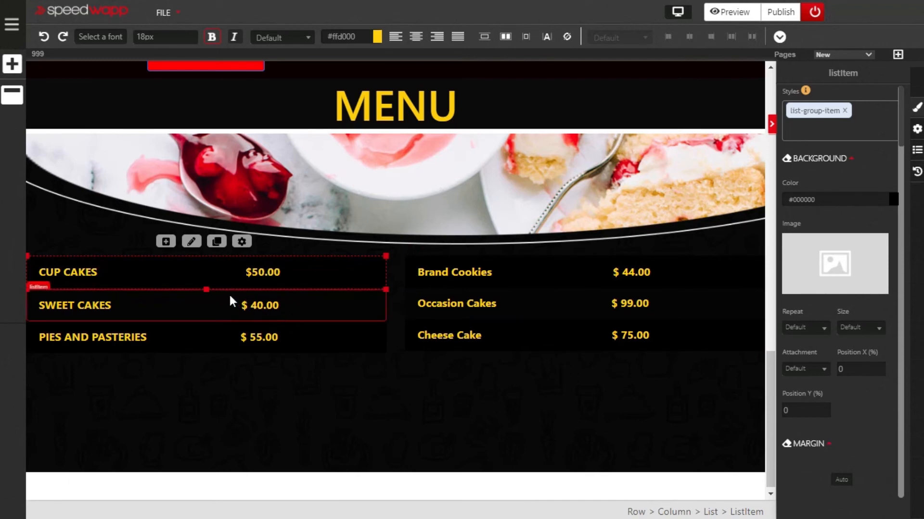
# - Increase the heights of the CUP CAKES, SWEET CAKES and PIES AND PASTERIES items to space out the left list
pyautogui.moveTo(206, 287)
pyautogui.mouseDown()
pyautogui.moveTo(200, 335)
pyautogui.moveTo(213, 304)
pyautogui.mouseUp()
pyautogui.click(201, 325)
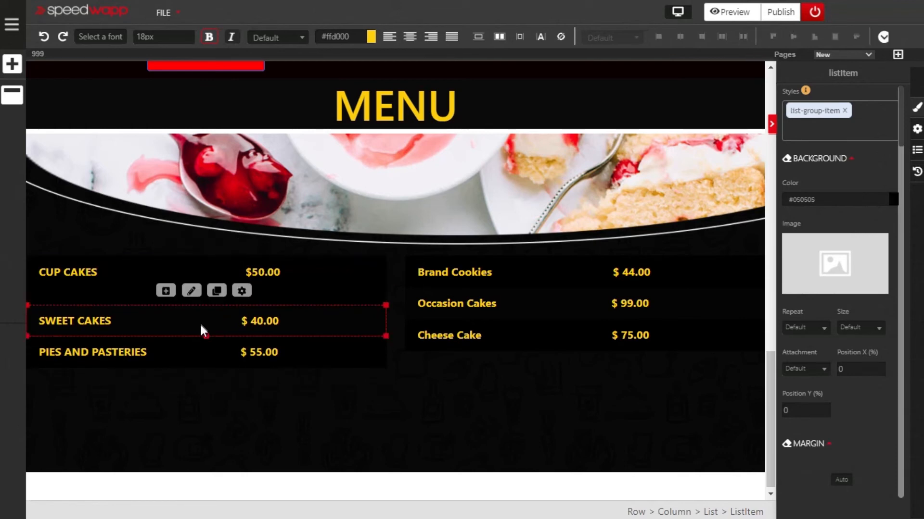
pyautogui.moveTo(205, 337); pyautogui.dragTo(201, 371)
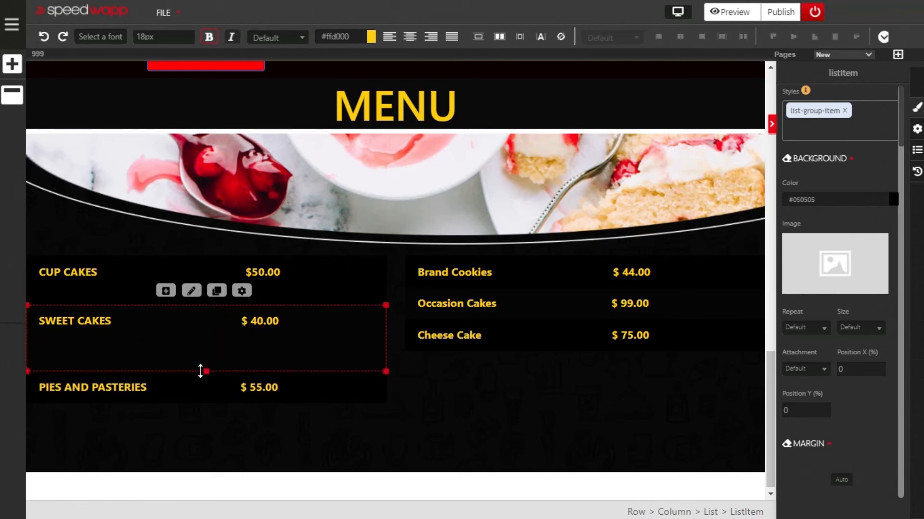
pyautogui.click(181, 400)
pyautogui.moveTo(206, 402); pyautogui.dragTo(208, 436)
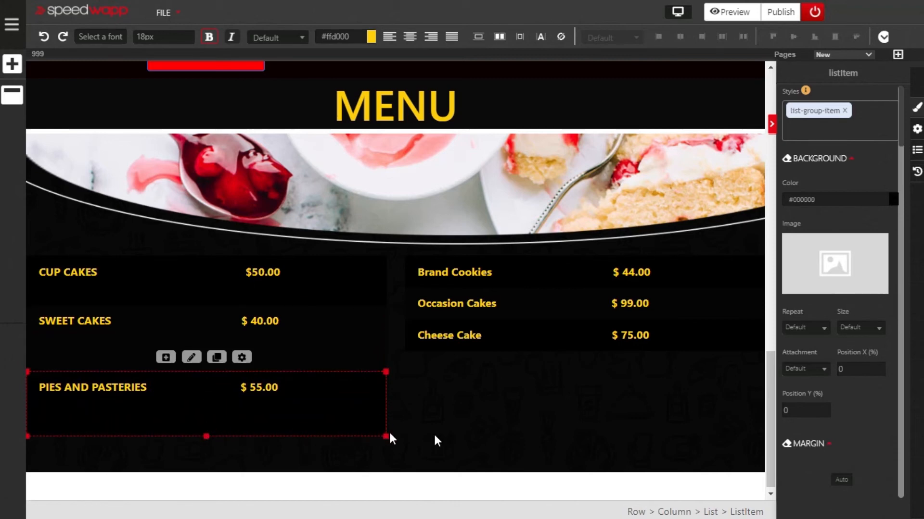
# - Increase the heights of the Brand Cookies, Occasion Cakes and Cheese Cake items to space out the right list
pyautogui.click(471, 423)
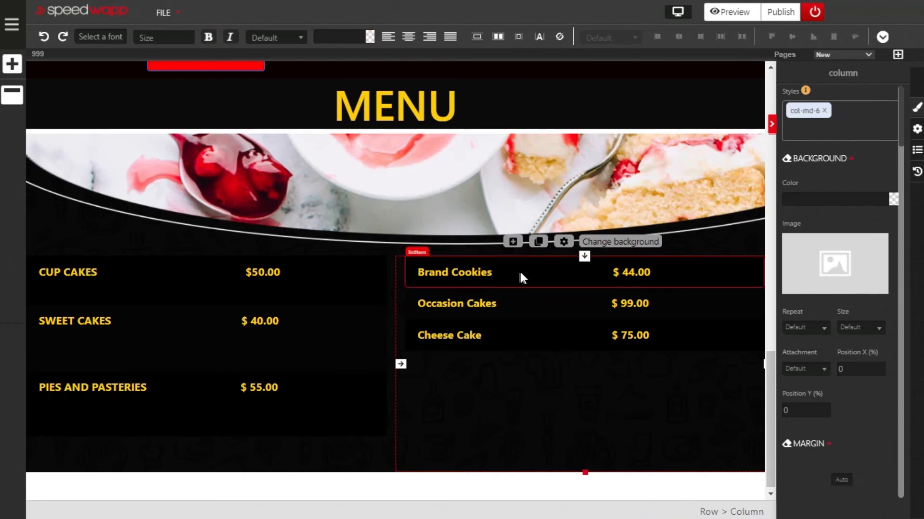
pyautogui.click(539, 284)
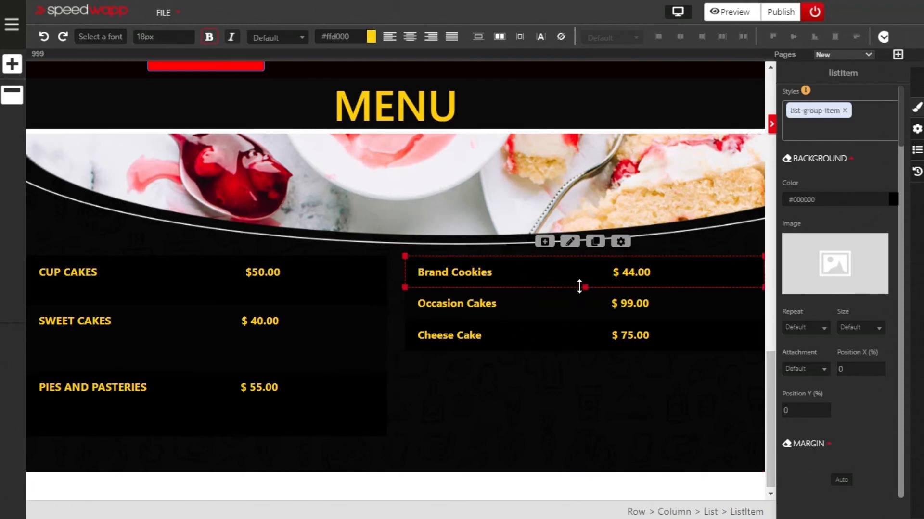
pyautogui.moveTo(583, 287); pyautogui.dragTo(584, 320)
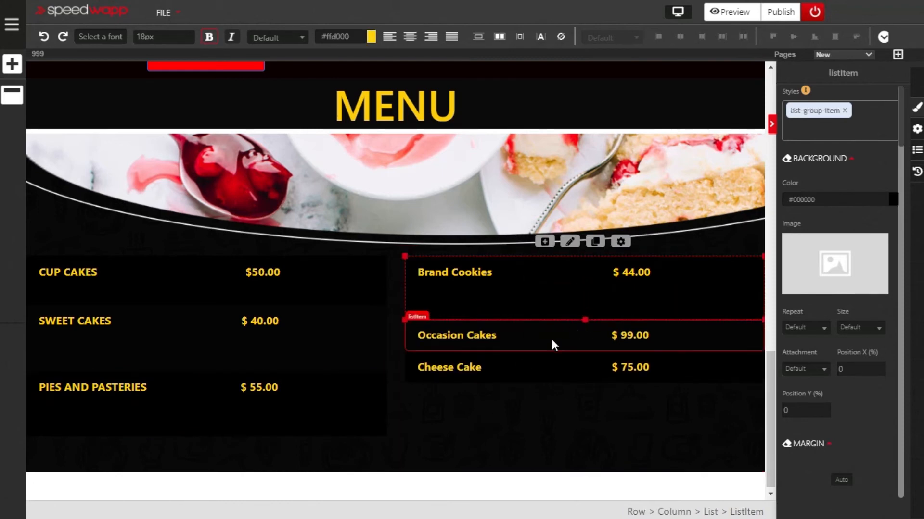
pyautogui.click(552, 340)
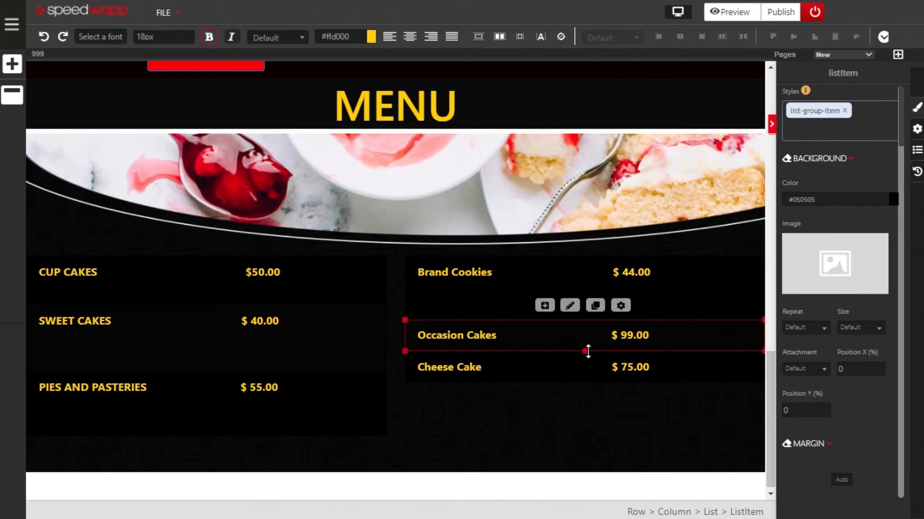
pyautogui.moveTo(585, 351); pyautogui.dragTo(585, 390)
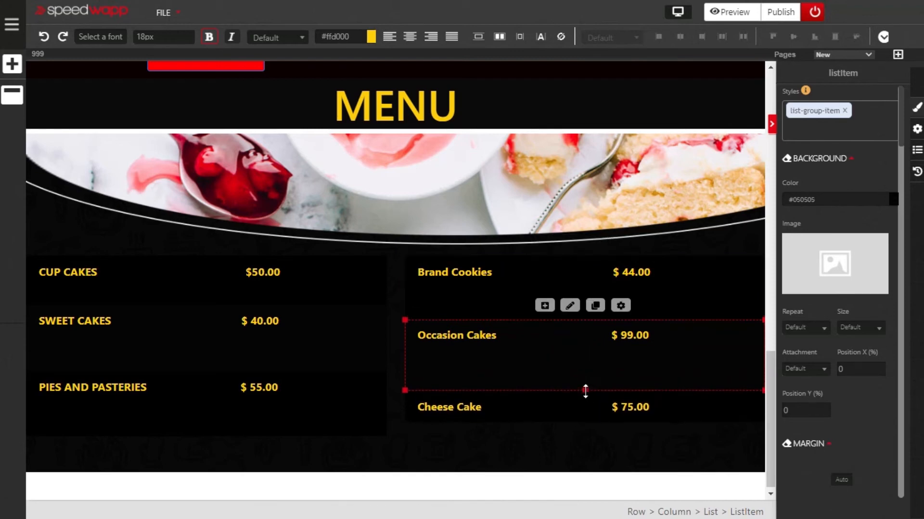
pyautogui.click(521, 417)
pyautogui.moveTo(584, 420); pyautogui.dragTo(584, 447)
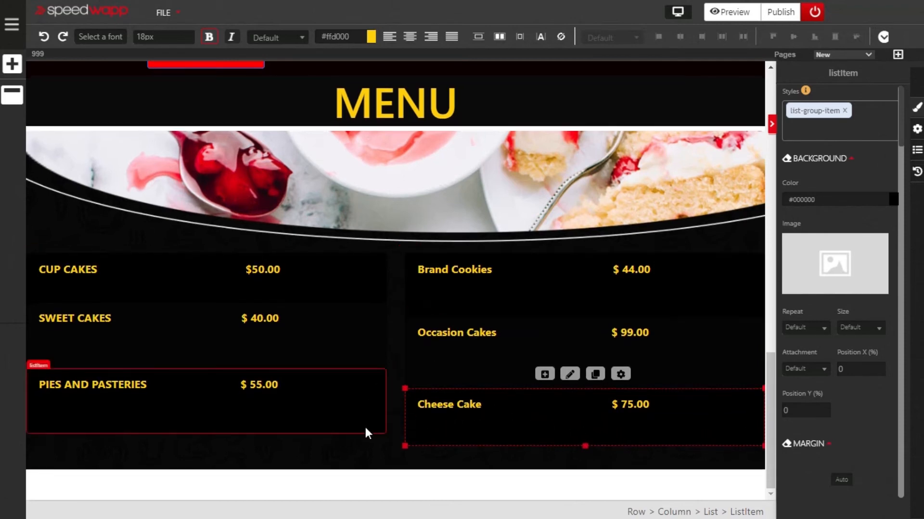
# - Review the page from the GET SERVED NOW banner down to the spacing of the two MENU lists
pyautogui.click(388, 431)
pyautogui.scroll(4, 388, 295)
pyautogui.scroll(-4, 388, 294)
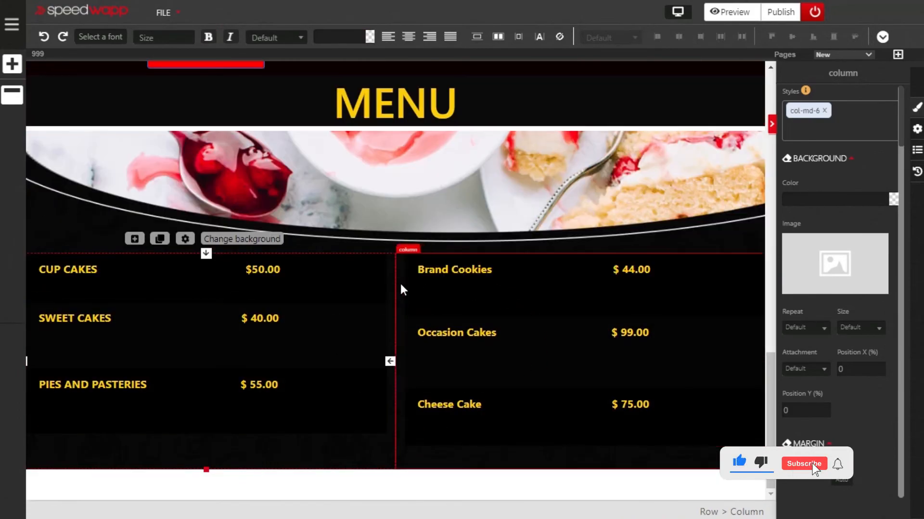
pyautogui.scroll(15, 515, 217)
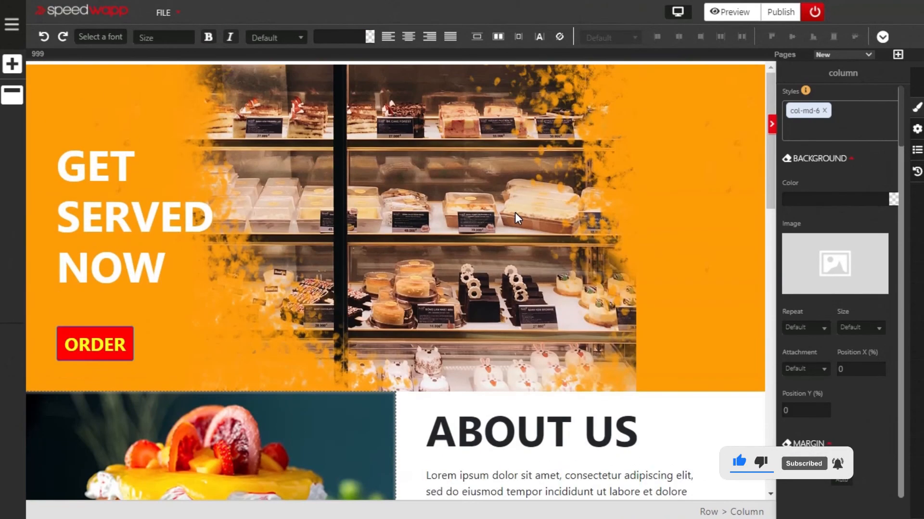
pyautogui.scroll(-15, 515, 219)
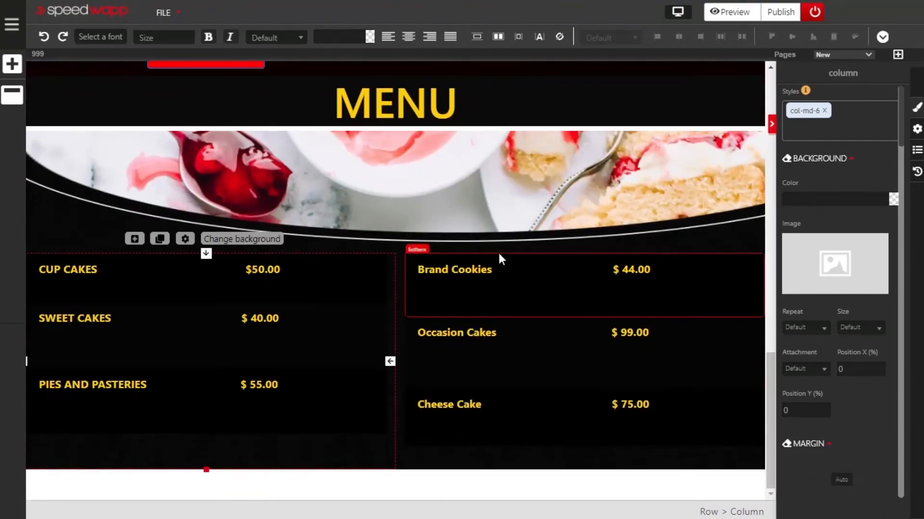
pyautogui.scroll(4, 454, 232)
pyautogui.scroll(-4, 453, 233)
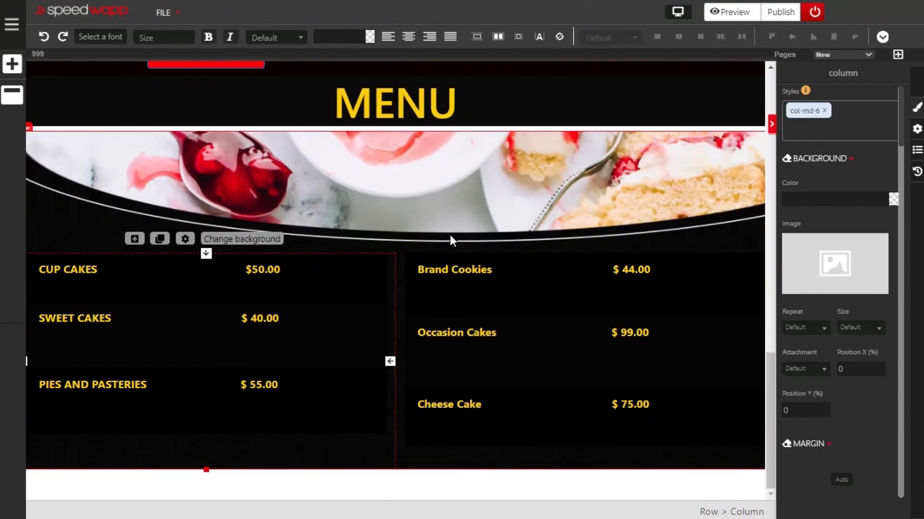
pyautogui.scroll(5, 446, 241)
pyautogui.scroll(-4, 445, 245)
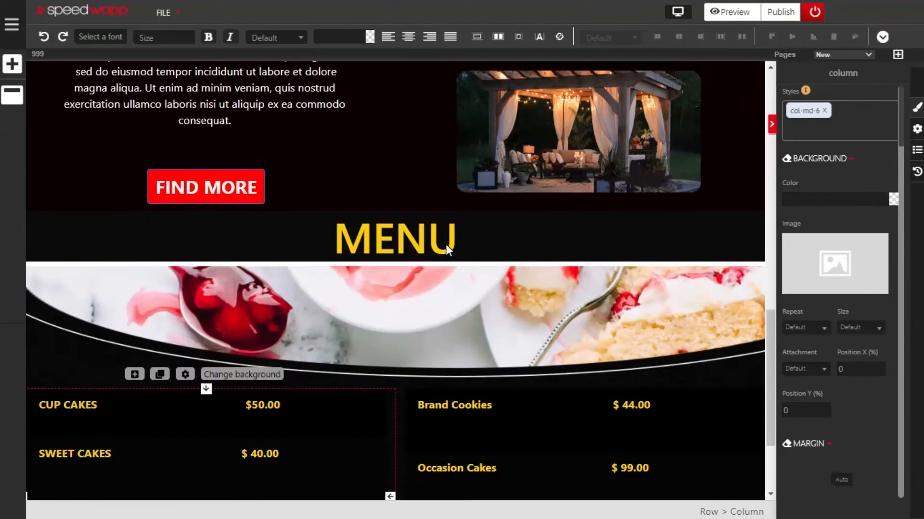
pyautogui.scroll(-3, 446, 244)
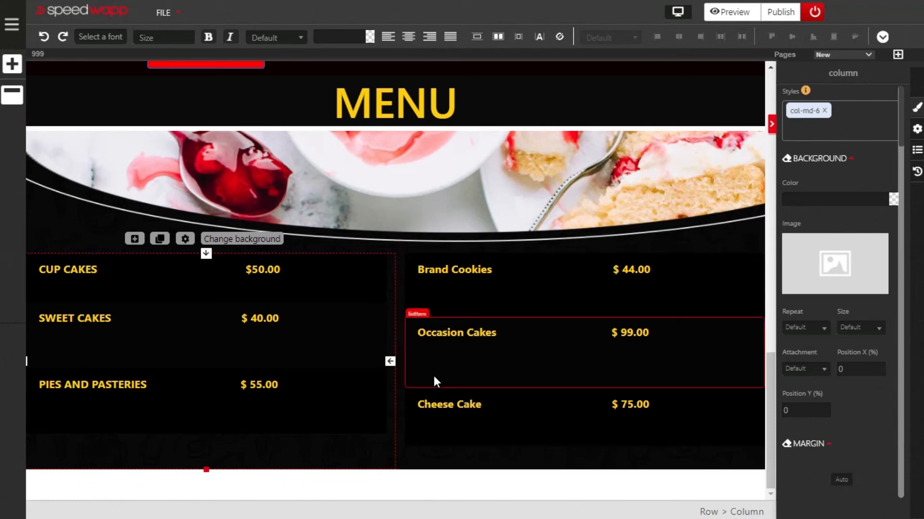
# - Add an empty single-column section below the MENU section and enlarge its height considerably
pyautogui.click(12, 66)
pyautogui.click(12, 95)
pyautogui.click(144, 123)
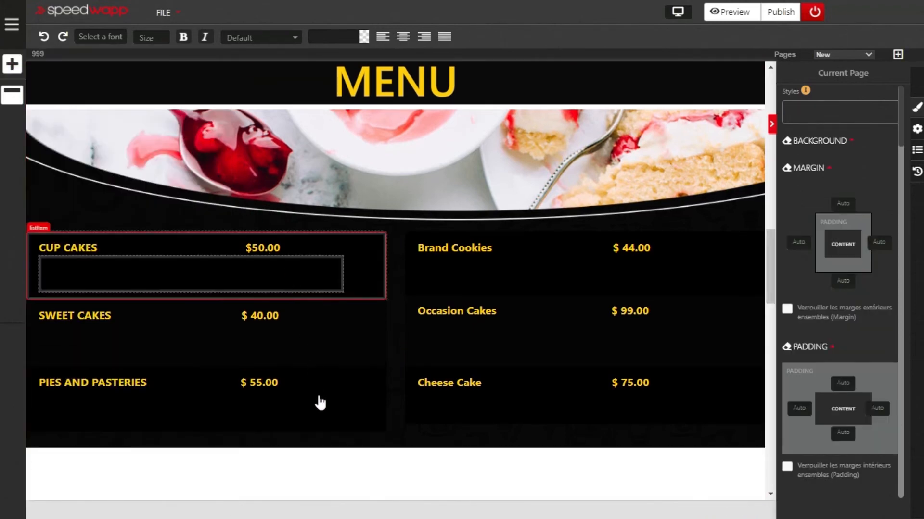
pyautogui.click(375, 493)
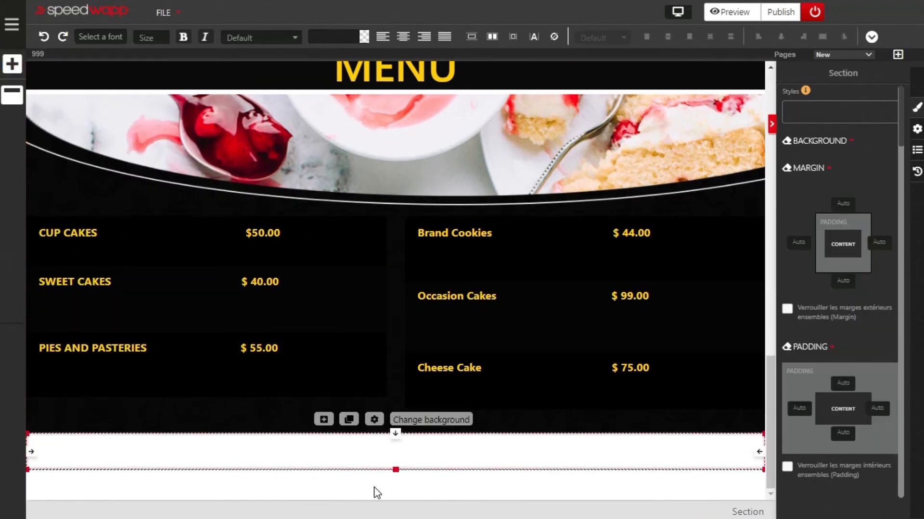
pyautogui.moveTo(395, 466); pyautogui.dragTo(357, 489)
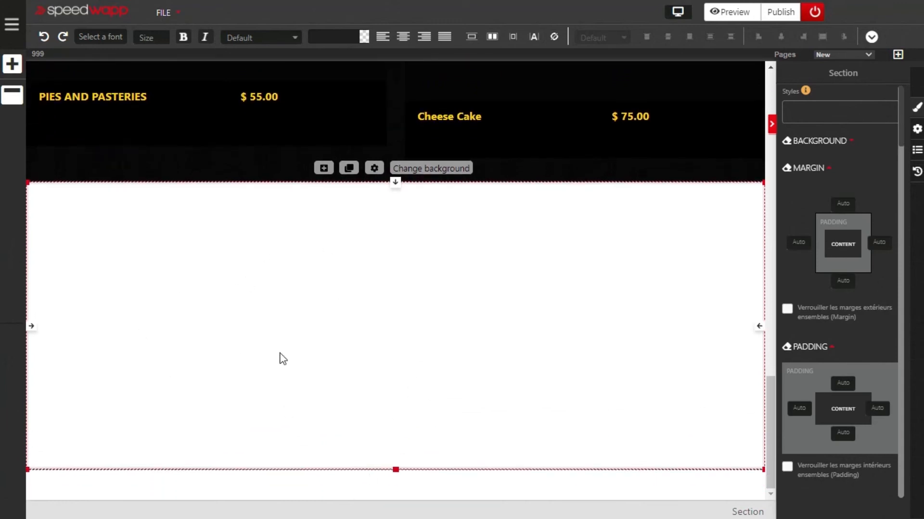
# - Add a Heading 1 to the new empty section and place a paragraph directly beneath it
pyautogui.click(12, 64)
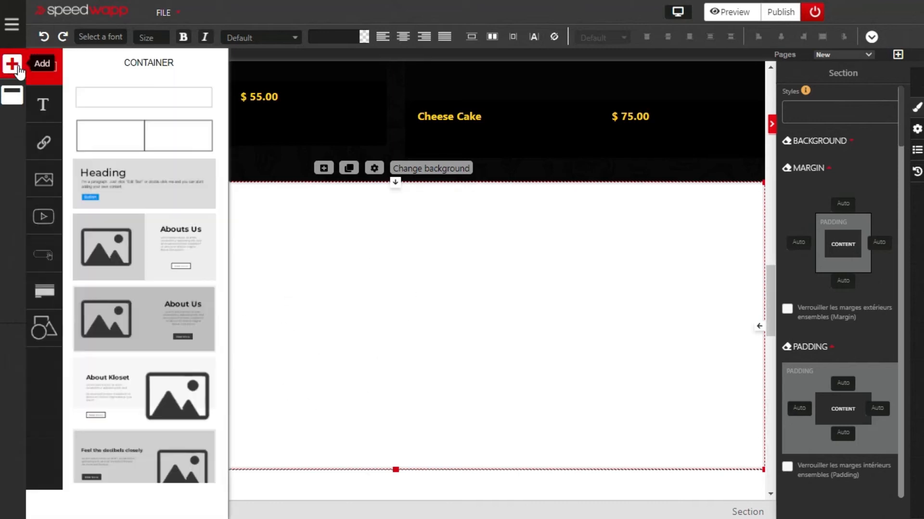
pyautogui.click(53, 132)
pyautogui.moveTo(127, 124); pyautogui.dragTo(258, 229)
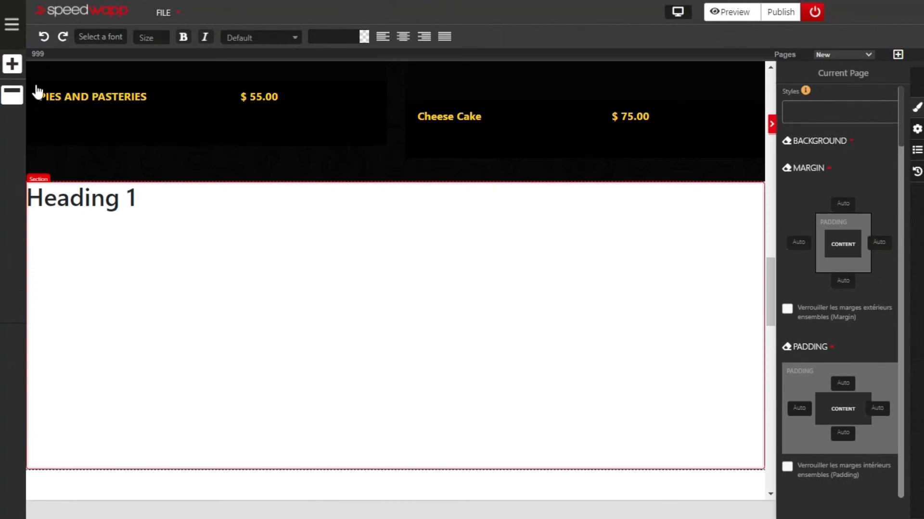
pyautogui.click(11, 66)
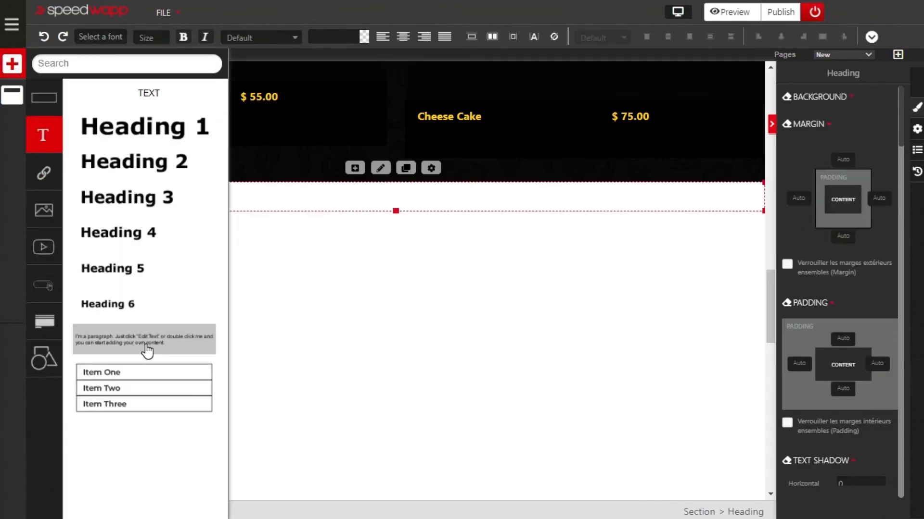
pyautogui.moveTo(149, 347); pyautogui.dragTo(284, 309)
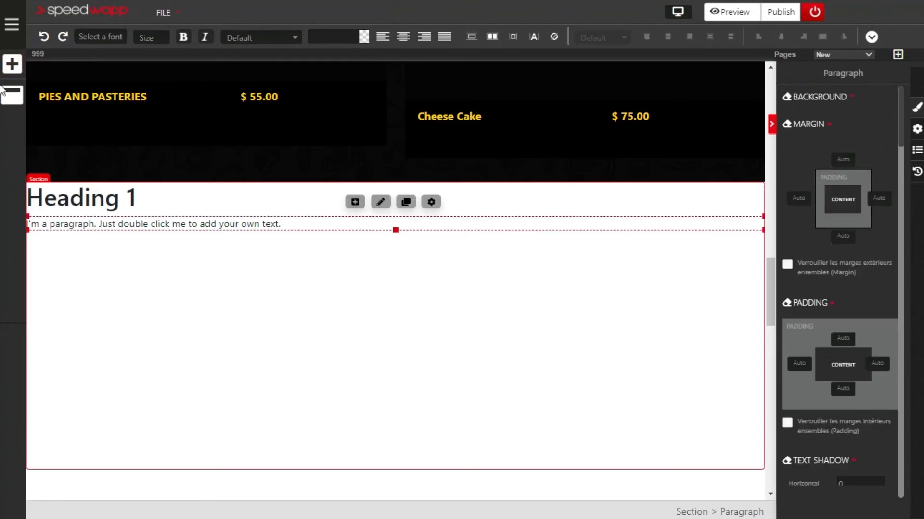
# - Add a name and email form with a submit button beneath the paragraph and set its flex layout to Vertical
pyautogui.click(12, 66)
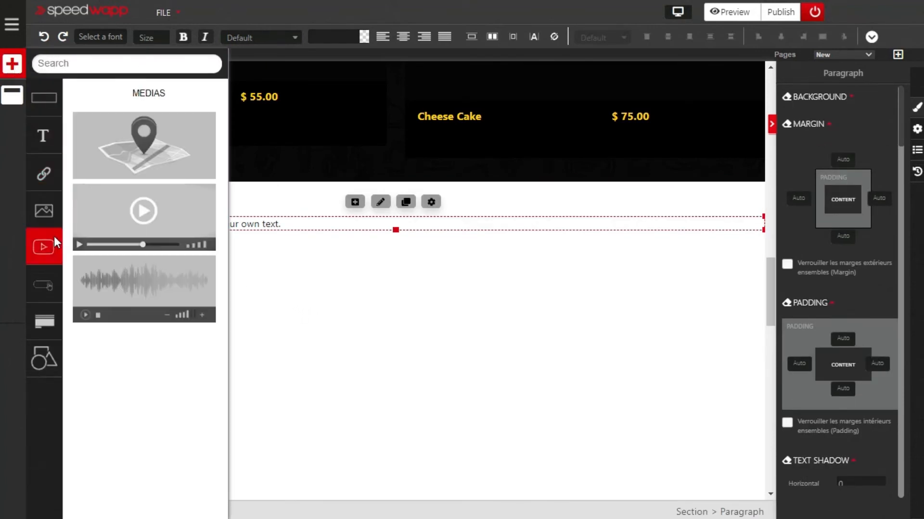
pyautogui.moveTo(41, 321)
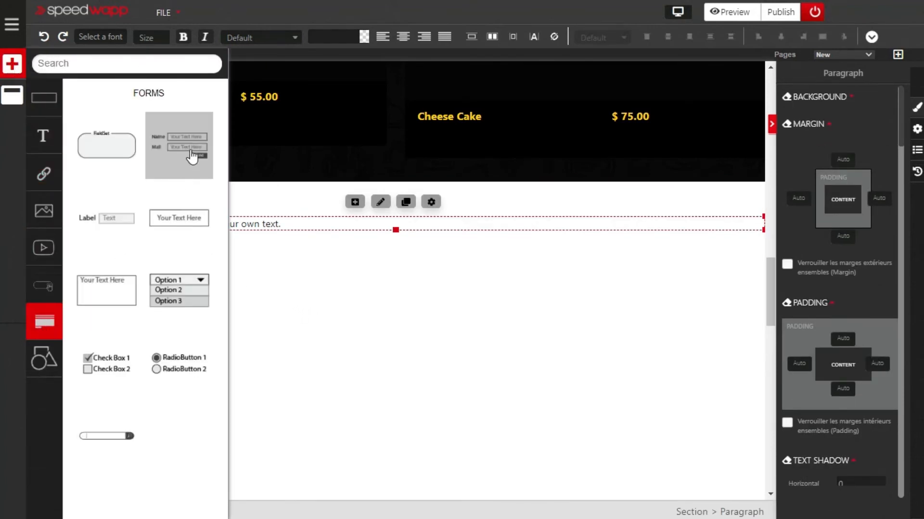
pyautogui.moveTo(182, 164); pyautogui.dragTo(275, 267)
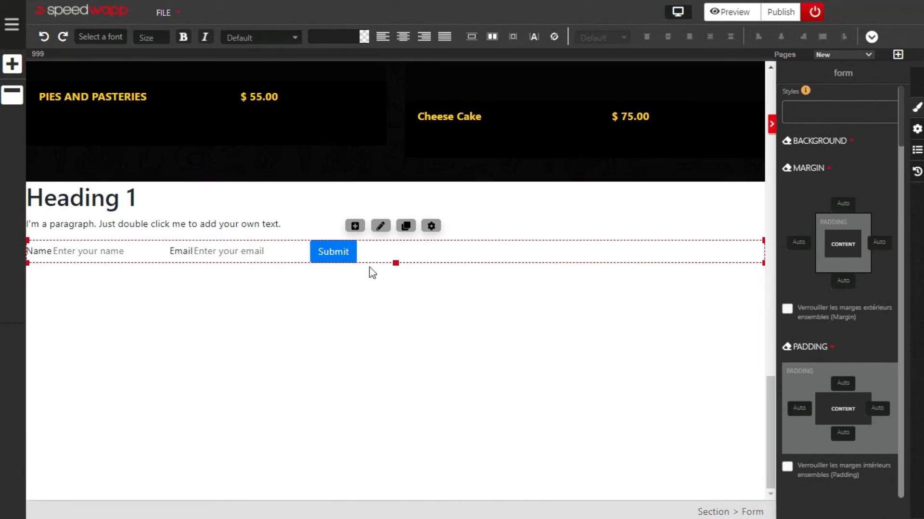
pyautogui.click(490, 44)
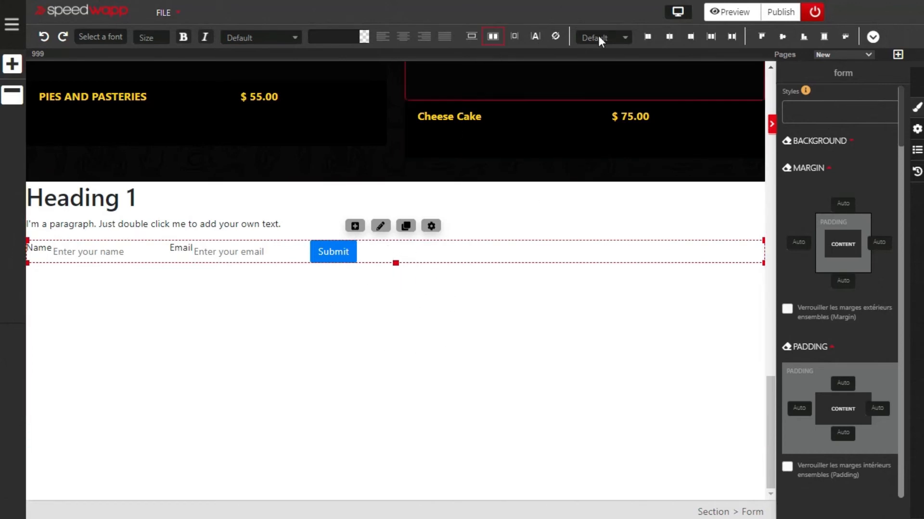
pyautogui.click(625, 39)
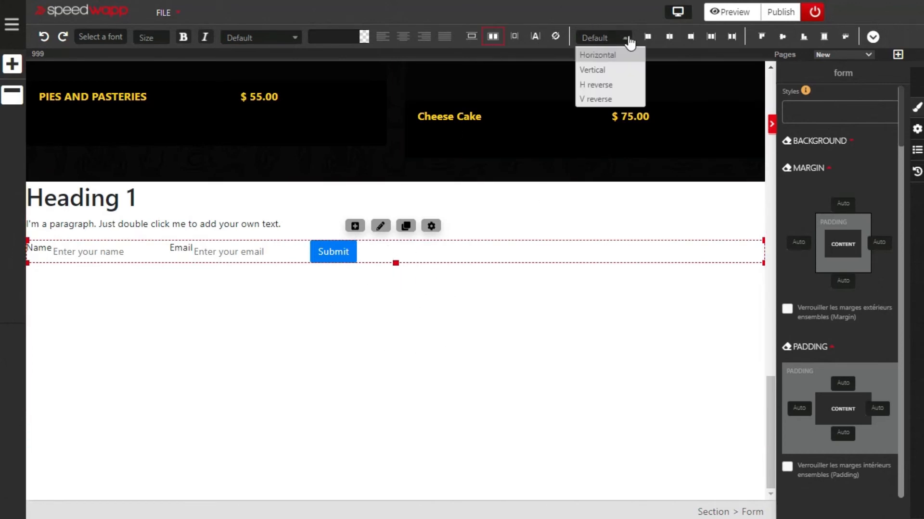
pyautogui.click(615, 72)
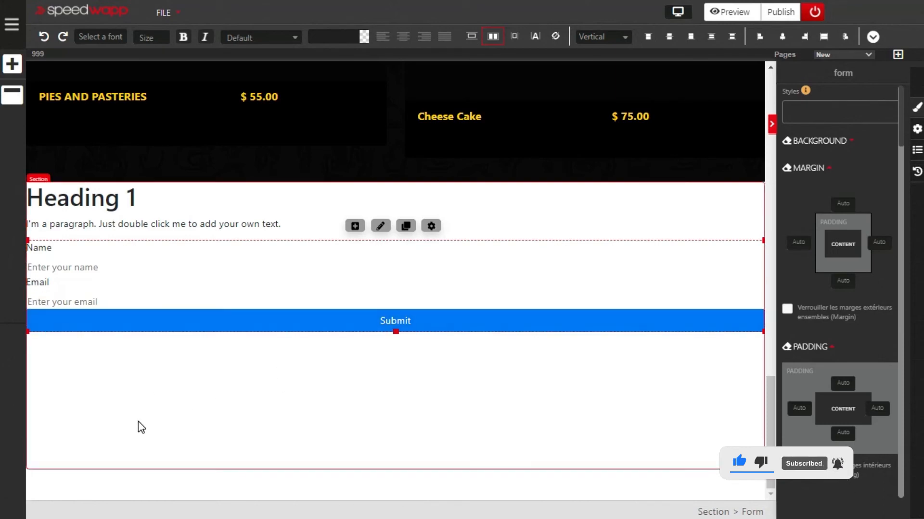
# - Add a text input to the form between the email field and the Submit button
pyautogui.click(11, 64)
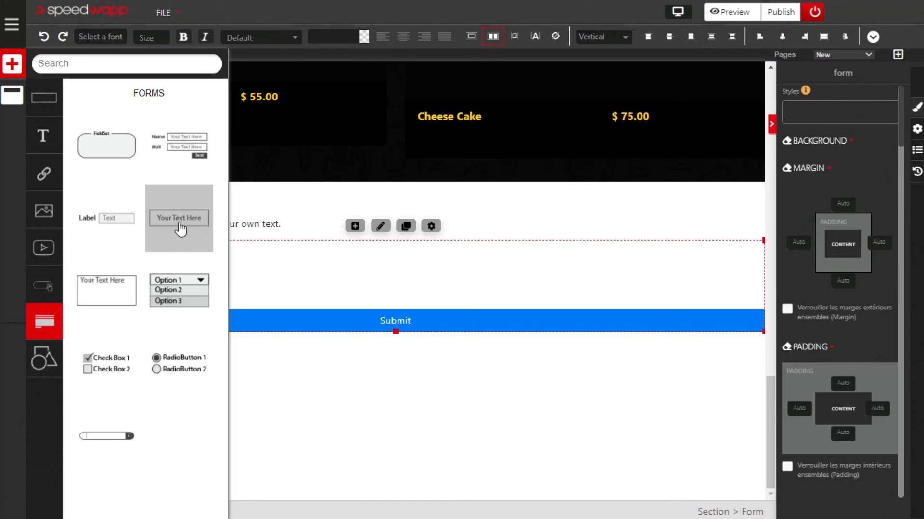
pyautogui.moveTo(181, 230); pyautogui.dragTo(127, 327)
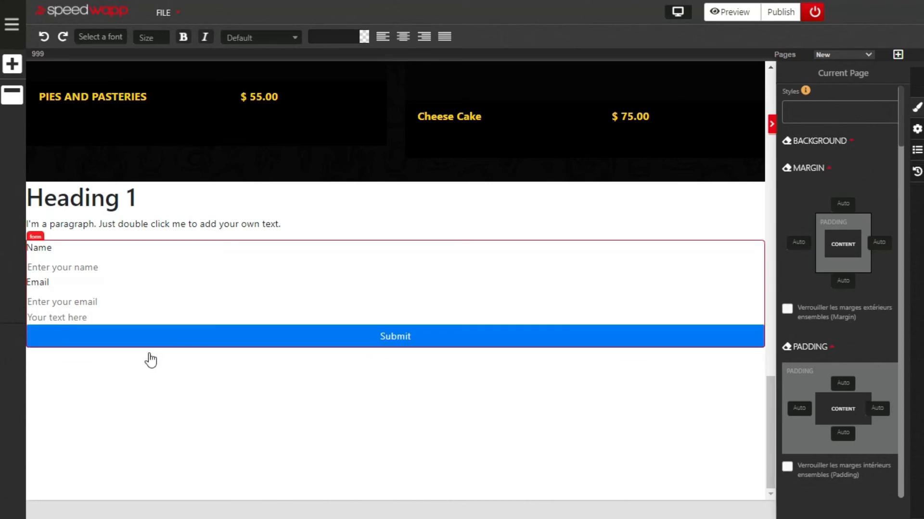
pyautogui.click(57, 316)
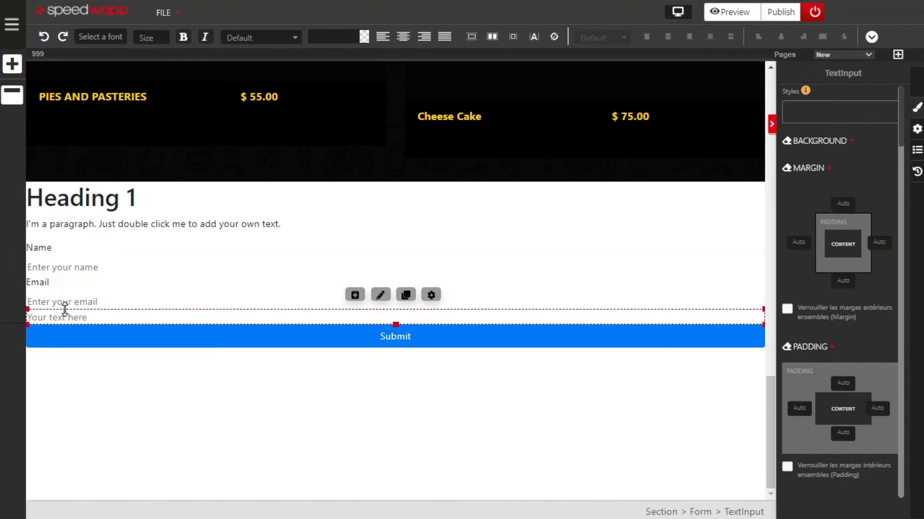
# - Increase the heights of the form's name, email and extra text inputs to roughly four times their original size
pyautogui.click(134, 274)
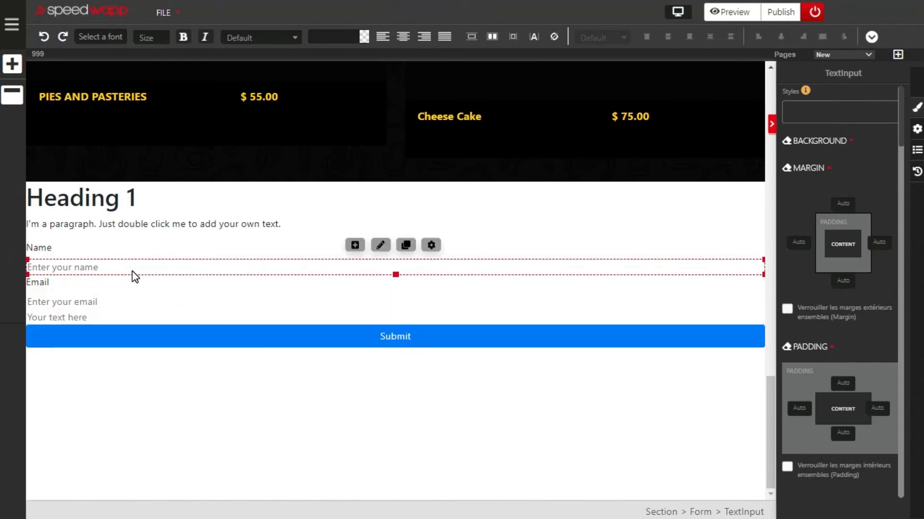
pyautogui.moveTo(397, 275); pyautogui.dragTo(395, 321)
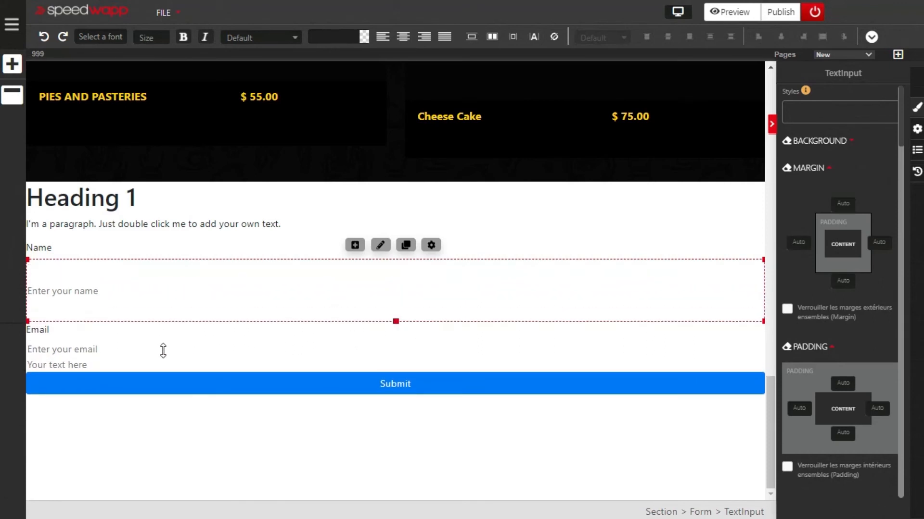
pyautogui.click(72, 354)
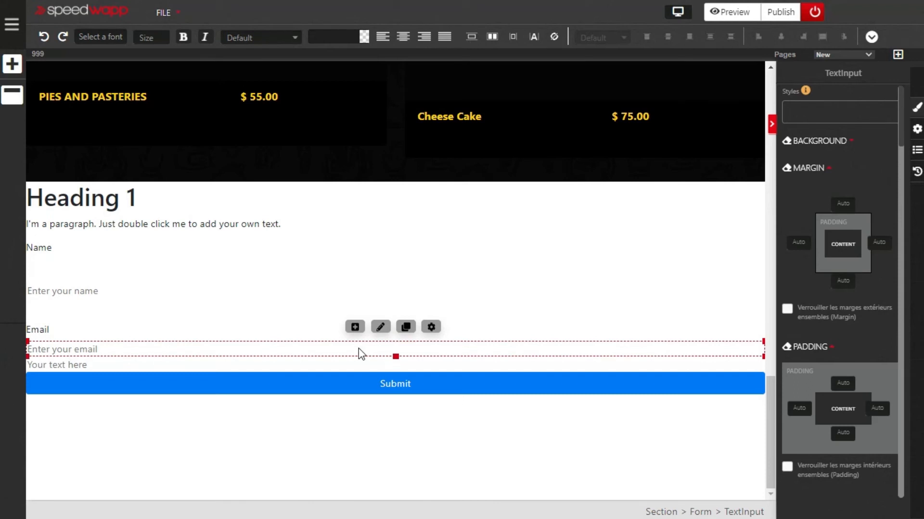
pyautogui.moveTo(397, 357); pyautogui.dragTo(389, 408)
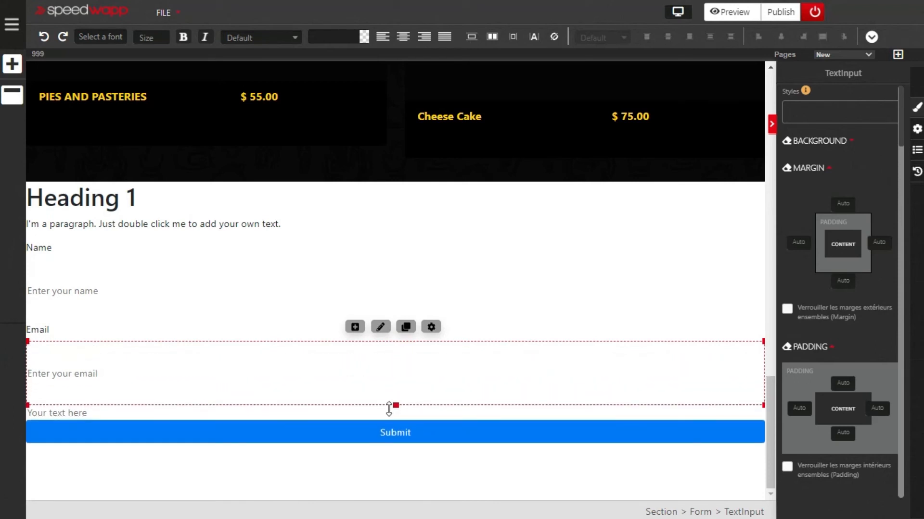
pyautogui.click(241, 413)
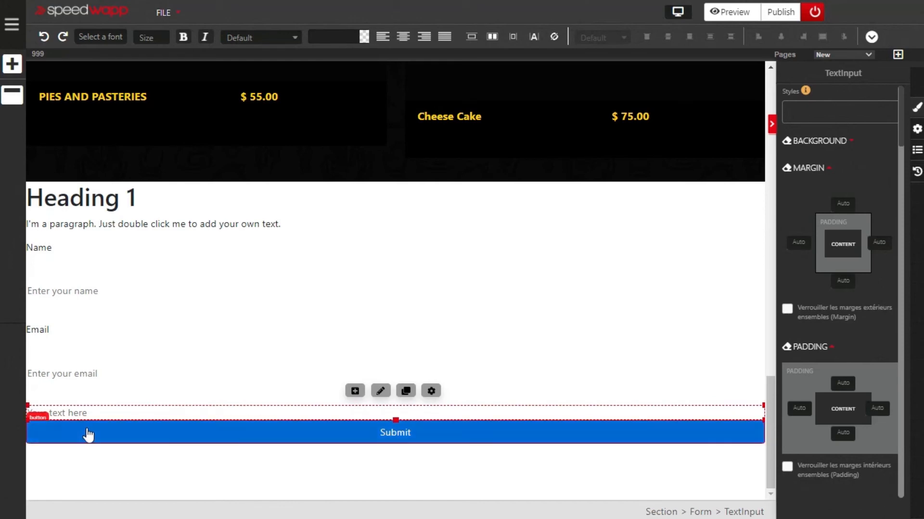
pyautogui.moveTo(396, 416); pyautogui.dragTo(392, 474)
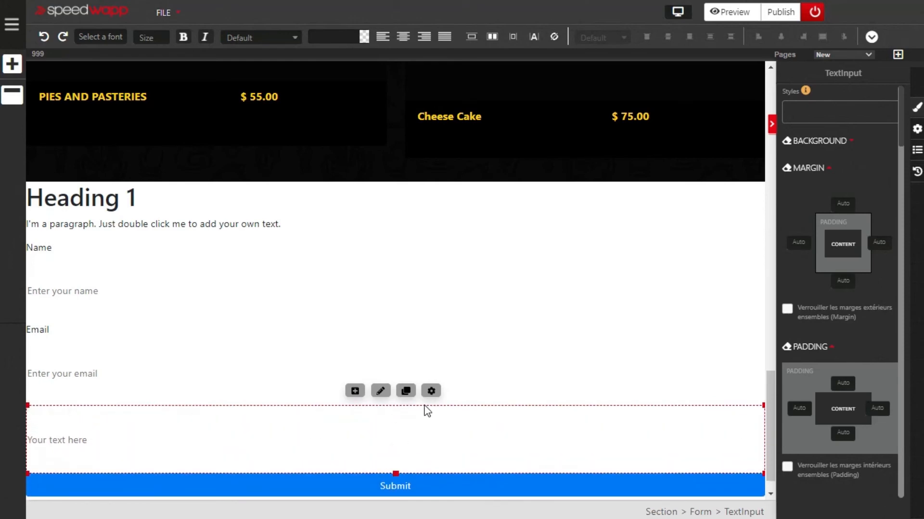
pyautogui.scroll(-1, 427, 411)
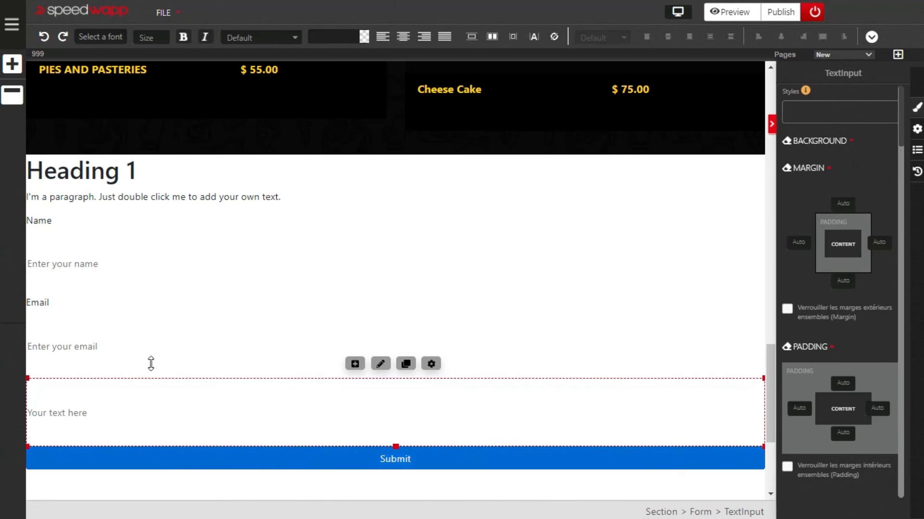
# - Replace the new section's heading with "CONTACT US" and clear the placeholder text of the paragraph below it
pyautogui.doubleClick(119, 173)
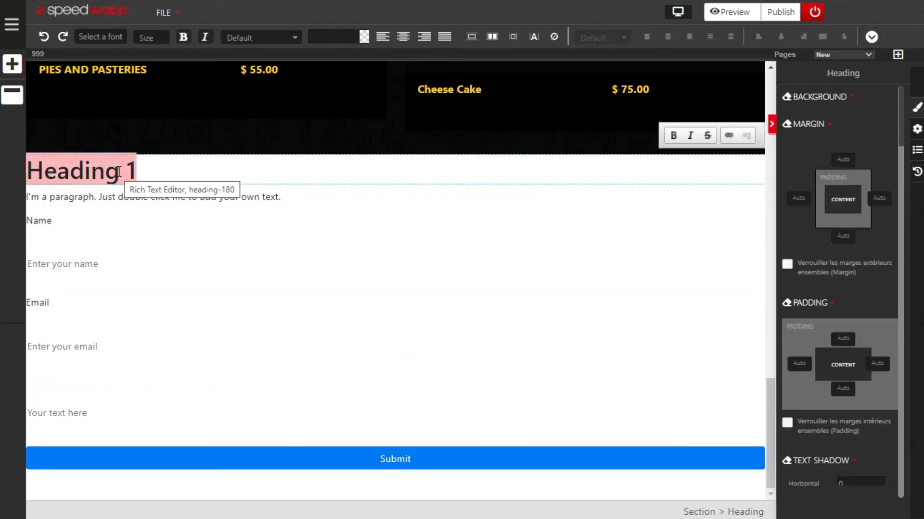
pyautogui.press('BackSpace')
pyautogui.write('CONTACT US')
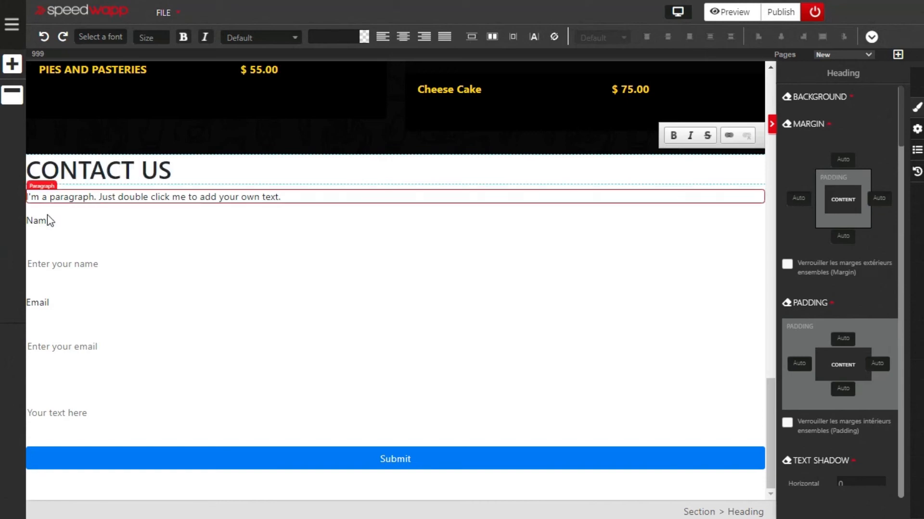
pyautogui.doubleClick(192, 199)
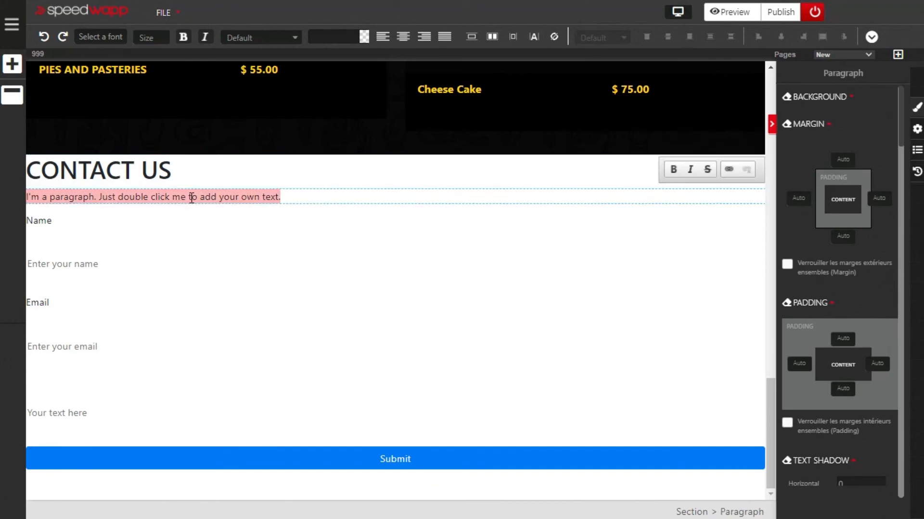
pyautogui.press('BackSpace')
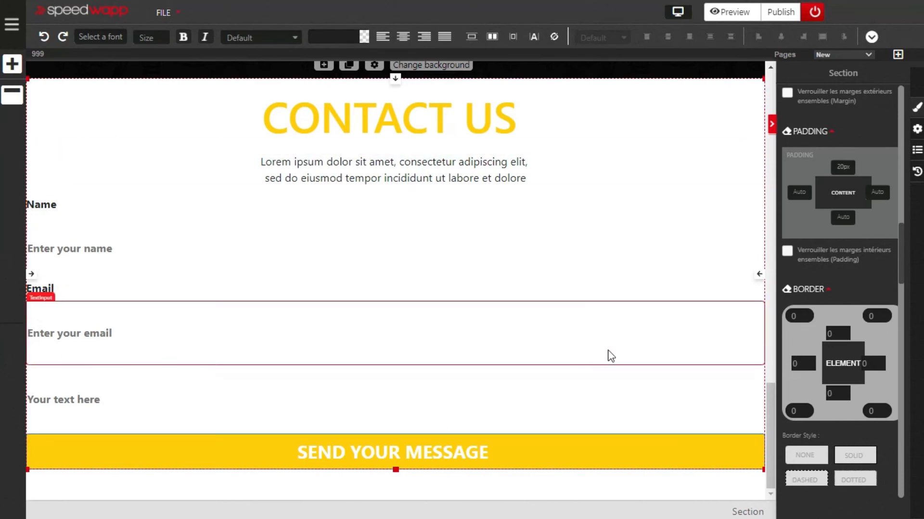
# - Set the background color of the CONTACT US section to #ff0000
pyautogui.scroll(5, 845, 264)
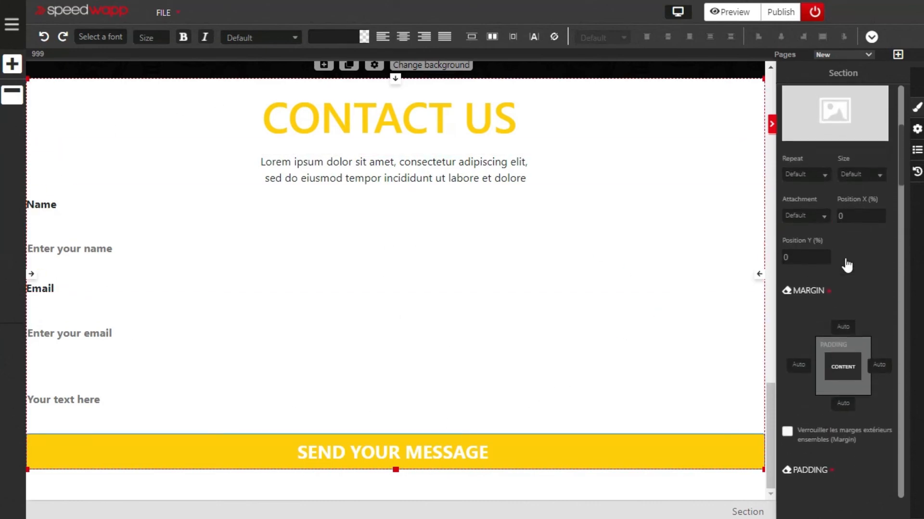
pyautogui.scroll(3, 846, 265)
pyautogui.click(828, 183)
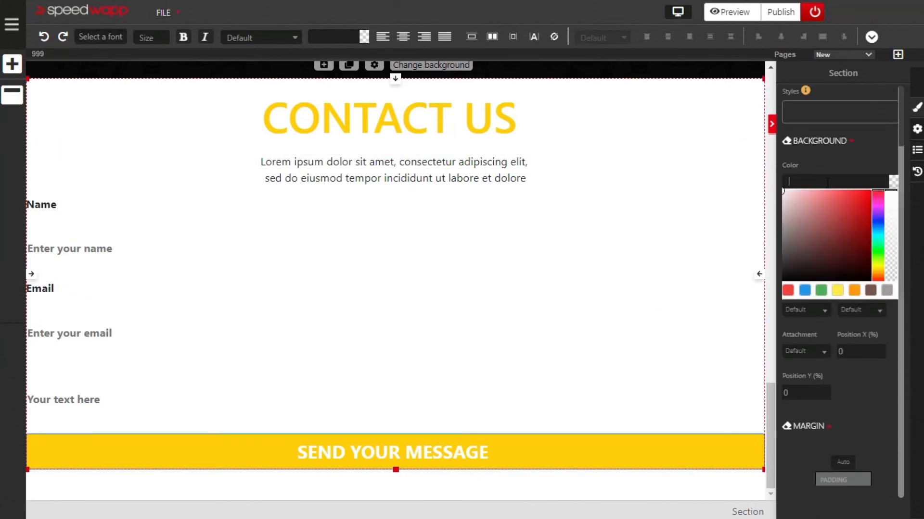
pyautogui.write('#ff0000')
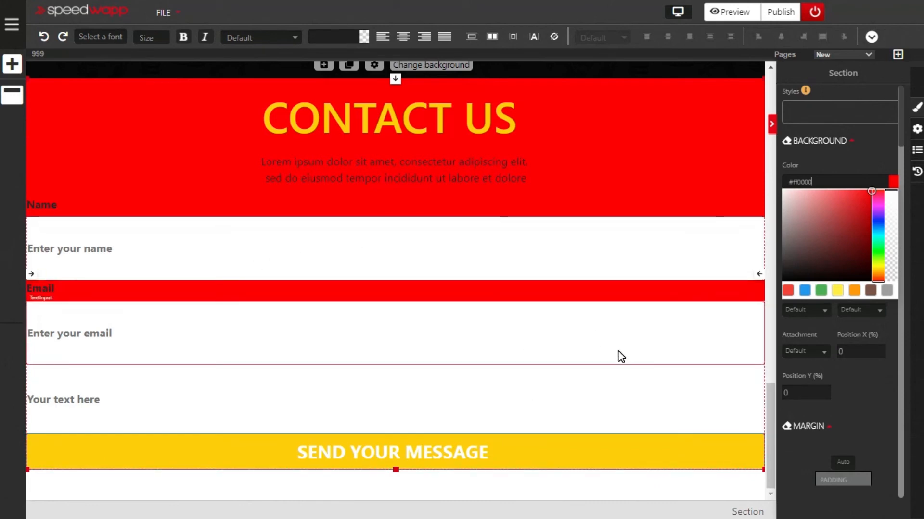
# - Set the bottom padding of the CONTACT US section to 20px
pyautogui.scroll(-7, 819, 316)
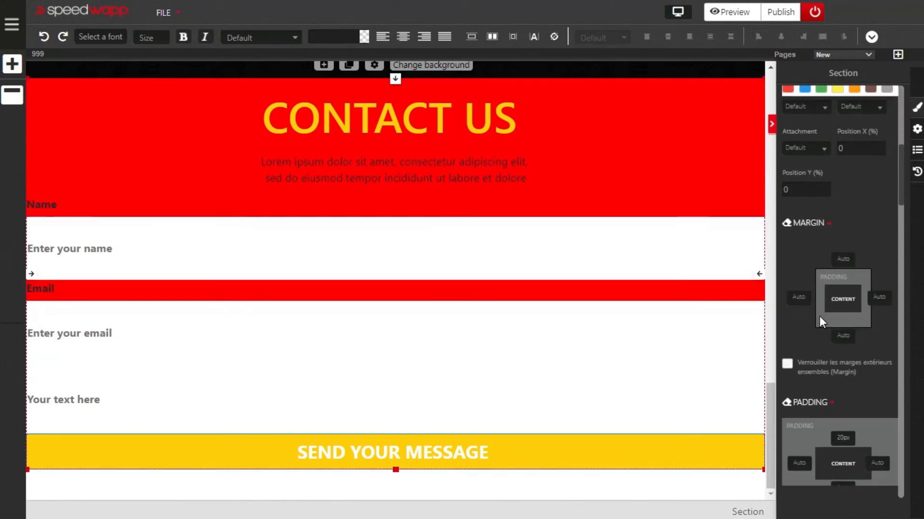
pyautogui.scroll(-2, 842, 337)
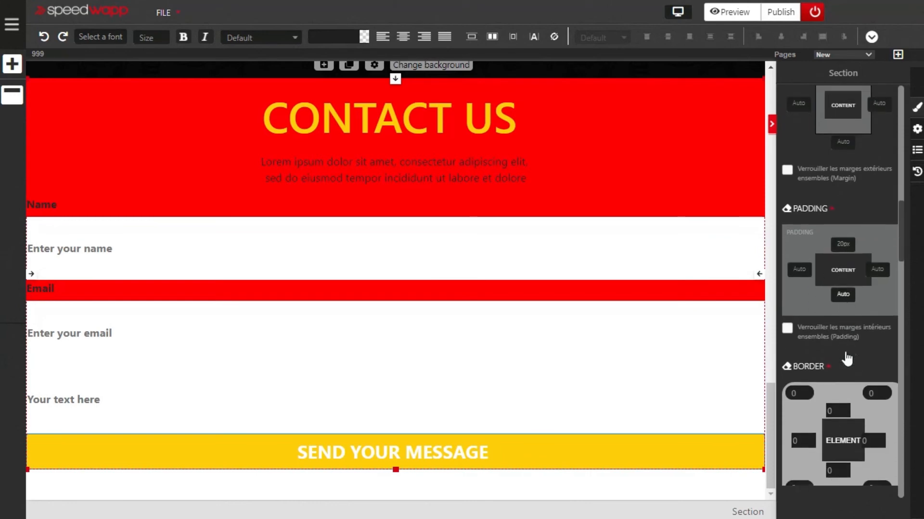
pyautogui.click(846, 289)
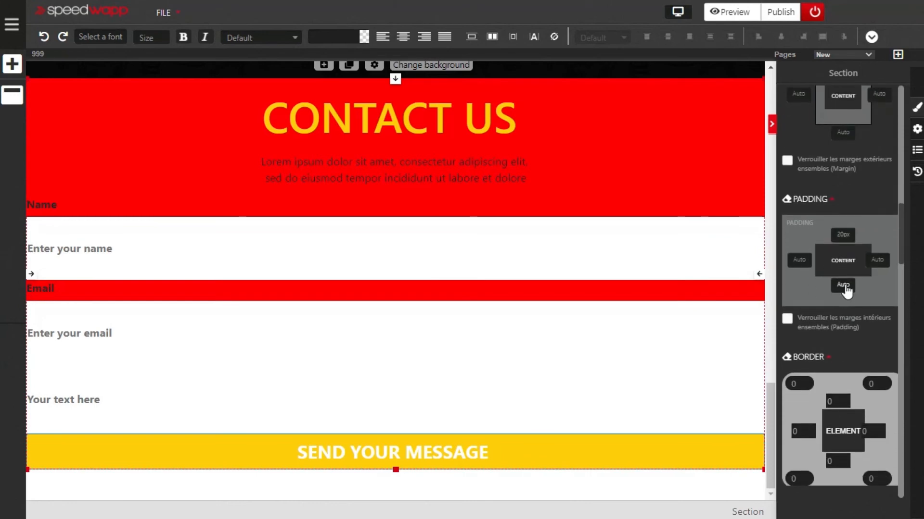
pyautogui.click(846, 290)
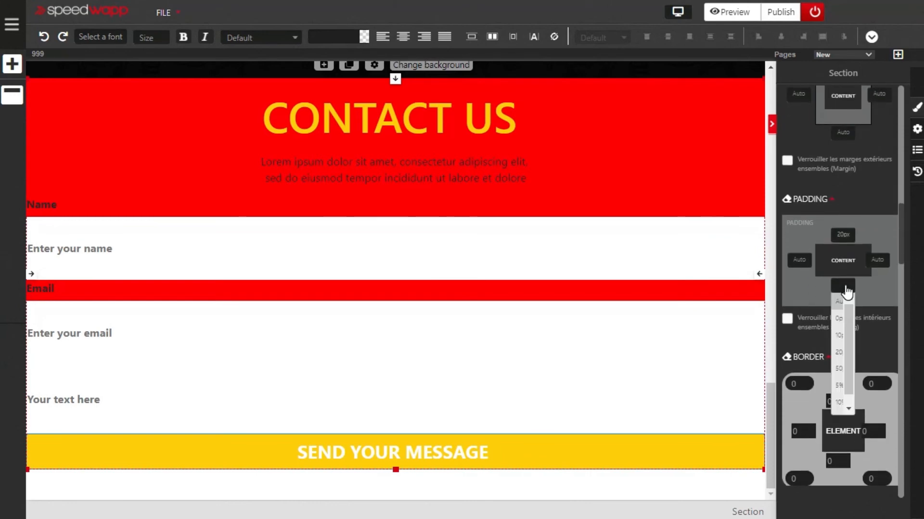
pyautogui.click(839, 352)
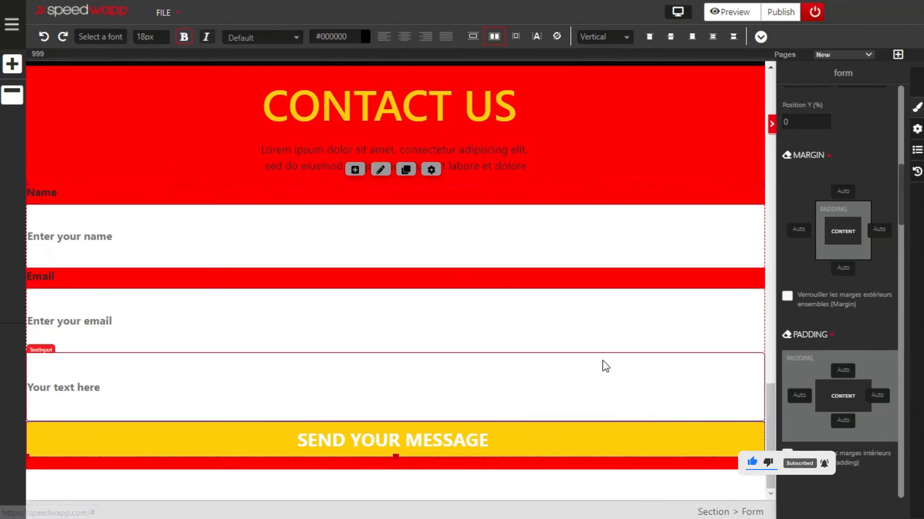
# - Set the contact form's left and right padding to 200px each
pyautogui.scroll(4, 602, 361)
pyautogui.scroll(-4, 602, 361)
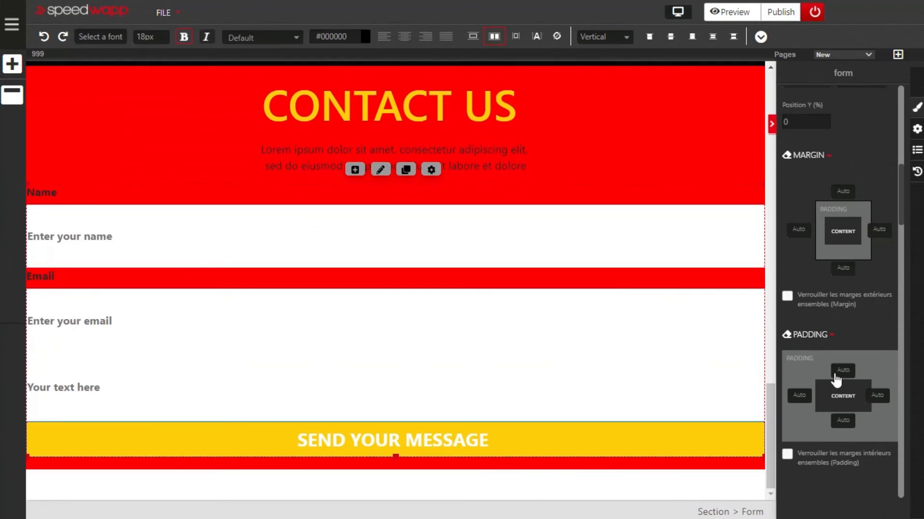
pyautogui.scroll(-3, 840, 374)
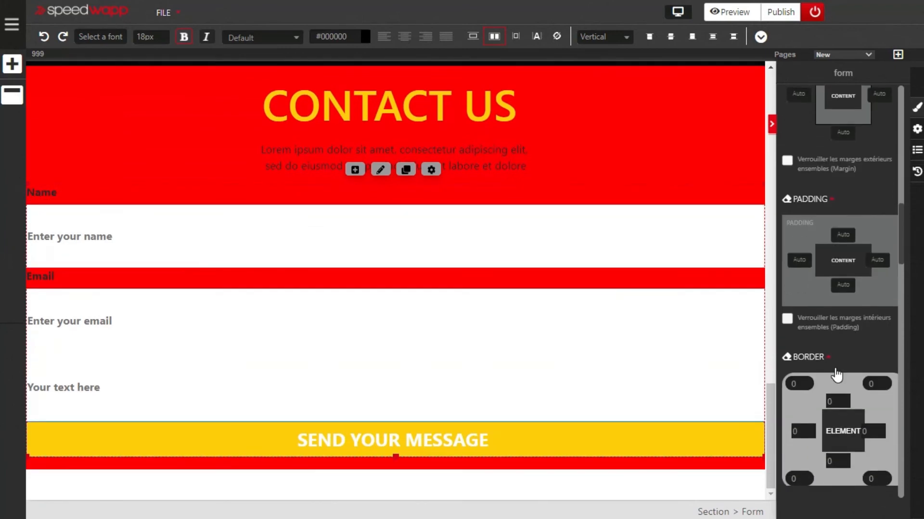
pyautogui.click(802, 265)
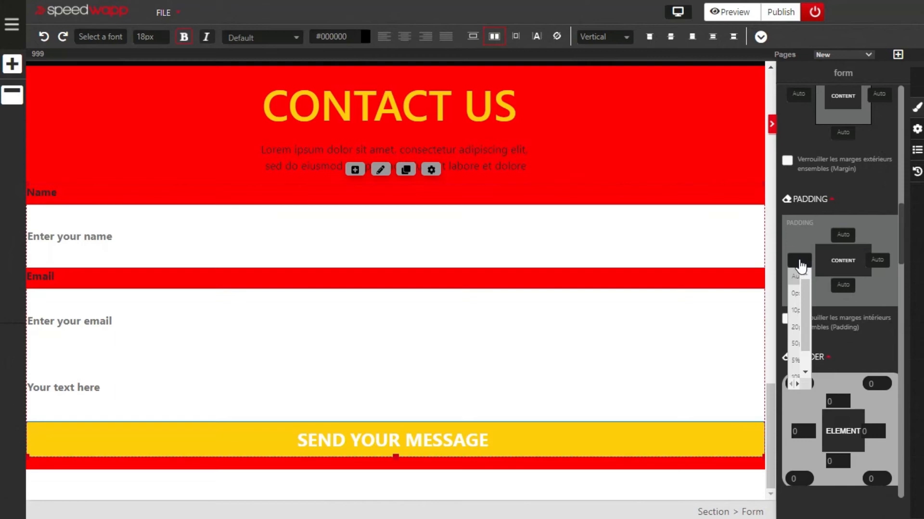
pyautogui.click(800, 265)
pyautogui.click(800, 266)
pyautogui.click(800, 267)
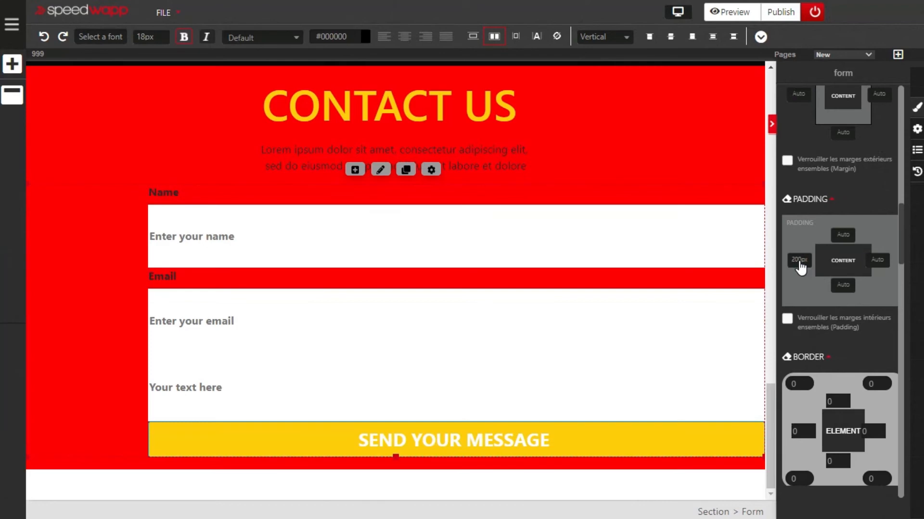
pyautogui.click(881, 264)
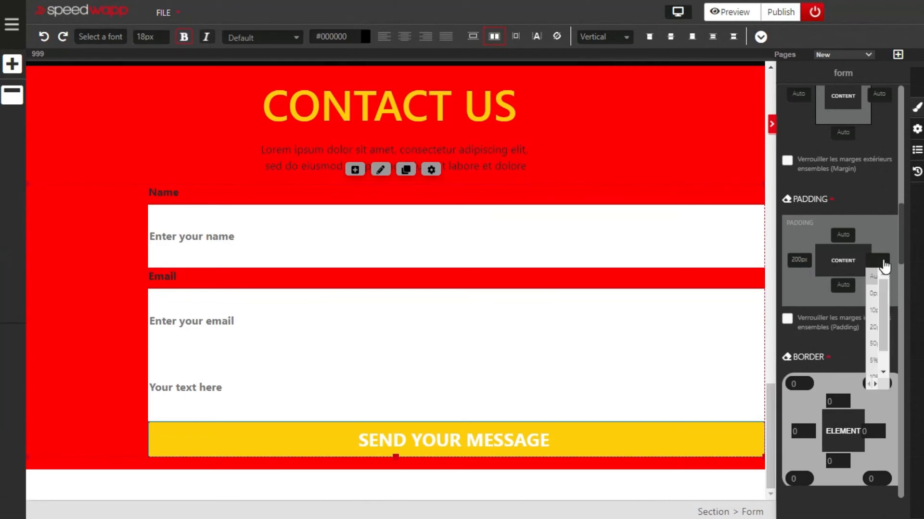
pyautogui.click(881, 266)
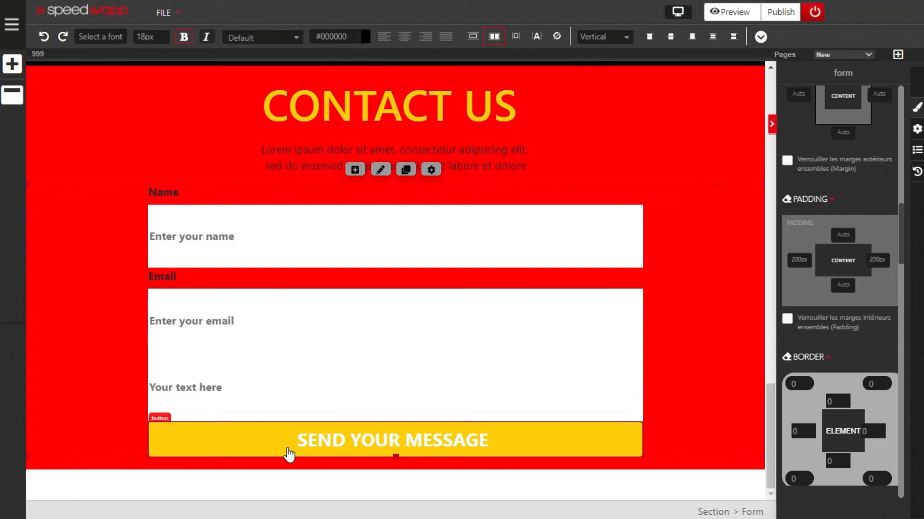
# - Set the left margin of the SEND YOUR MESSAGE button to 200px
pyautogui.click(263, 448)
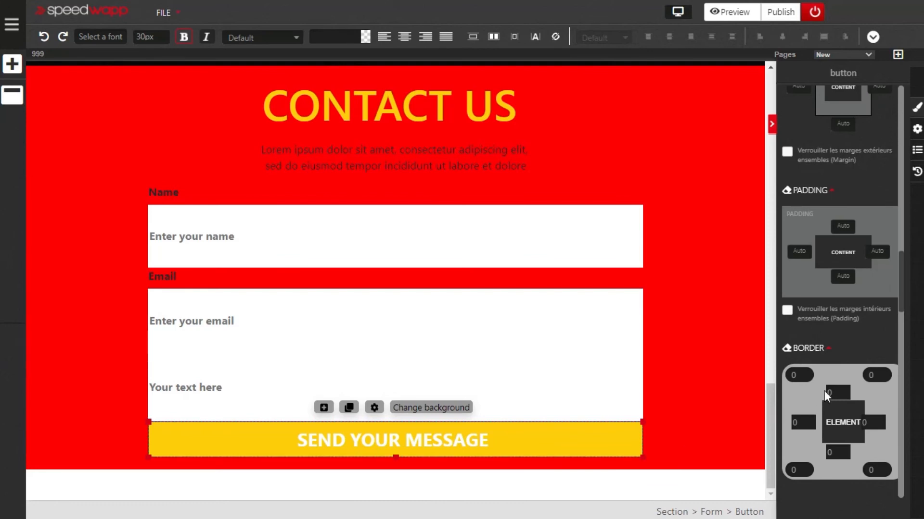
pyautogui.scroll(3, 824, 392)
pyautogui.scroll(2, 824, 394)
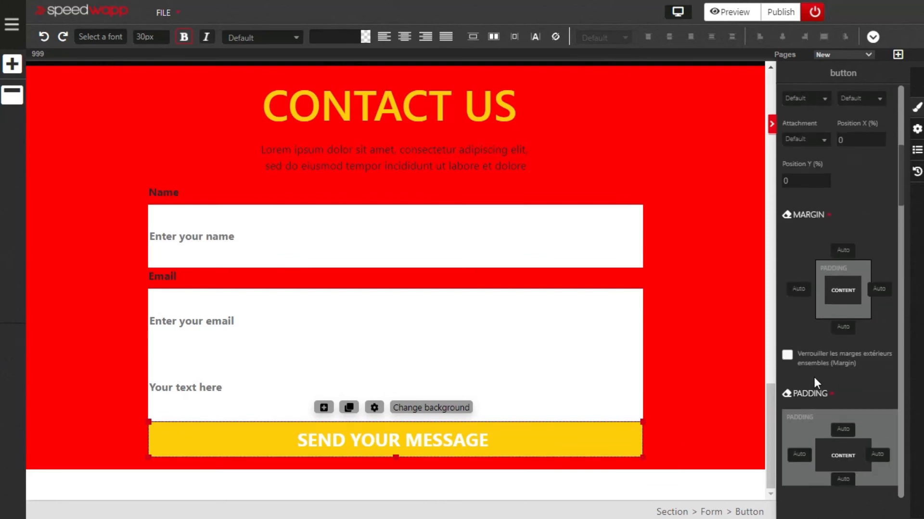
pyautogui.click(799, 290)
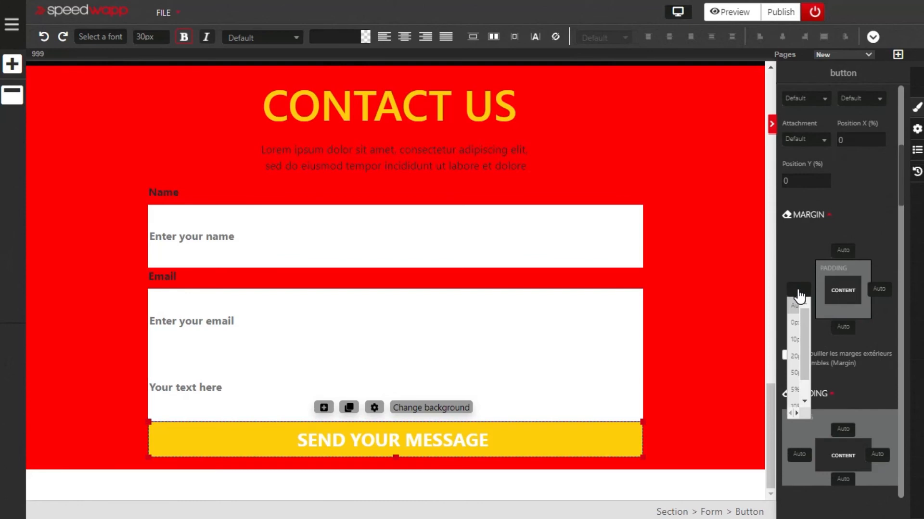
pyautogui.click(799, 291)
pyautogui.click(799, 291)
pyautogui.write('200')
pyautogui.press('Return')
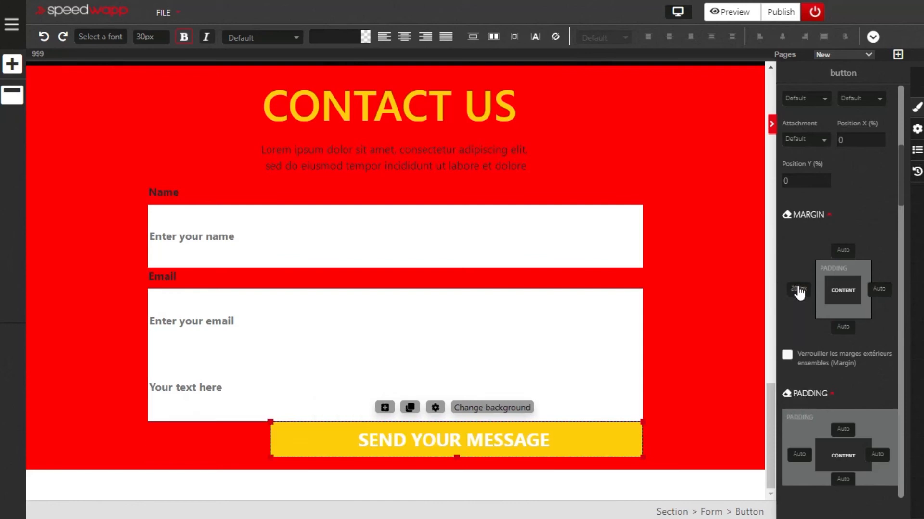
# - Set the SEND YOUR MESSAGE button's right margin to 200px and its top margin to 20px
pyautogui.click(878, 290)
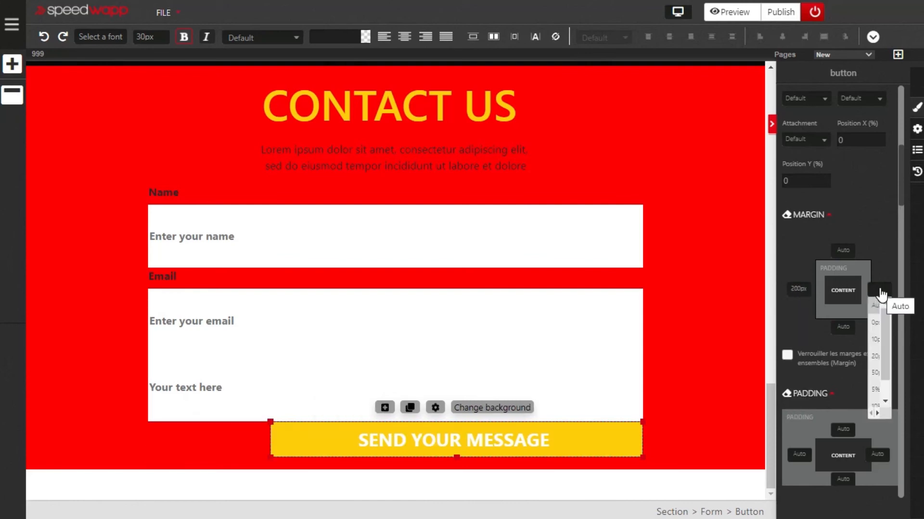
pyautogui.write('200')
pyautogui.press('Return')
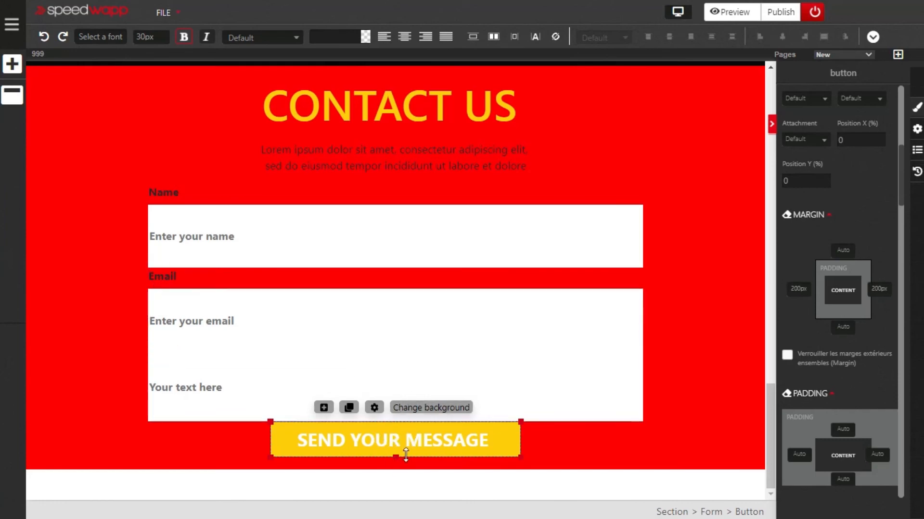
pyautogui.click(842, 251)
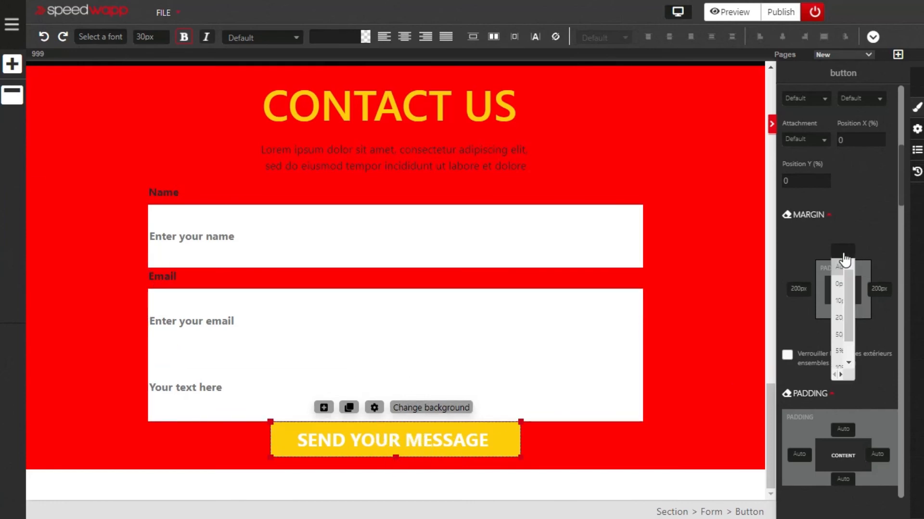
pyautogui.click(839, 317)
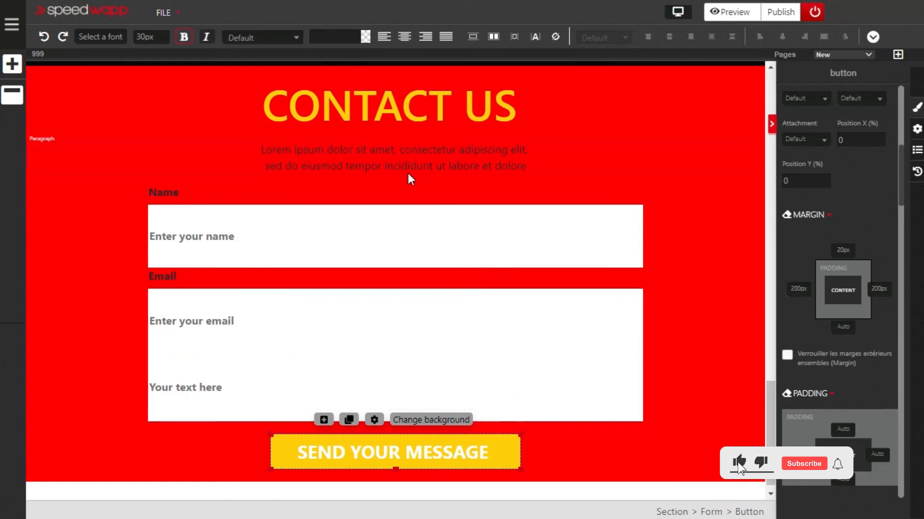
# - Make the CONTACT US heading bold and set the text color of the paragraph below it to #ffffff
pyautogui.click(400, 103)
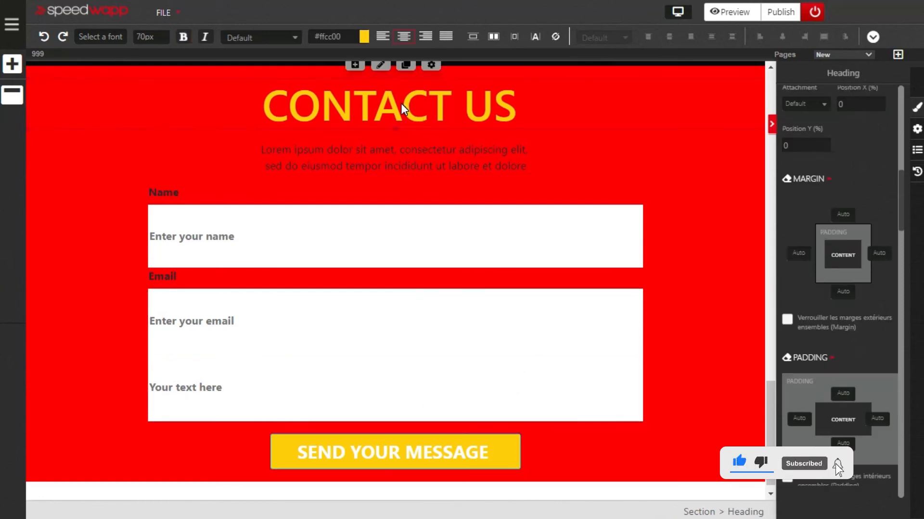
pyautogui.click(184, 38)
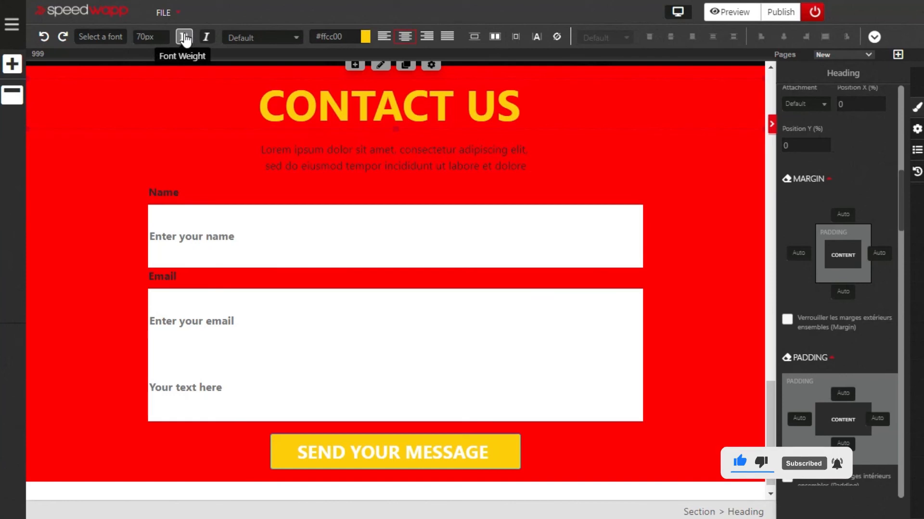
pyautogui.click(385, 152)
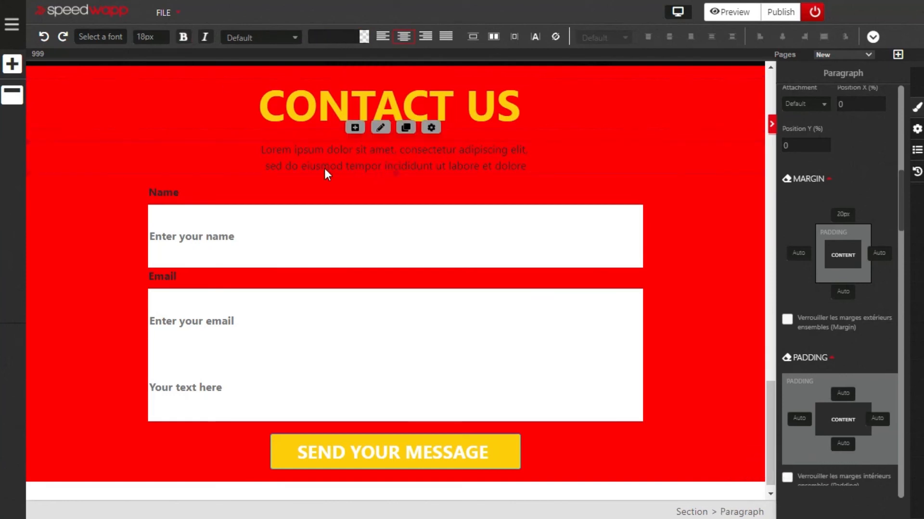
pyautogui.click(363, 37)
pyautogui.moveTo(305, 107); pyautogui.dragTo(247, 42)
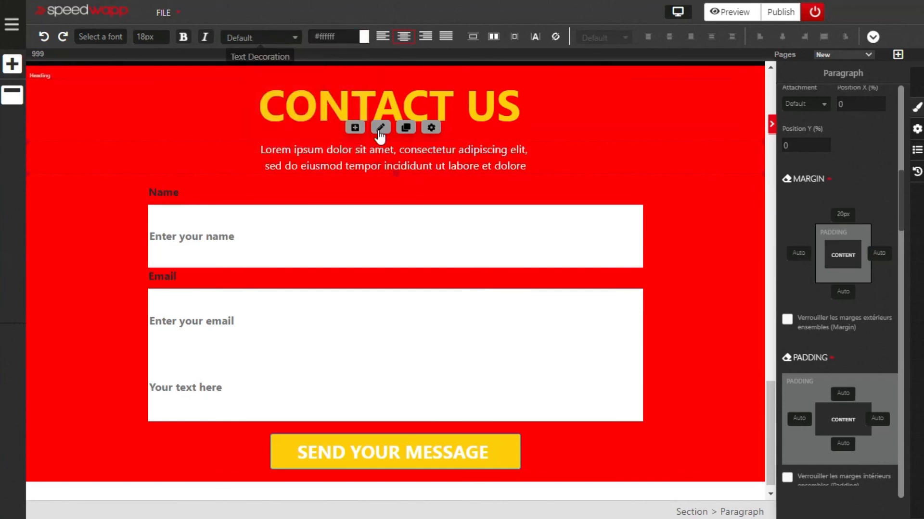
# - Make the MENU heading above the cake banner image bold
pyautogui.scroll(8, 665, 267)
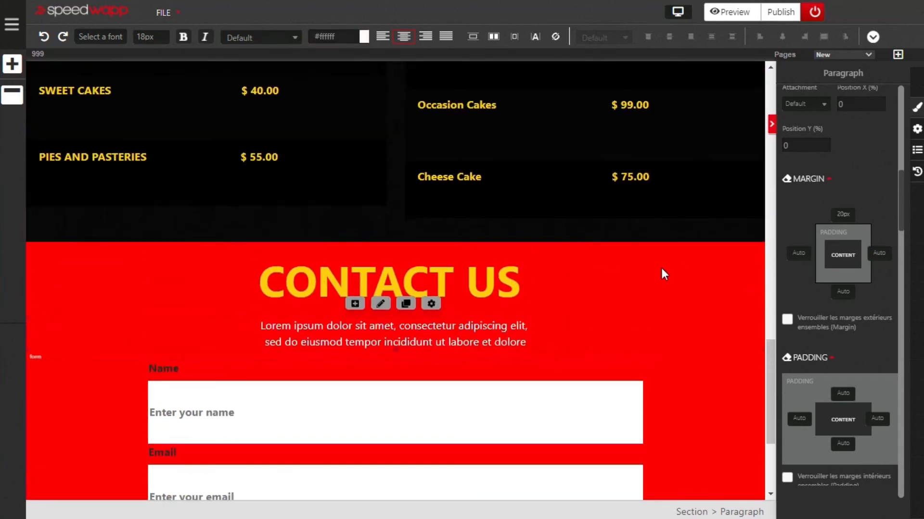
pyautogui.scroll(4, 659, 274)
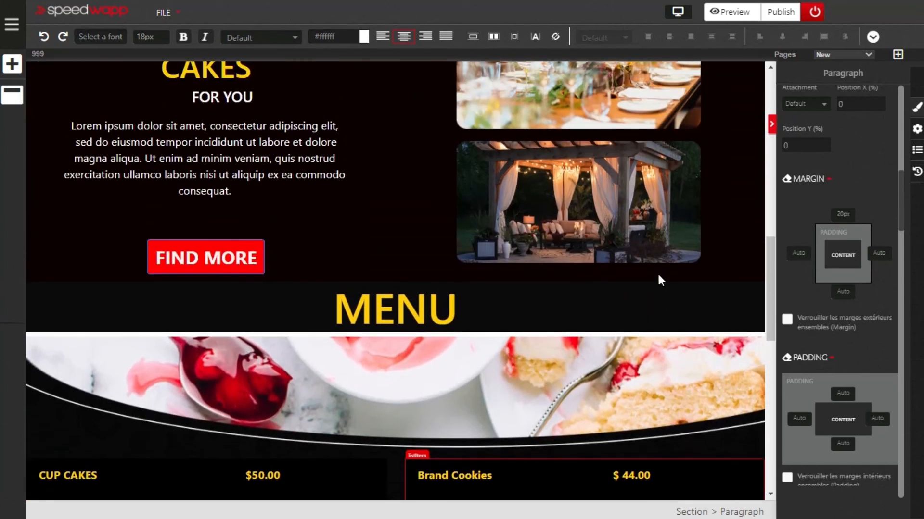
pyautogui.click(425, 305)
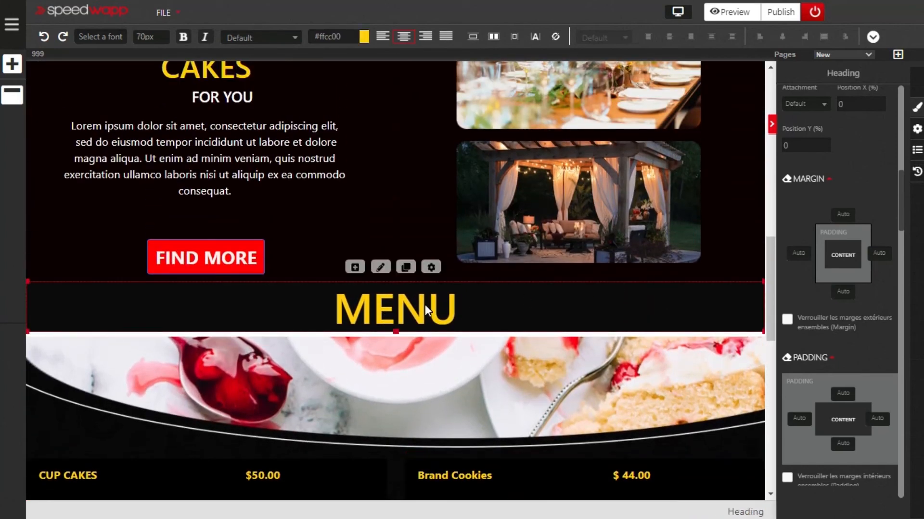
pyautogui.click(183, 37)
# - Make the CAKES heading bold and set its font size to 70px
pyautogui.scroll(1, 212, 103)
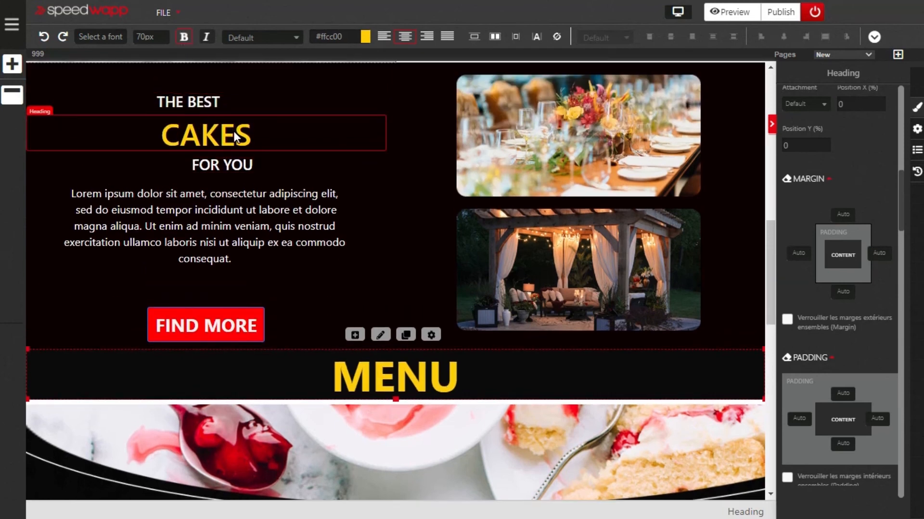
pyautogui.click(233, 131)
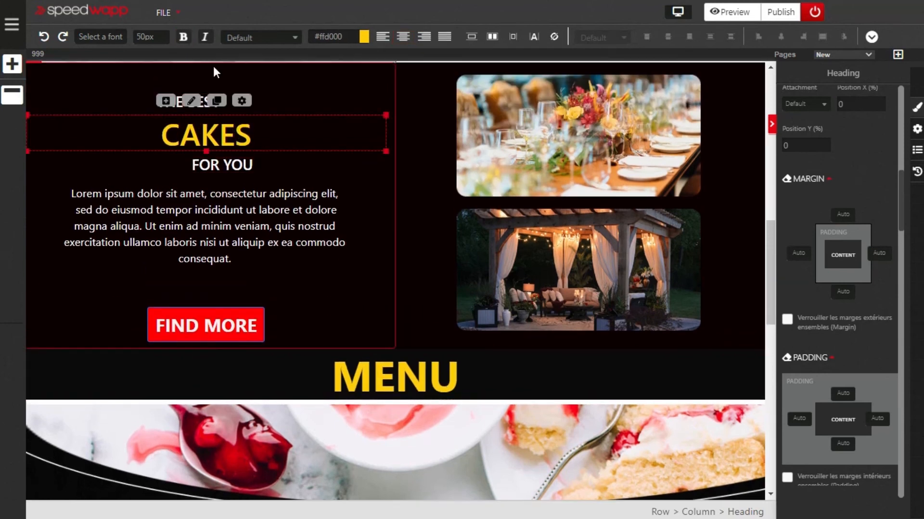
pyautogui.click(183, 38)
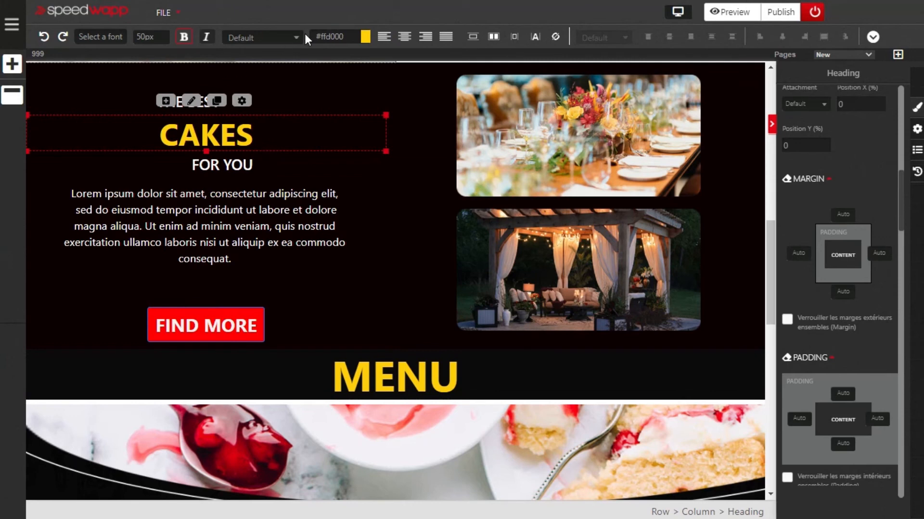
pyautogui.click(153, 39)
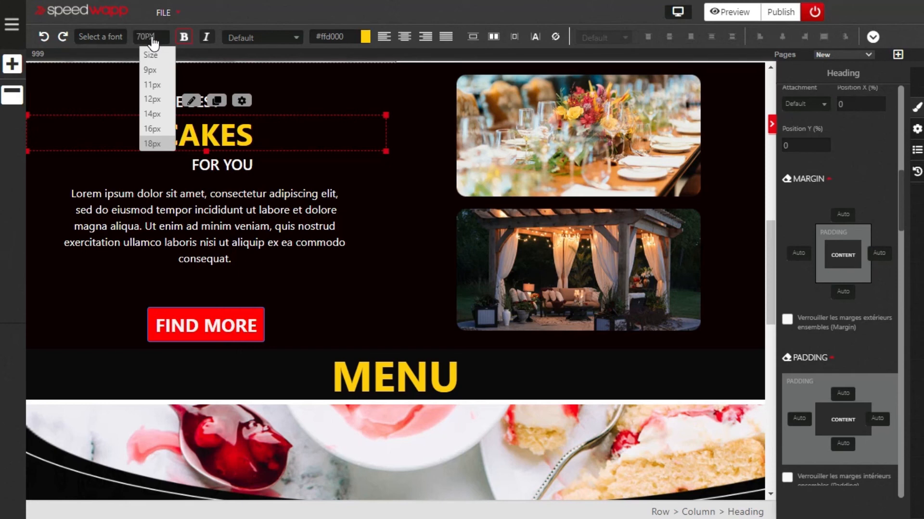
pyautogui.press('Return')
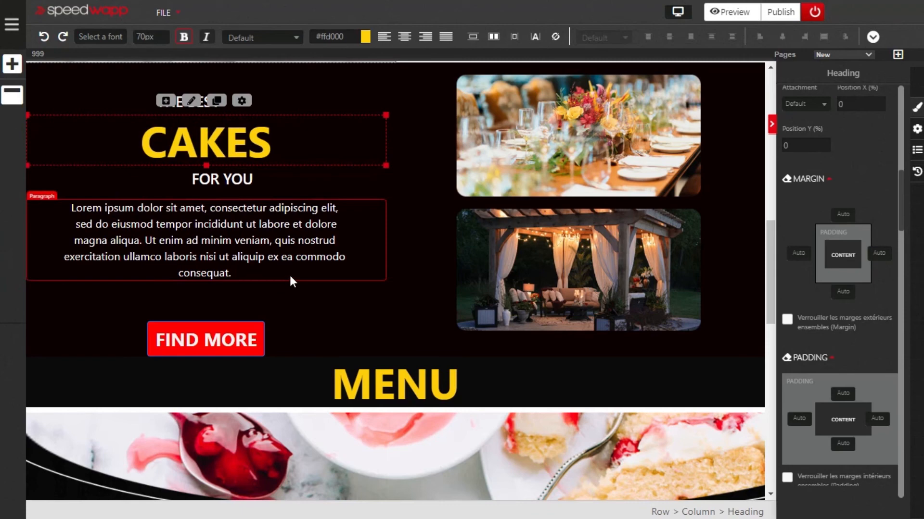
# - Review the styling of all page sections from the GET SERVED NOW banner down to the CONTACT US form
pyautogui.scroll(8, 308, 269)
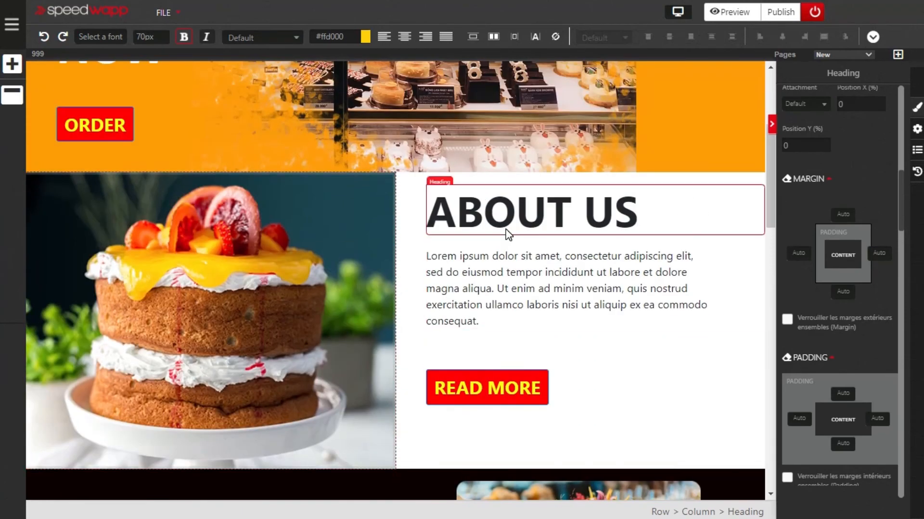
pyautogui.click(508, 234)
pyautogui.scroll(5, 330, 308)
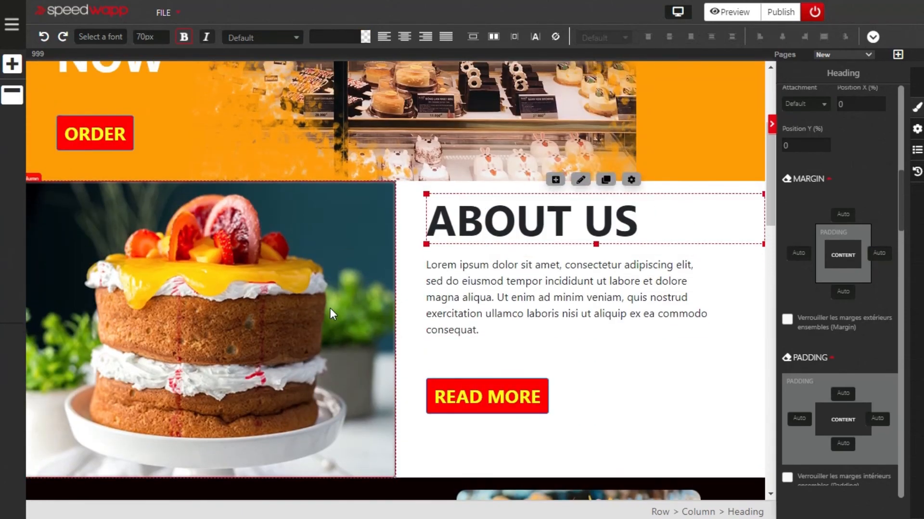
pyautogui.scroll(-15, 325, 303)
pyautogui.scroll(-10, 321, 302)
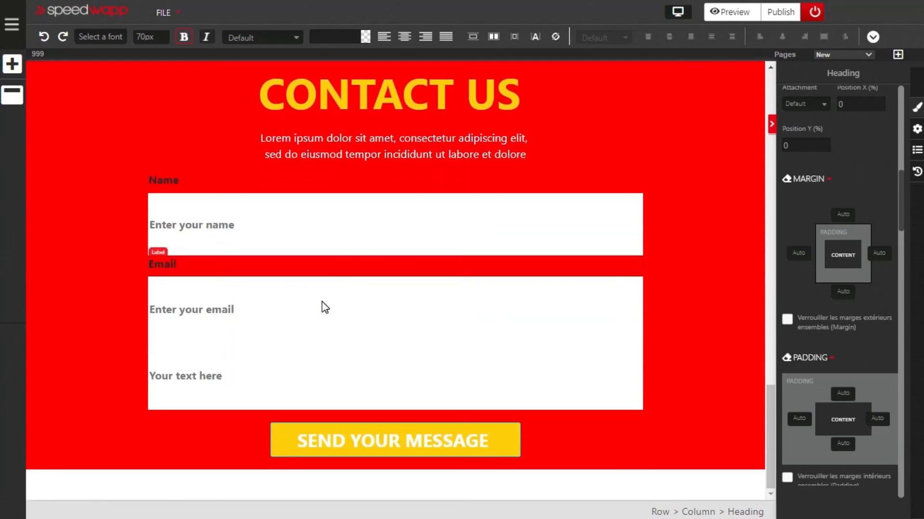
pyautogui.scroll(8, 322, 303)
pyautogui.scroll(10, 321, 303)
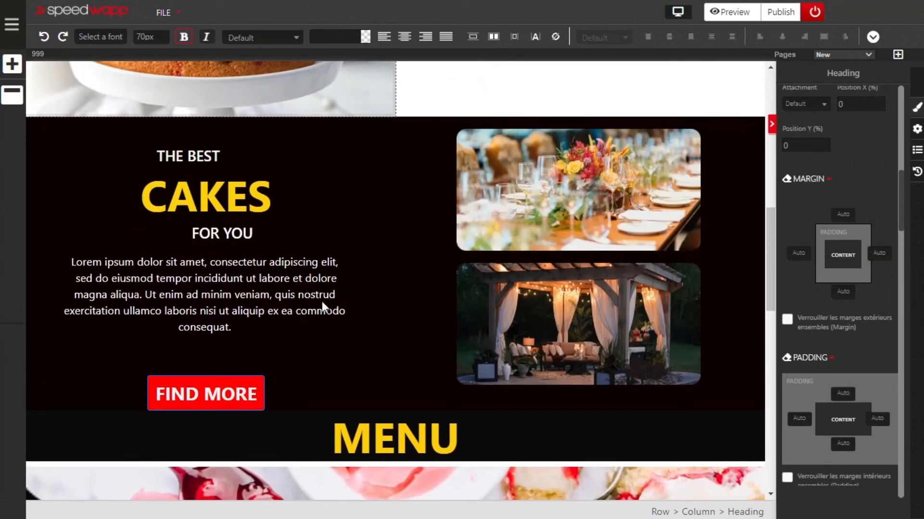
pyautogui.scroll(4, 321, 302)
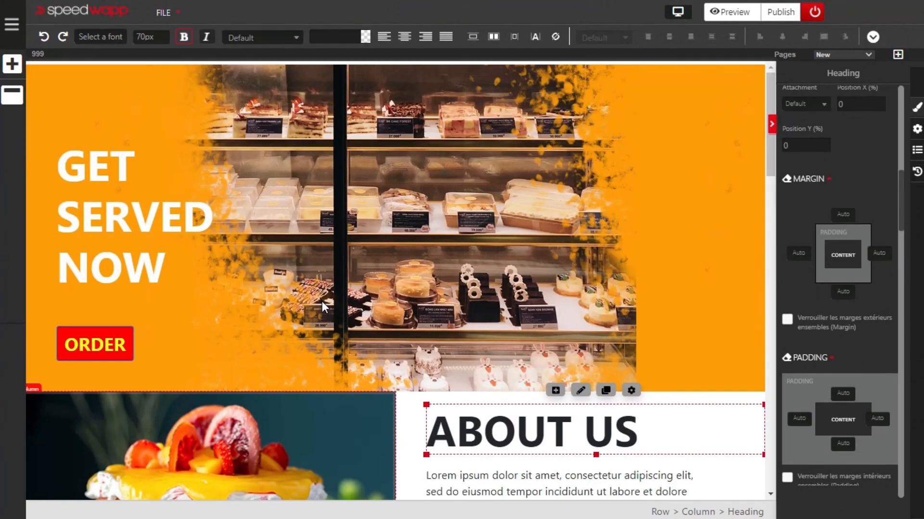
pyautogui.scroll(-12, 322, 301)
pyautogui.scroll(-5, 325, 308)
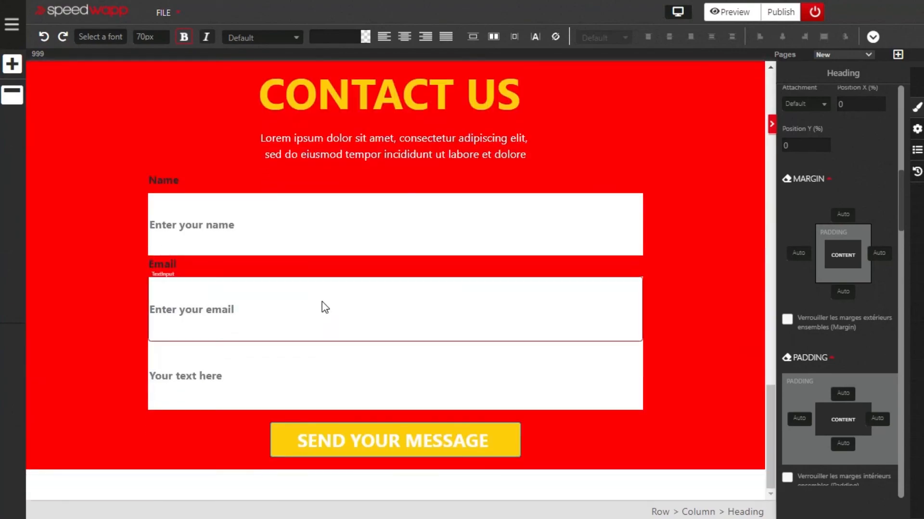
pyautogui.scroll(12, 325, 308)
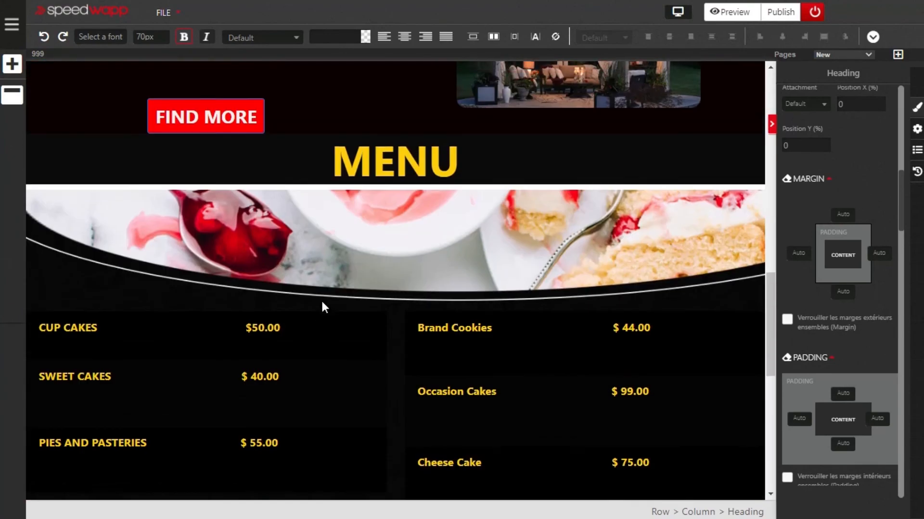
pyautogui.scroll(7, 321, 299)
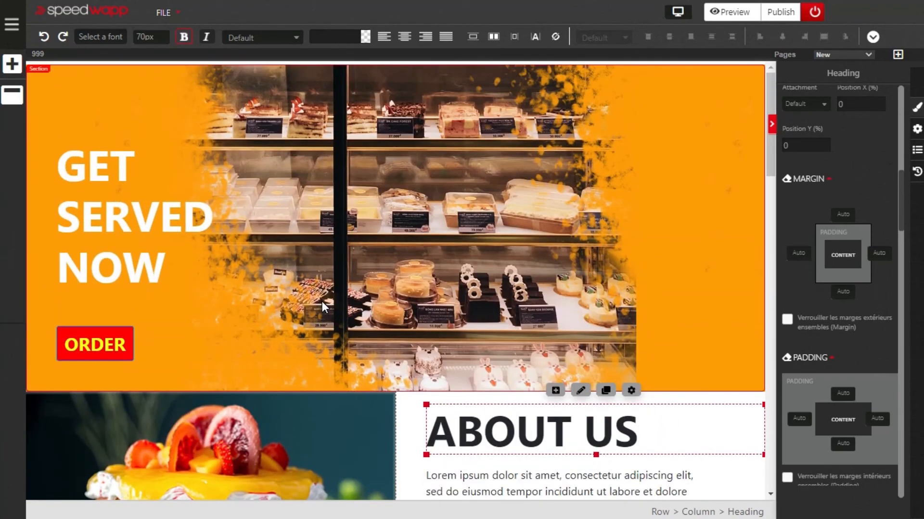
pyautogui.scroll(-10, 322, 302)
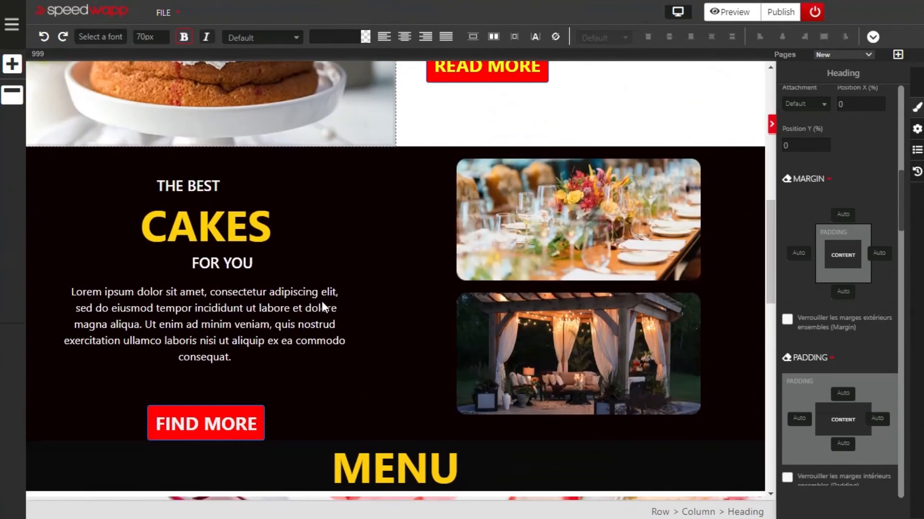
pyautogui.scroll(-8, 322, 301)
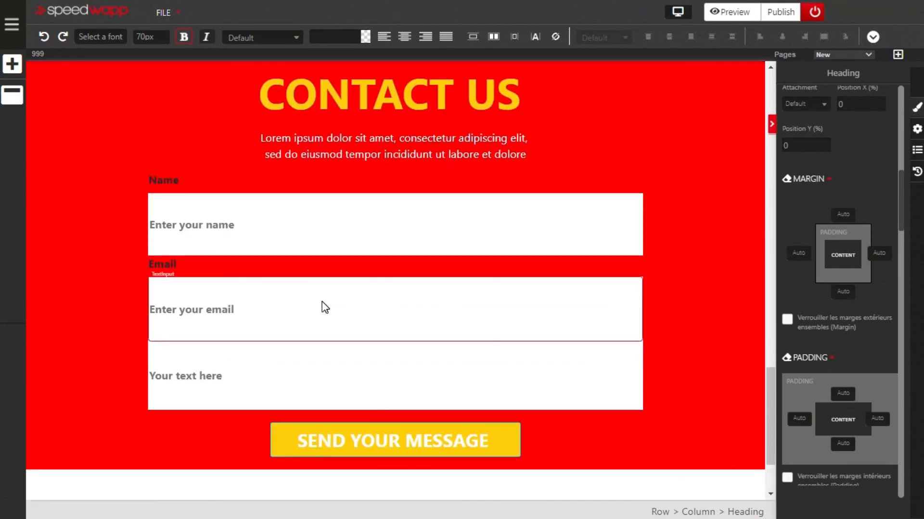
pyautogui.scroll(5, 398, 438)
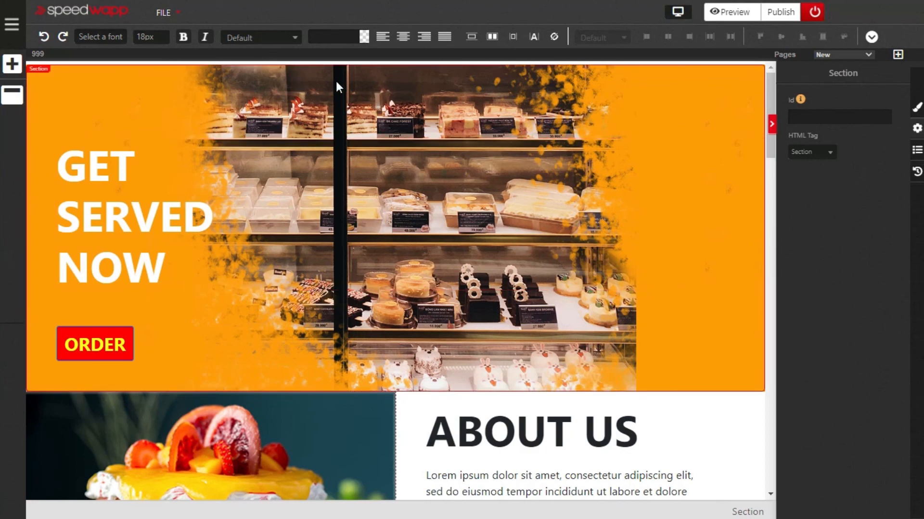
pyautogui.scroll(-2, 335, 178)
pyautogui.scroll(2, 334, 179)
# - Insert a navigation link bar with a brand and menu links above the GET SERVED NOW section and select it
pyautogui.click(13, 65)
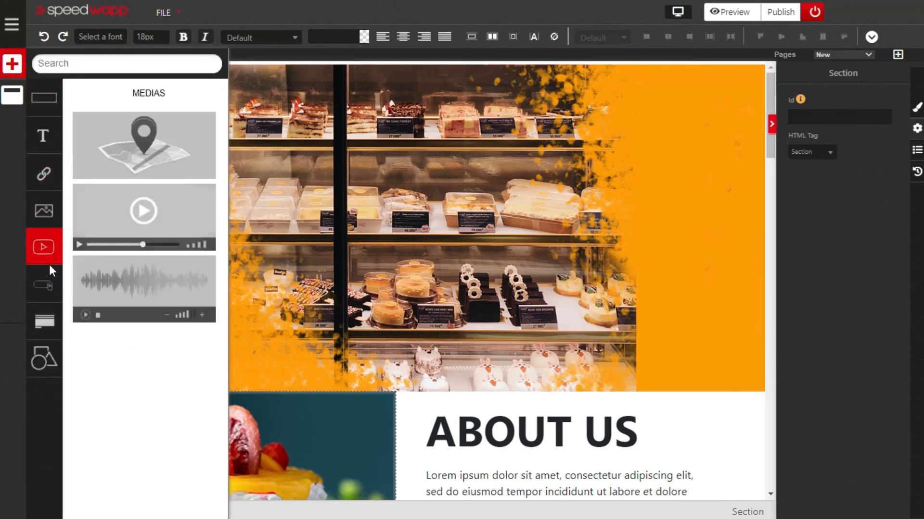
pyautogui.moveTo(48, 284)
pyautogui.click(44, 174)
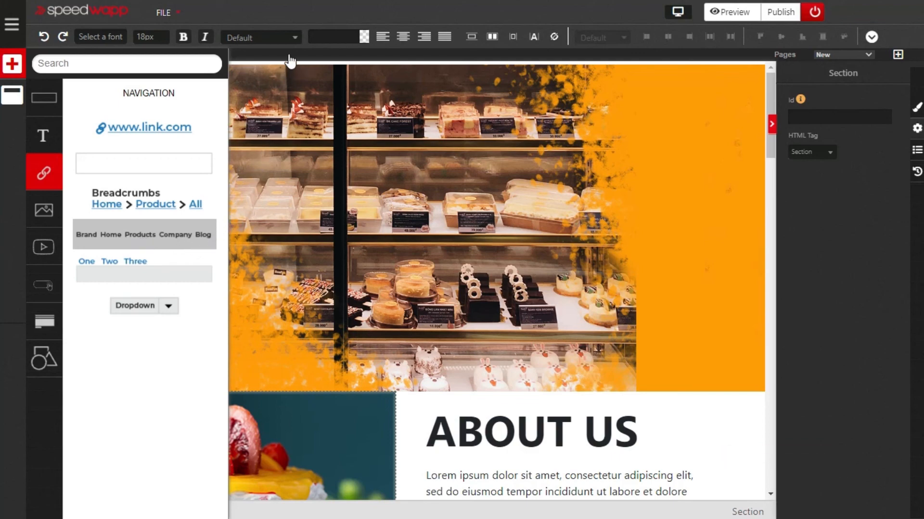
pyautogui.moveTo(286, 77); pyautogui.dragTo(290, 68)
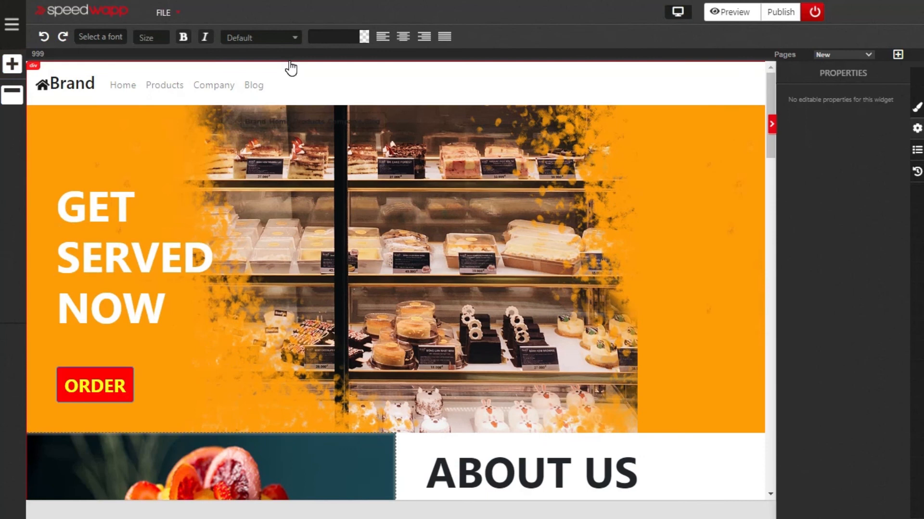
pyautogui.click(287, 82)
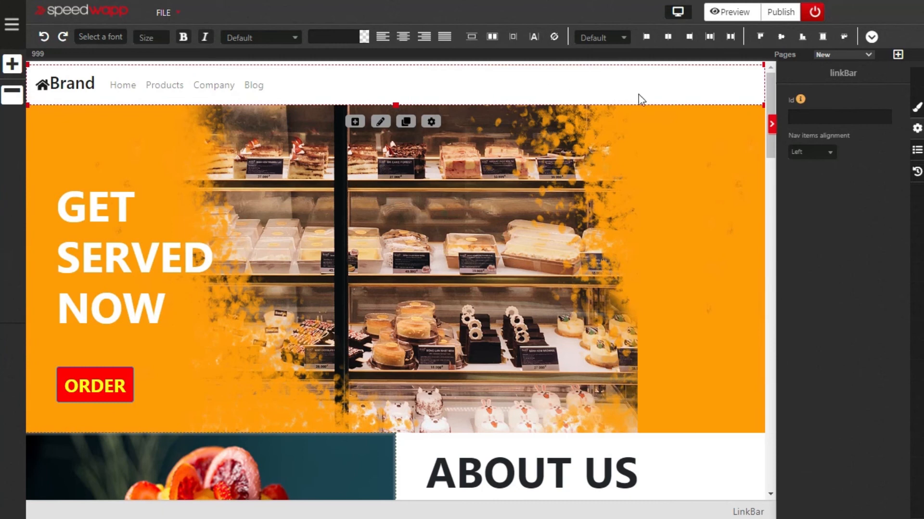
# - Set the navigation link bar's background color to red, #ff0000
pyautogui.click(917, 107)
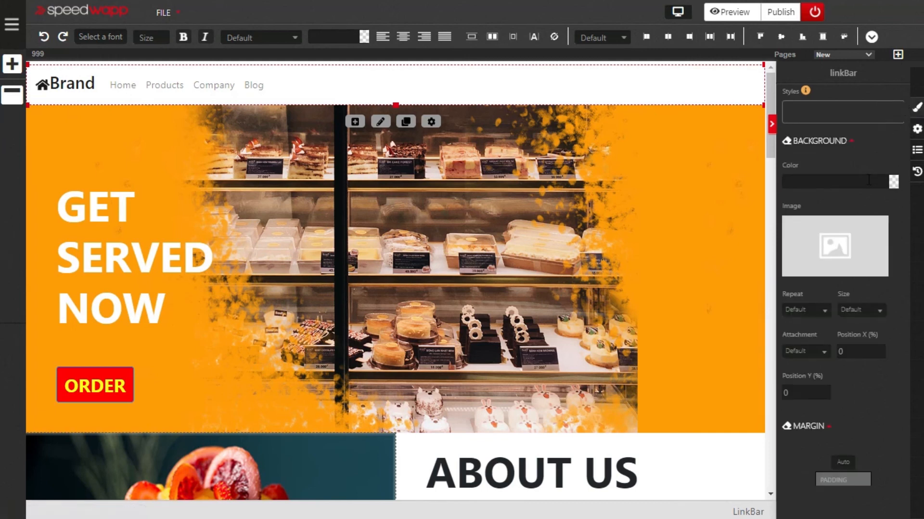
pyautogui.click(893, 182)
pyautogui.click(853, 233)
pyautogui.moveTo(853, 232); pyautogui.dragTo(879, 183)
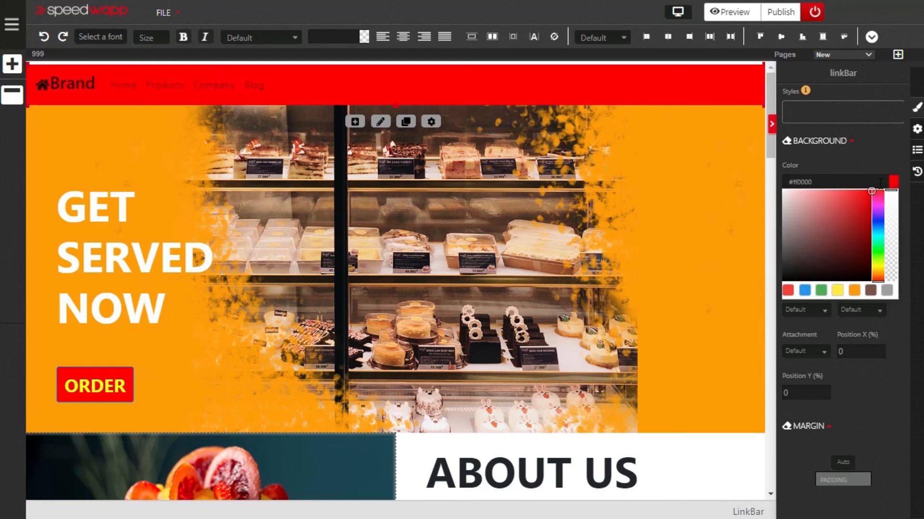
pyautogui.click(318, 81)
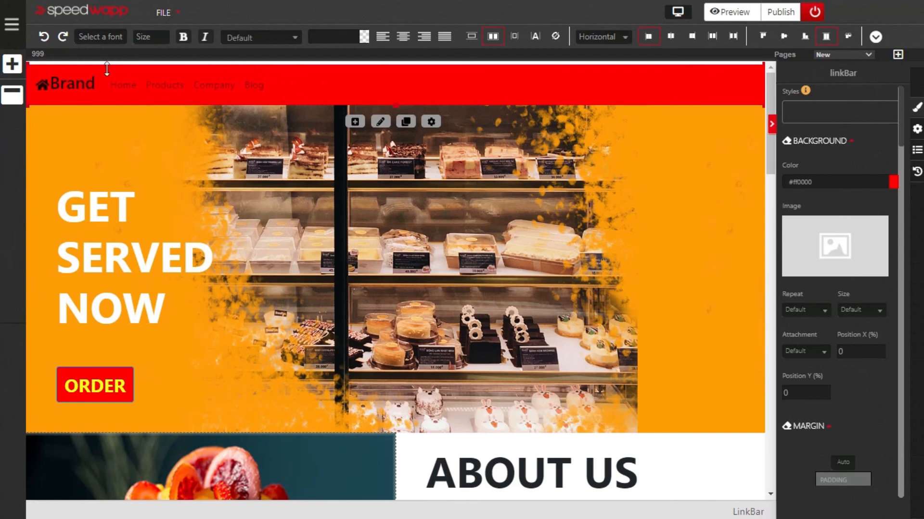
# - Replace the home icon beside the Brand heading with the birthday cake icon found by searching for CAKE
pyautogui.click(40, 85)
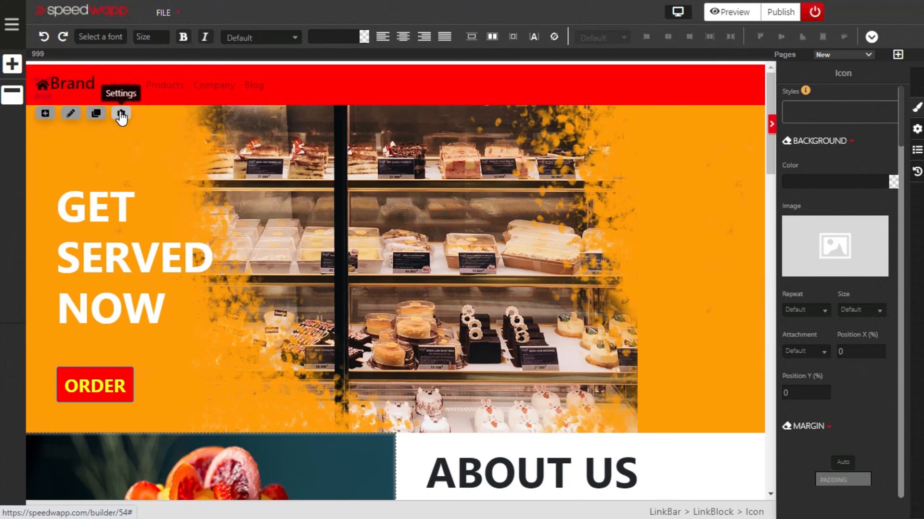
pyautogui.click(918, 129)
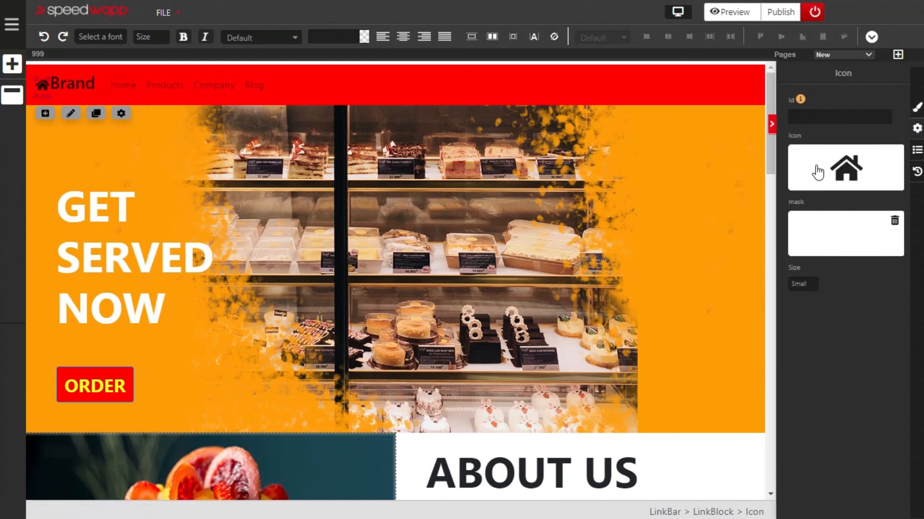
pyautogui.click(846, 172)
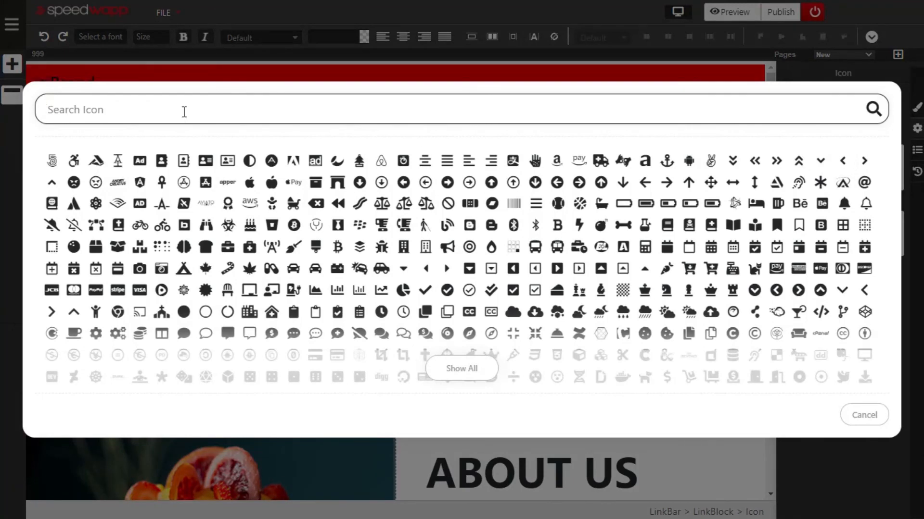
pyautogui.write('CAKE')
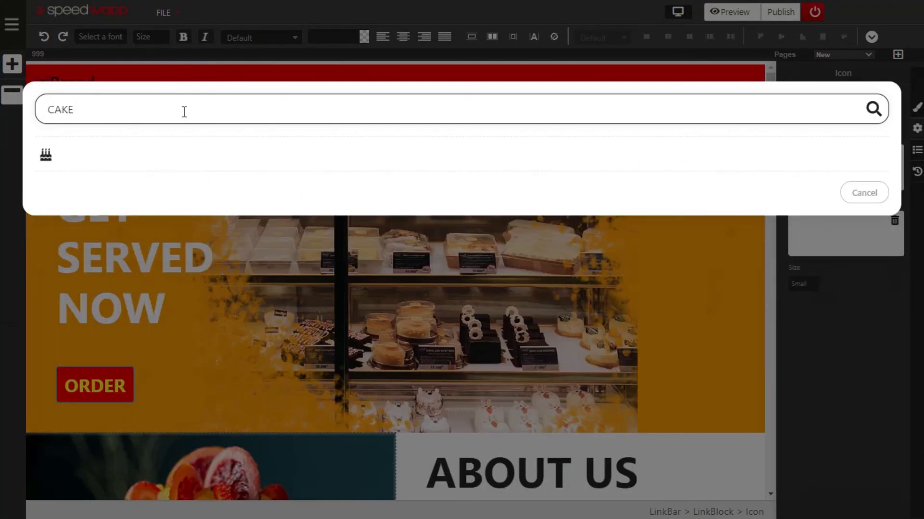
pyautogui.click(50, 165)
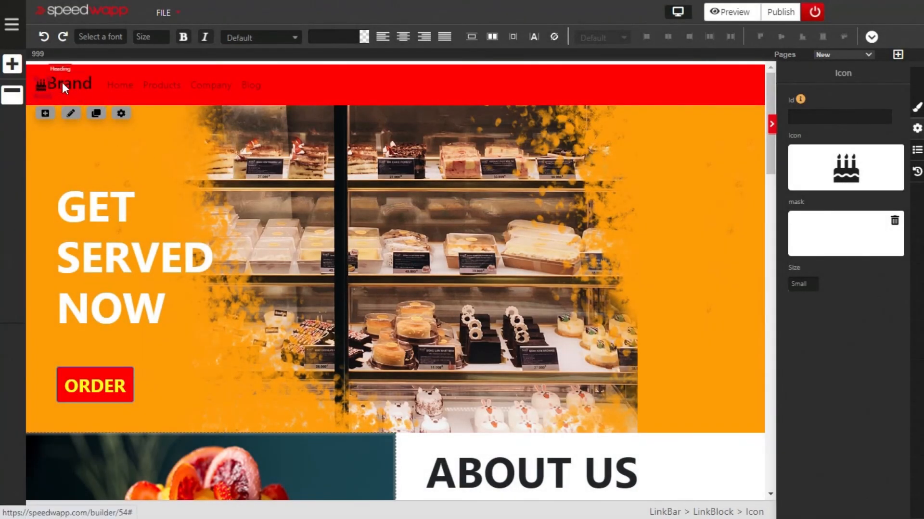
# - Change the Brand heading text in the link bar to ZOZO CAKES
pyautogui.click(74, 82)
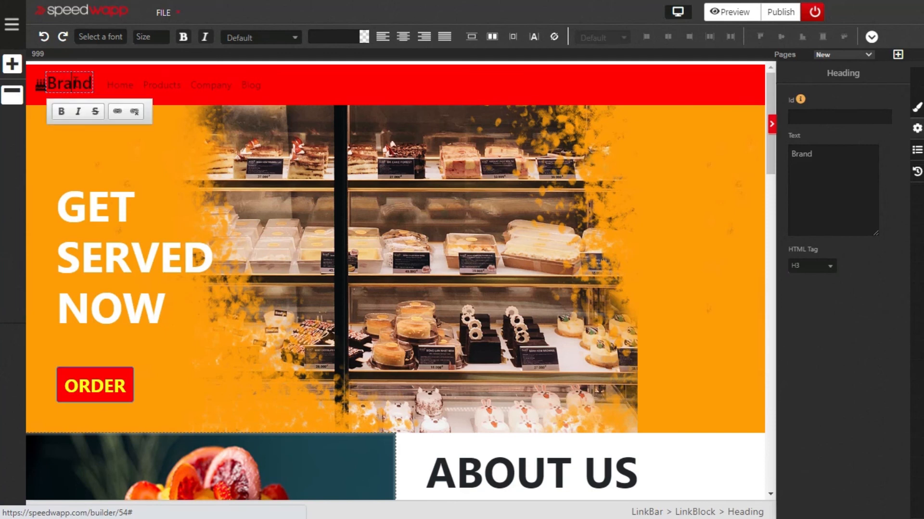
pyautogui.doubleClick(75, 81)
pyautogui.press('BackSpace')
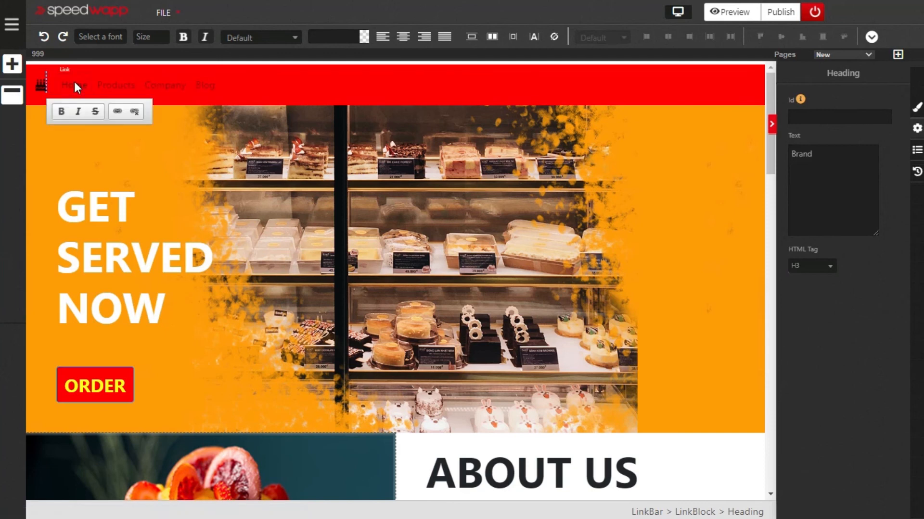
pyautogui.write('ZOZO CAKES')
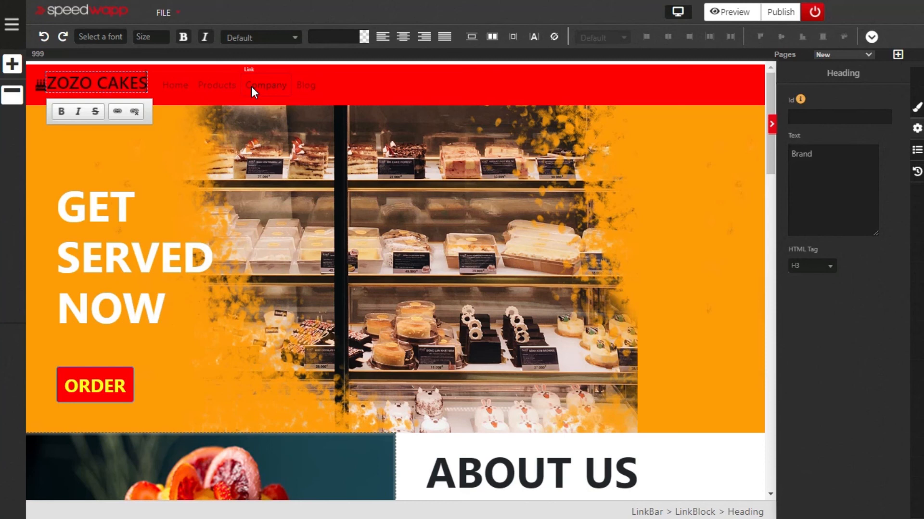
# - Set the alignment of the whole navigation menu in the link bar to Right
pyautogui.click(186, 89)
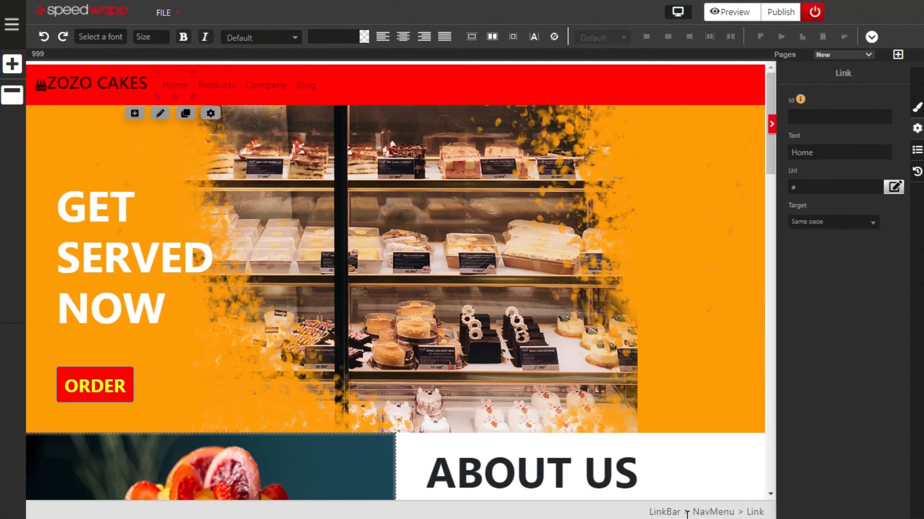
pyautogui.click(714, 513)
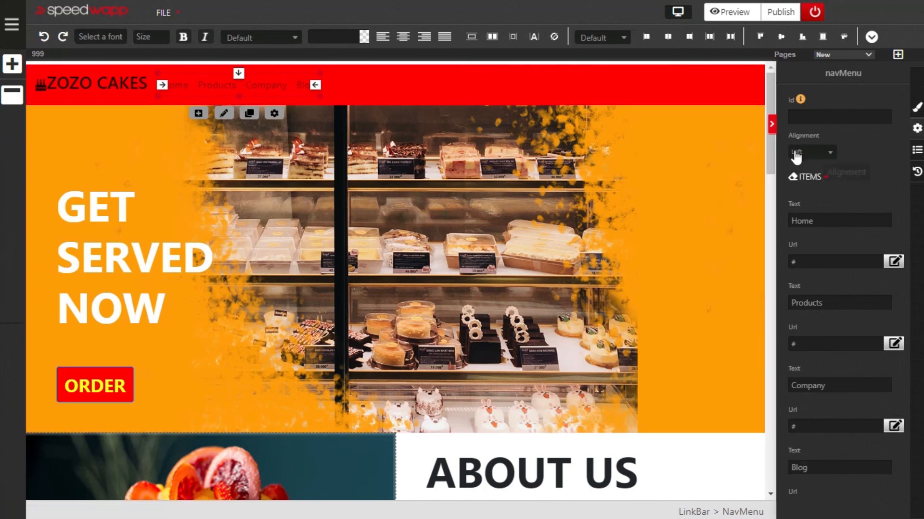
pyautogui.click(830, 153)
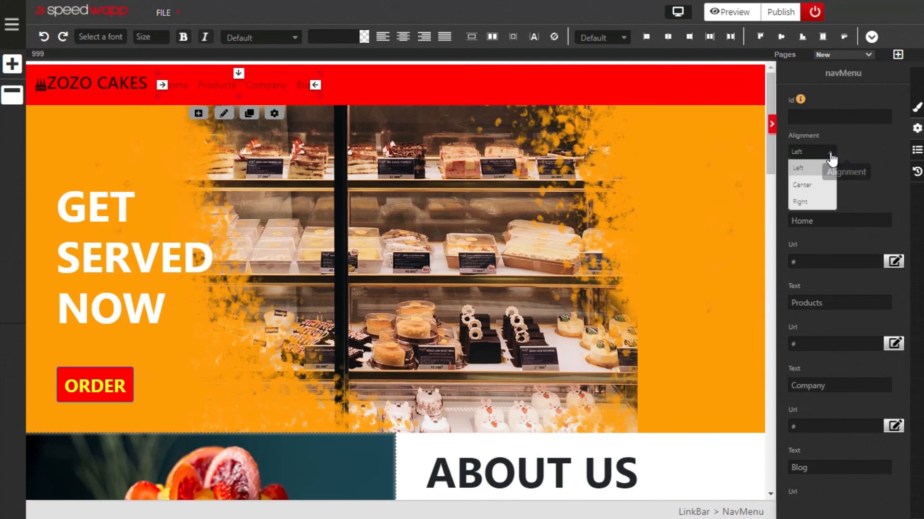
pyautogui.click(816, 202)
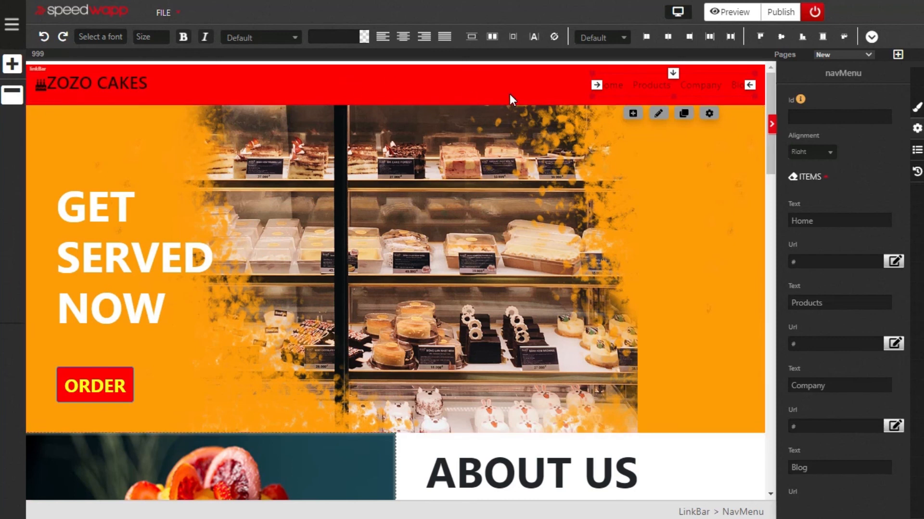
# - Set the navigation menu's text color to black, #000000, and make its links bold
pyautogui.click(364, 36)
pyautogui.moveTo(317, 92); pyautogui.dragTo(250, 140)
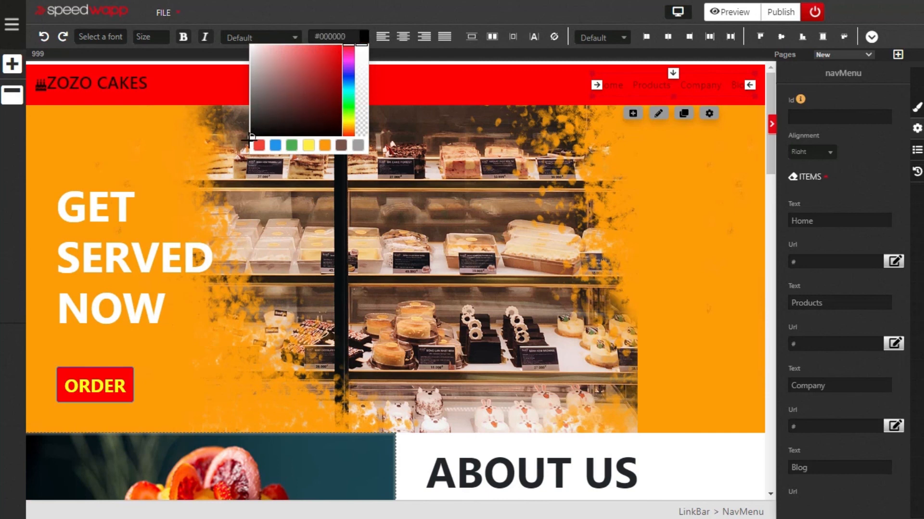
pyautogui.click(324, 9)
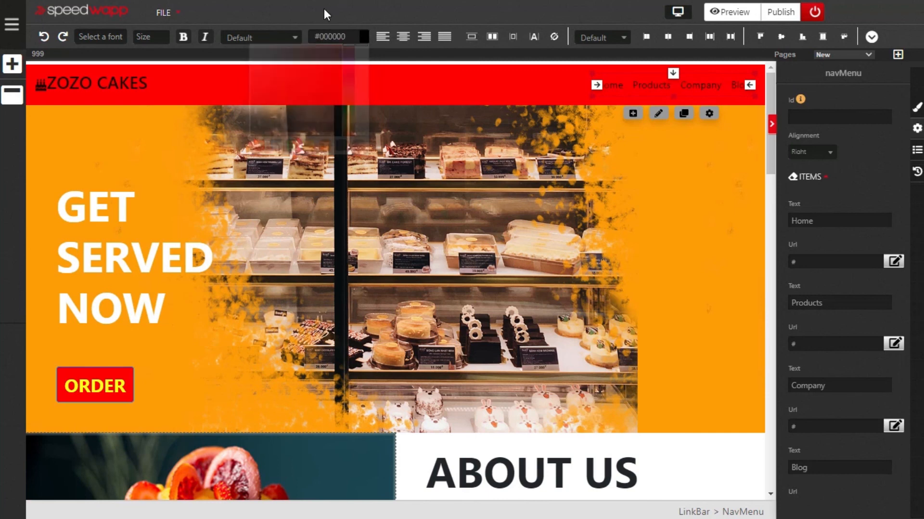
pyautogui.click(183, 38)
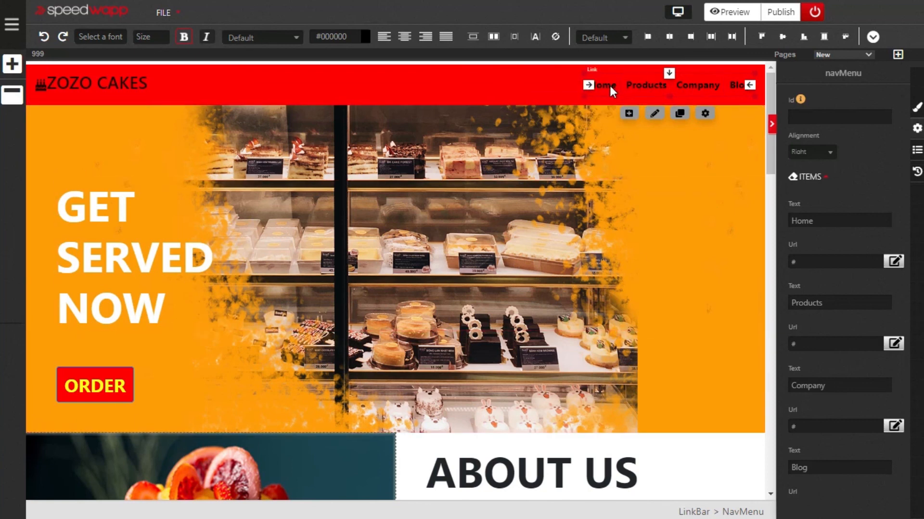
# - Rename the Products, Company and Blog navigation links to About, Services and Menu
pyautogui.click(656, 88)
pyautogui.doubleClick(655, 86)
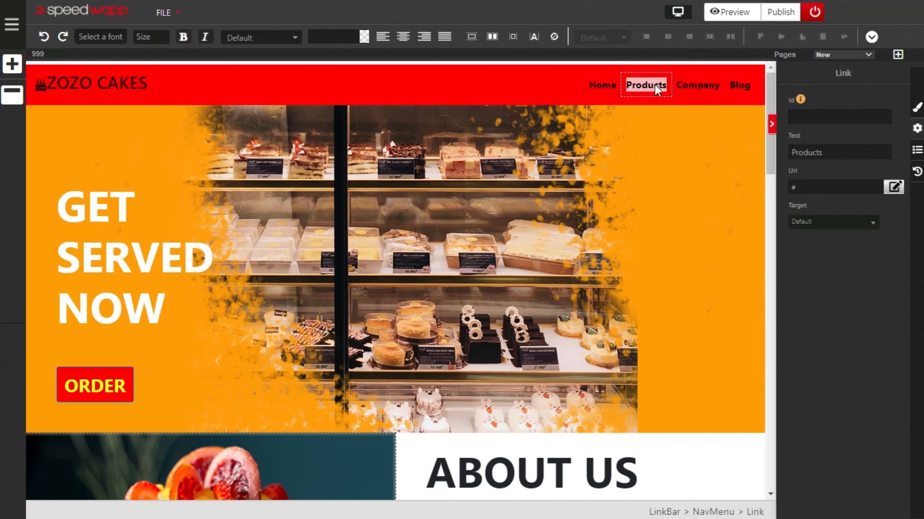
pyautogui.press('BackSpace')
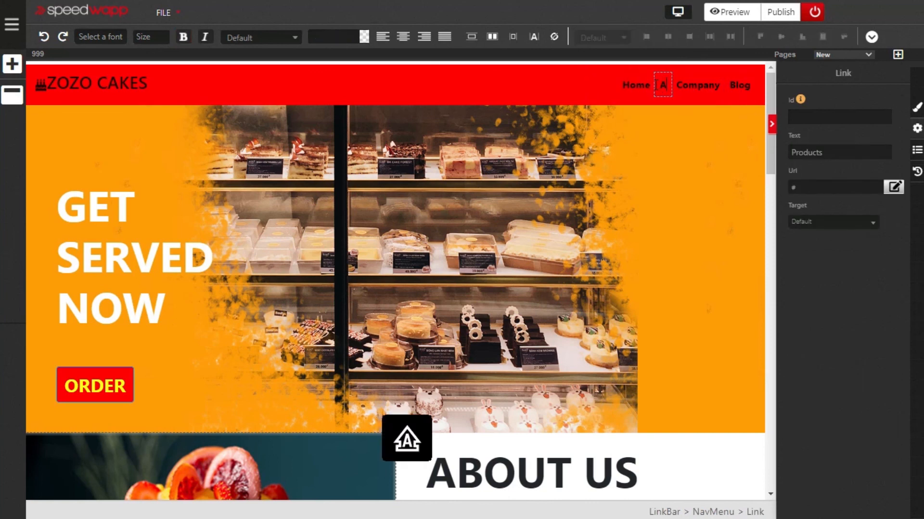
pyautogui.write('About')
pyautogui.doubleClick(708, 85)
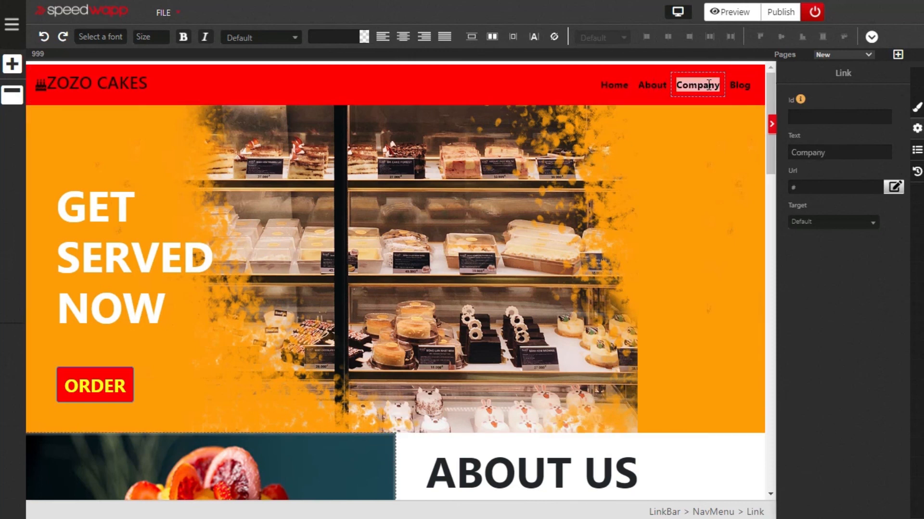
pyautogui.write('S')
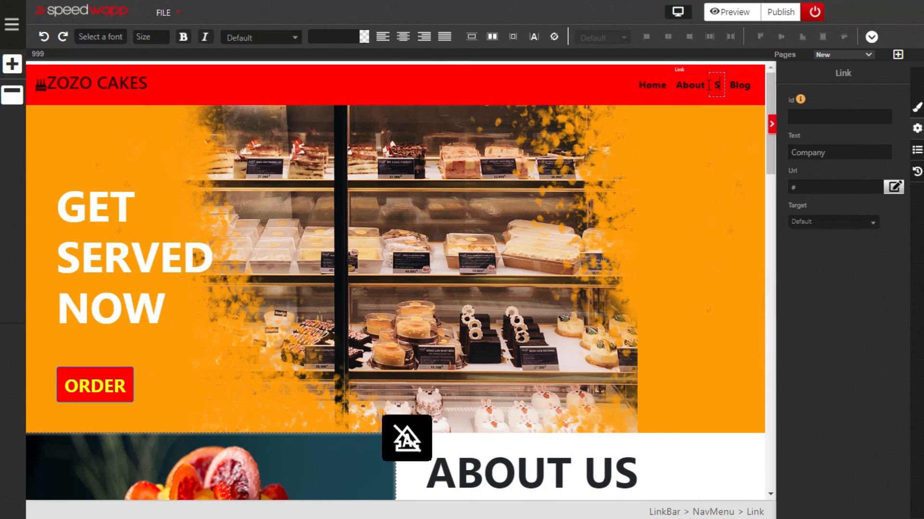
pyautogui.write('ervices')
pyautogui.doubleClick(740, 85)
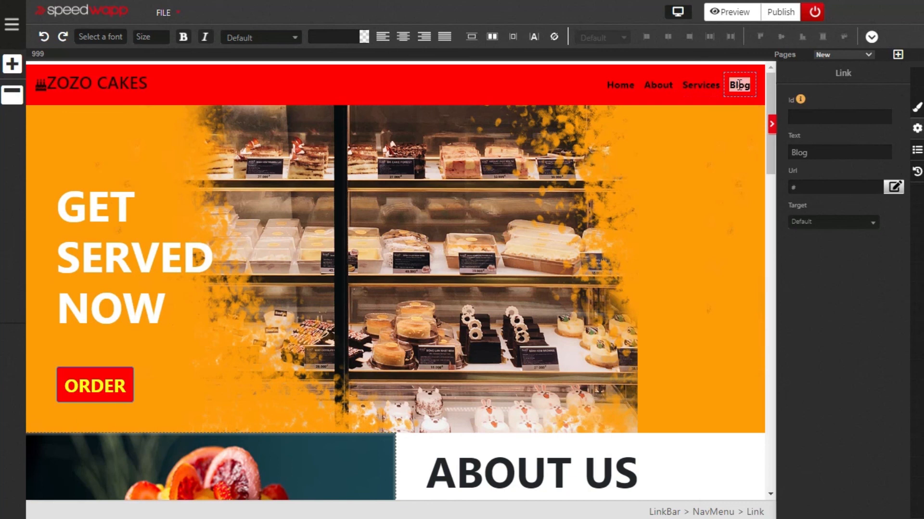
pyautogui.press('BackSpace')
pyautogui.write('Menu')
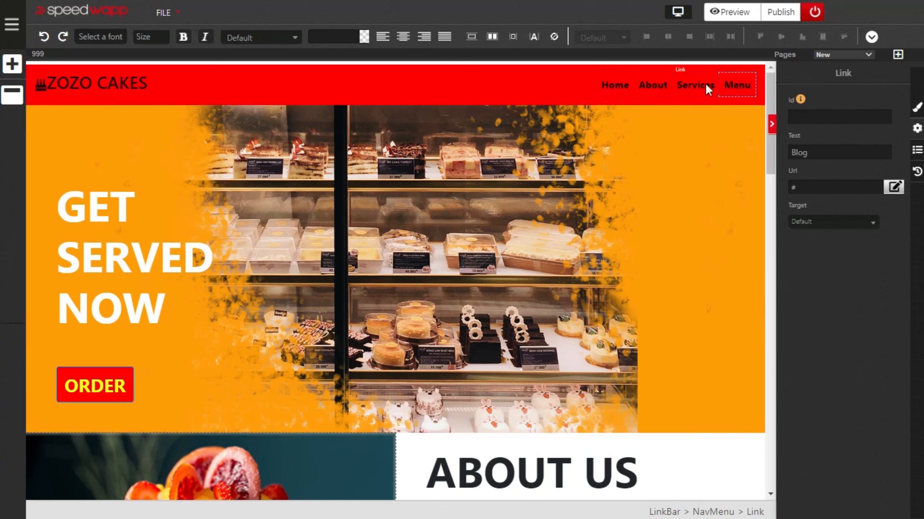
# - Add a fifth item to the navigation menu after Menu and name it Contact
pyautogui.click(623, 92)
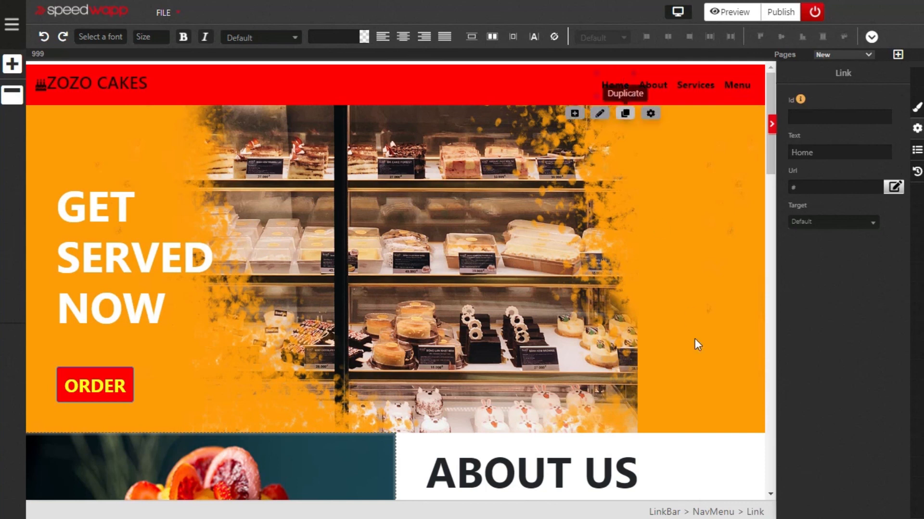
pyautogui.click(716, 513)
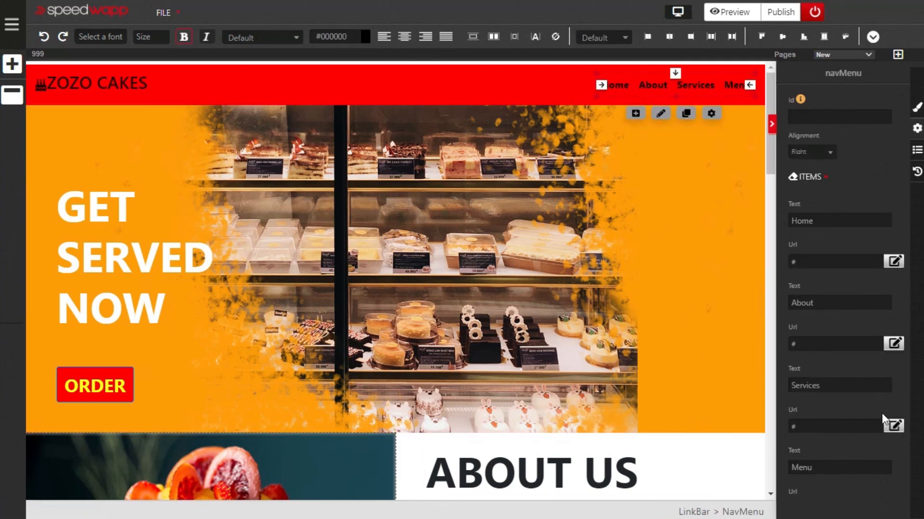
pyautogui.scroll(-2, 878, 423)
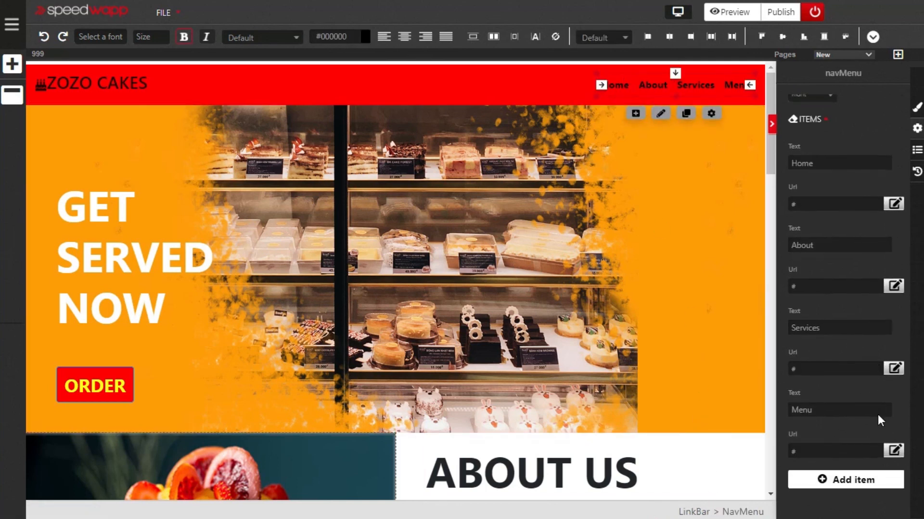
pyautogui.click(859, 481)
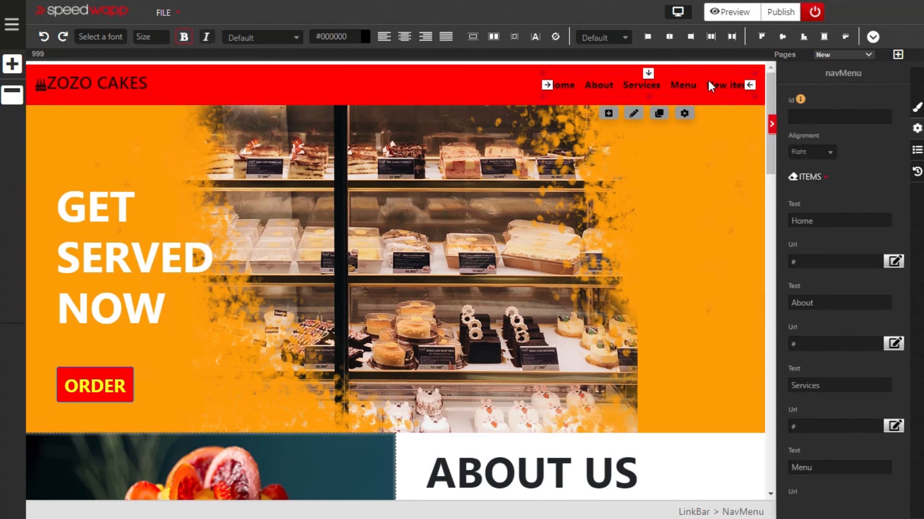
pyautogui.click(724, 84)
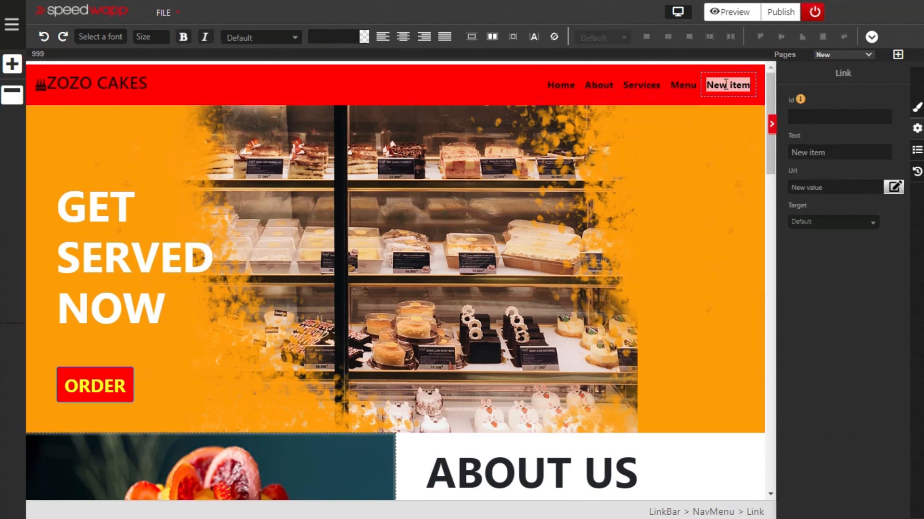
pyautogui.write('C')
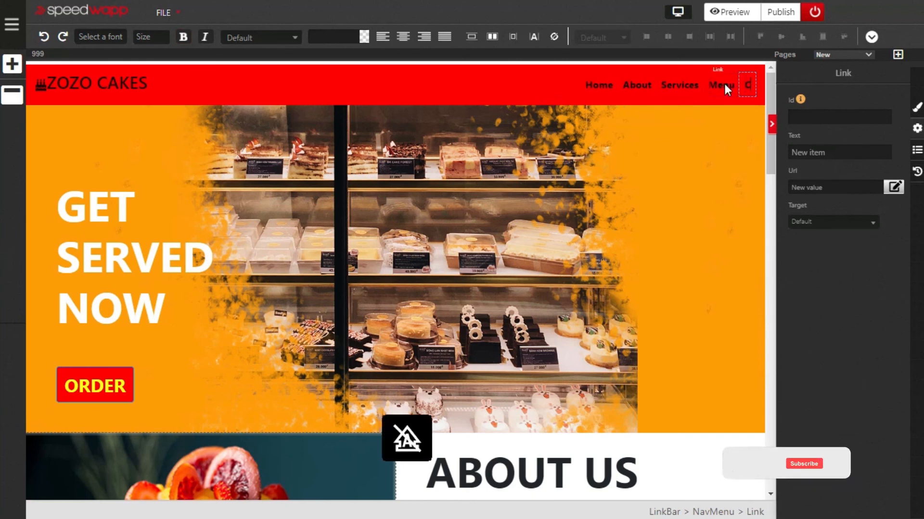
pyautogui.write('ontact')
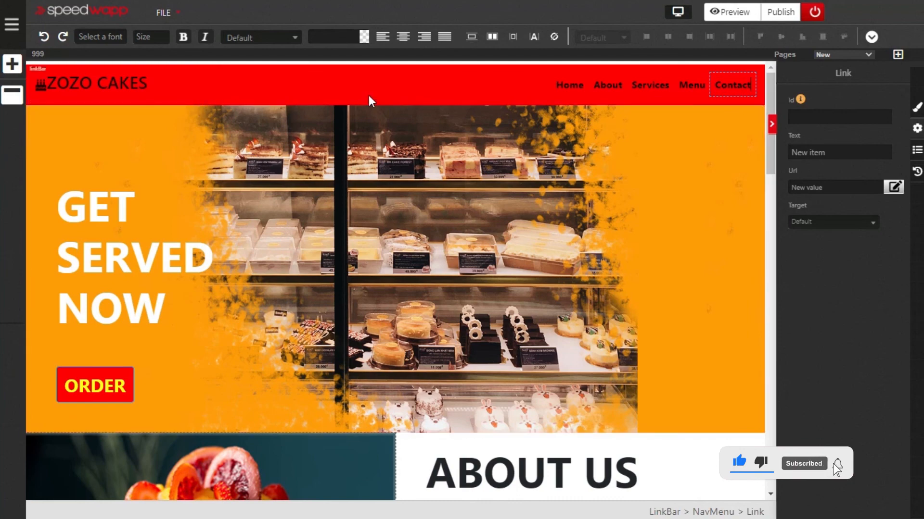
pyautogui.click(449, 90)
pyautogui.click(449, 89)
# - Collapse the element settings to widen the page view and examine the sections from the GET SERVED NOW banner to the CONTACT US form
pyautogui.scroll(-10, 428, 159)
pyautogui.scroll(-10, 423, 185)
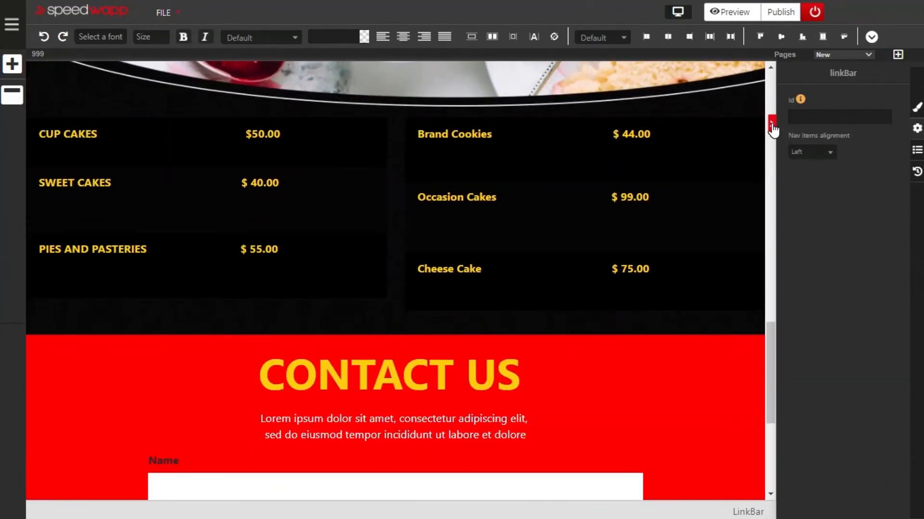
pyautogui.click(771, 124)
pyautogui.scroll(20, 674, 178)
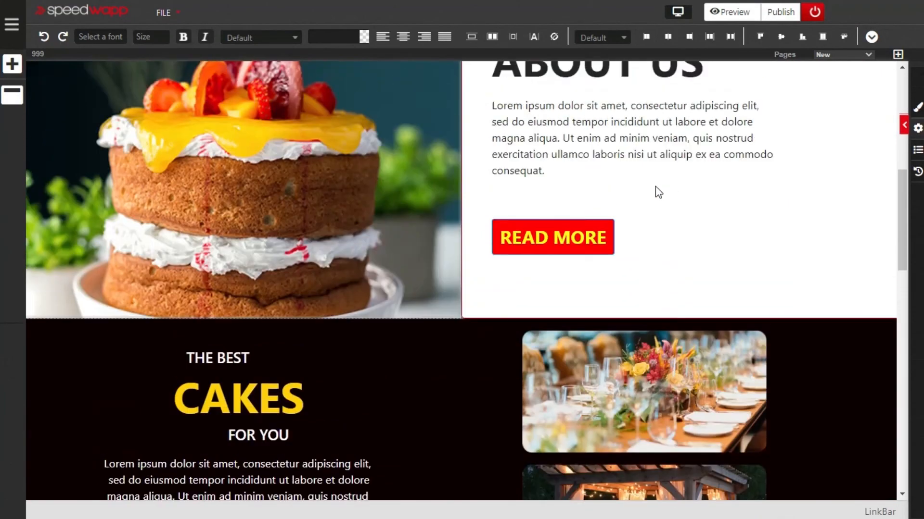
pyautogui.scroll(-20, 655, 193)
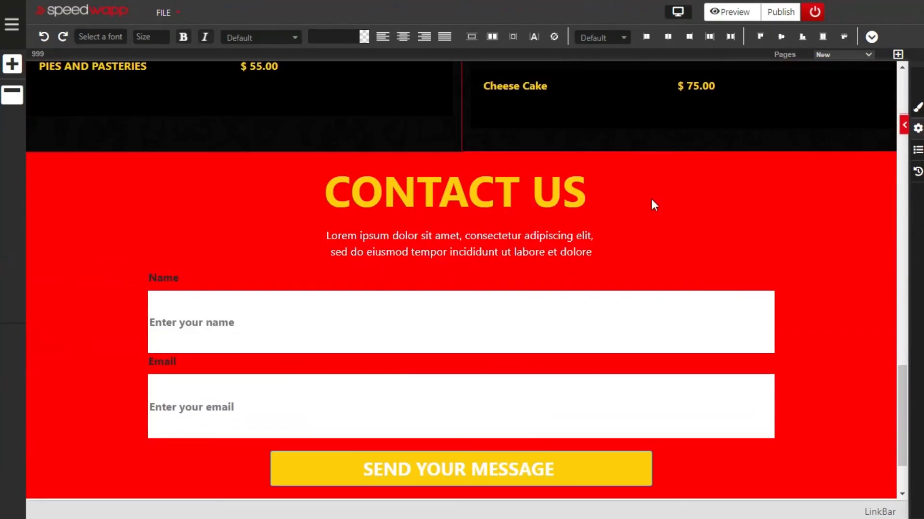
pyautogui.scroll(20, 650, 204)
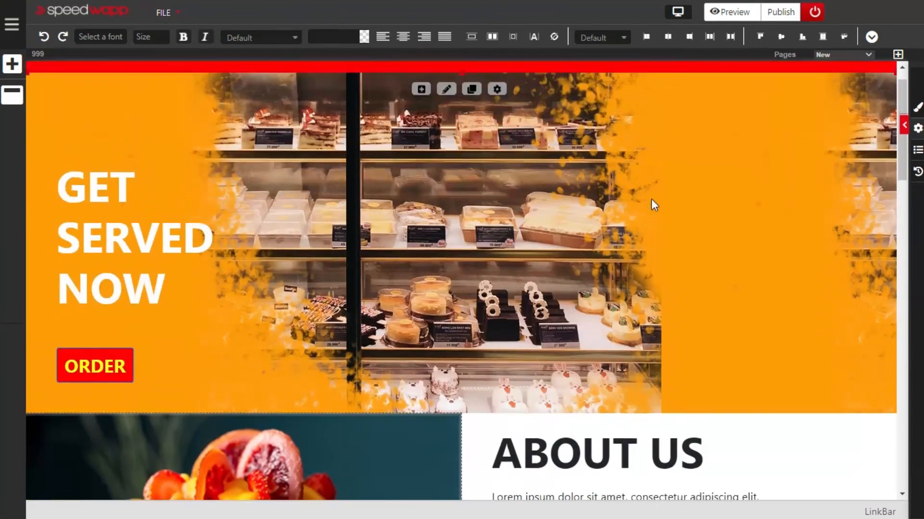
# - Save the bakery page and export it to a web application
pyautogui.scroll(1, 651, 205)
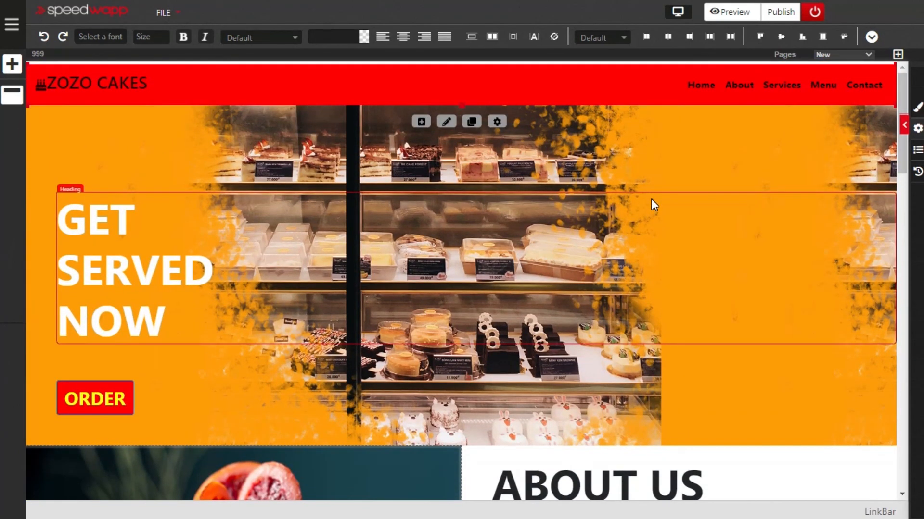
pyautogui.click(181, 19)
pyautogui.click(186, 56)
pyautogui.click(179, 18)
pyautogui.click(179, 18)
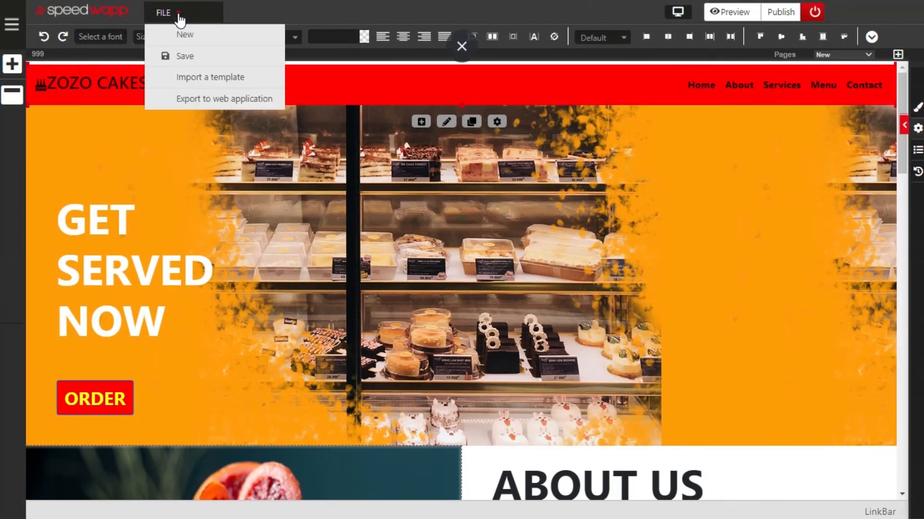
pyautogui.click(211, 102)
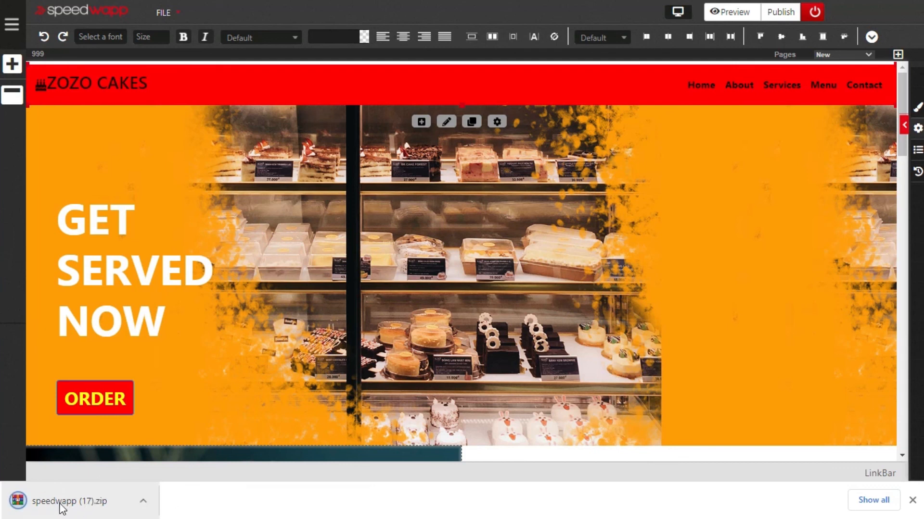
# - Open the downloaded speedwapp (17).zip archive and launch its new.html file in the browser
pyautogui.click(82, 504)
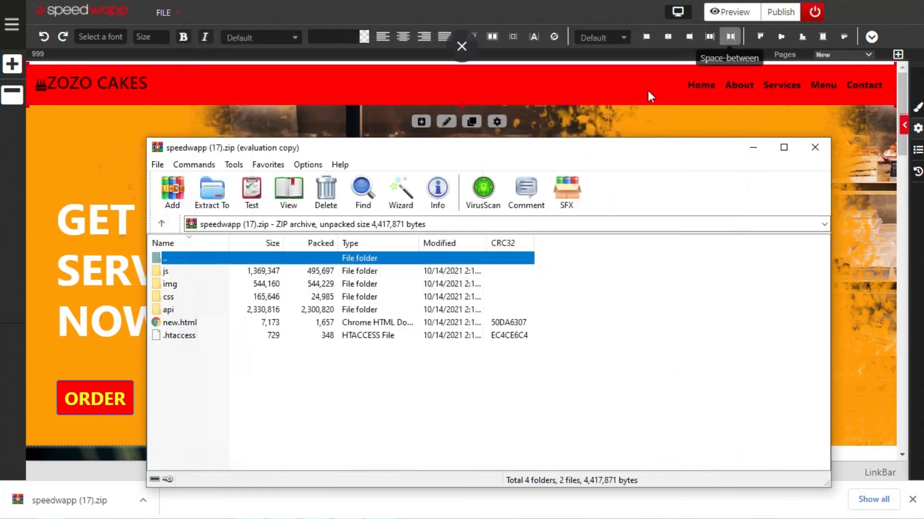
pyautogui.click(180, 323)
pyautogui.doubleClick(180, 322)
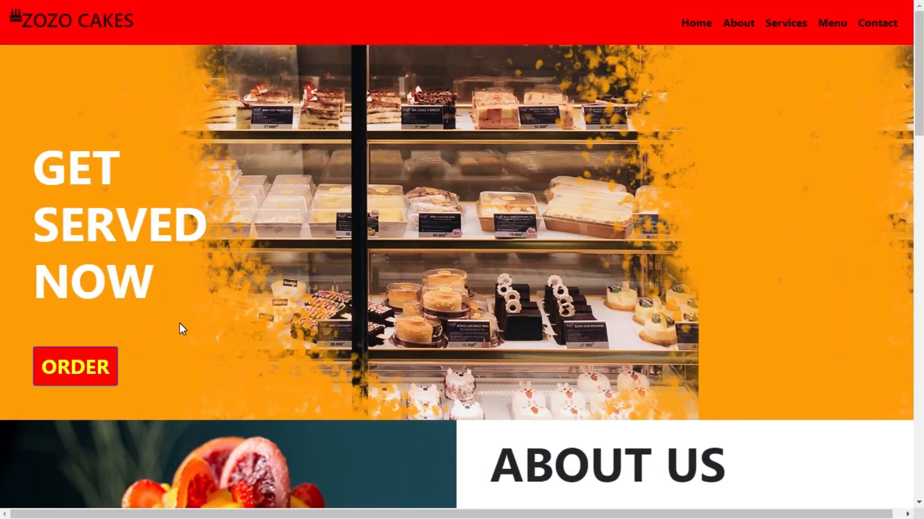
# - Examine the exported page from the ZOZO CAKES navigation bar through the ABOUT US, CAKES and MENU sections to the CONTACT US form
pyautogui.scroll(-15, 451, 358)
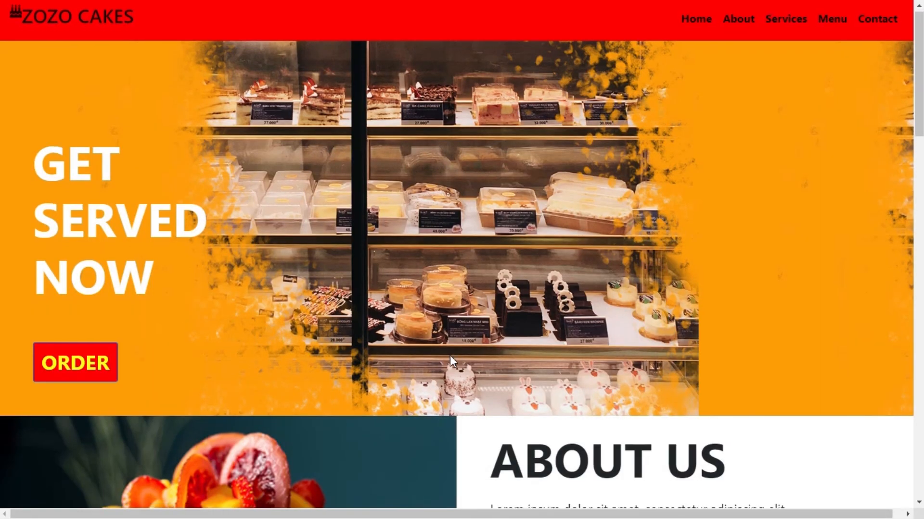
pyautogui.scroll(-10, 449, 356)
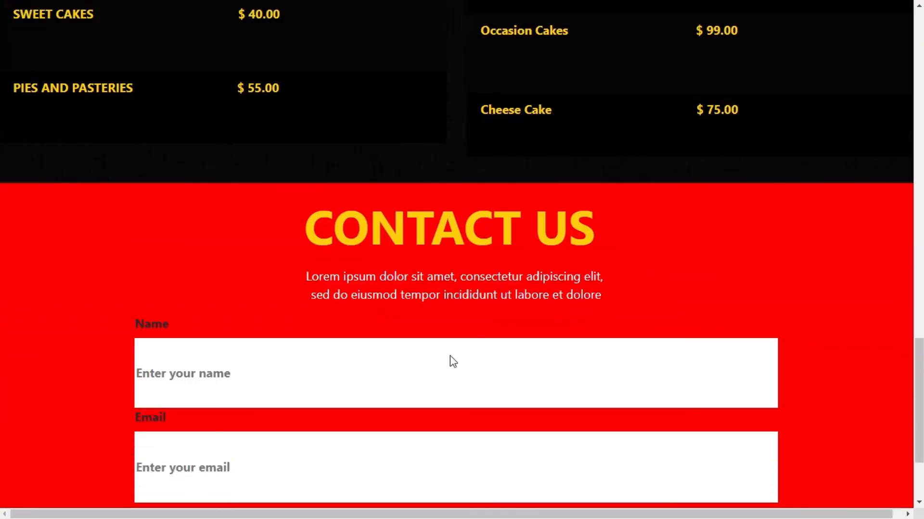
pyautogui.scroll(12, 452, 361)
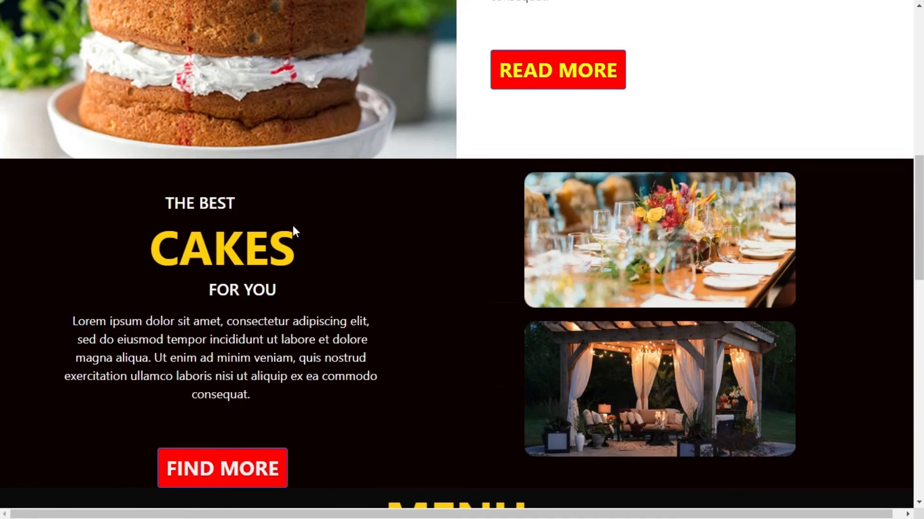
pyautogui.scroll(12, 374, 279)
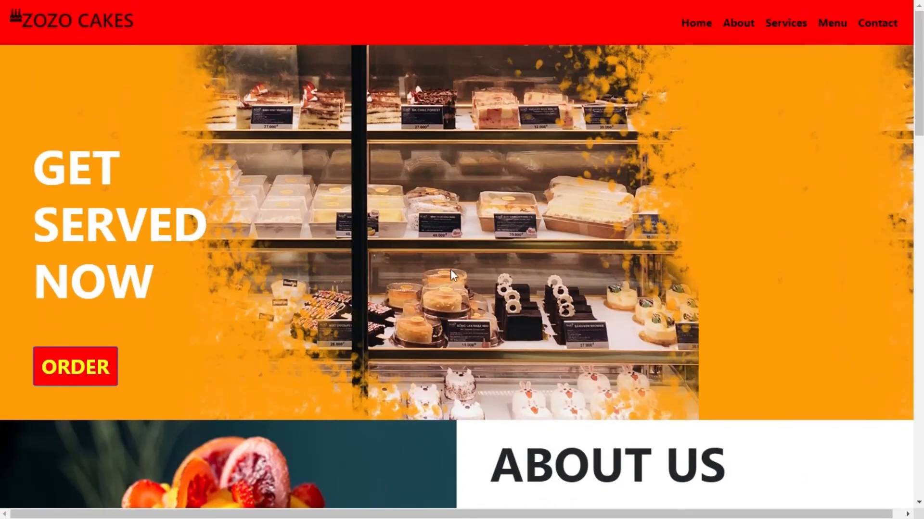
pyautogui.scroll(-10, 427, 307)
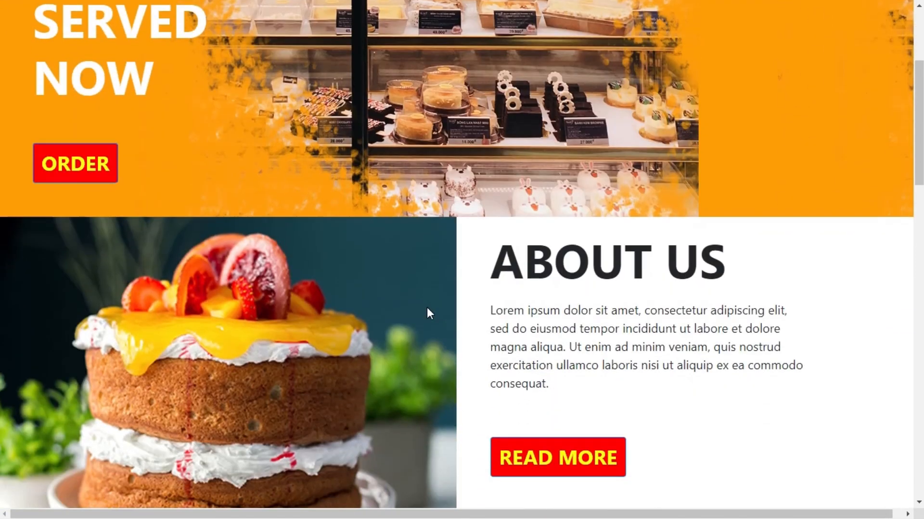
pyautogui.scroll(-15, 425, 313)
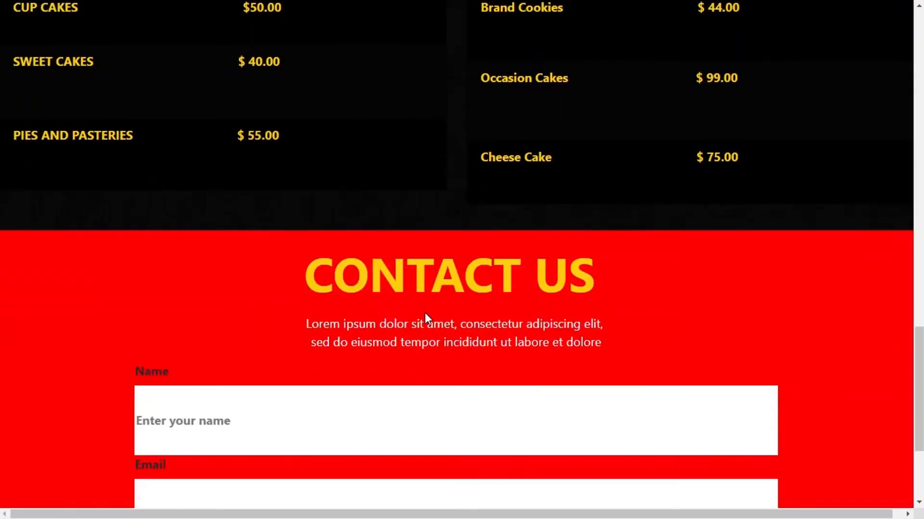
pyautogui.scroll(20, 425, 315)
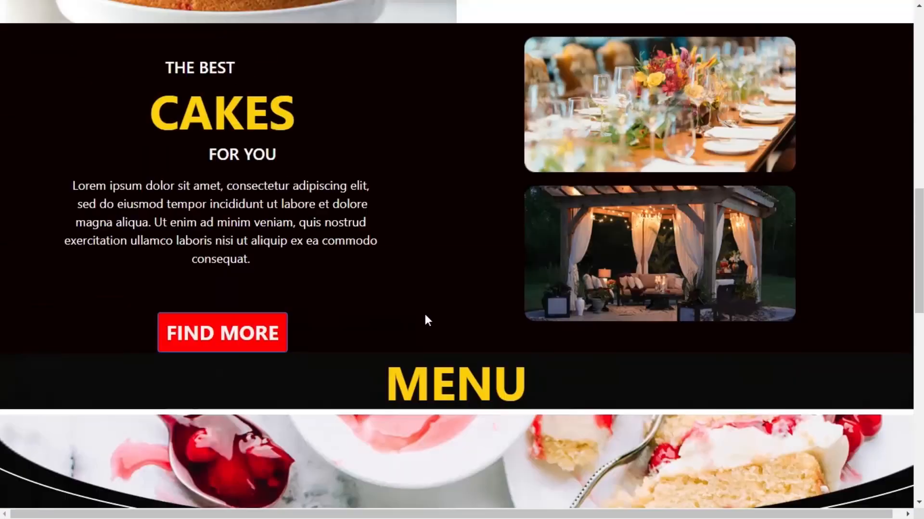
pyautogui.scroll(3, 425, 316)
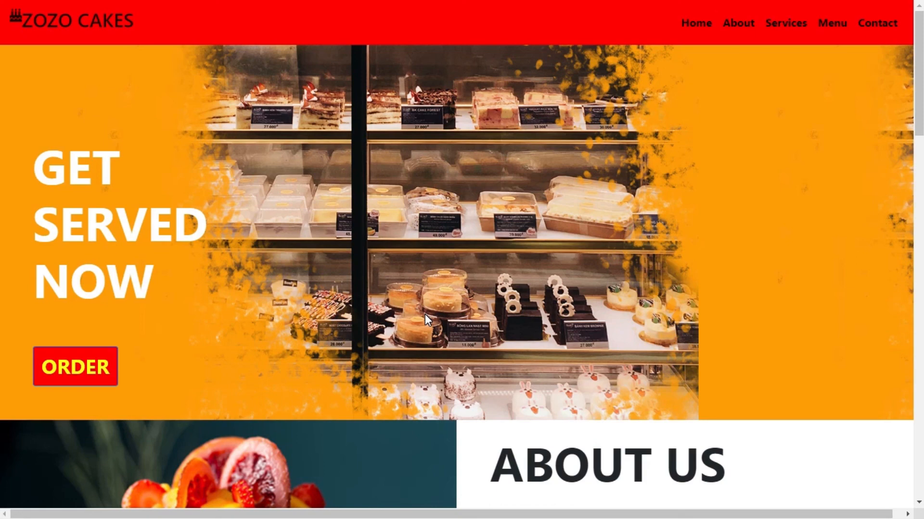
pyautogui.scroll(-3, 425, 314)
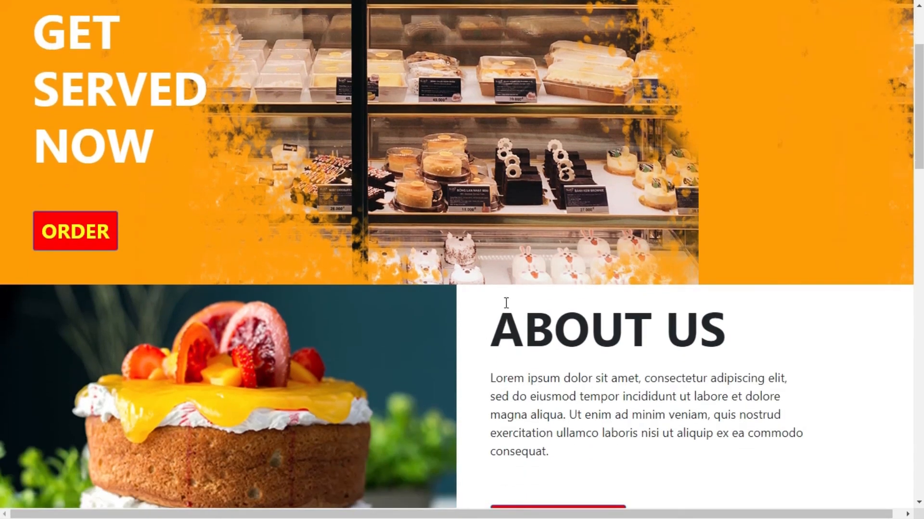